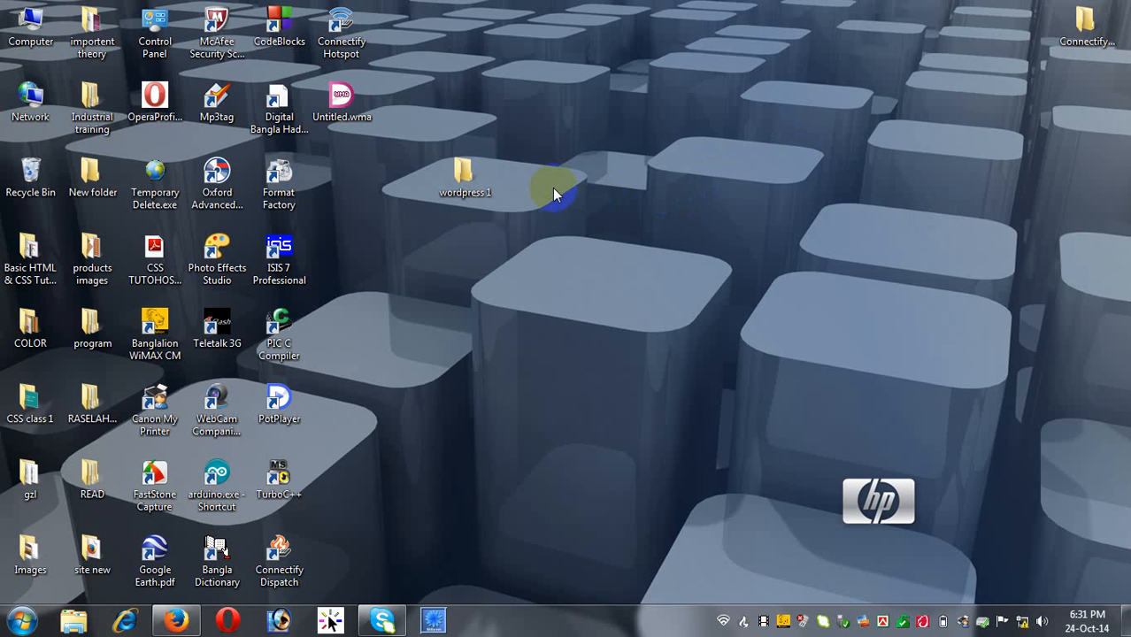
# Open the wordpress 1 folder maximized, showing the xampp-win32-1.6.7-installer.exe file.
pyautogui.doubleClick(456, 173)
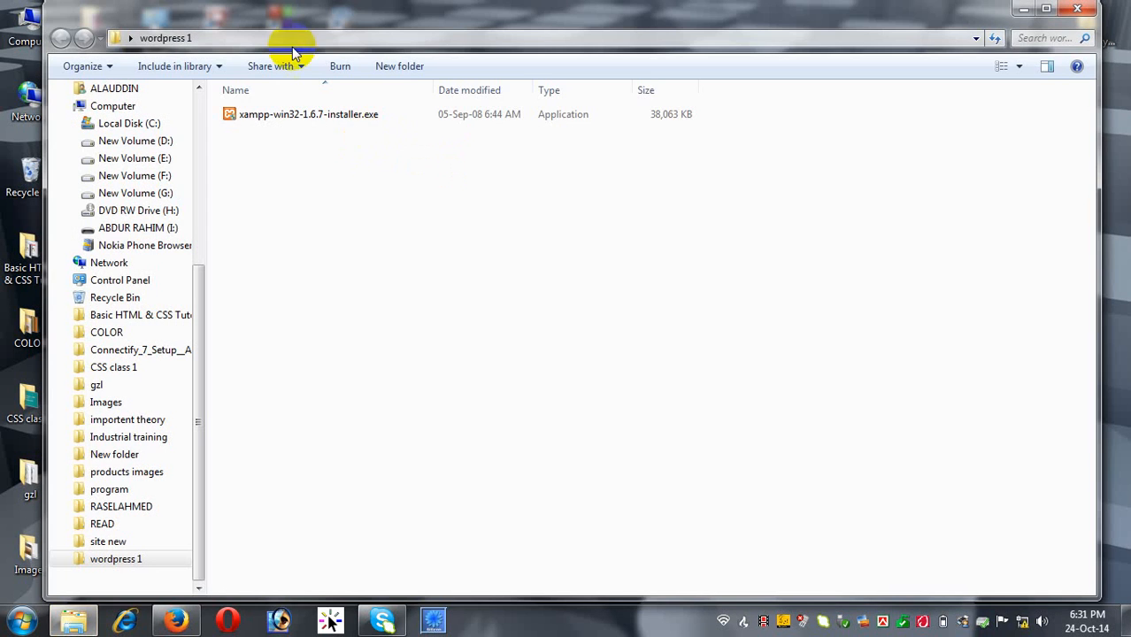
pyautogui.doubleClick(292, 25)
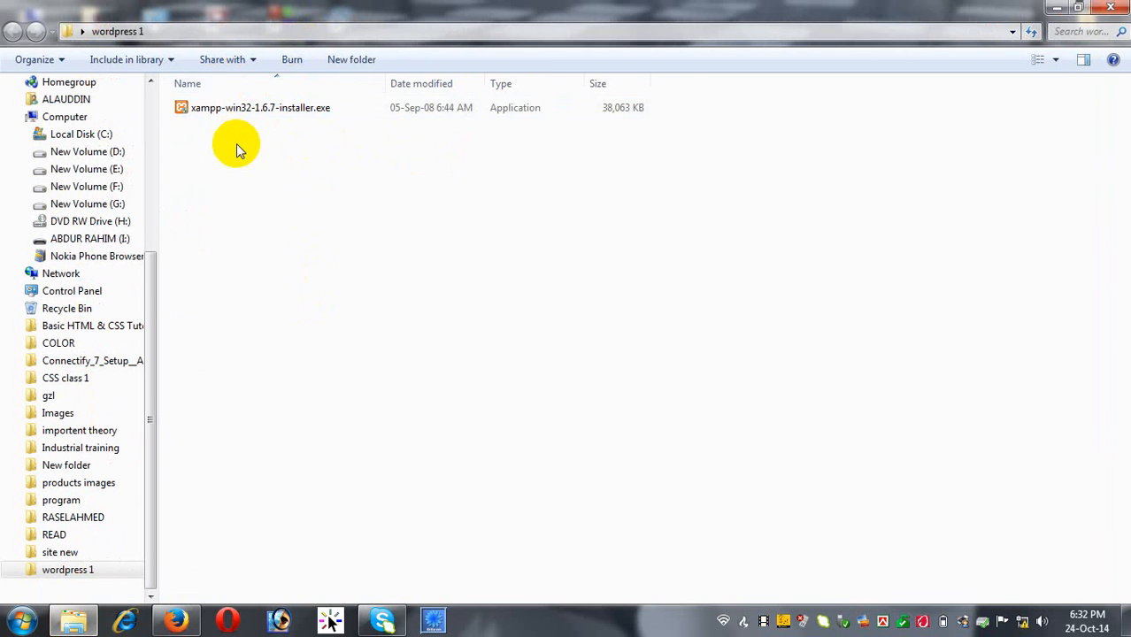
pyautogui.click(224, 106)
pyautogui.click(292, 190)
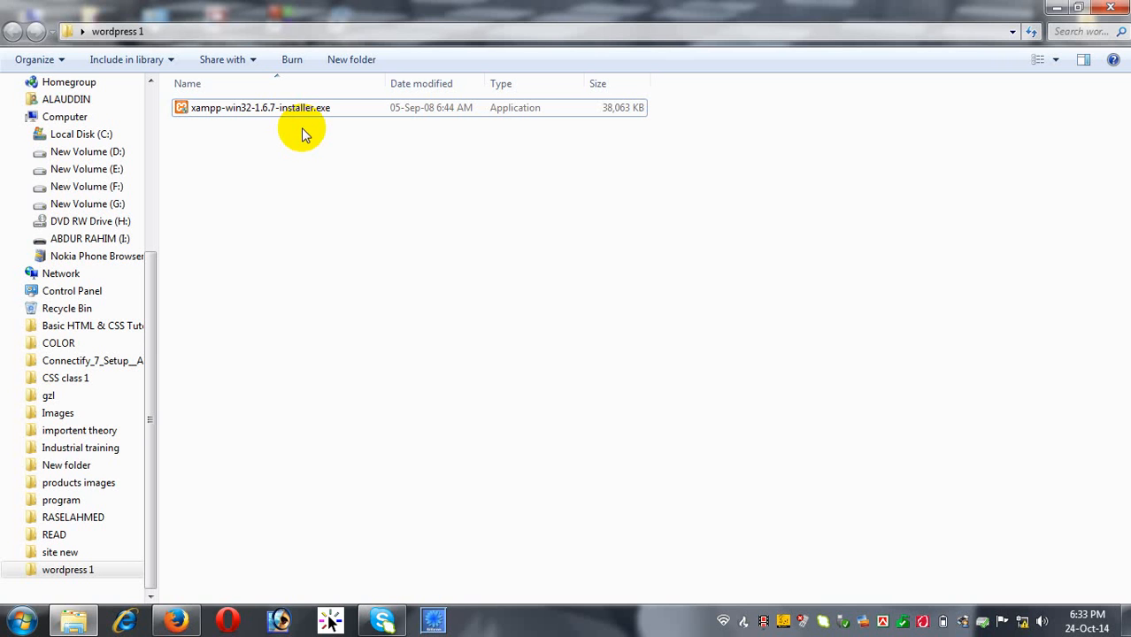
# Search Google for 'Xampp' in Firefox.
pyautogui.click(183, 623)
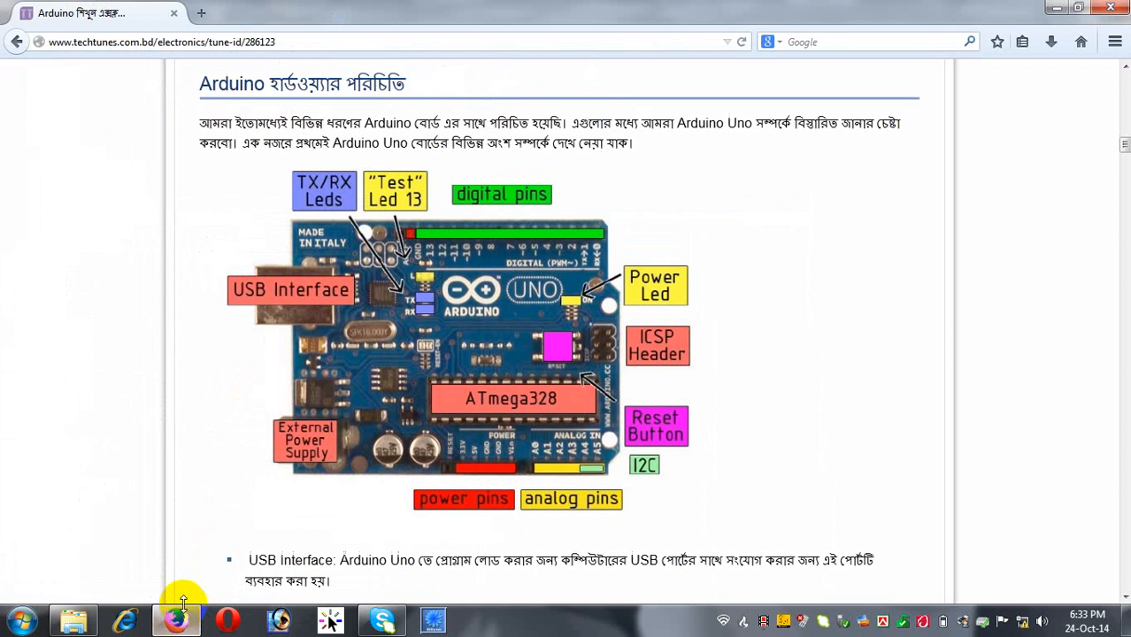
pyautogui.click(1059, 9)
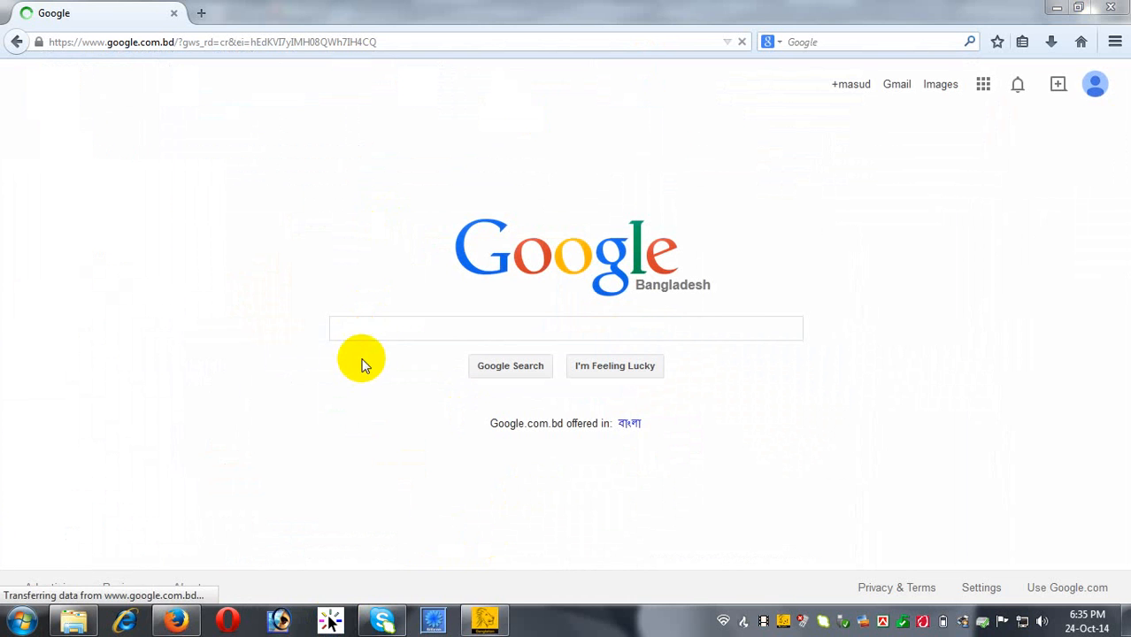
pyautogui.click(371, 328)
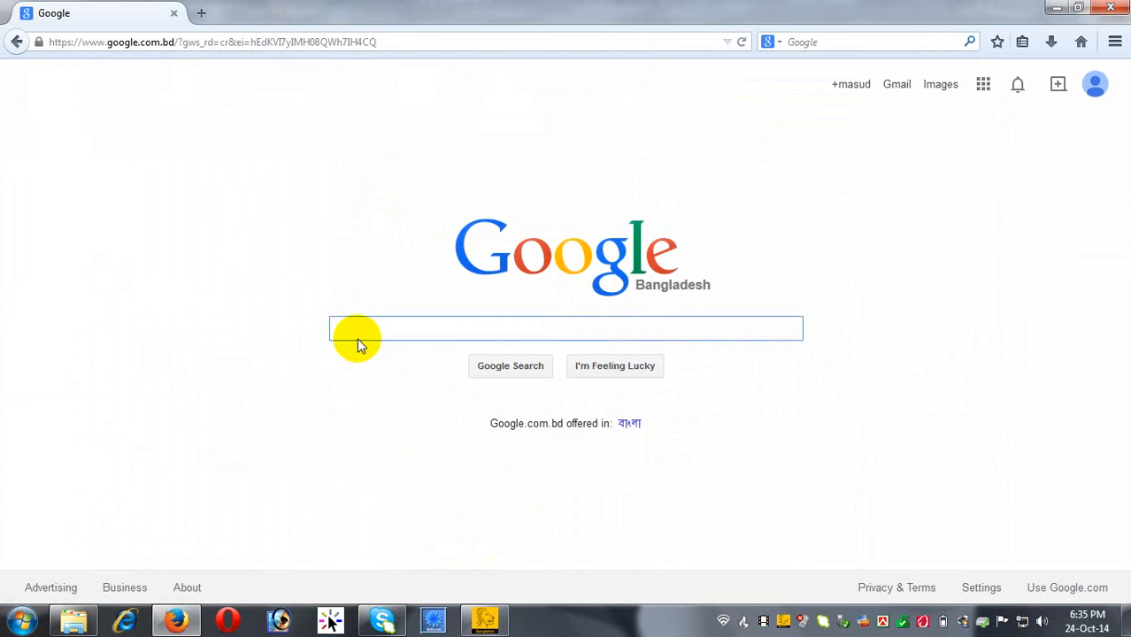
pyautogui.write('Xa')
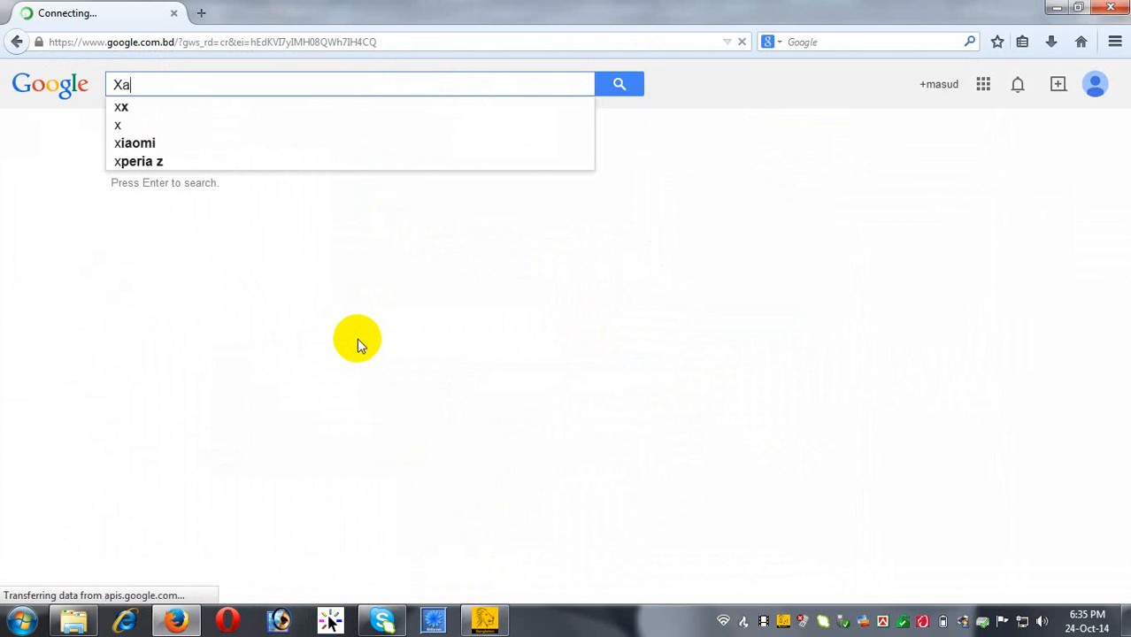
pyautogui.write('mpp')
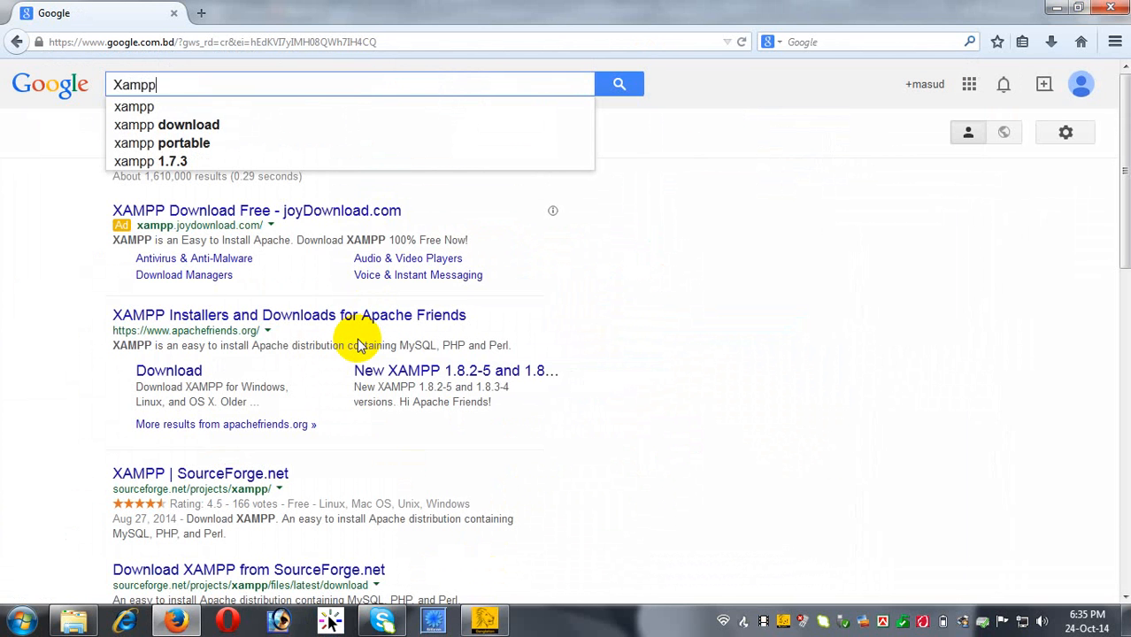
pyautogui.press('Return')
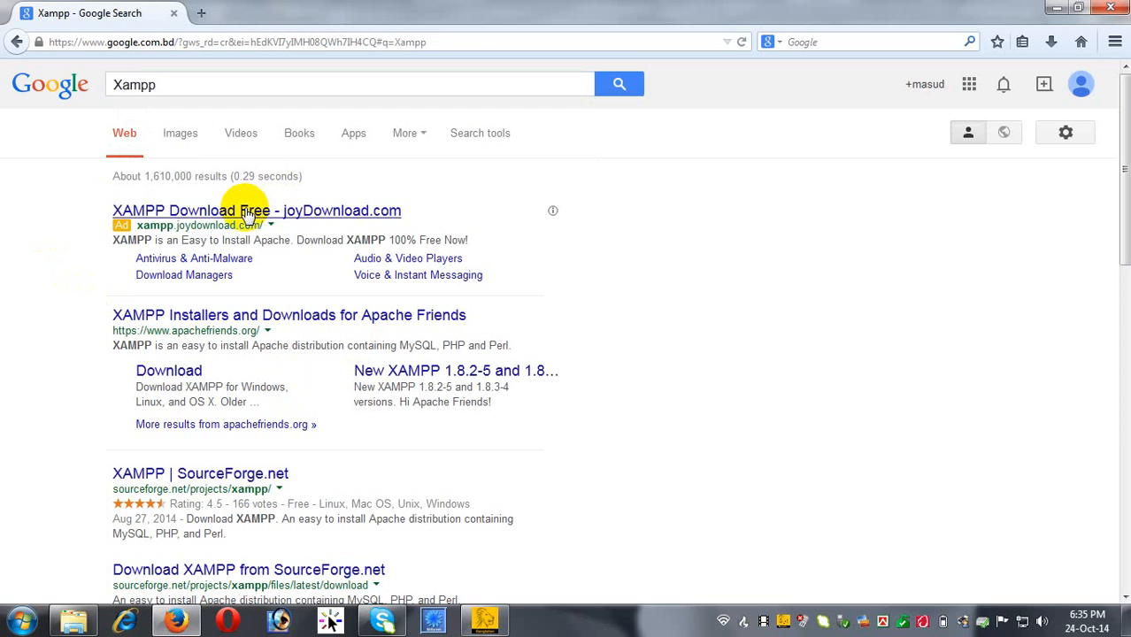
# Glance at the joyDownload result, then return to the results and pick Apache Friends.
pyautogui.click(248, 212)
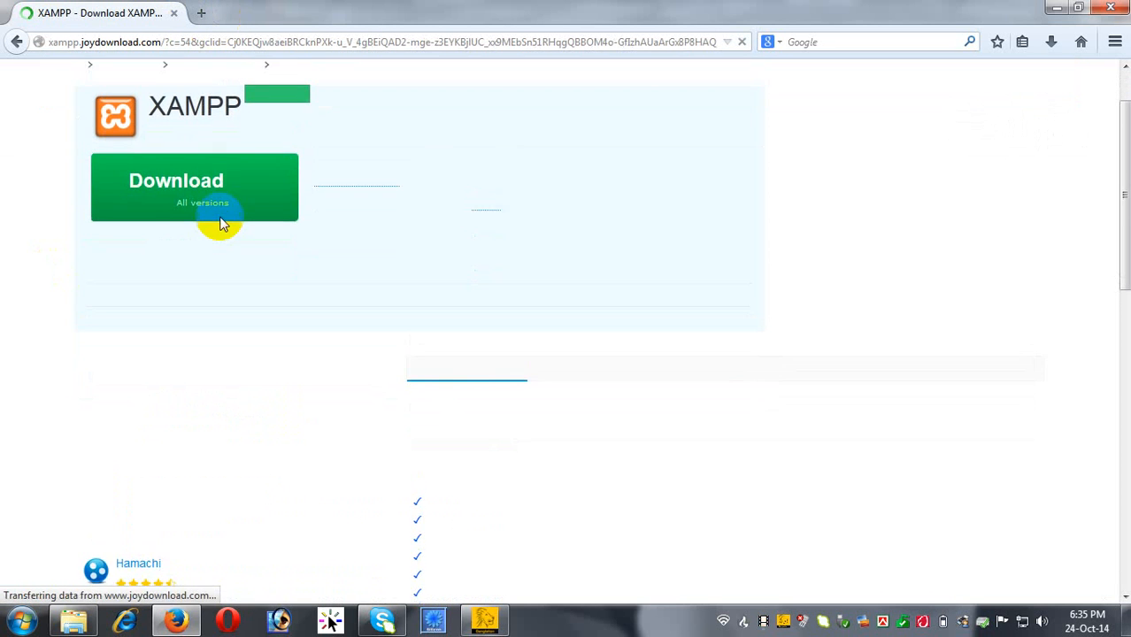
pyautogui.click(18, 42)
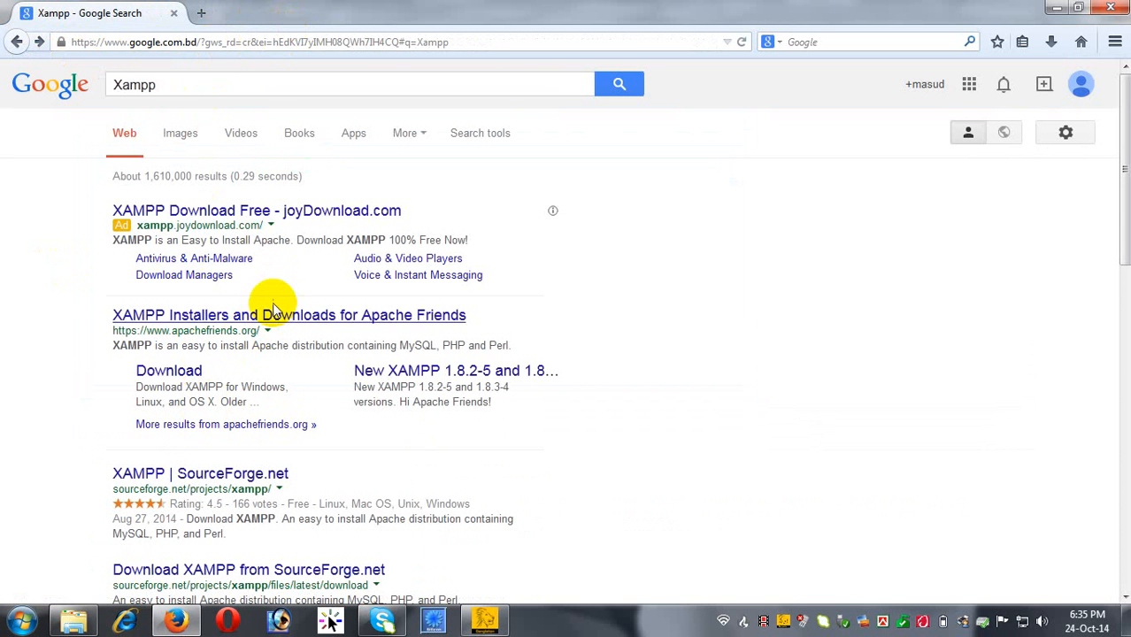
pyautogui.click(299, 315)
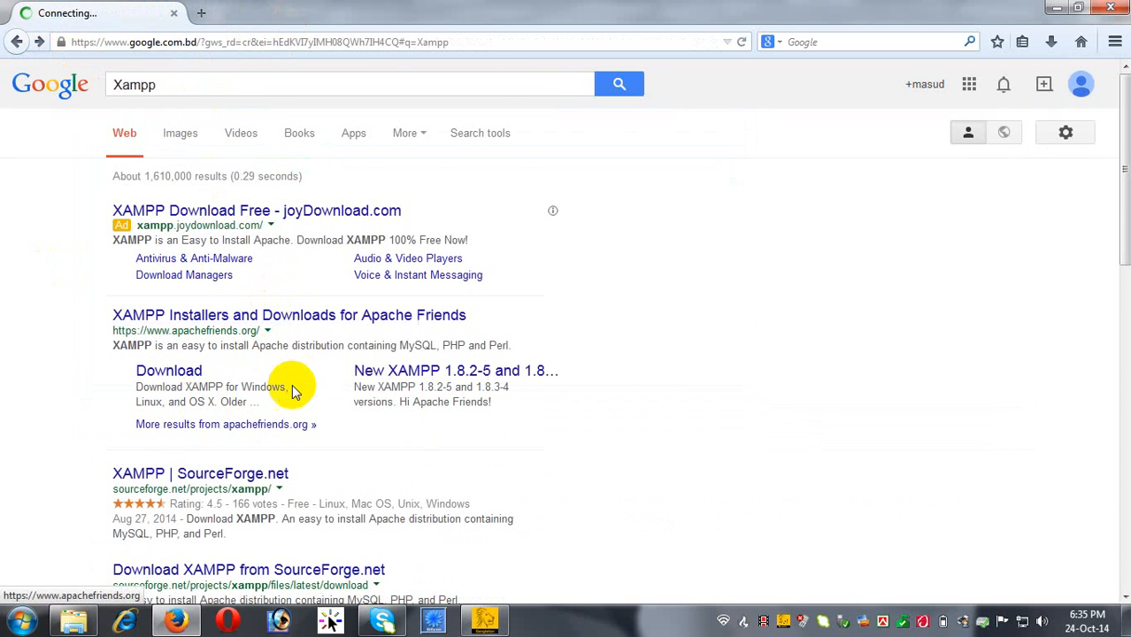
# Open the Apache Friends and SourceForge XAMPP results in new tabs.
pyautogui.scroll(-2, 292, 372)
pyautogui.scroll(2, 298, 347)
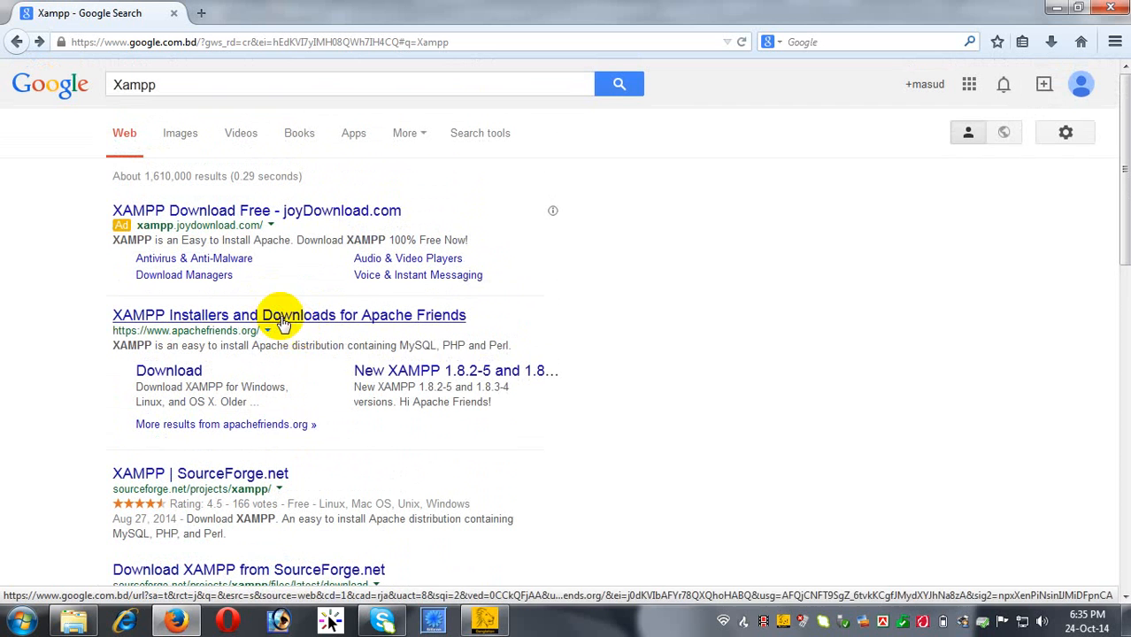
pyautogui.rightClick(272, 319)
pyautogui.click(352, 331)
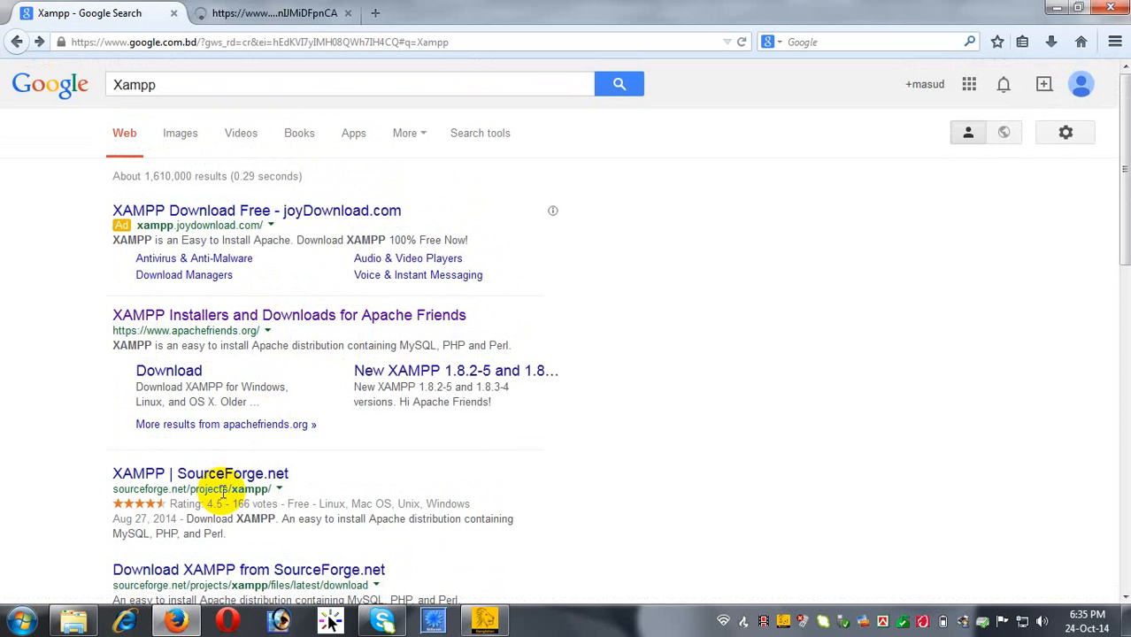
pyautogui.rightClick(227, 472)
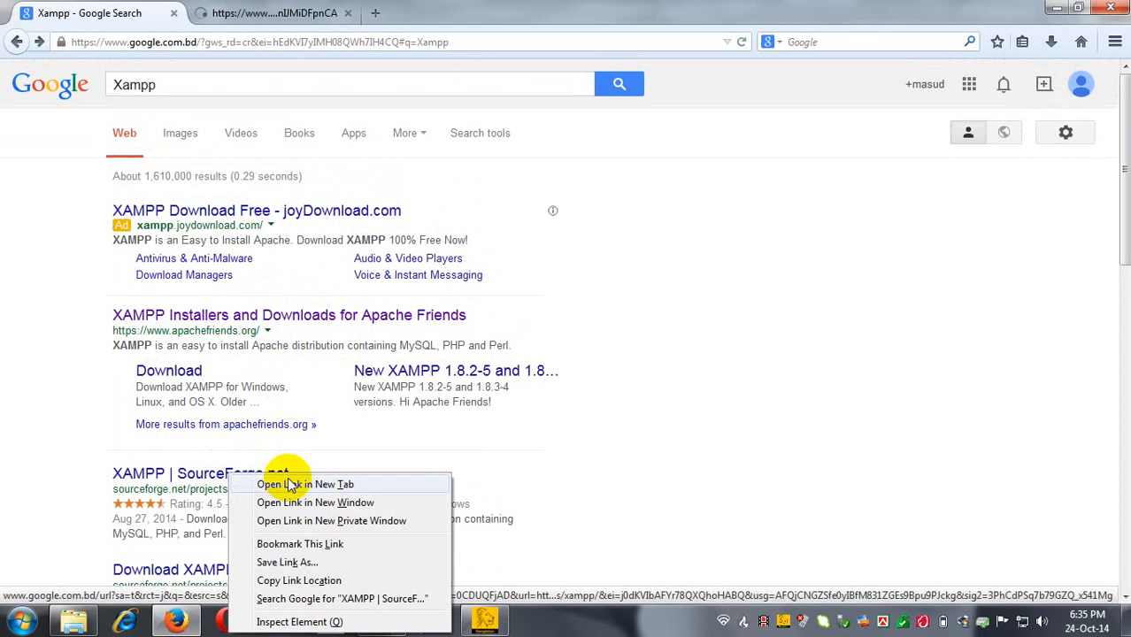
pyautogui.click(271, 481)
# Review the Apache Friends and SourceForge XAMPP pages in their tabs.
pyautogui.click(212, 12)
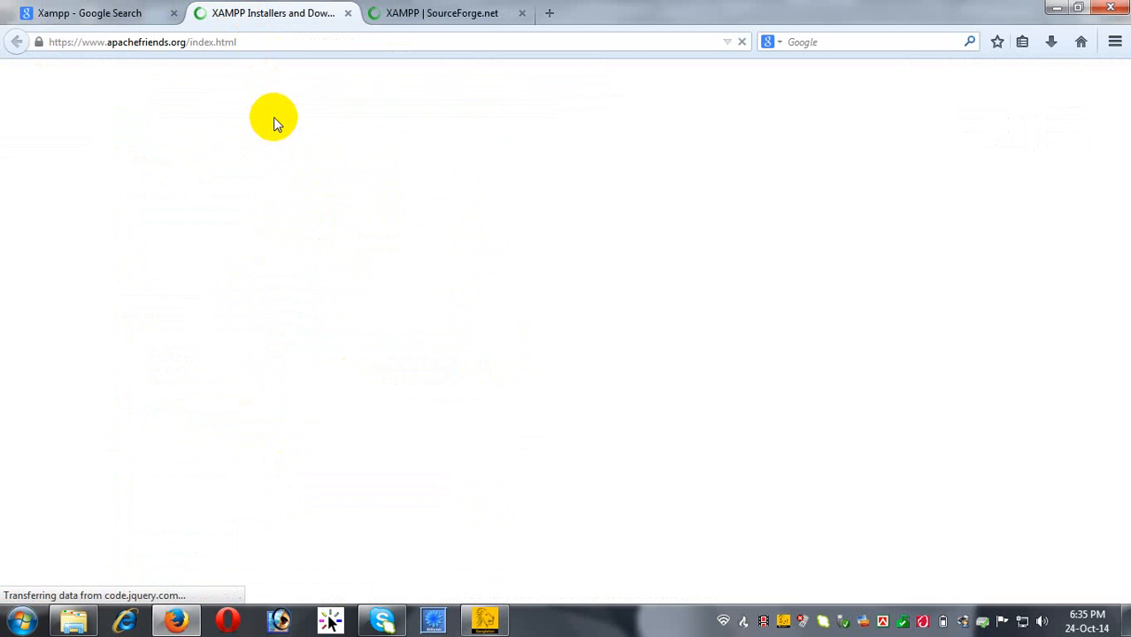
pyautogui.scroll(-5, 251, 262)
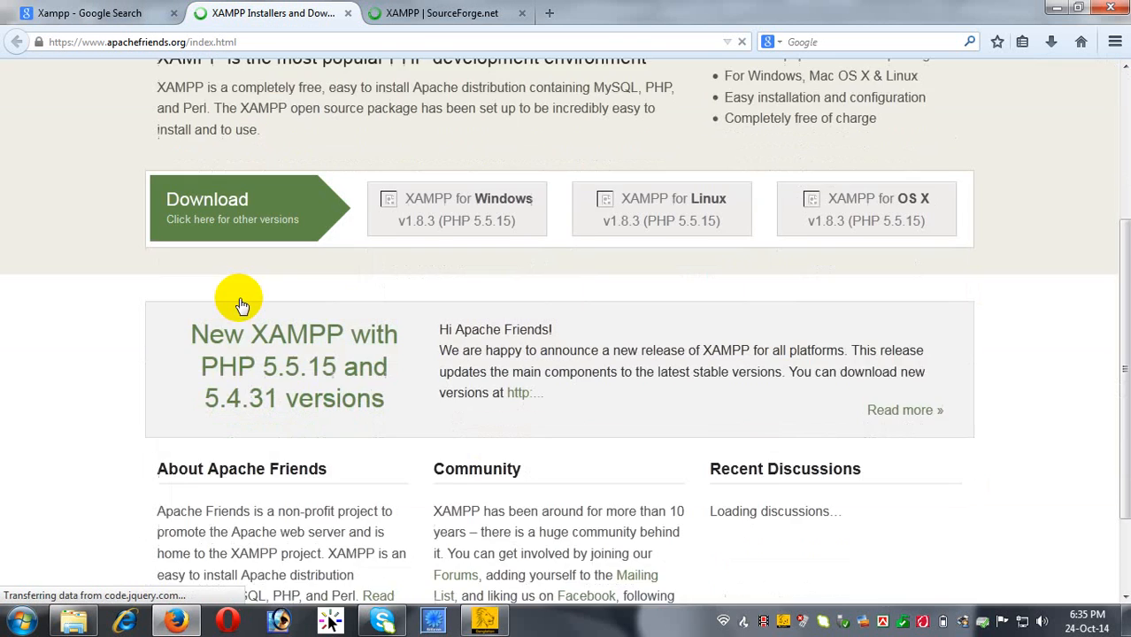
pyautogui.scroll(4, 366, 313)
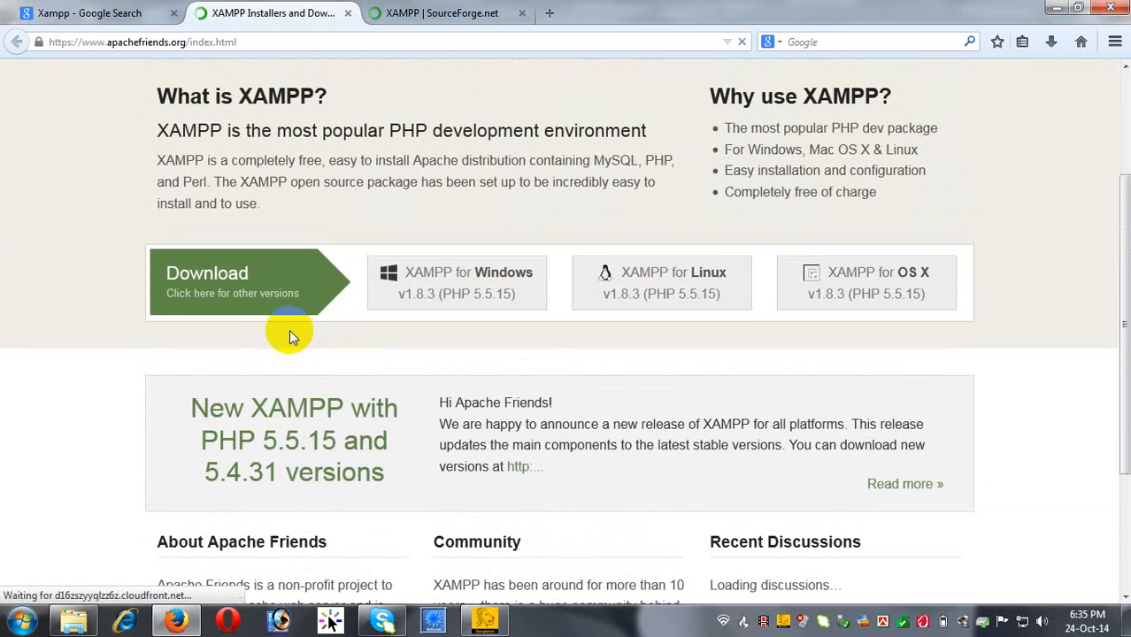
pyautogui.scroll(2, 251, 262)
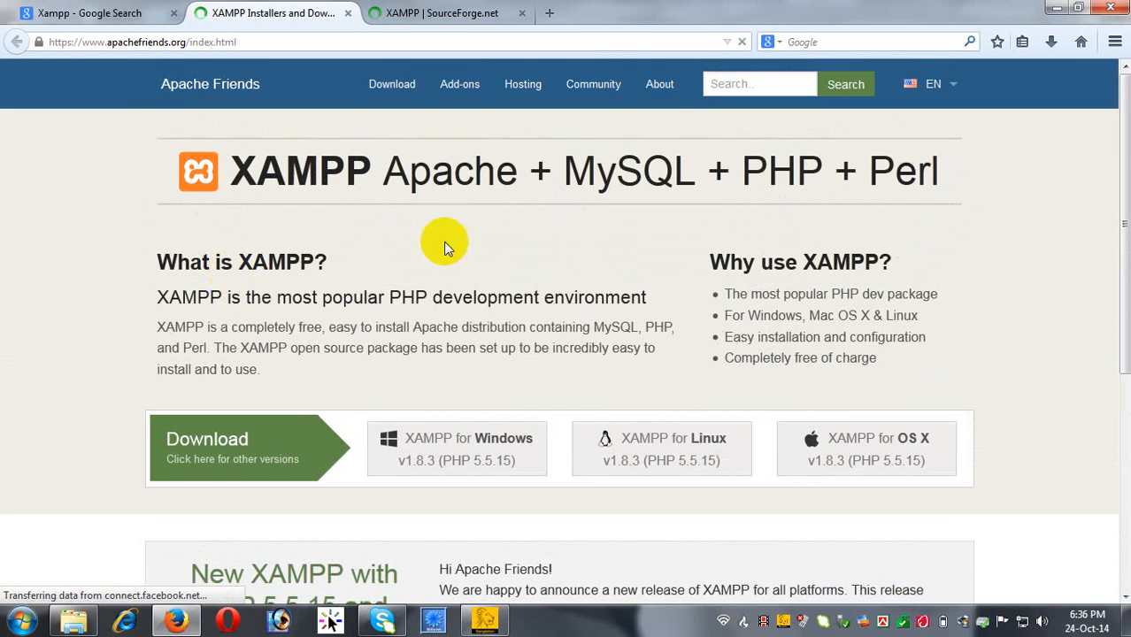
pyautogui.click(403, 13)
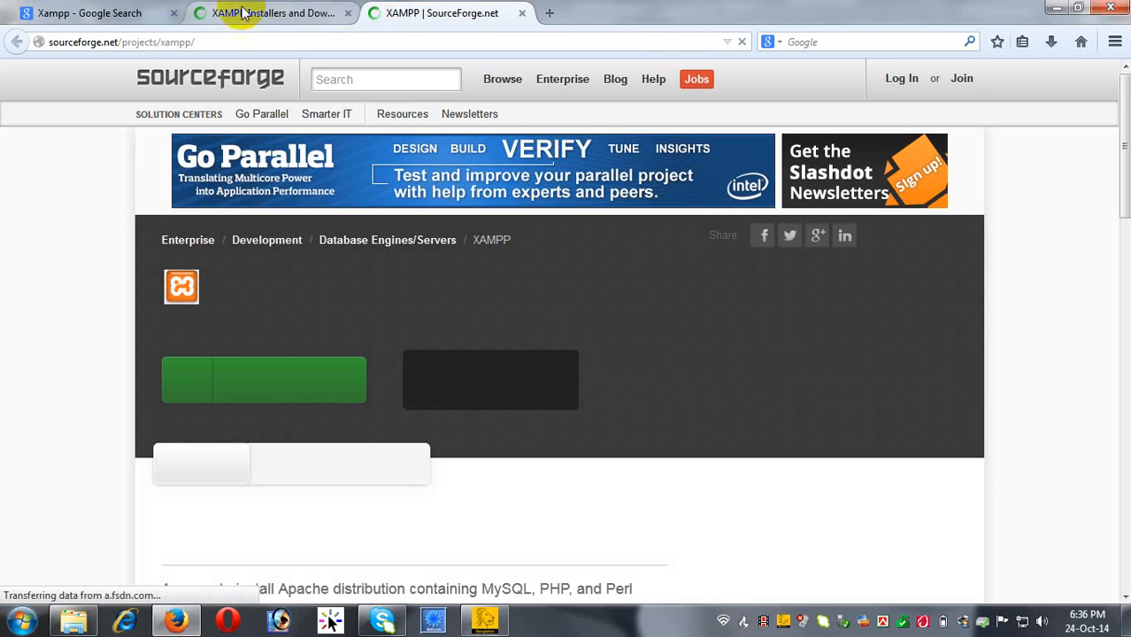
pyautogui.scroll(-5, 98, 230)
pyautogui.scroll(3, 100, 232)
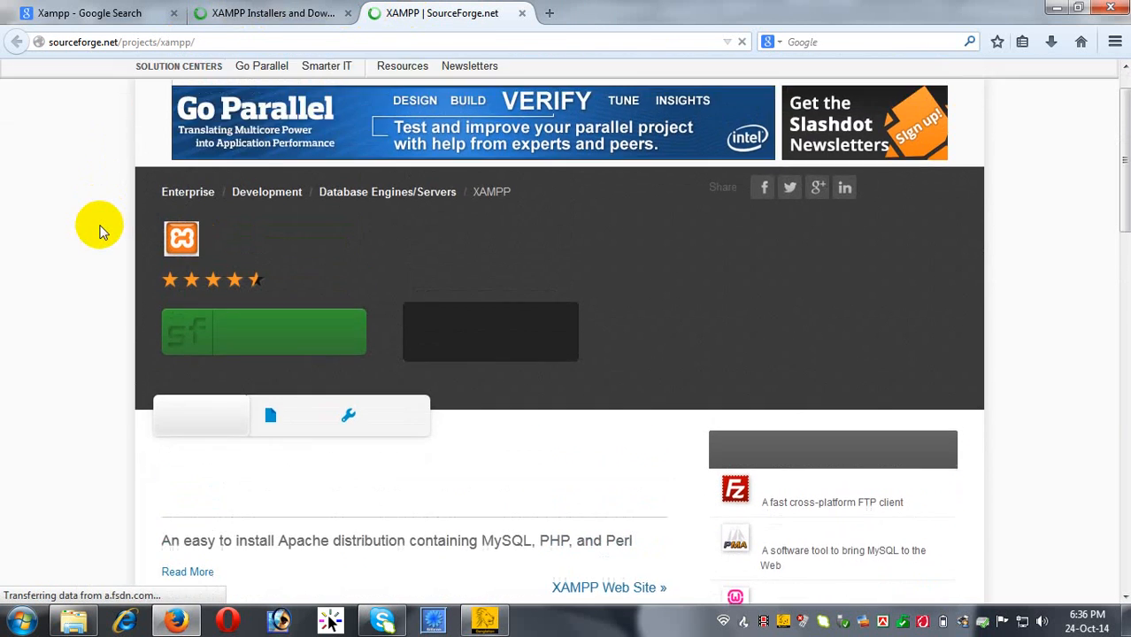
pyautogui.scroll(-5, 100, 232)
pyautogui.scroll(4, 100, 232)
pyautogui.scroll(3, 100, 232)
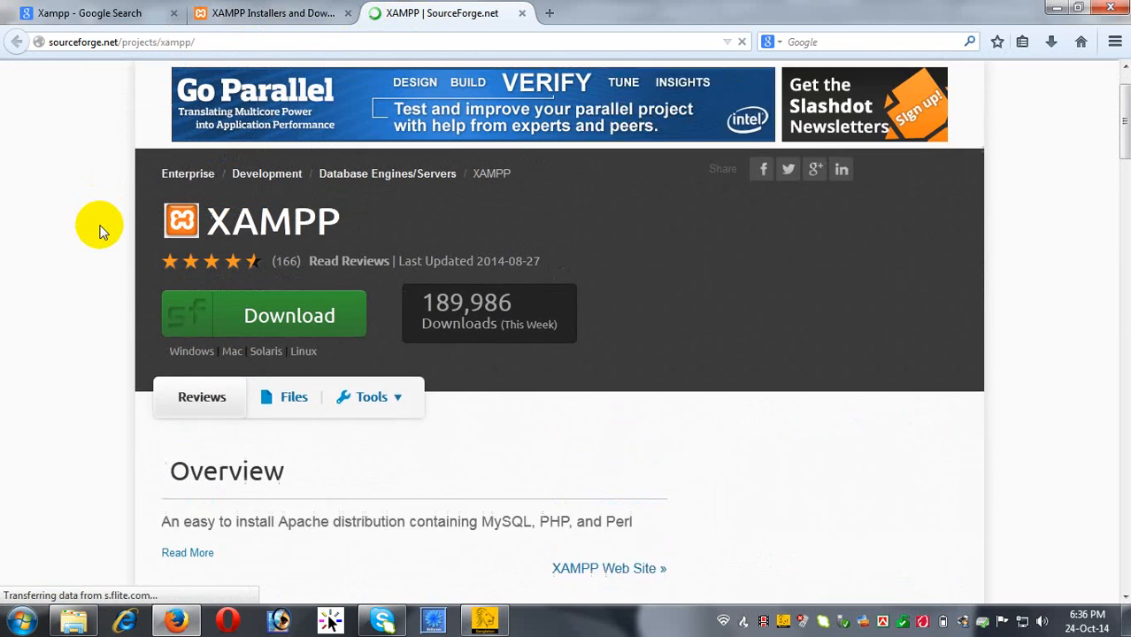
pyautogui.click(279, 378)
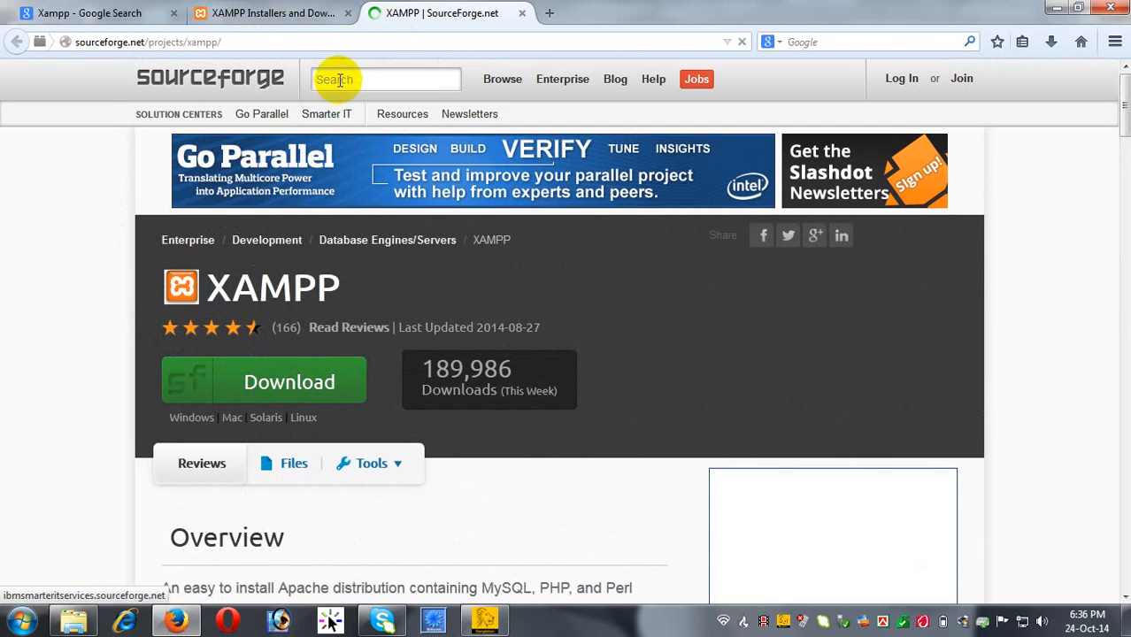
# Return to the Apache Friends XAMPP page and look over its v1.8.3 downloads.
pyautogui.click(293, 12)
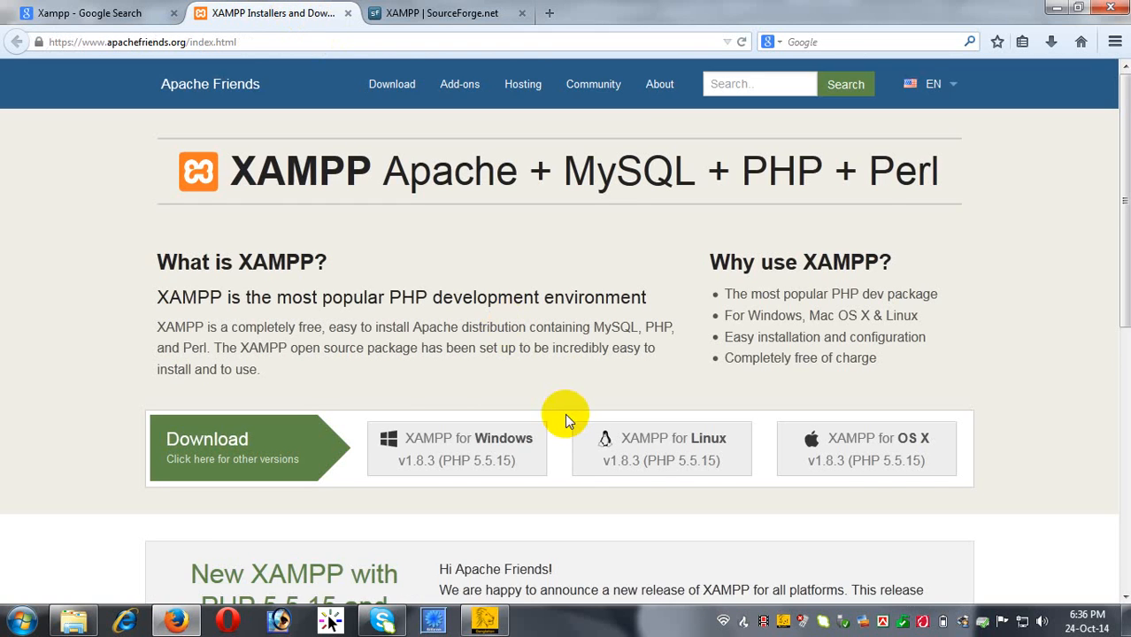
pyautogui.scroll(-2, 565, 413)
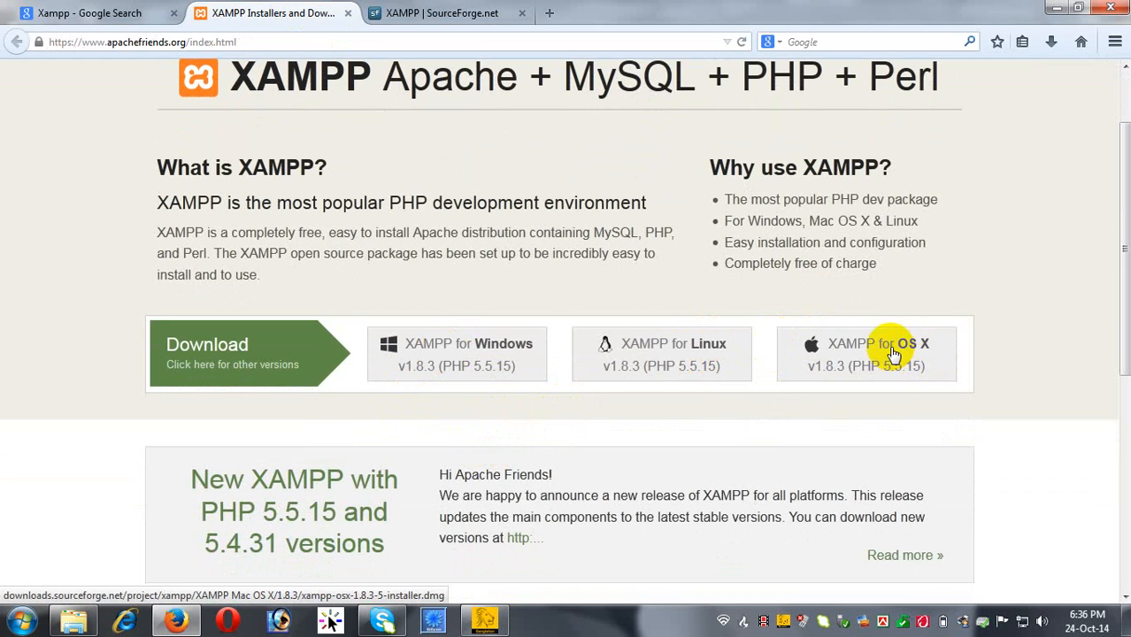
pyautogui.scroll(2, 851, 374)
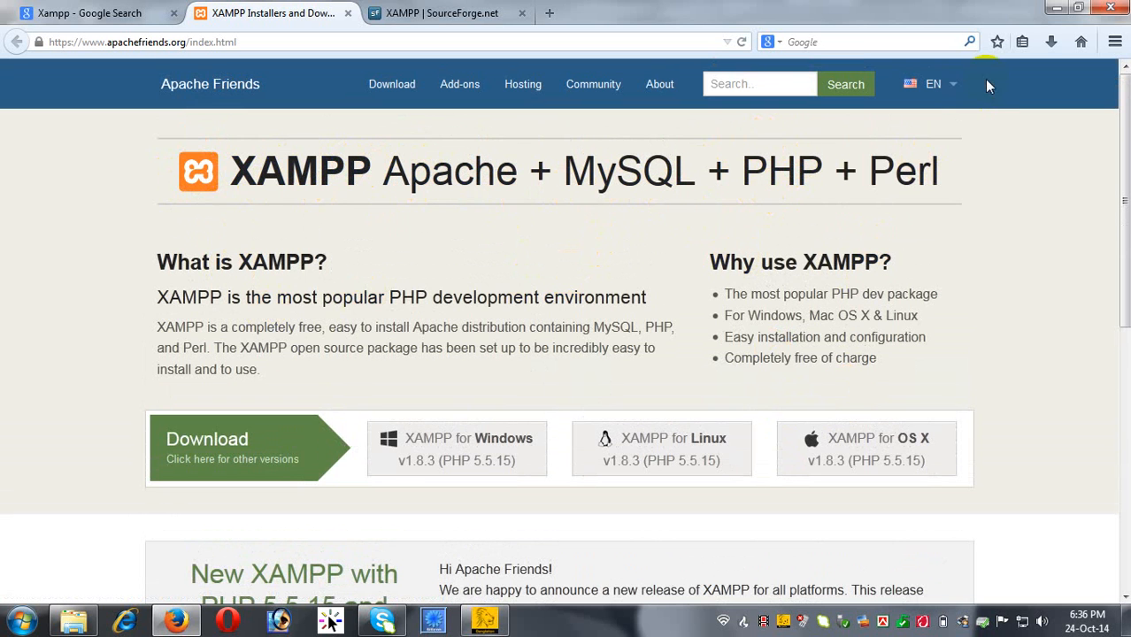
# Launch xampp-win32-1.6.7-installer.exe from wordpress 1 and accept English as the installer language.
pyautogui.click(1056, 8)
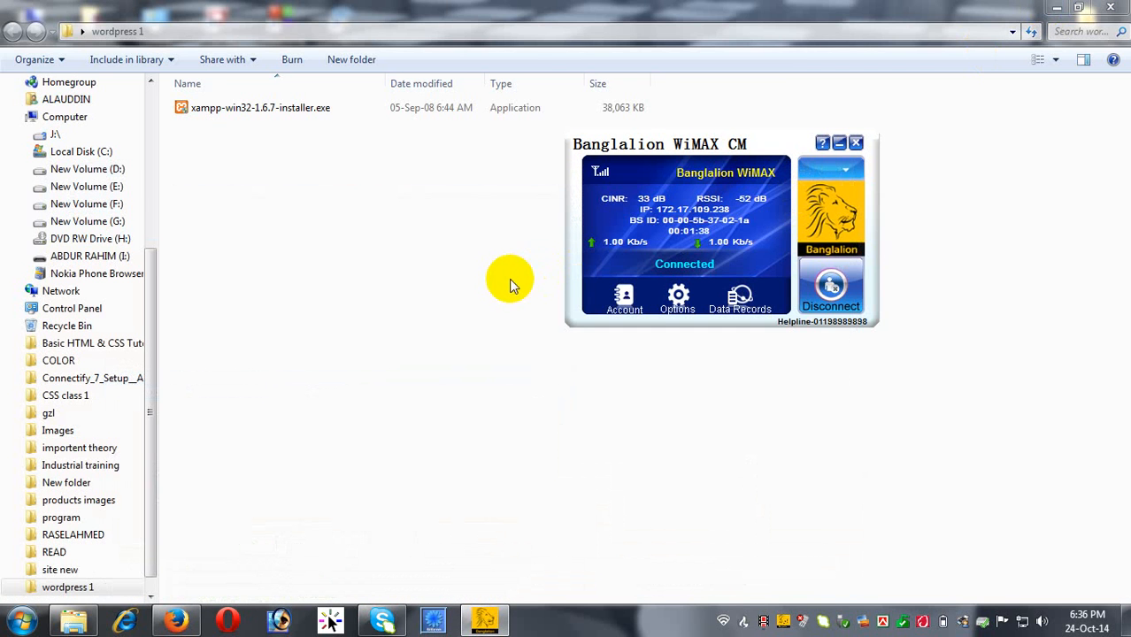
pyautogui.click(302, 157)
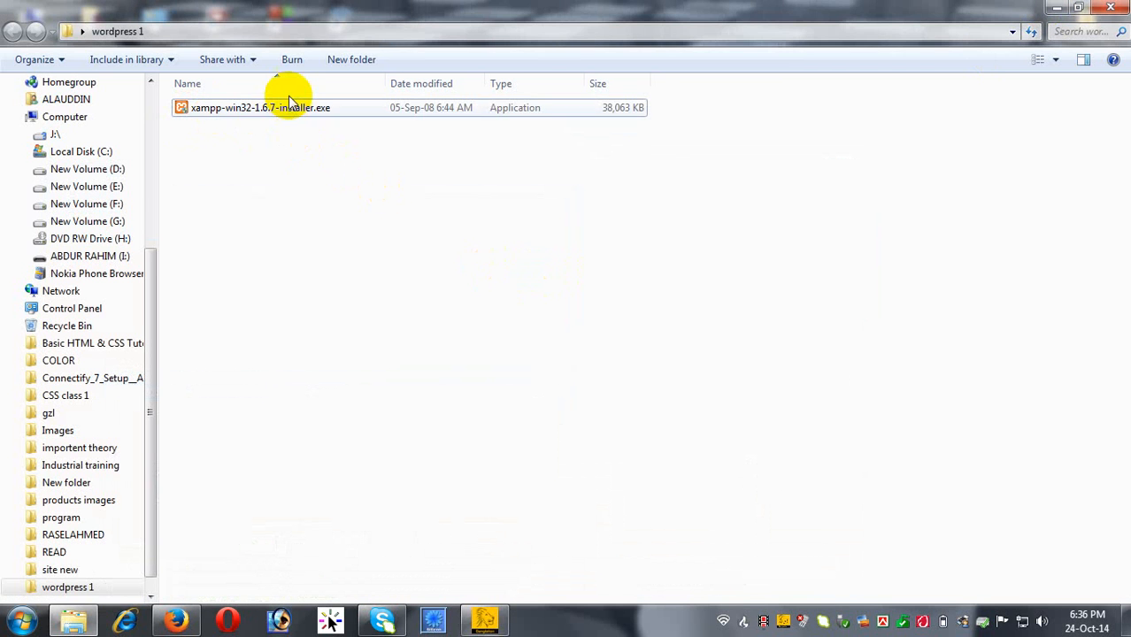
pyautogui.click(284, 107)
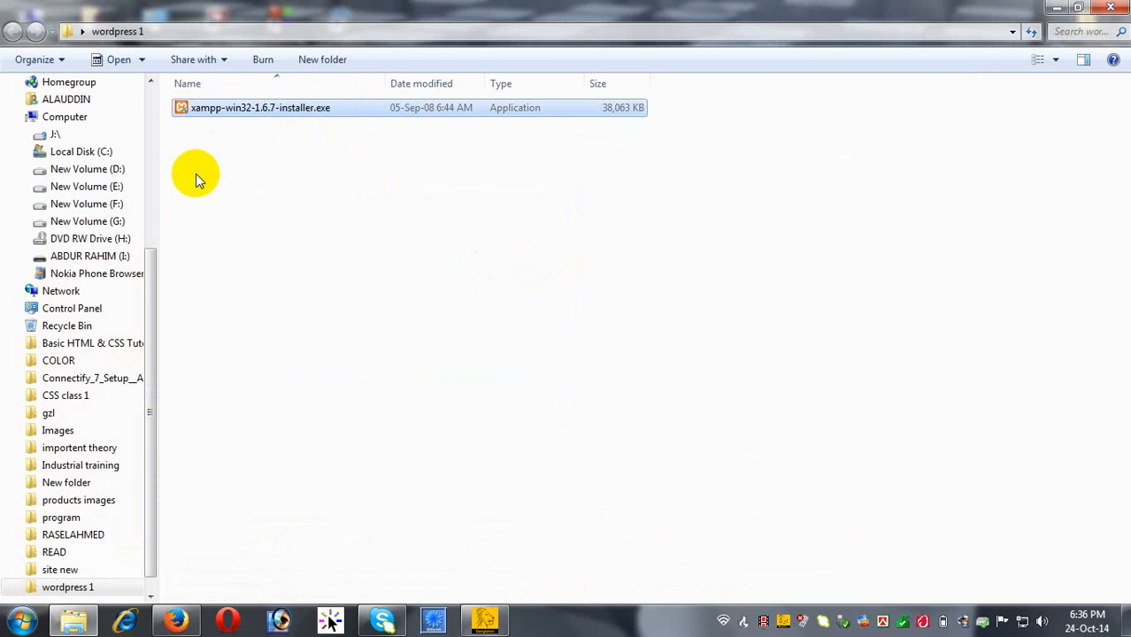
pyautogui.click(310, 211)
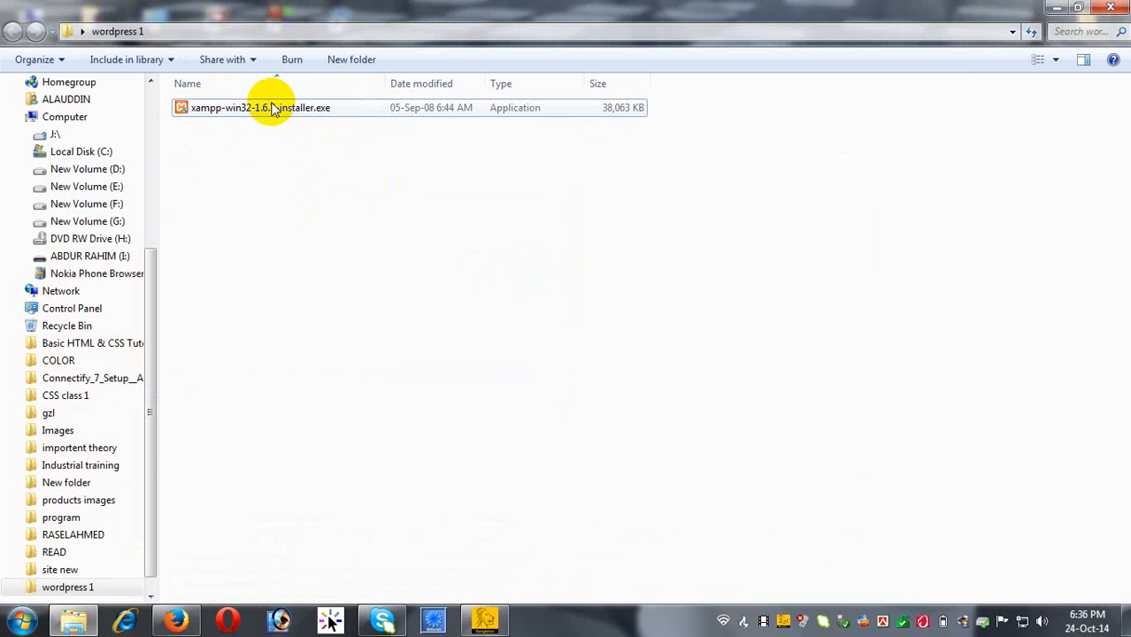
pyautogui.click(209, 110)
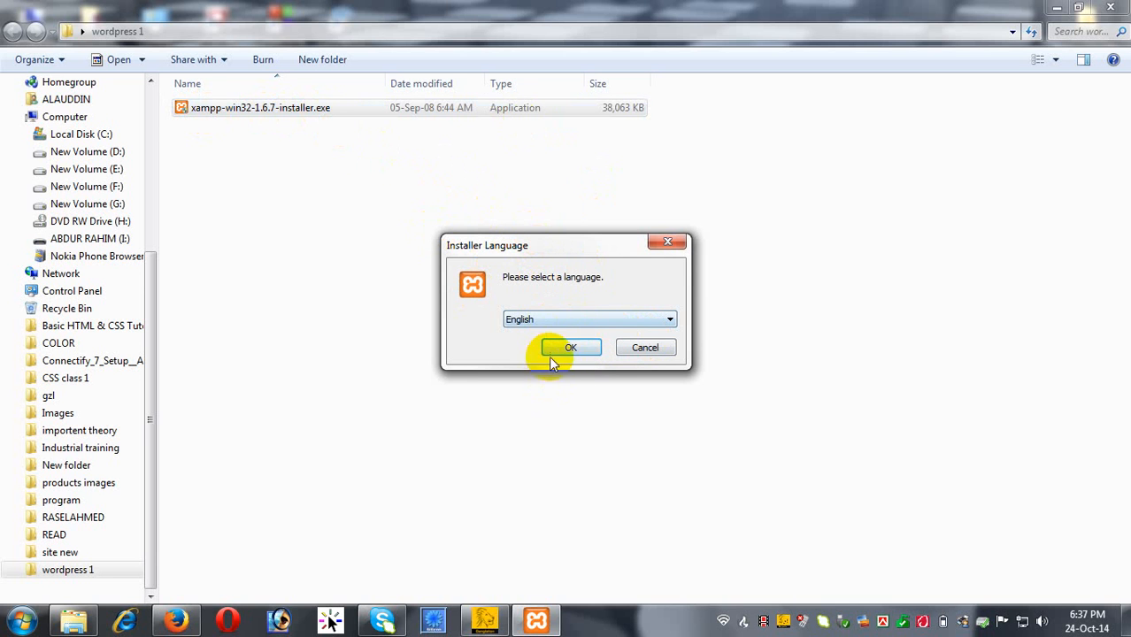
pyautogui.click(575, 348)
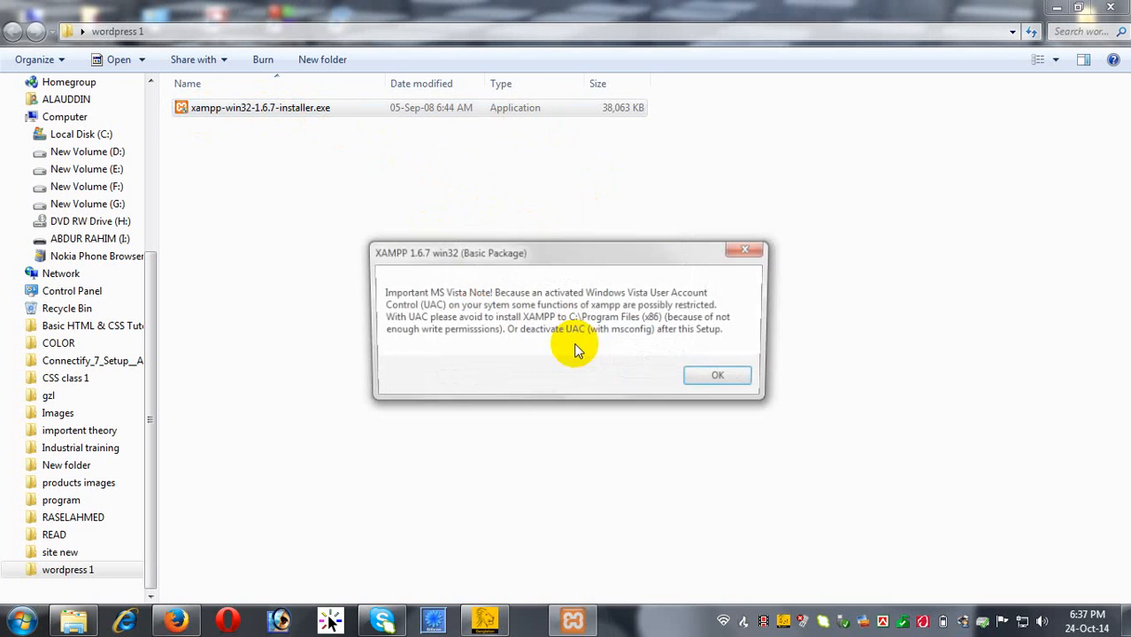
# Install XAMPP to c:\xampp with Apache, MySQL and FileZilla set as services.
pyautogui.click(720, 377)
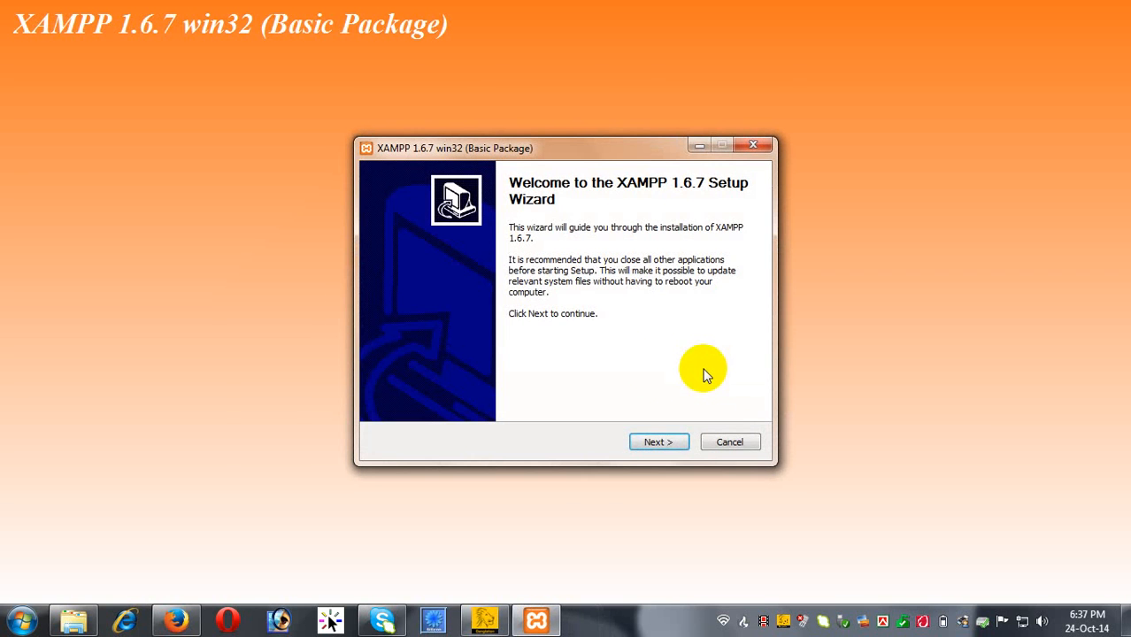
pyautogui.click(658, 443)
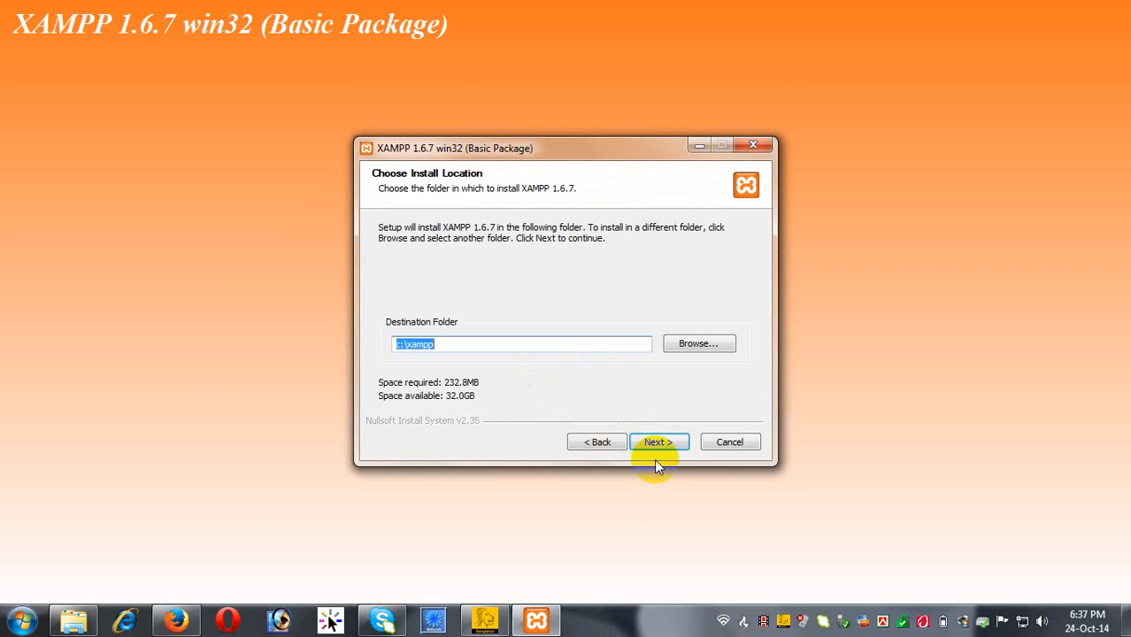
pyautogui.click(660, 441)
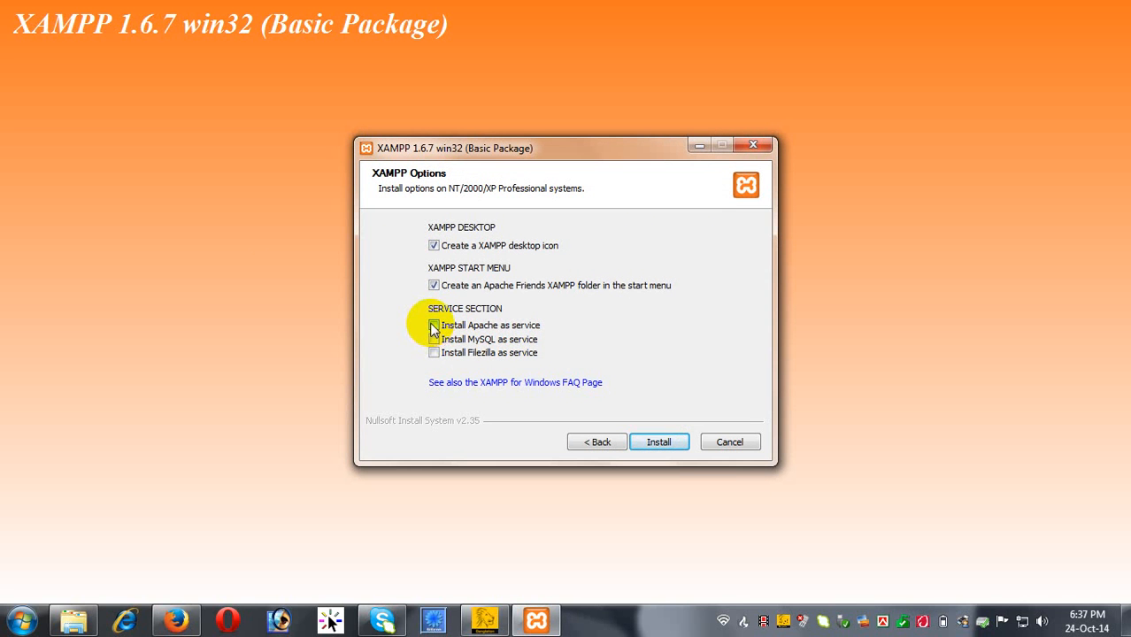
pyautogui.click(434, 325)
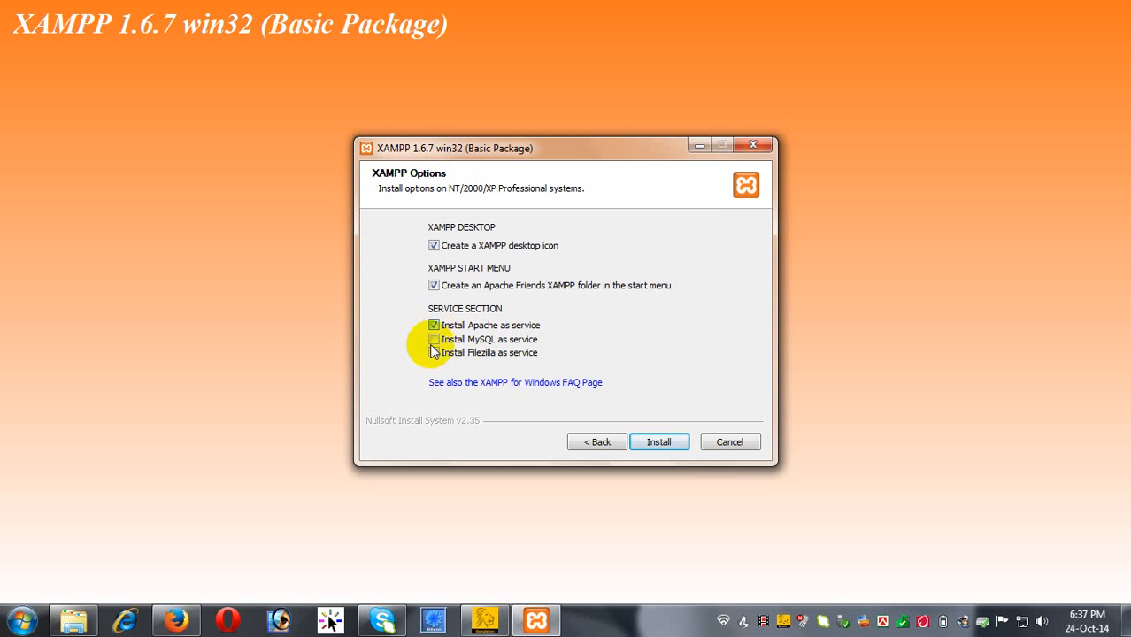
pyautogui.click(433, 340)
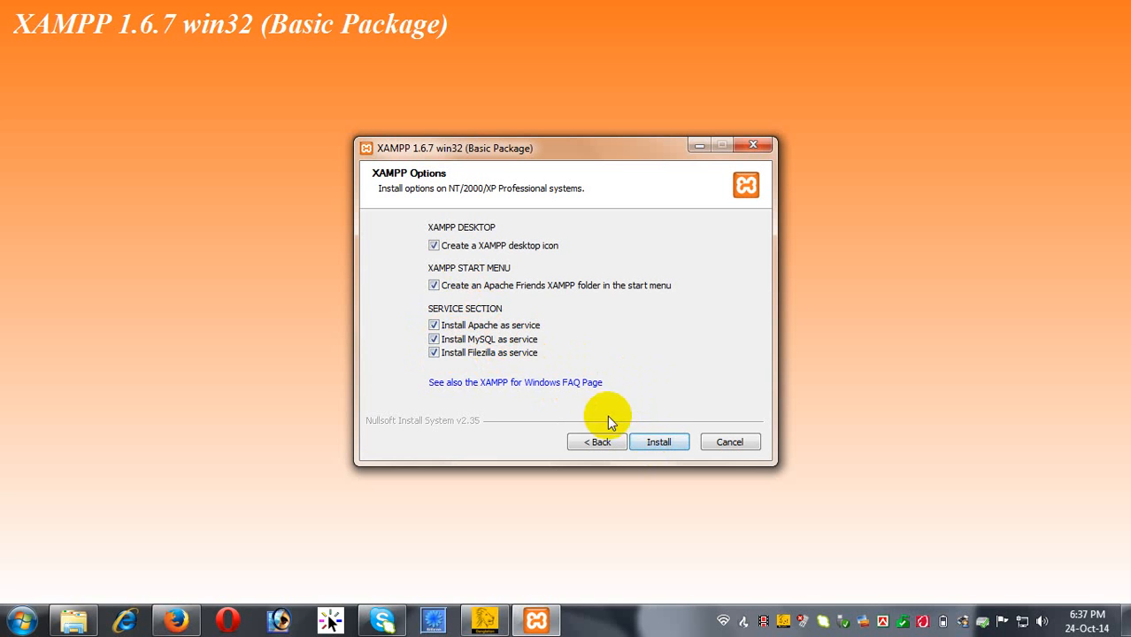
# Run the XAMPP install, allow Apache HTTP Server through the firewall, and finish.
pyautogui.click(662, 444)
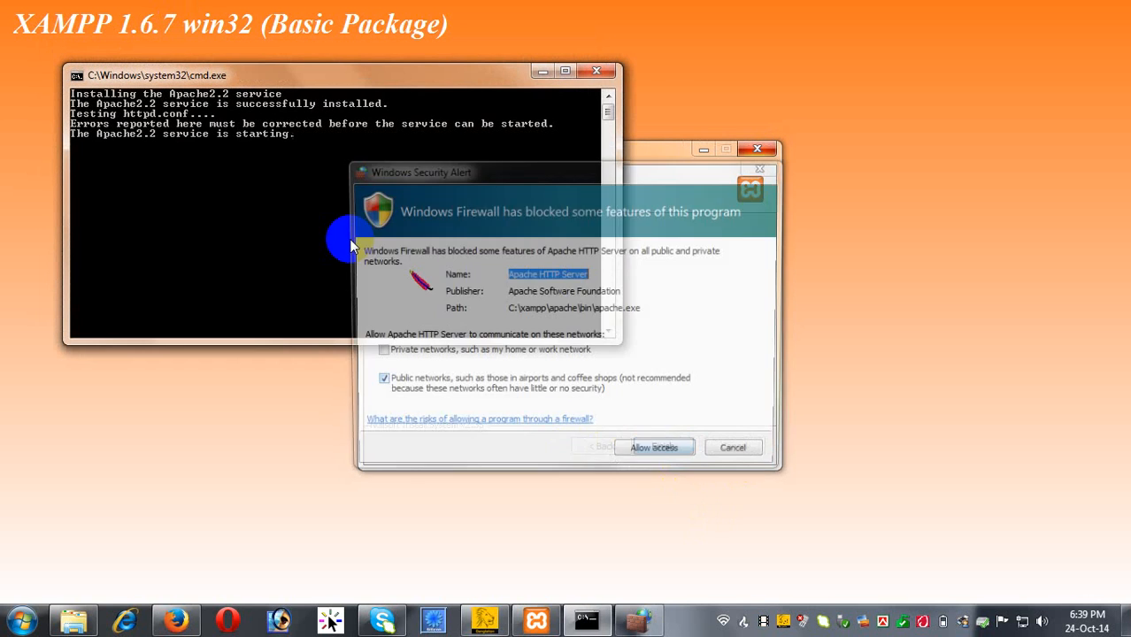
pyautogui.click(650, 460)
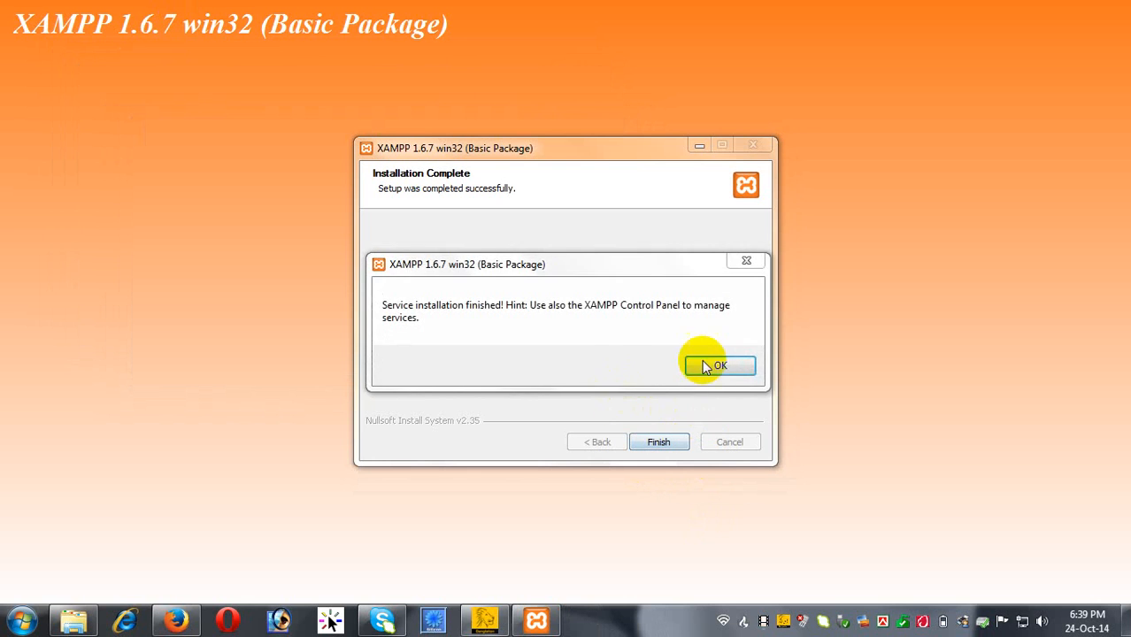
pyautogui.click(718, 366)
# Start the XAMPP Control Panel, check Apache, MySql and FileZilla are running, then close it.
pyautogui.click(642, 363)
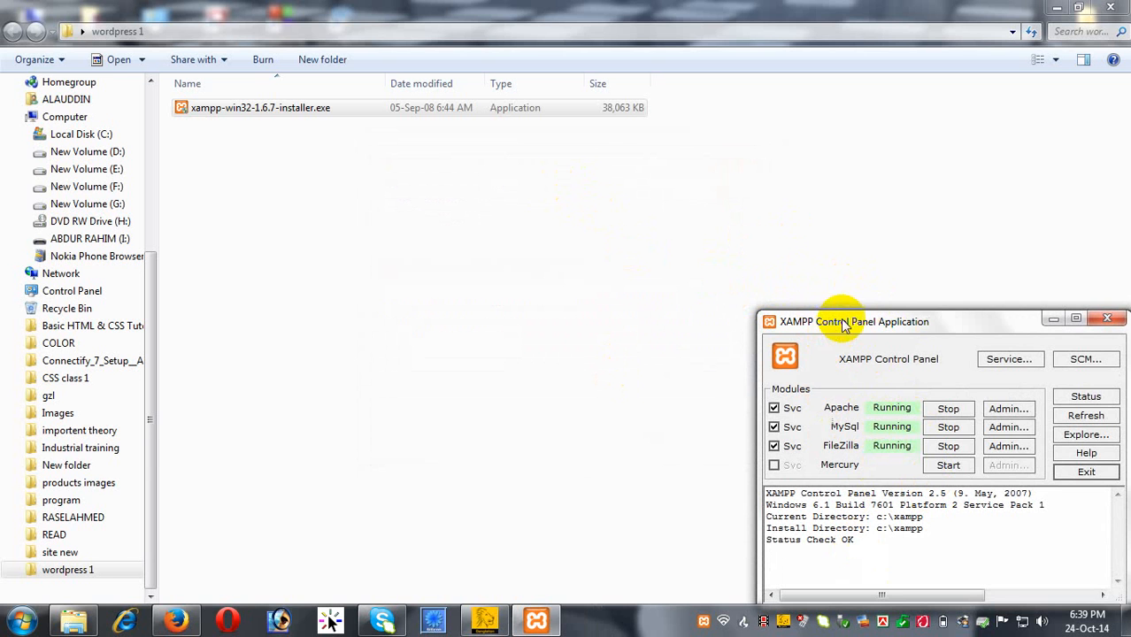
pyautogui.moveTo(841, 322); pyautogui.dragTo(698, 192)
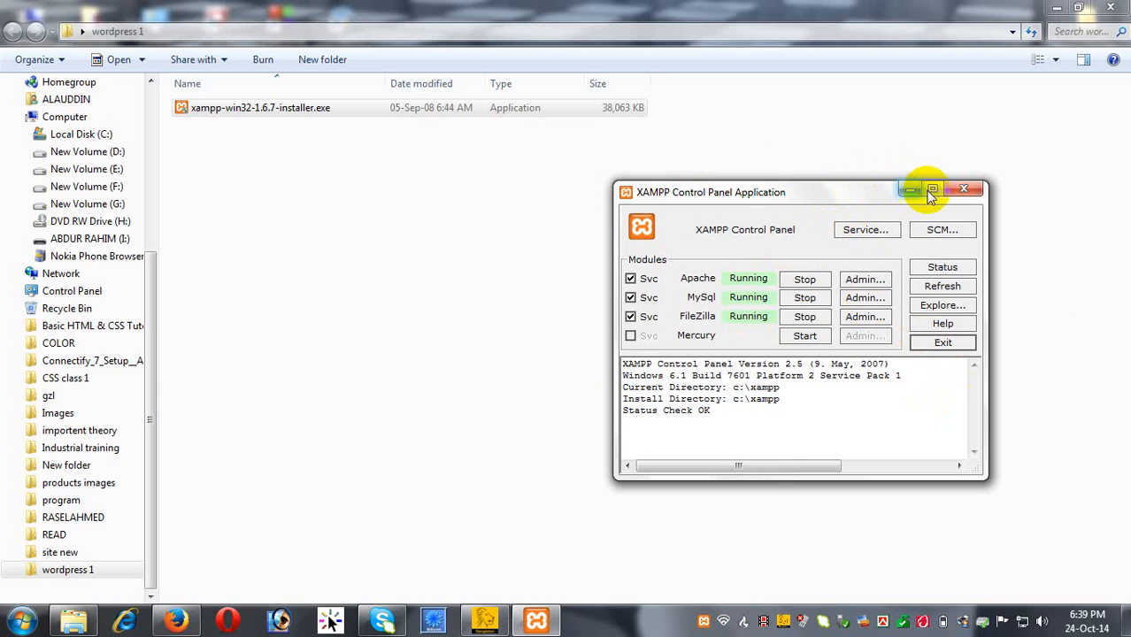
pyautogui.click(966, 192)
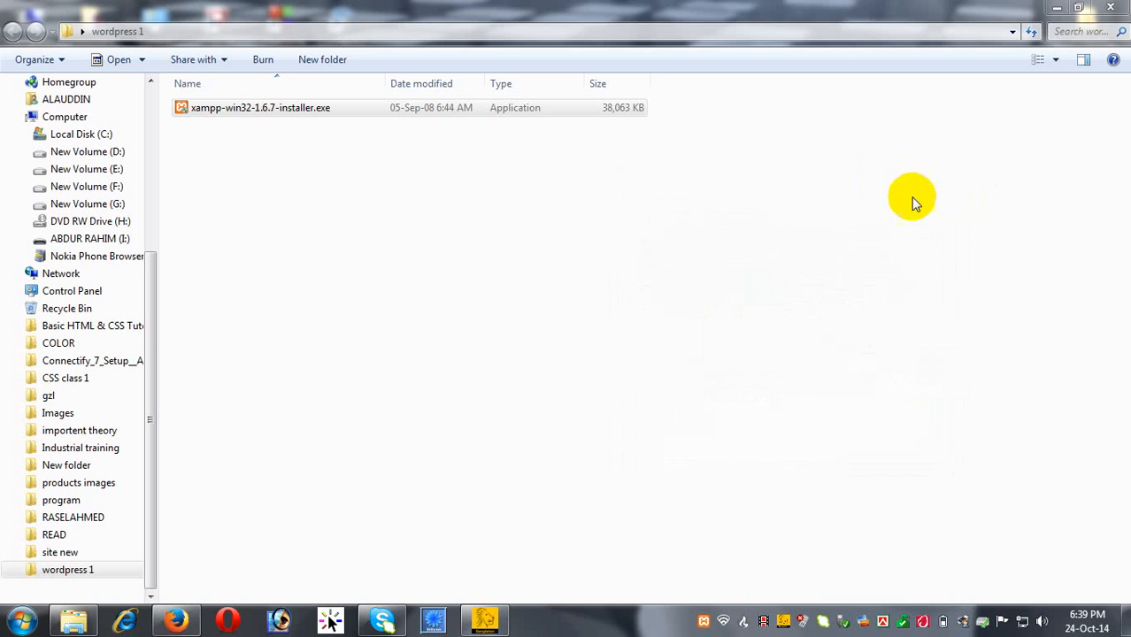
# Close wordpress 1 and browse Computer > Local Disk (C:) > xampp > htdocs.
pyautogui.click(633, 268)
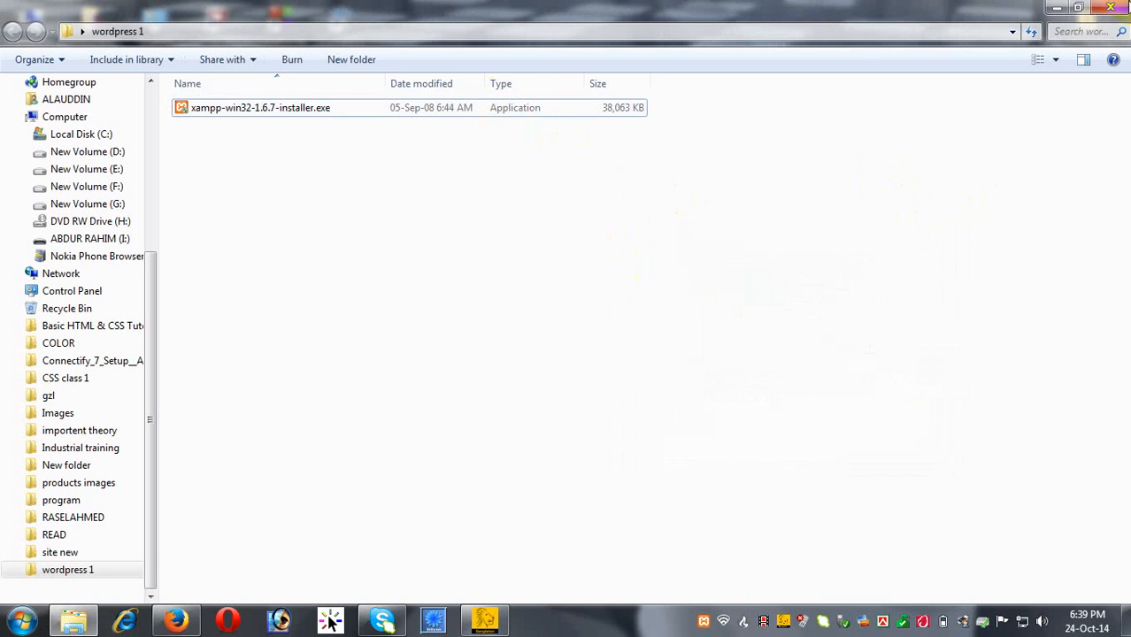
pyautogui.click(1113, 8)
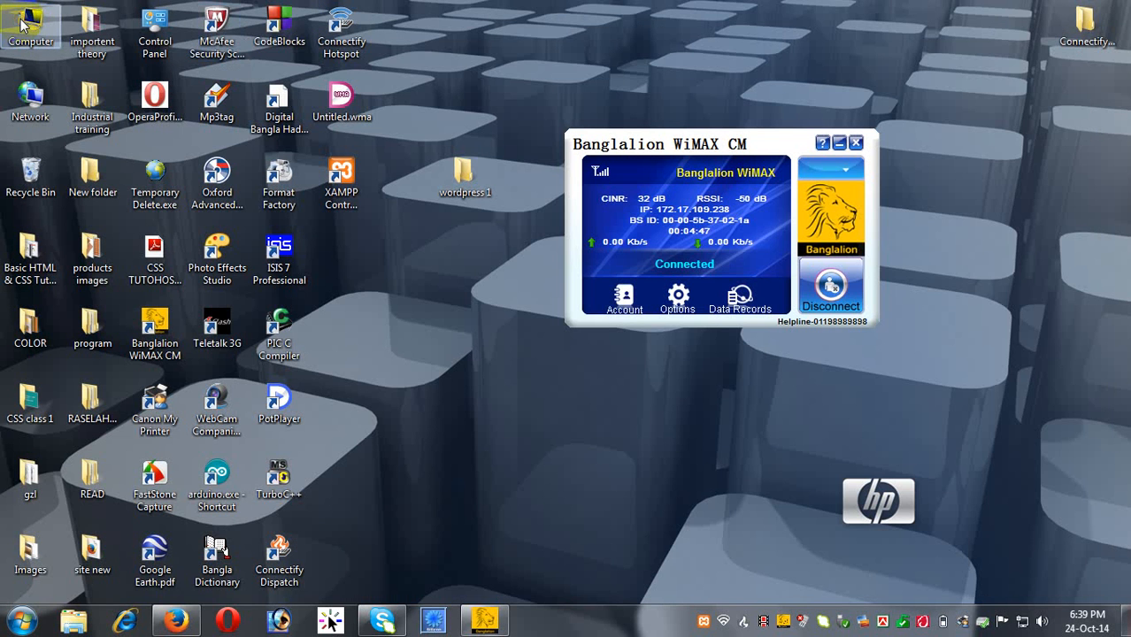
pyautogui.doubleClick(23, 23)
pyautogui.doubleClick(193, 131)
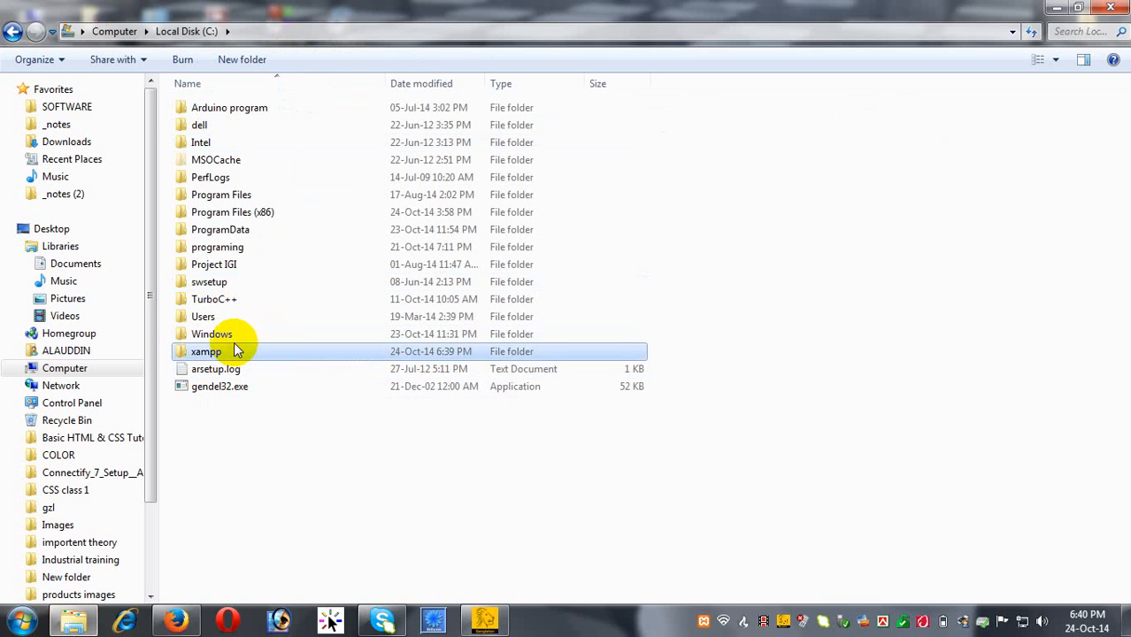
pyautogui.doubleClick(208, 352)
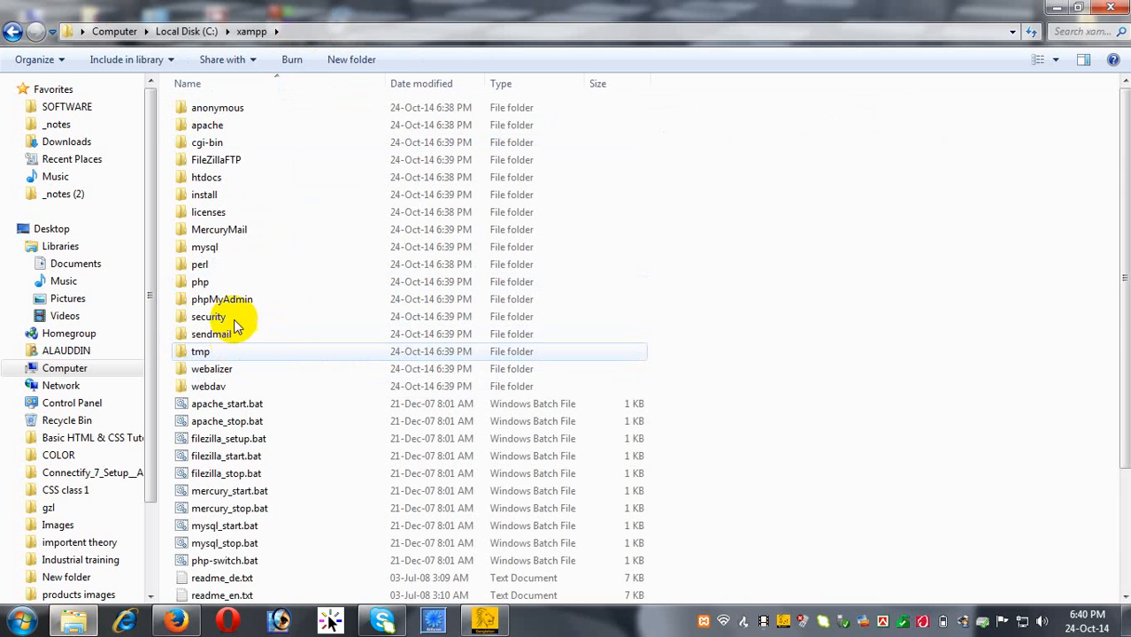
pyautogui.doubleClick(219, 183)
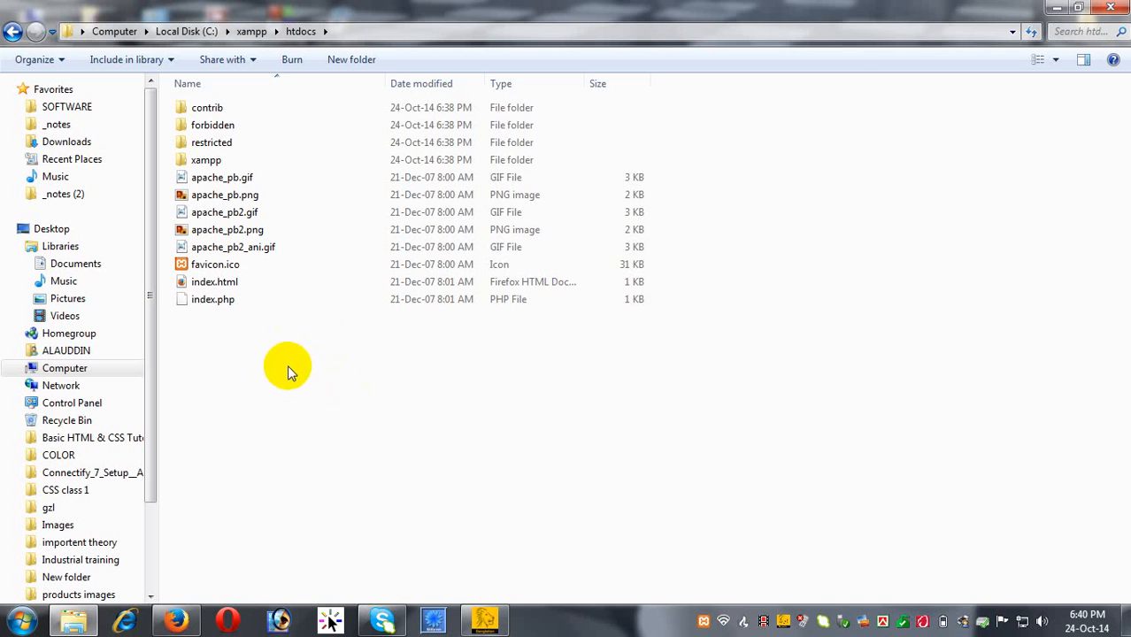
# Search for 'wordpress' from the Google home page in Firefox.
pyautogui.click(1056, 8)
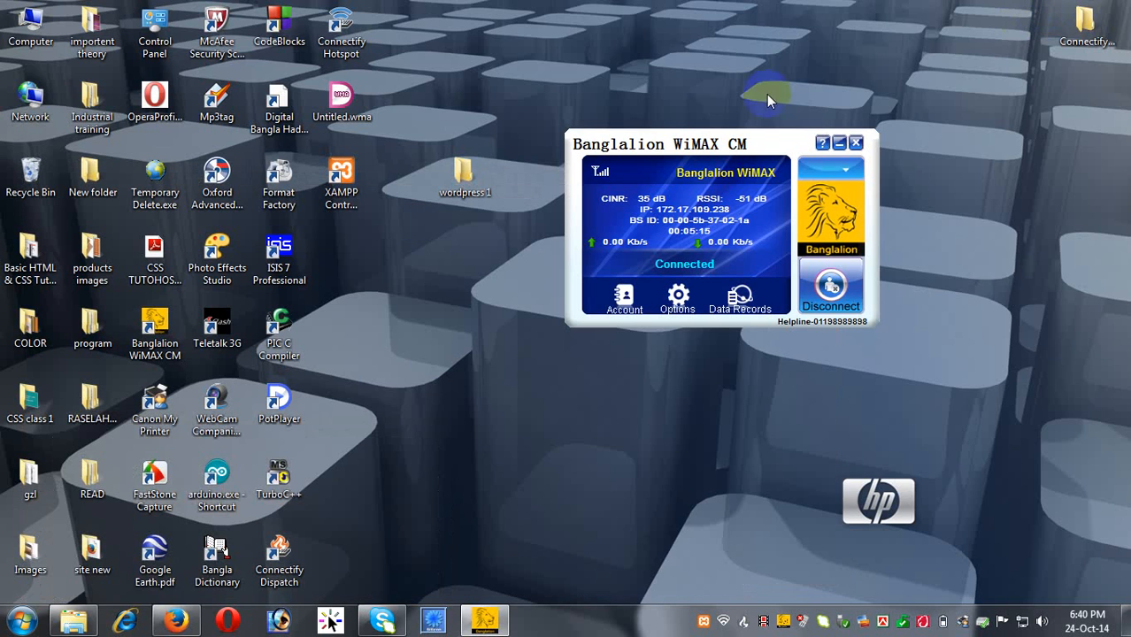
pyautogui.click(182, 594)
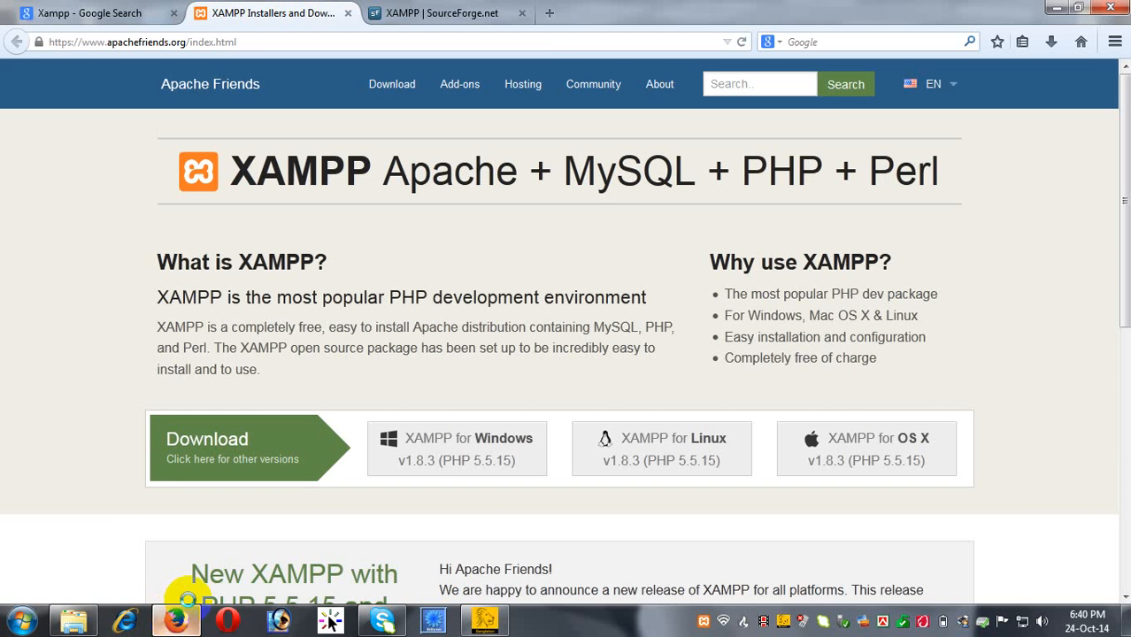
pyautogui.click(77, 16)
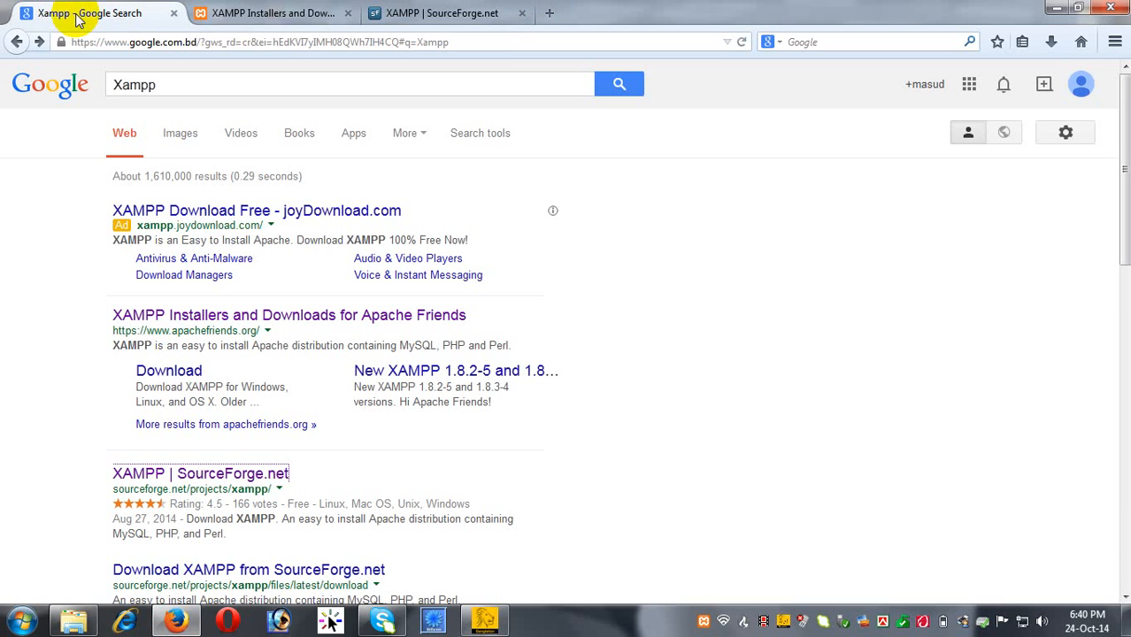
pyautogui.click(1080, 42)
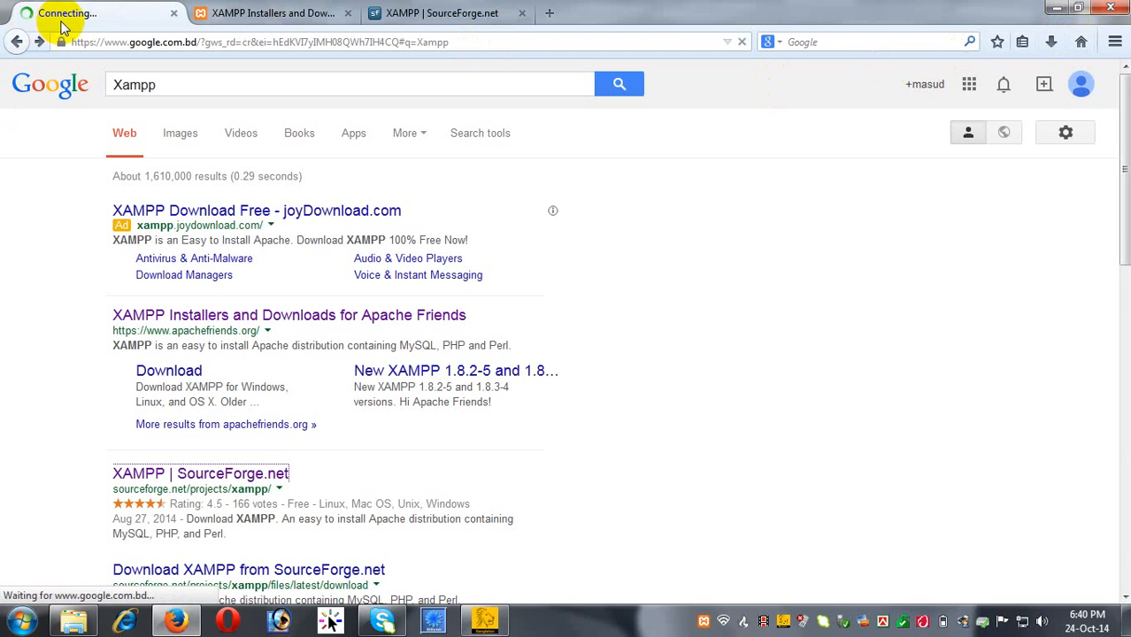
pyautogui.click(449, 333)
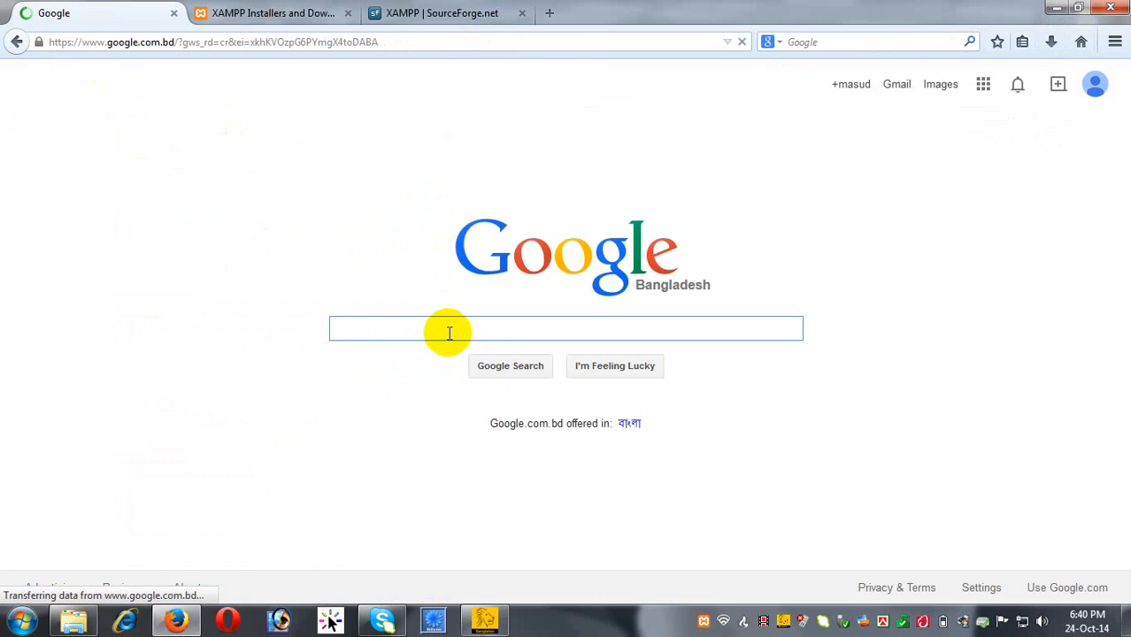
pyautogui.write('wo')
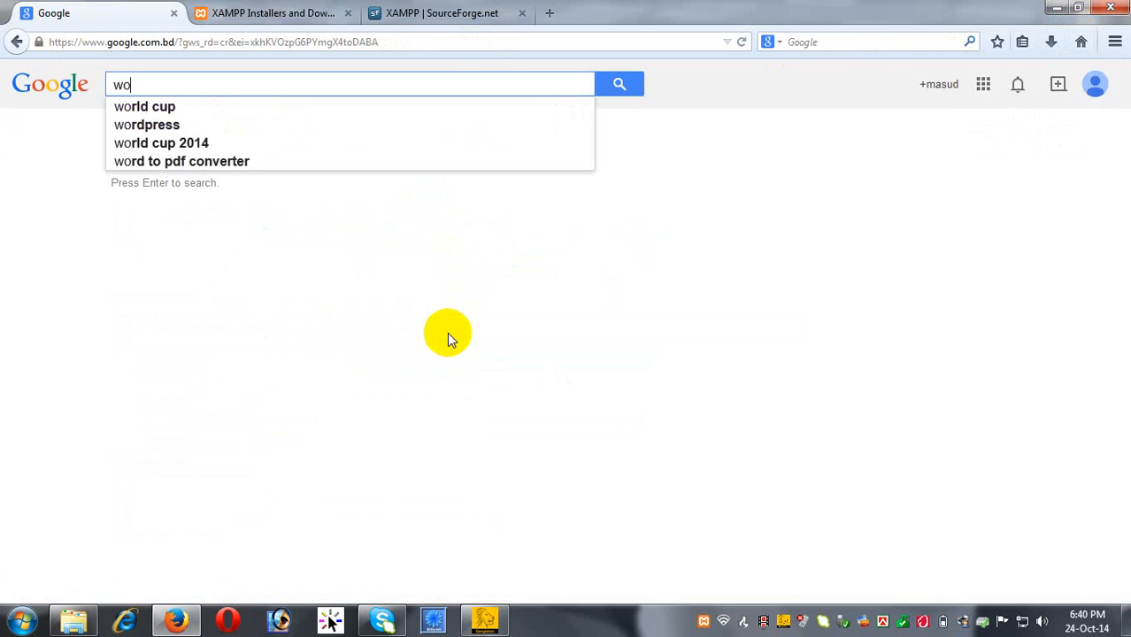
pyautogui.write('rd')
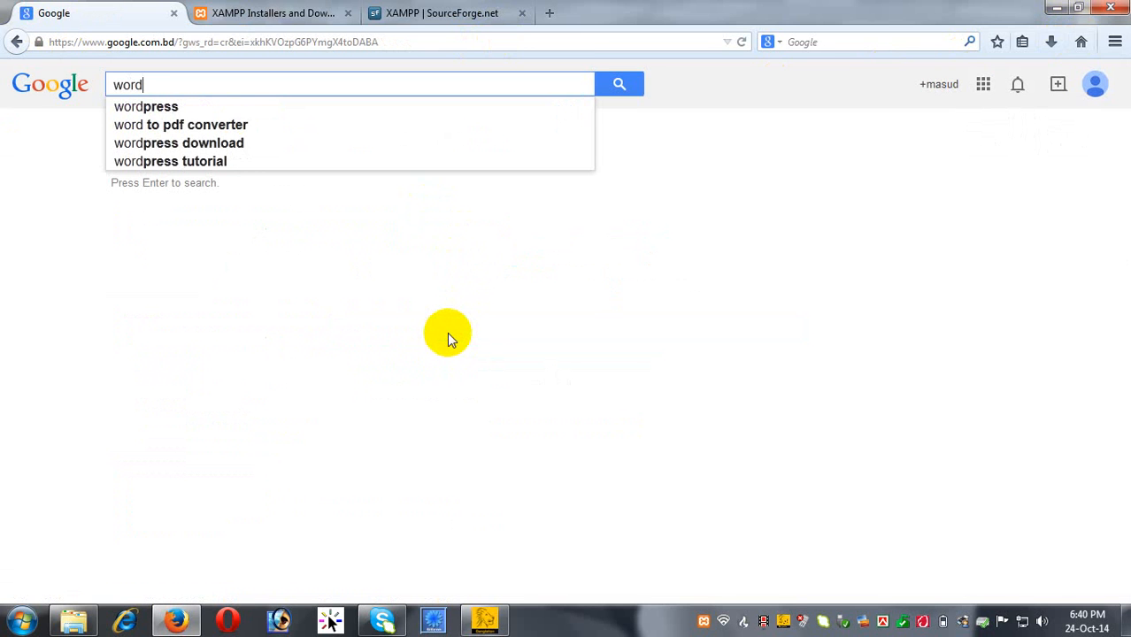
pyautogui.write('press')
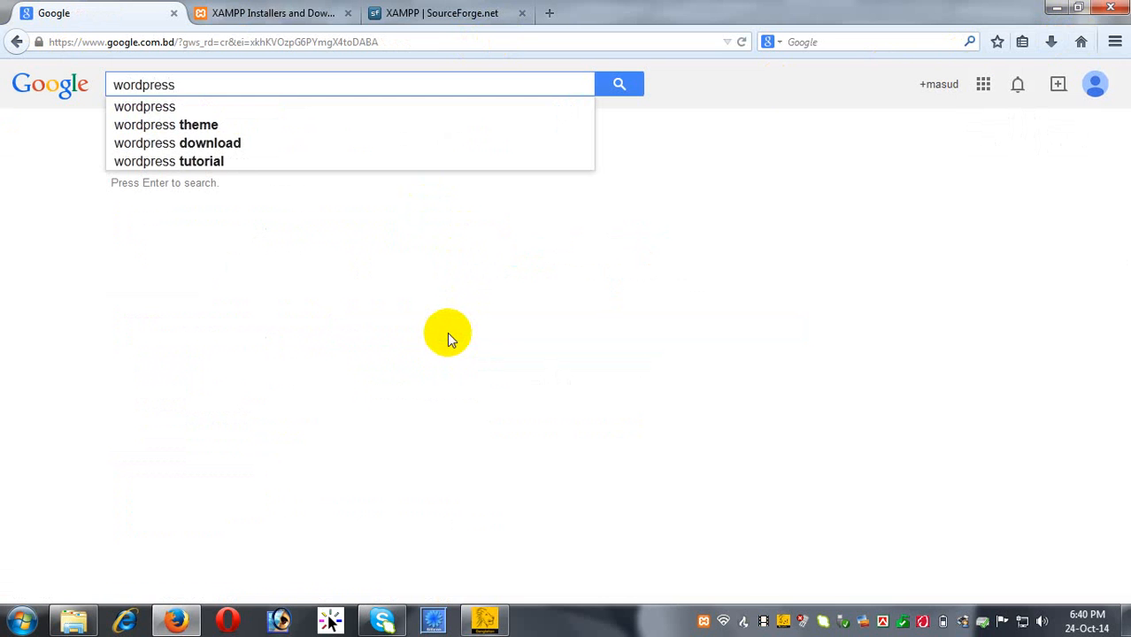
pyautogui.press('Return')
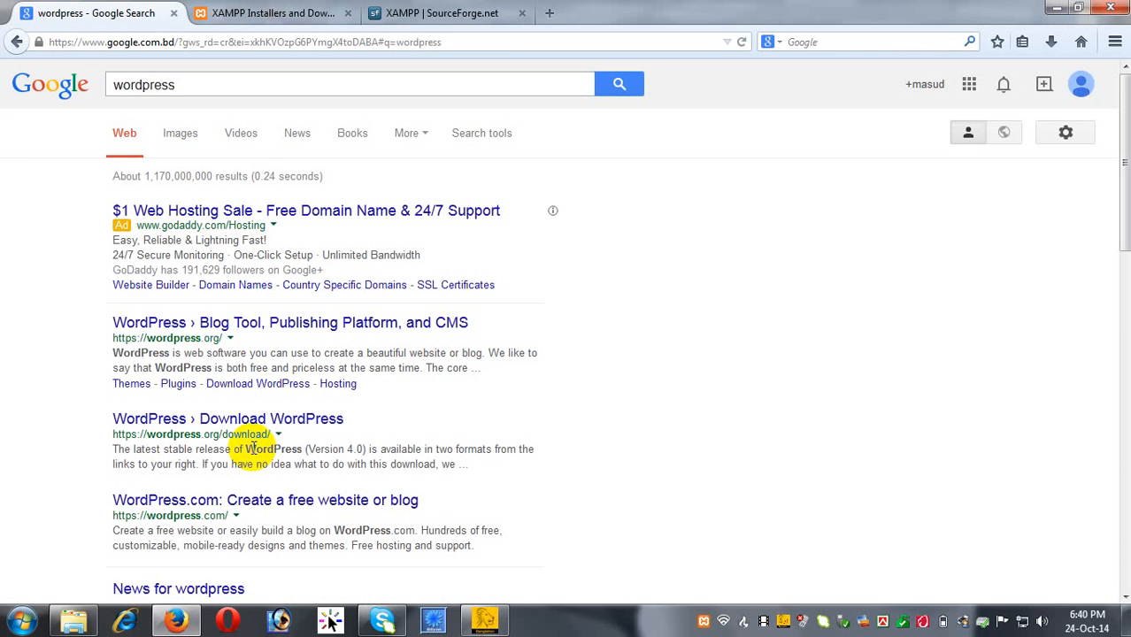
# Save the WordPress 4.0 zip download and check its progress in Downloads.
pyautogui.click(317, 426)
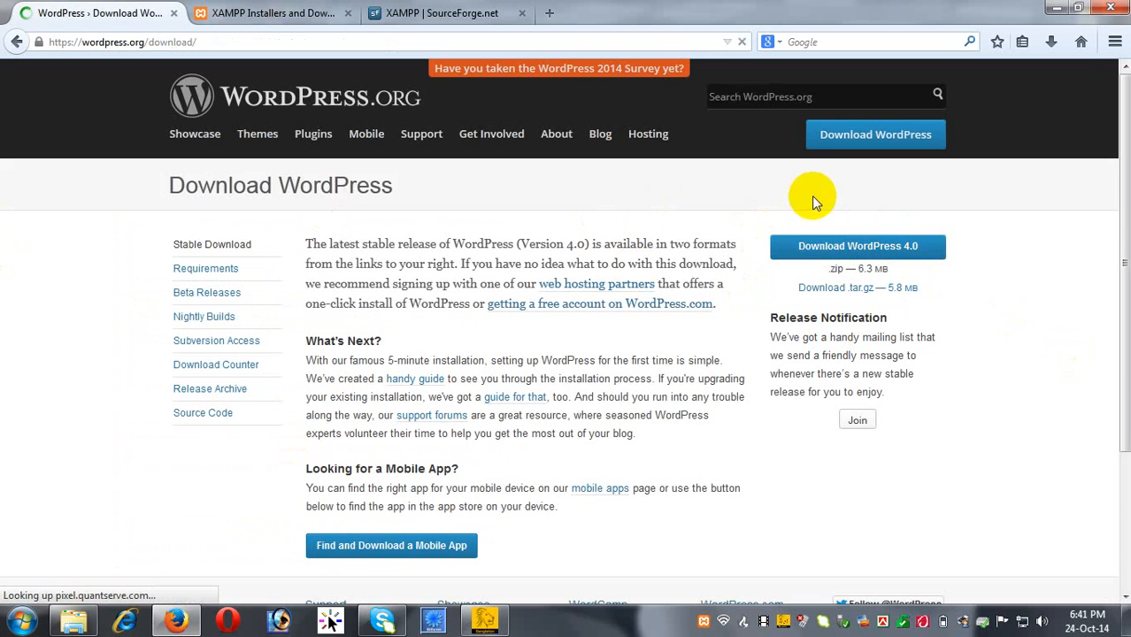
pyautogui.click(879, 254)
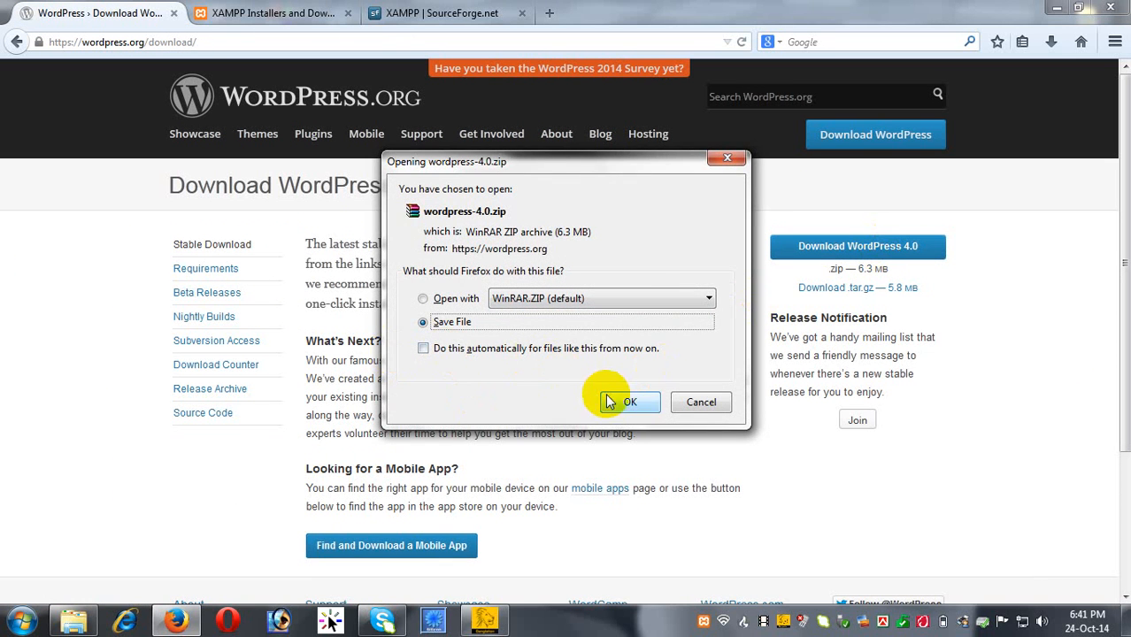
pyautogui.click(620, 402)
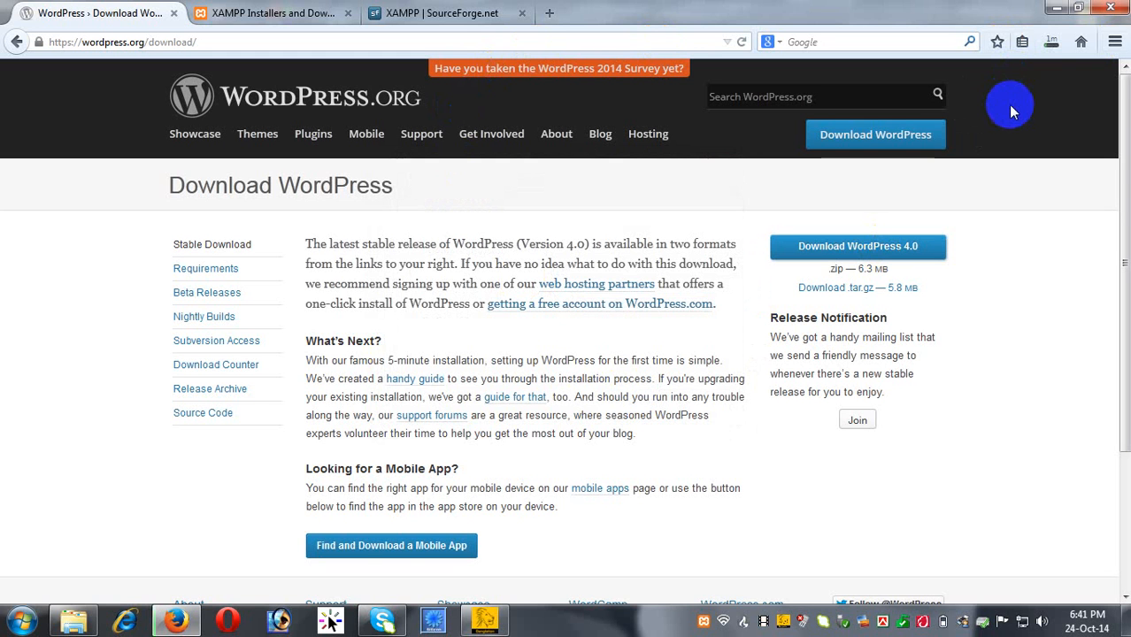
pyautogui.click(1053, 44)
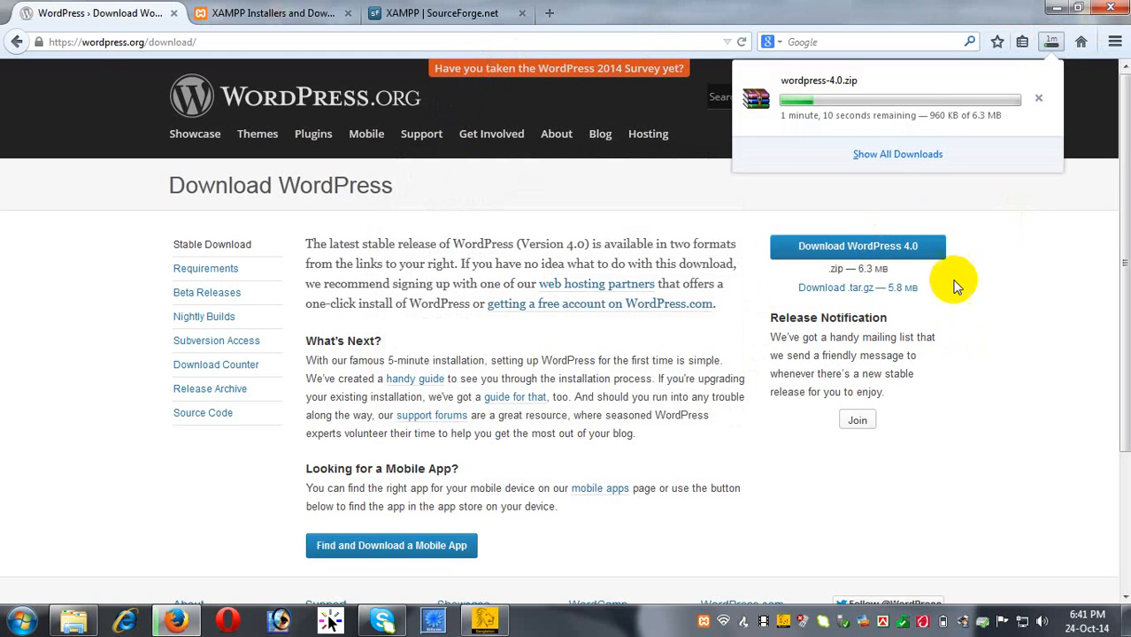
# Close the XAMPP installers and SourceForge tabs, then the last remaining tab.
pyautogui.click(257, 13)
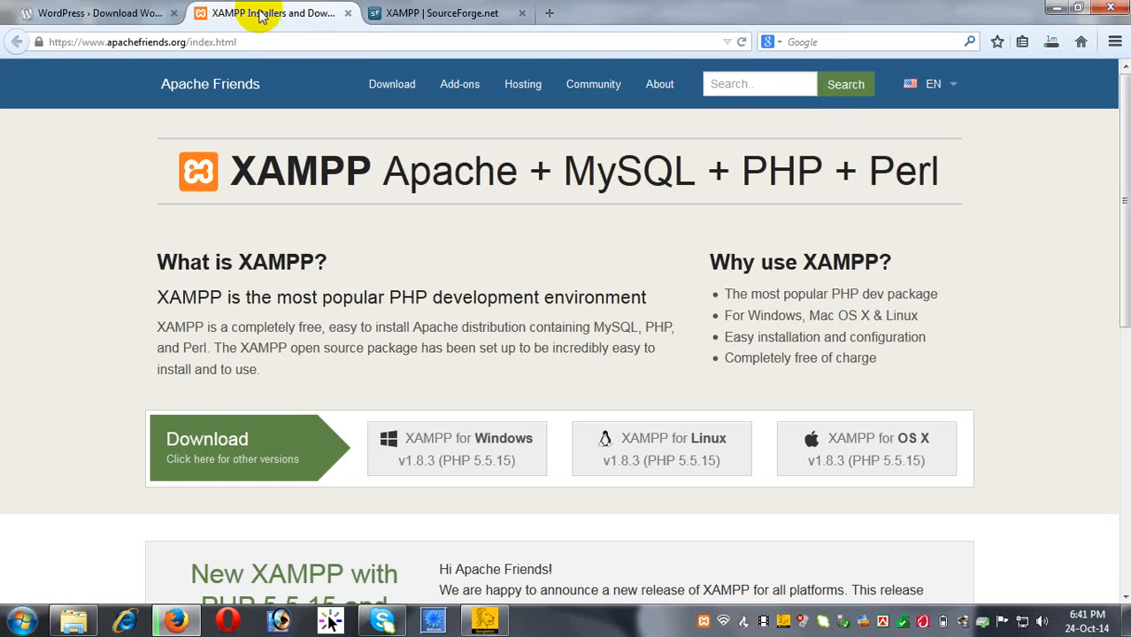
pyautogui.click(348, 13)
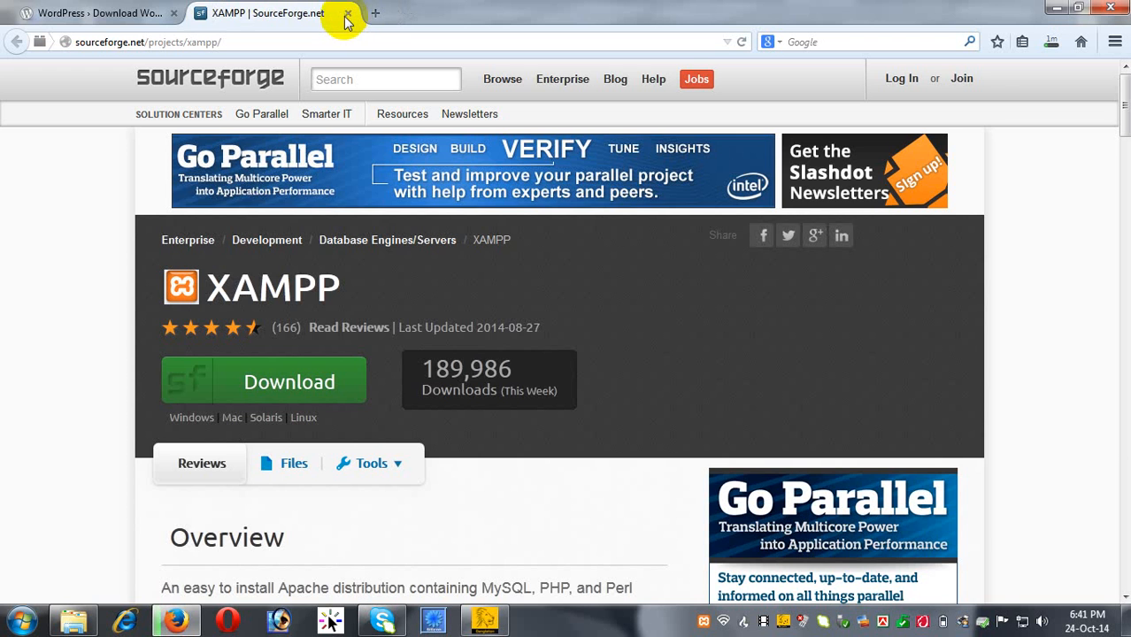
pyautogui.click(345, 13)
pyautogui.click(173, 13)
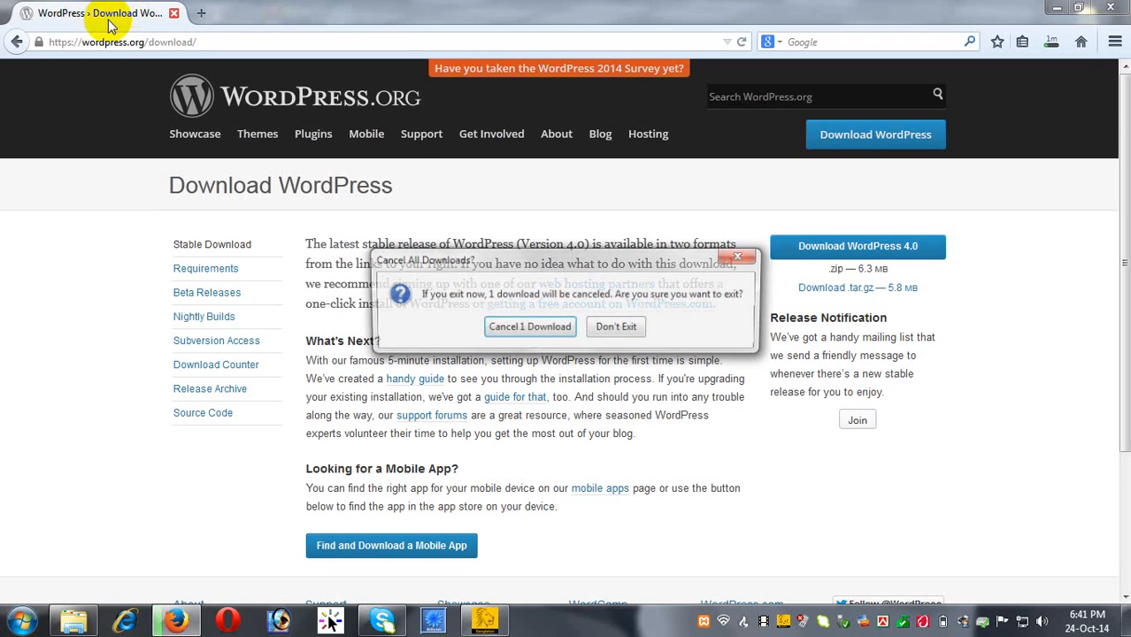
pyautogui.click(742, 256)
pyautogui.click(174, 13)
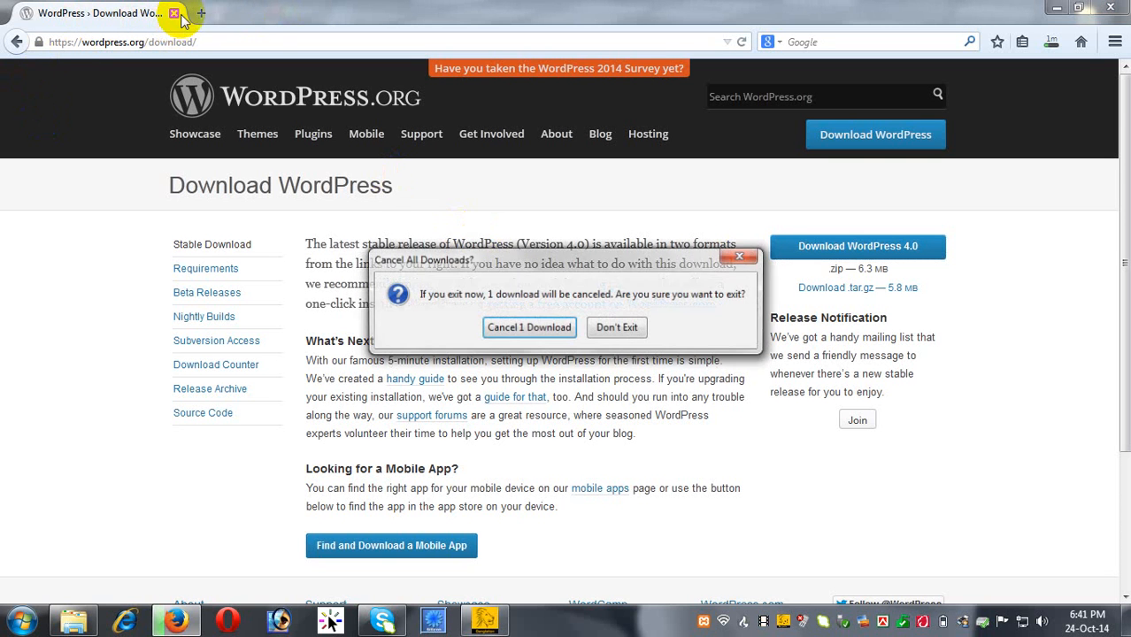
# Quit Firefox despite the WordPress download, relaunch it on Google, and select the address bar URL.
pyautogui.click(528, 327)
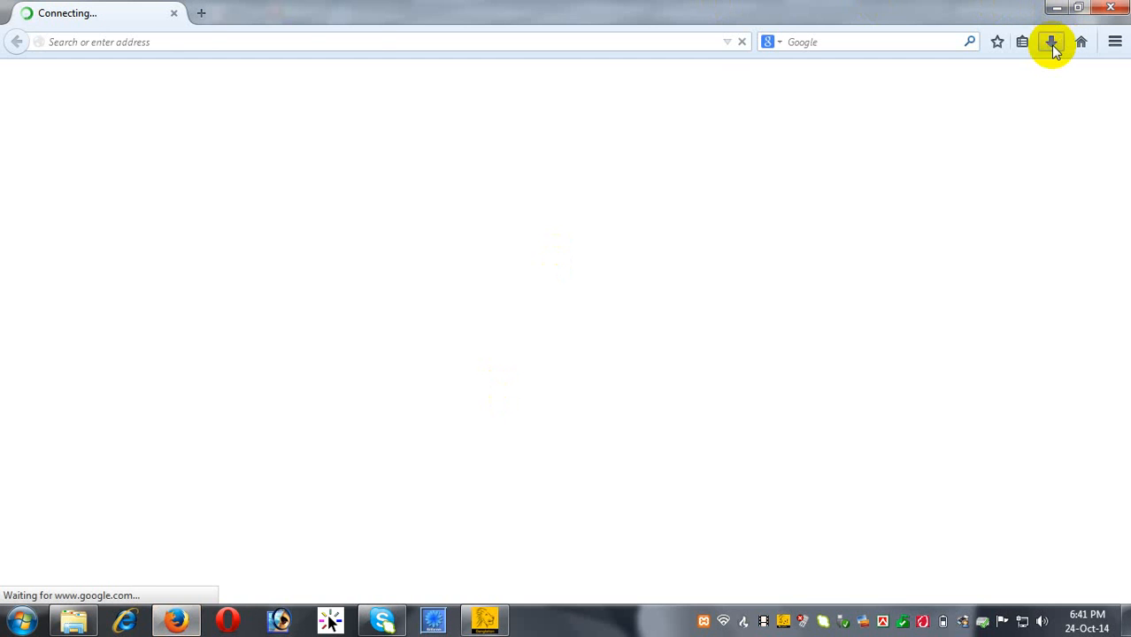
pyautogui.click(1051, 44)
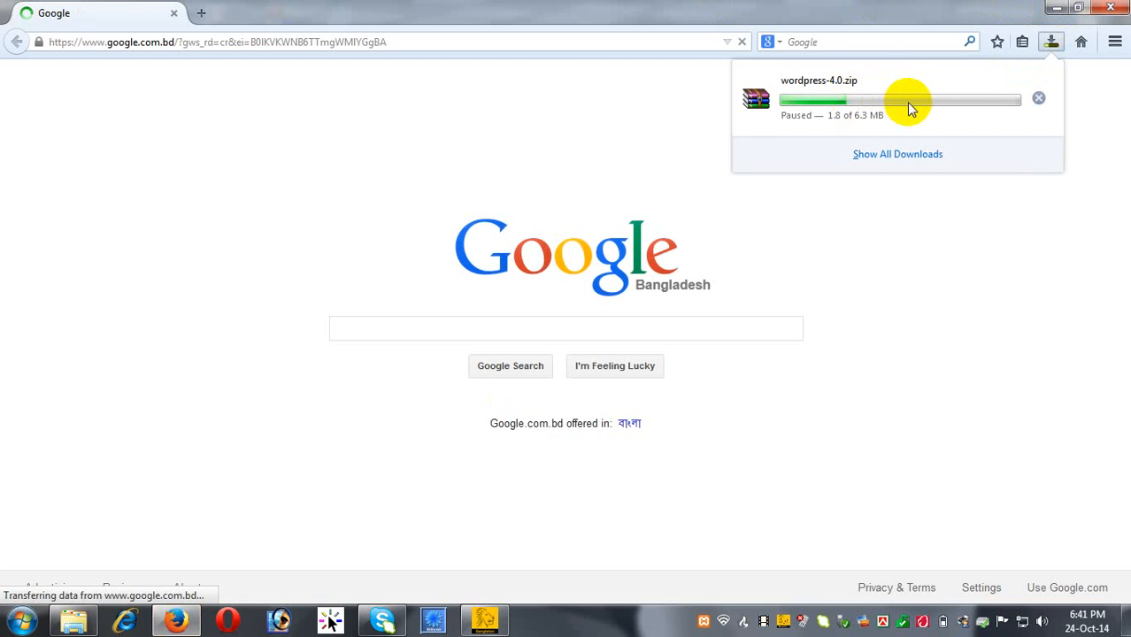
pyautogui.click(197, 47)
pyautogui.moveTo(388, 42); pyautogui.dragTo(5, 18)
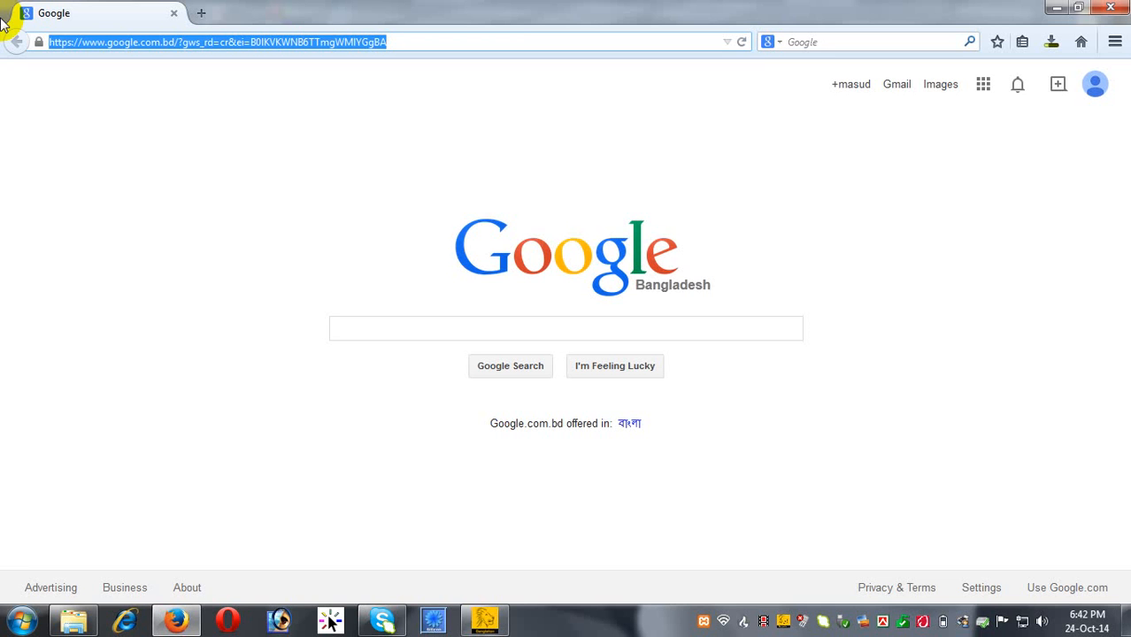
# Load localhost in Firefox and choose English on the XAMPP splash page.
pyautogui.write('l')
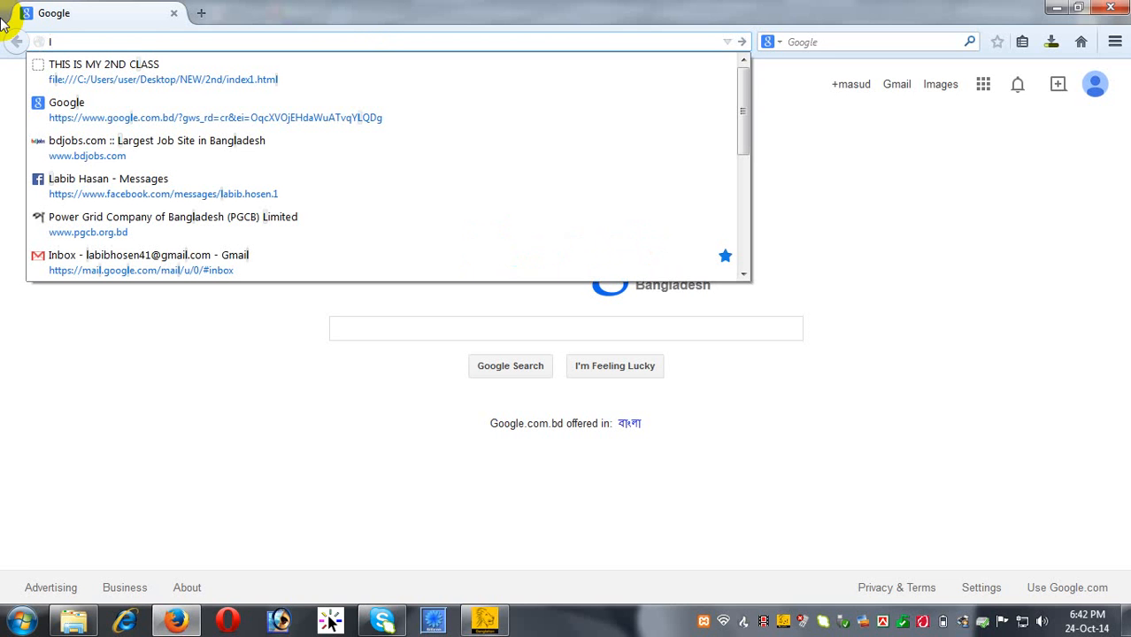
pyautogui.write('ocal')
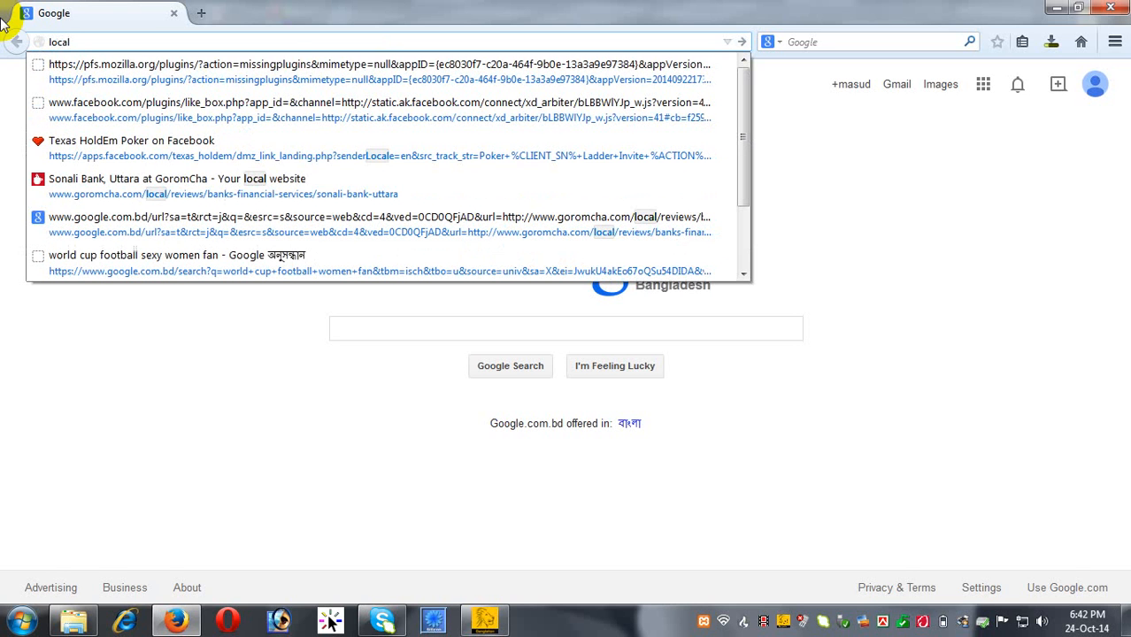
pyautogui.write('hos')
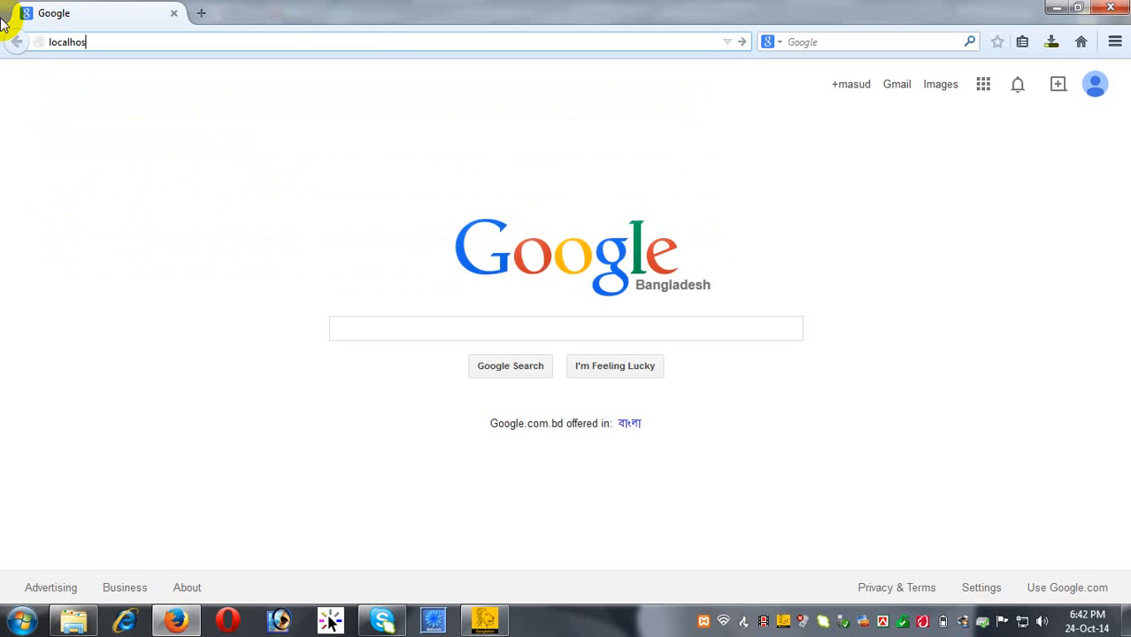
pyautogui.write('t')
pyautogui.press('Return')
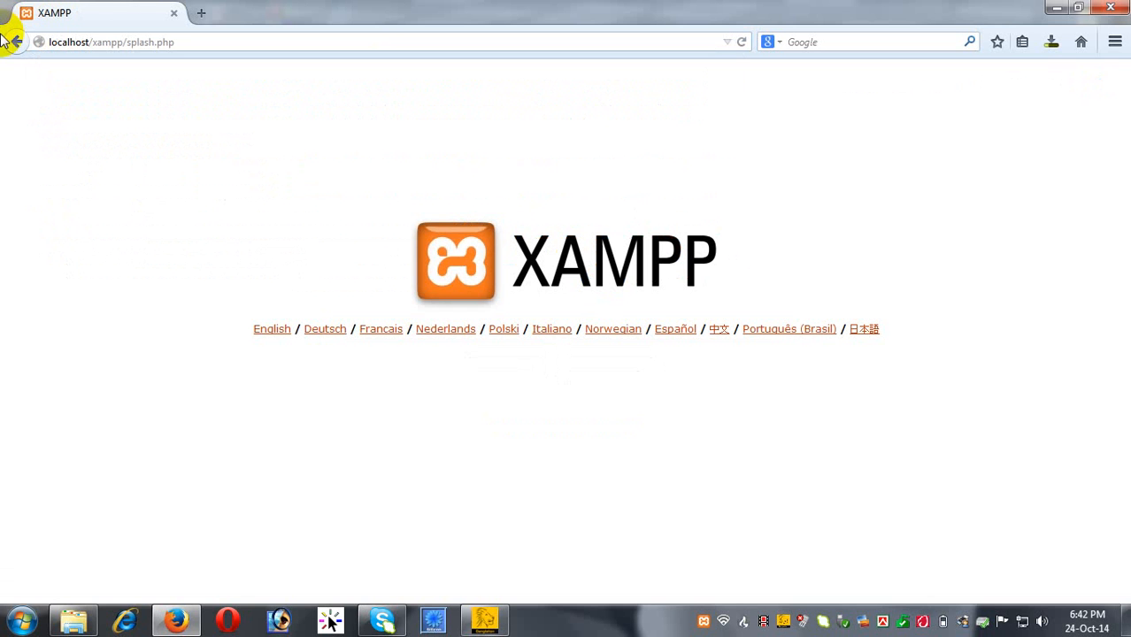
pyautogui.click(263, 327)
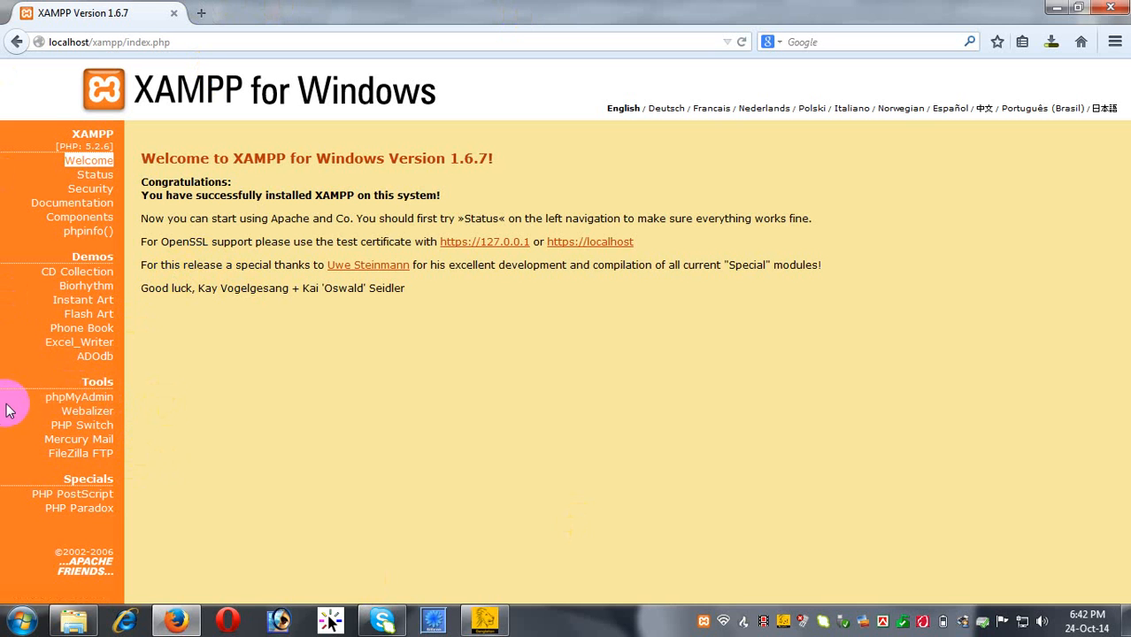
# Create the newwebsite database in phpMyAdmin, then go back to the server home page.
pyautogui.click(89, 400)
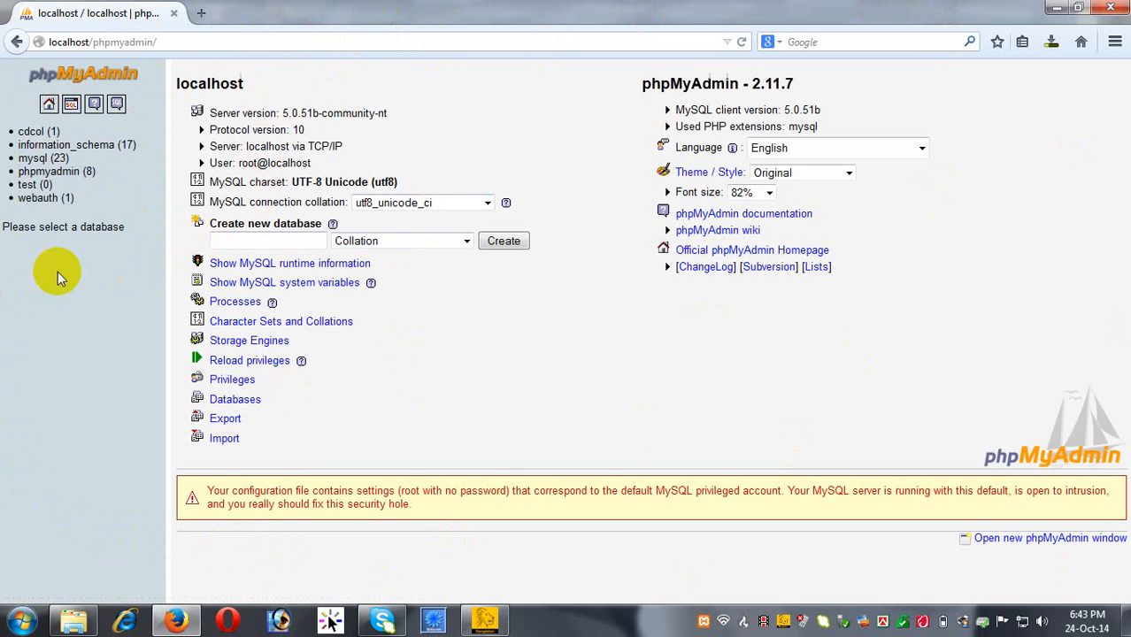
pyautogui.click(290, 246)
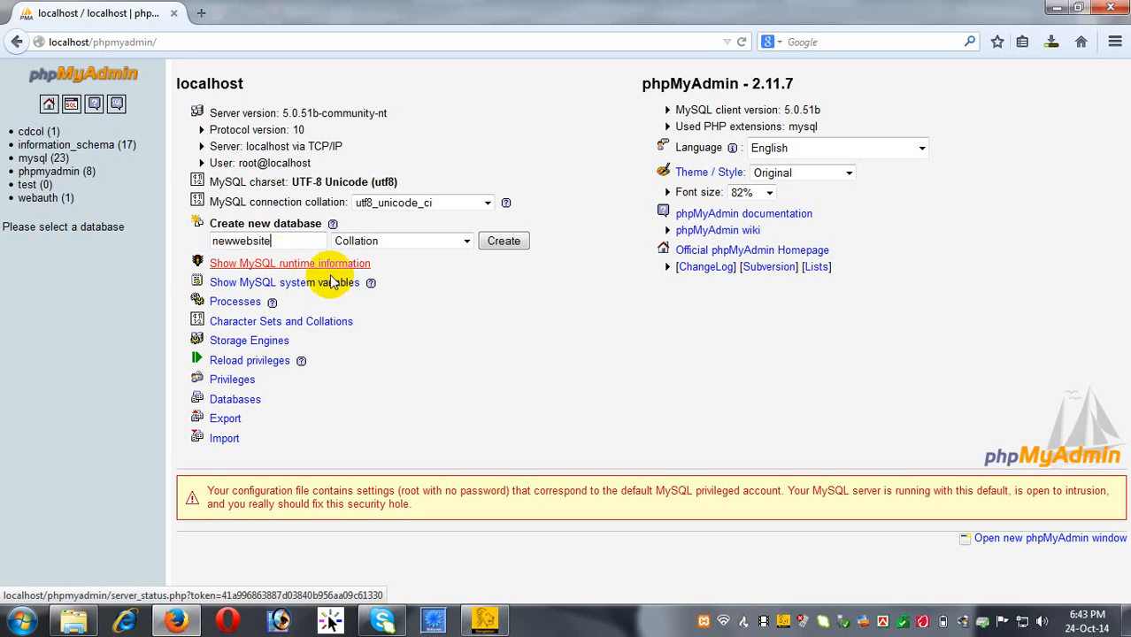
pyautogui.click(503, 243)
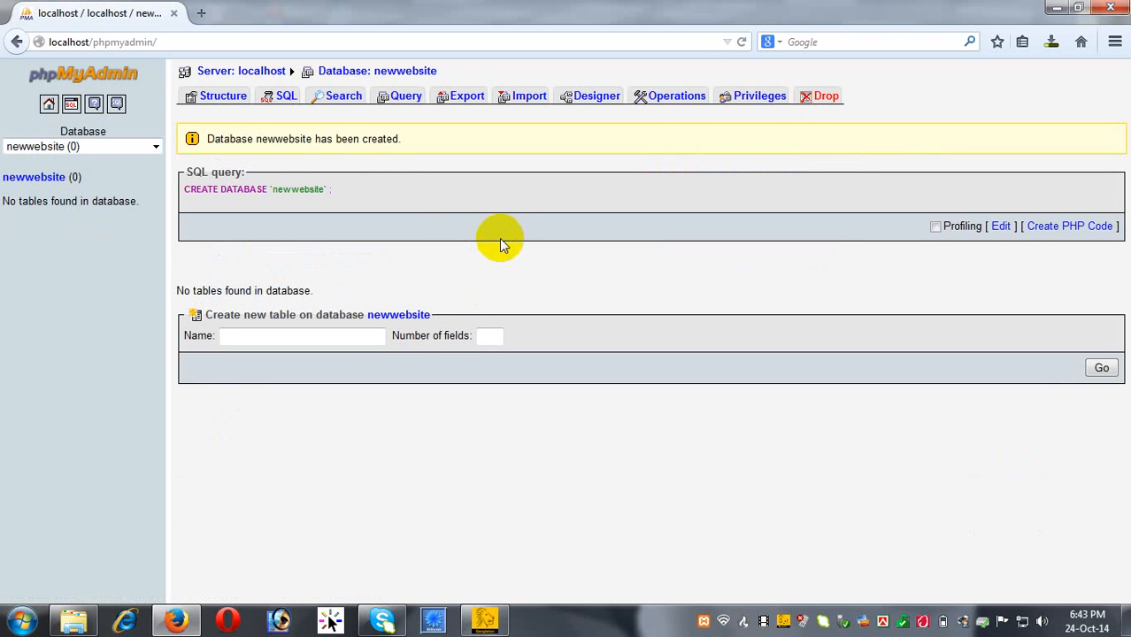
pyautogui.click(60, 184)
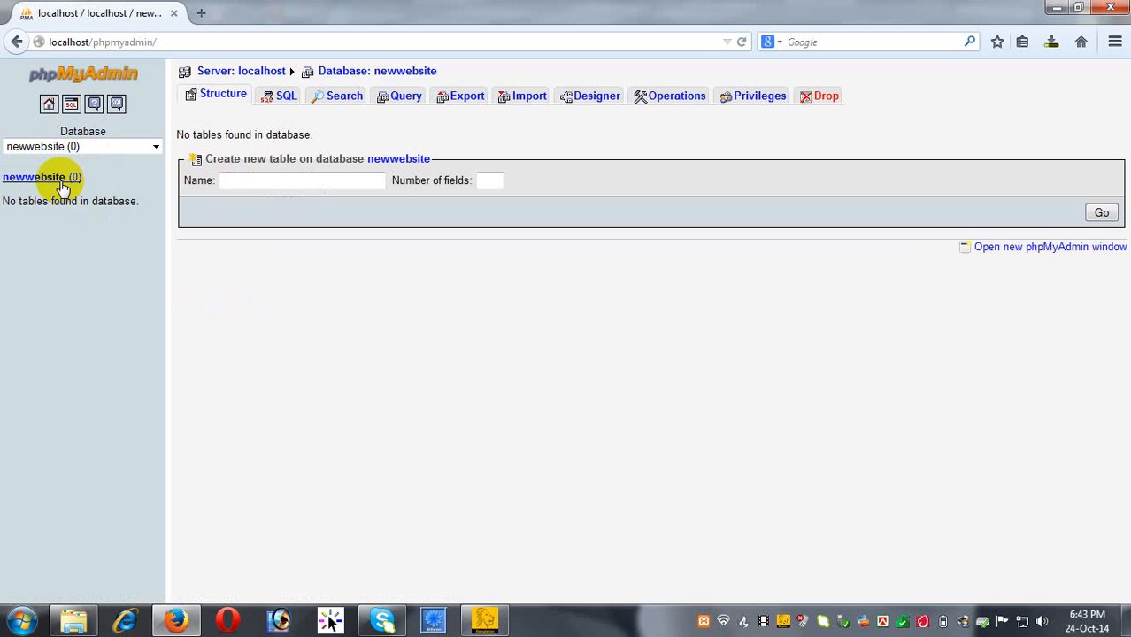
pyautogui.click(49, 106)
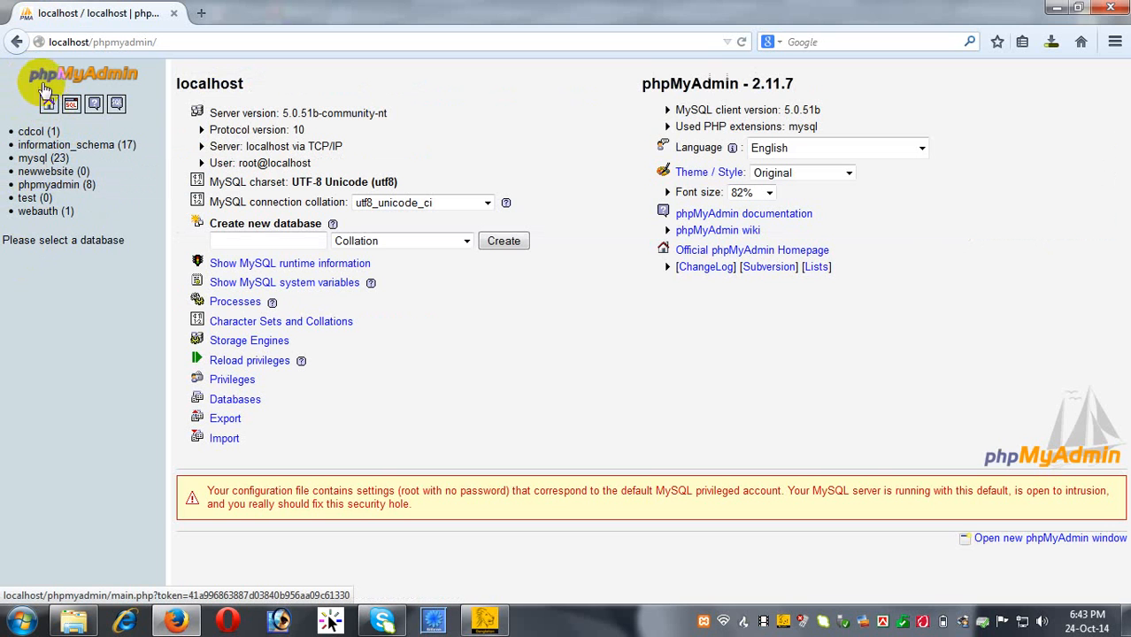
# Reload the phpMyAdmin home page and open the Privileges user overview.
pyautogui.click(49, 105)
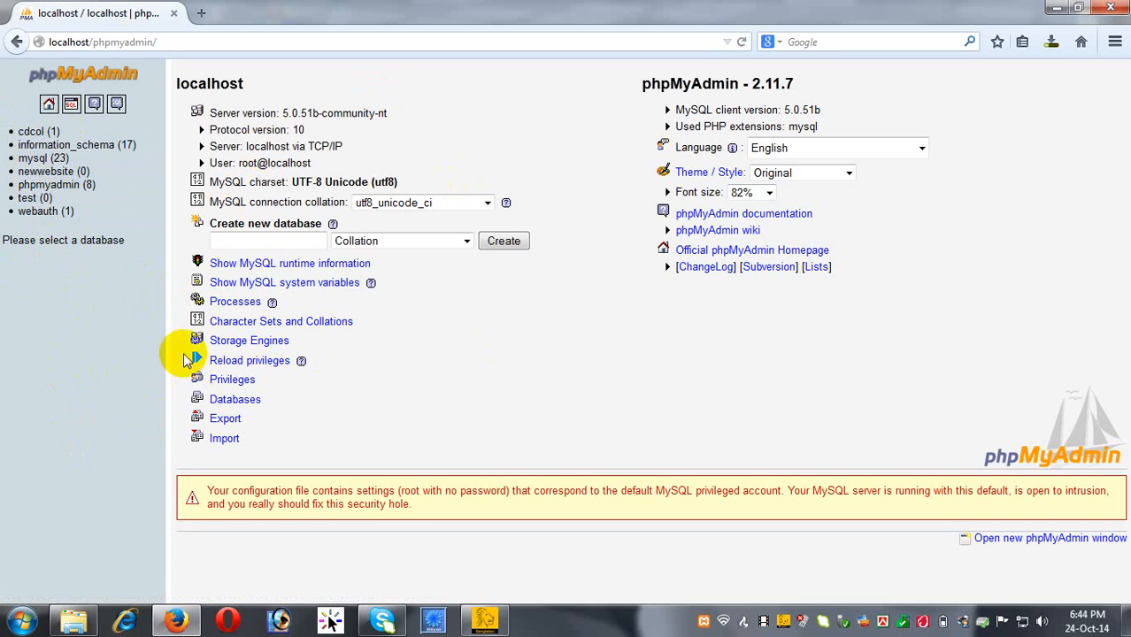
pyautogui.click(232, 387)
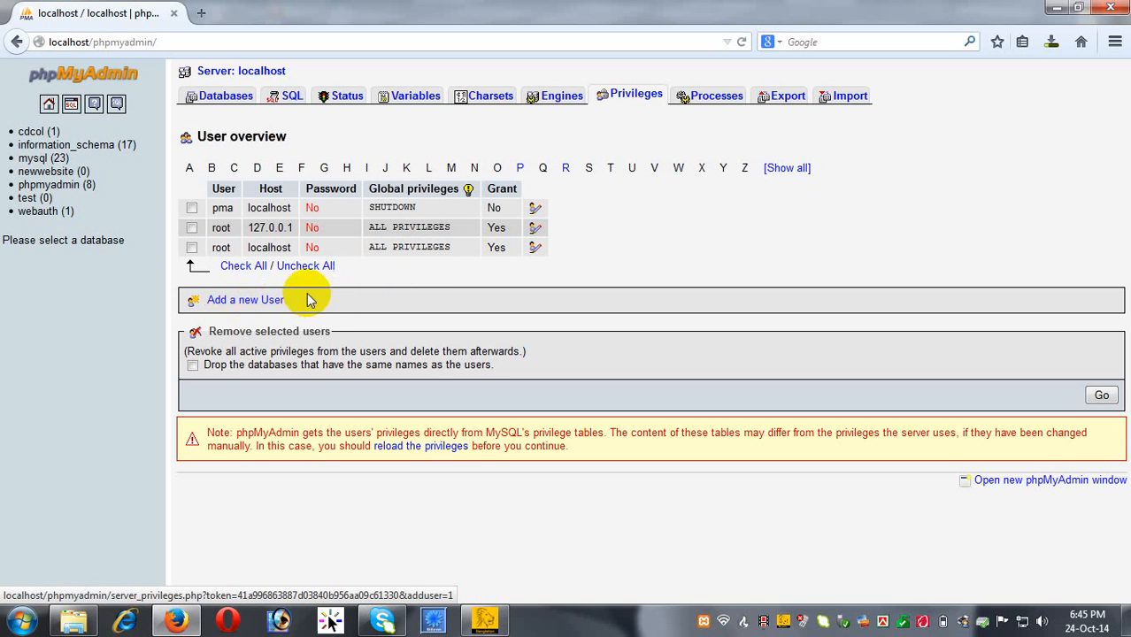
# Start a new MySQL user named wordpressuser with host set to Local.
pyautogui.click(262, 301)
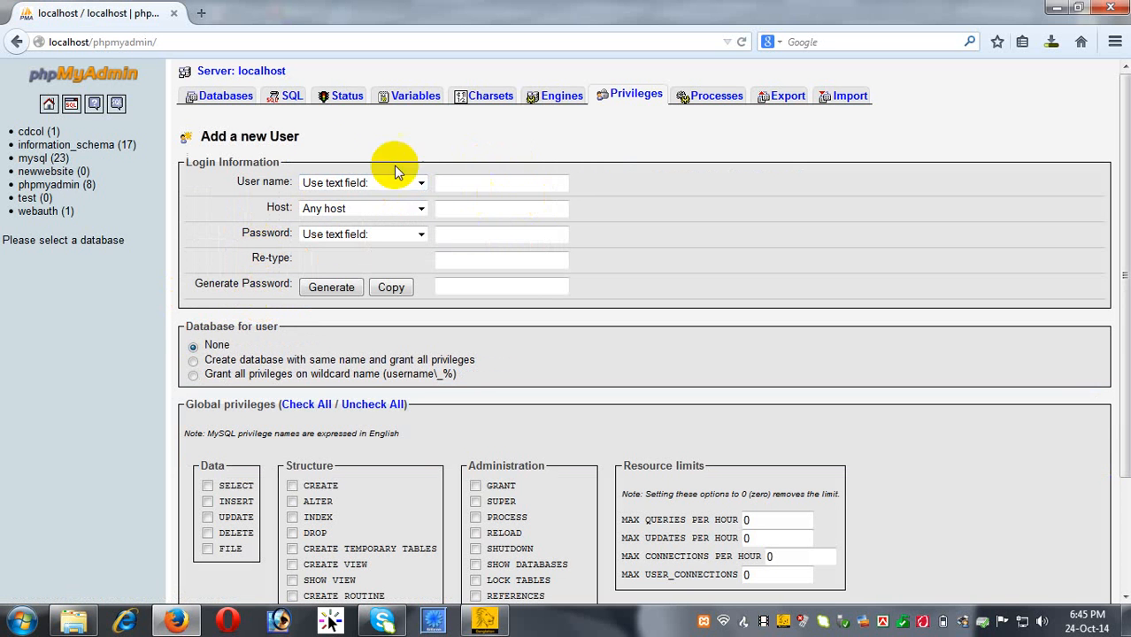
pyautogui.click(494, 179)
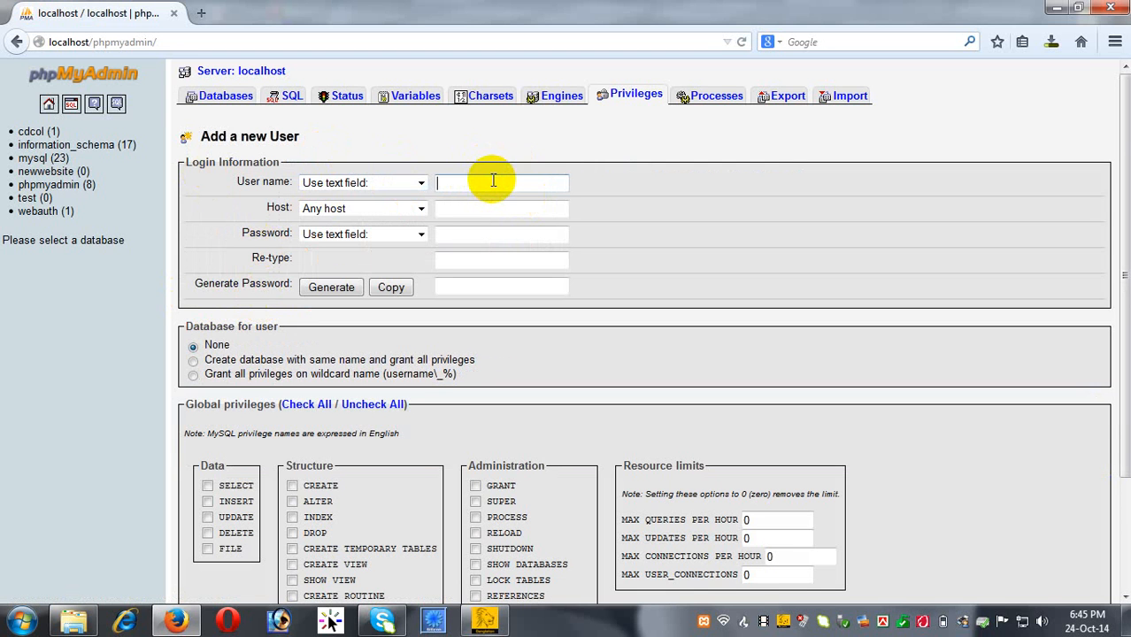
pyautogui.write('a')
pyautogui.press('BackSpace')
pyautogui.write('wordpressuser')
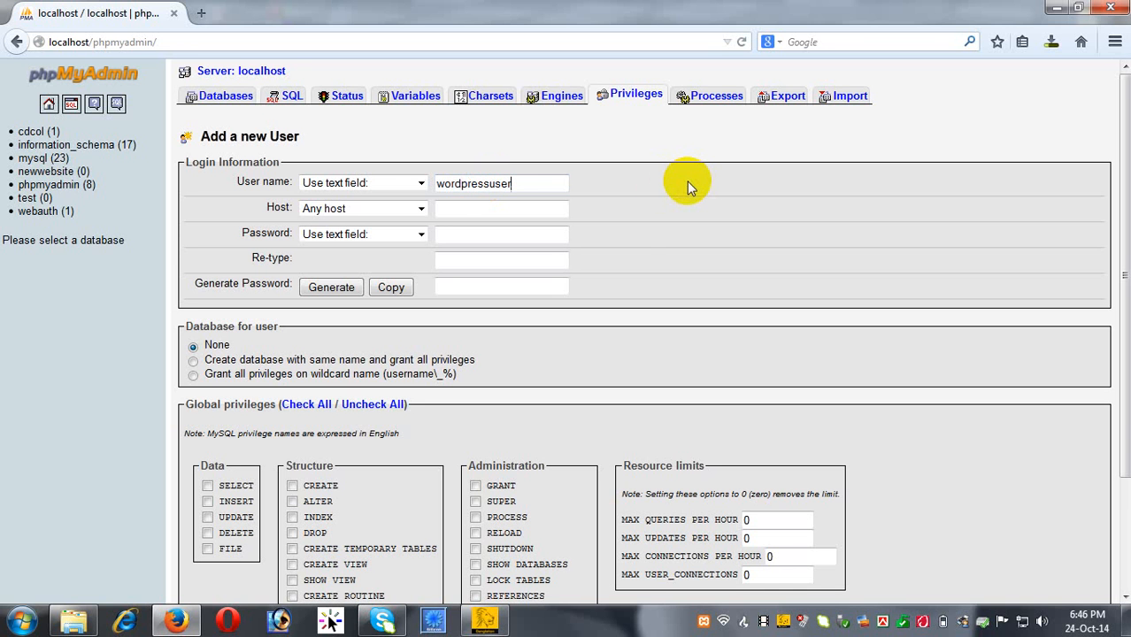
pyautogui.click(453, 209)
pyautogui.click(420, 210)
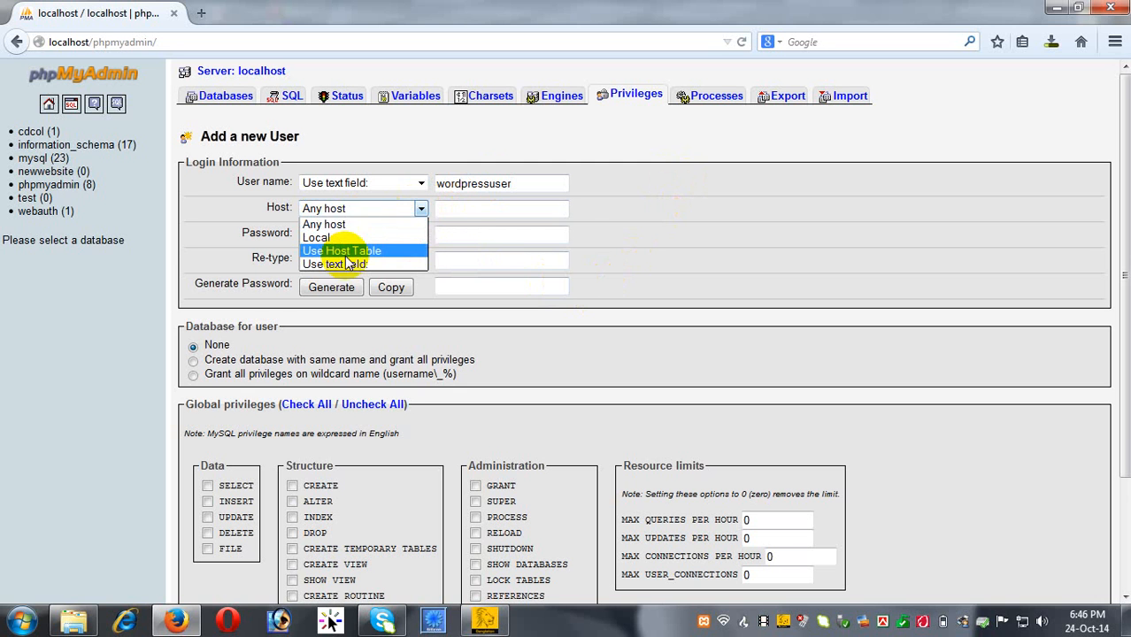
pyautogui.click(350, 238)
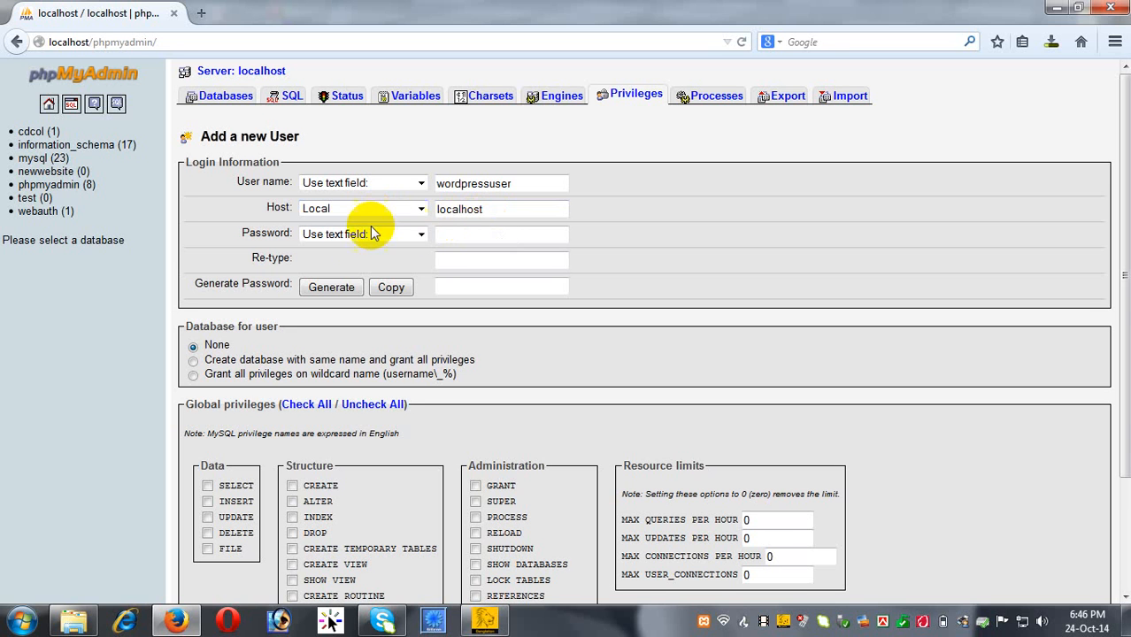
# Enter the user's password in both Password and Re-type fields.
pyautogui.click(454, 232)
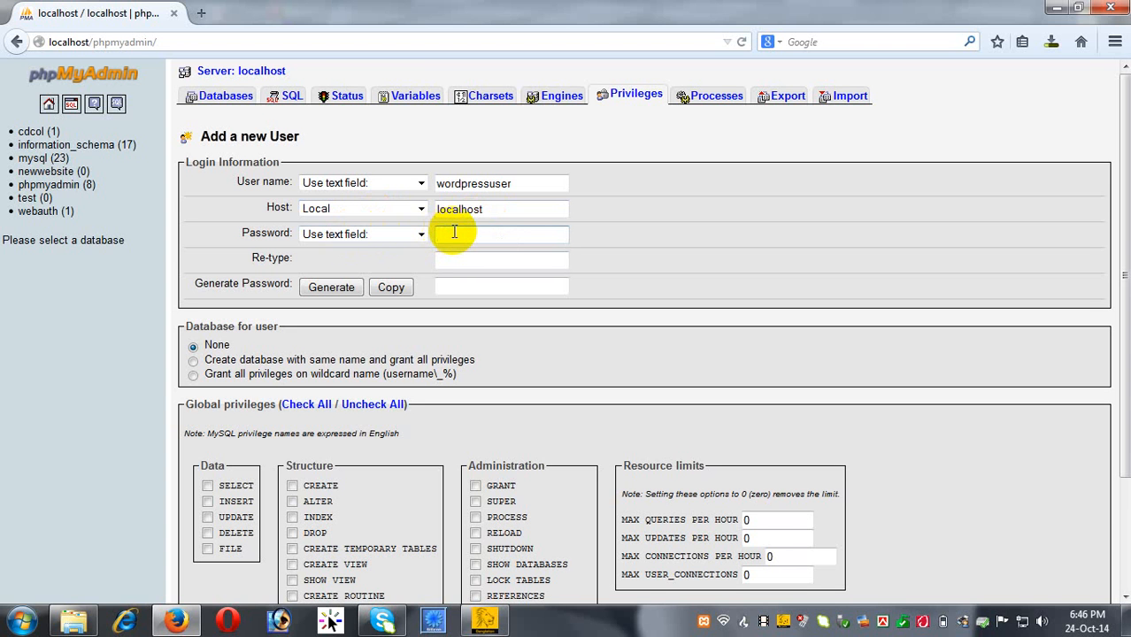
pyautogui.write('pass')
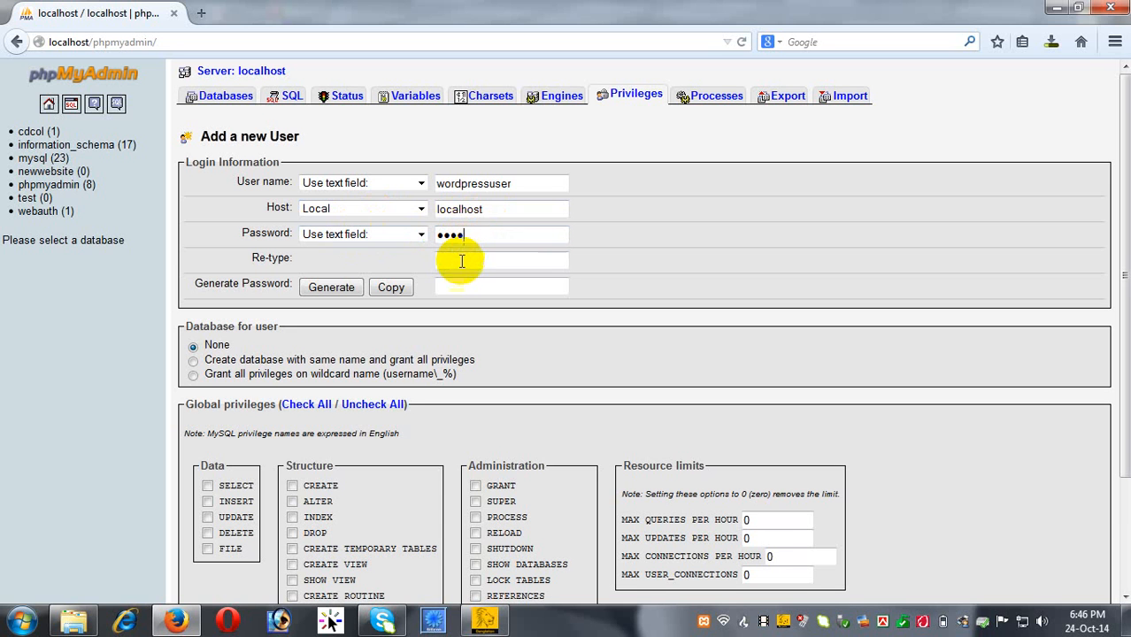
pyautogui.click(461, 261)
pyautogui.write('pass')
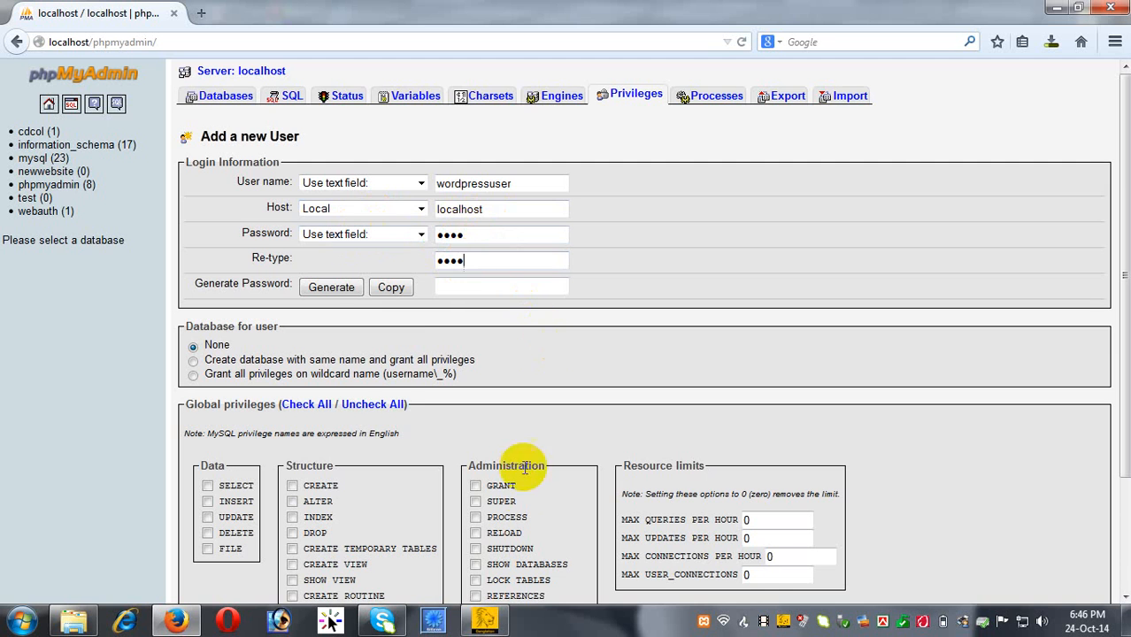
pyautogui.scroll(-3, 487, 483)
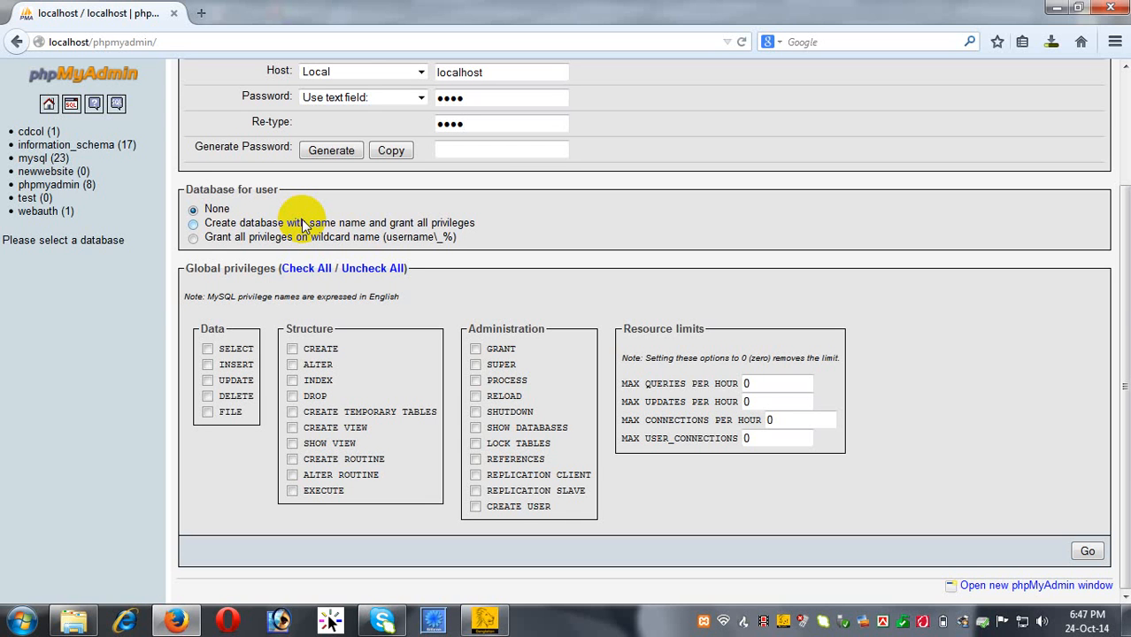
pyautogui.scroll(3, 535, 128)
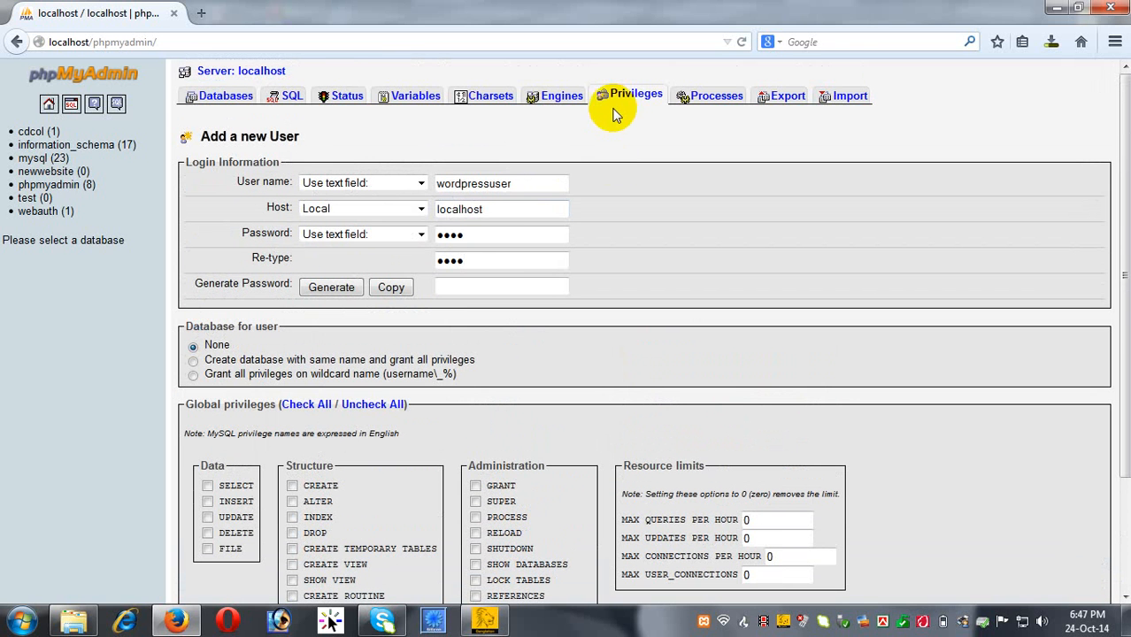
pyautogui.click(470, 212)
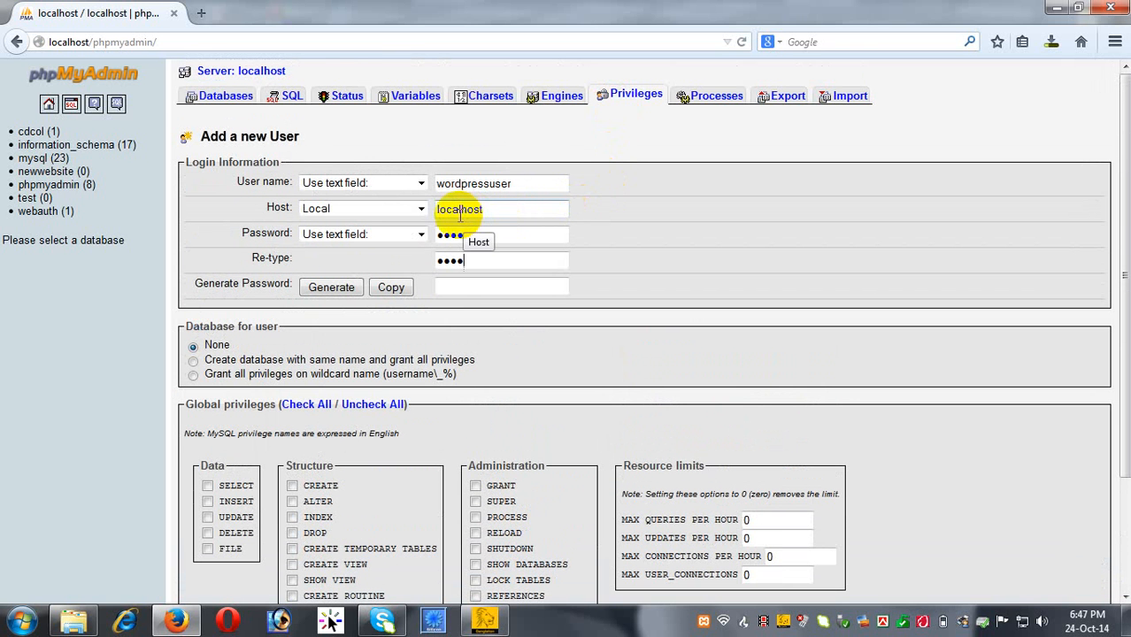
pyautogui.click(474, 260)
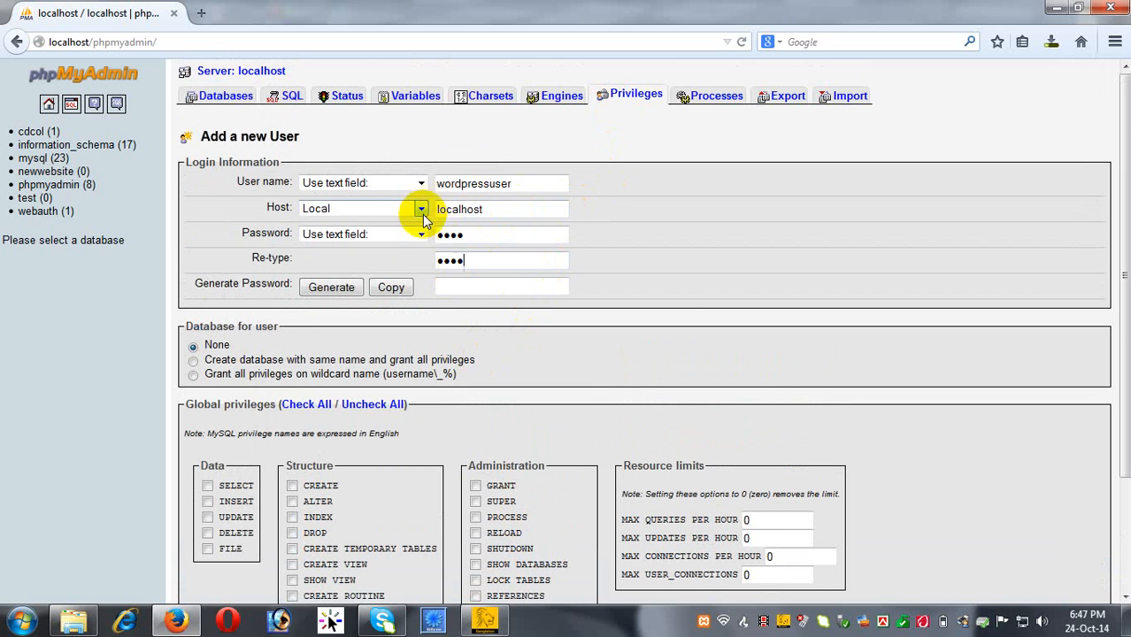
pyautogui.scroll(-3, 389, 332)
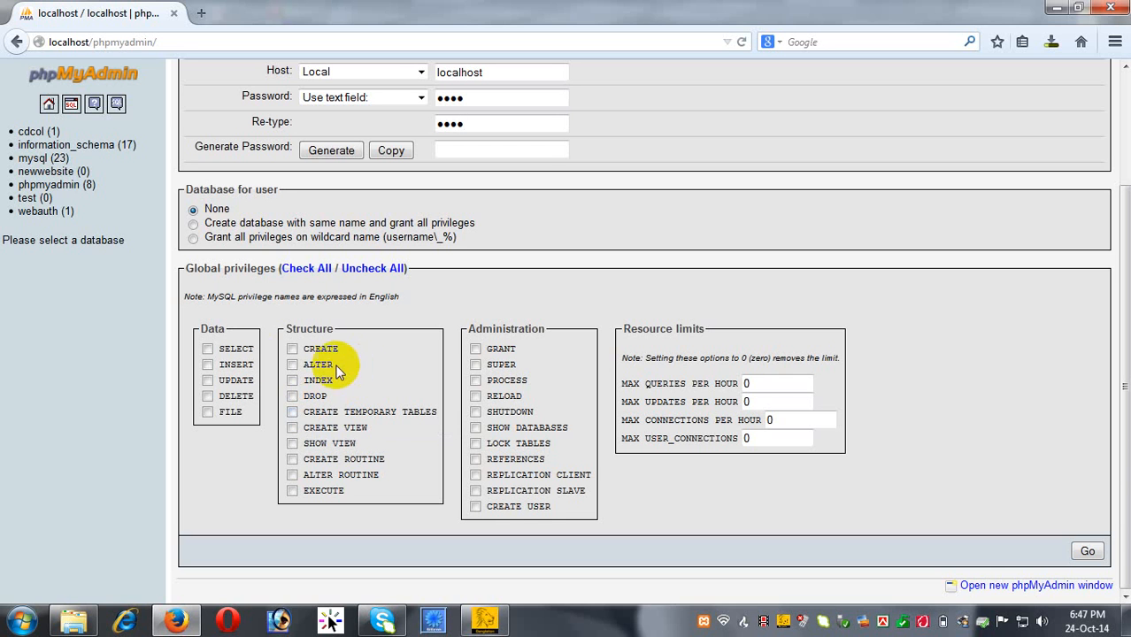
# Grant wordpressuser all global privileges and create the account.
pyautogui.click(303, 270)
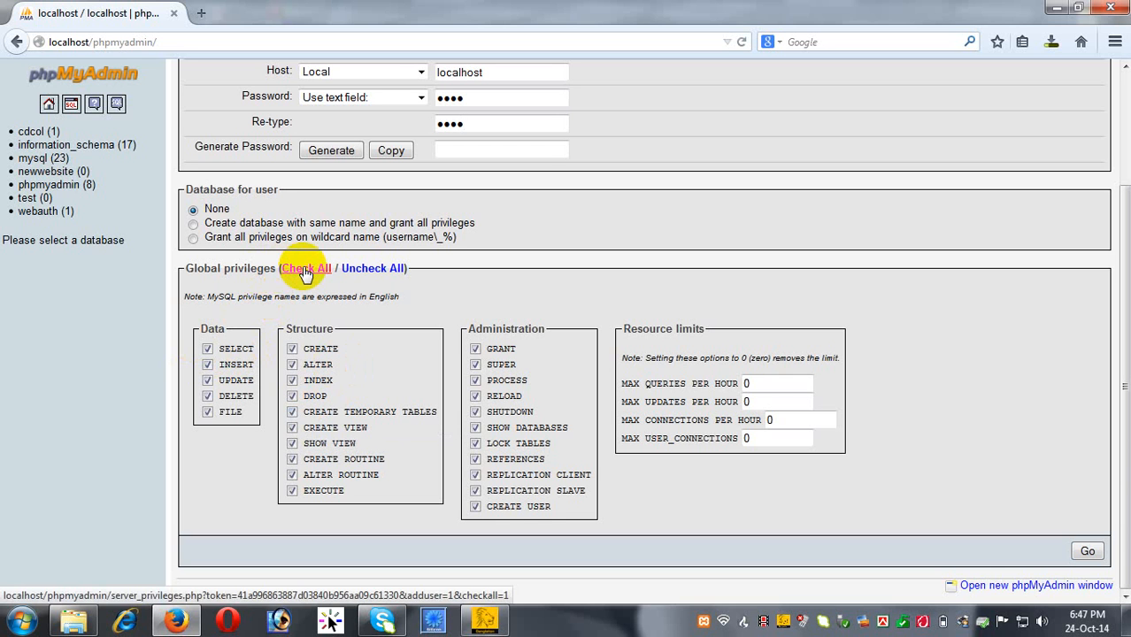
pyautogui.click(1088, 550)
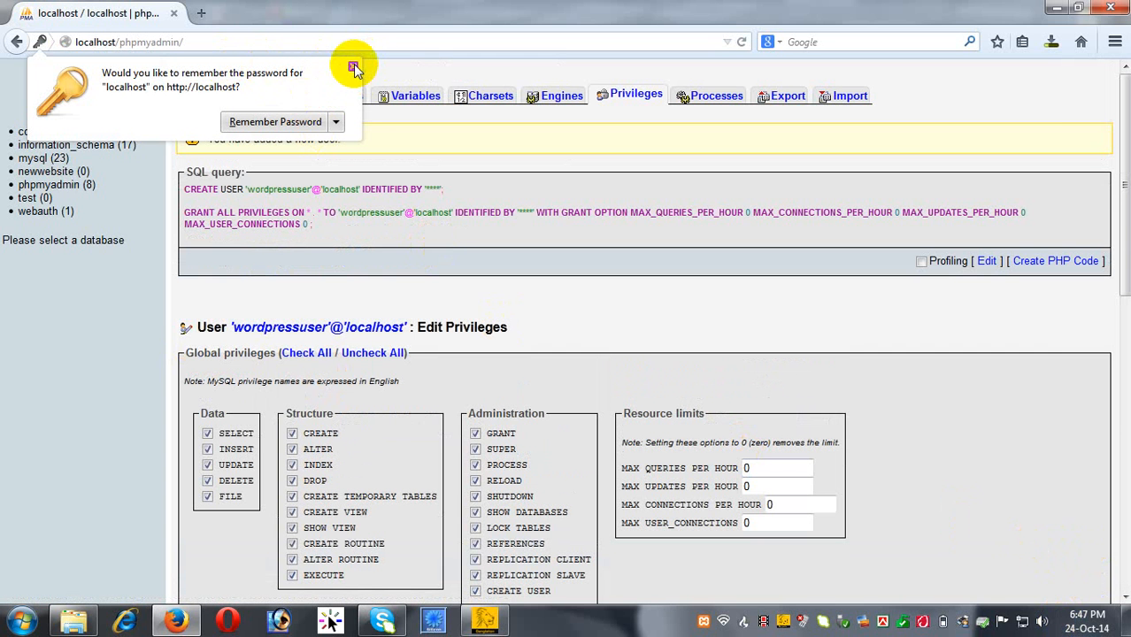
pyautogui.click(353, 67)
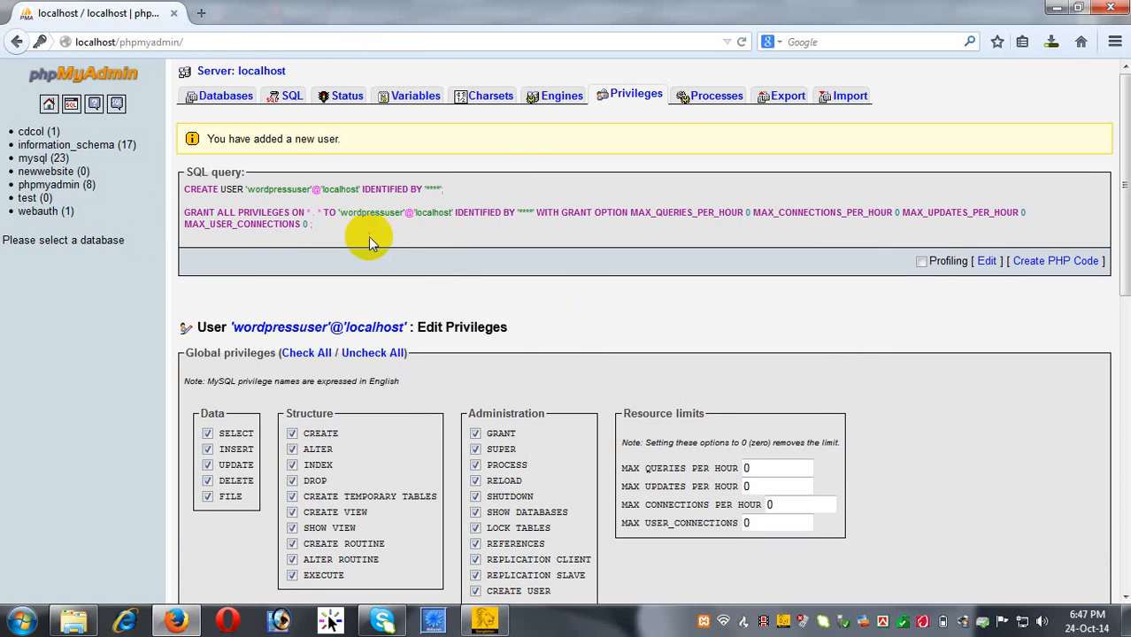
# Check wordpressuser's privileges in the user overview, then return to the phpMyAdmin home page.
pyautogui.click(49, 106)
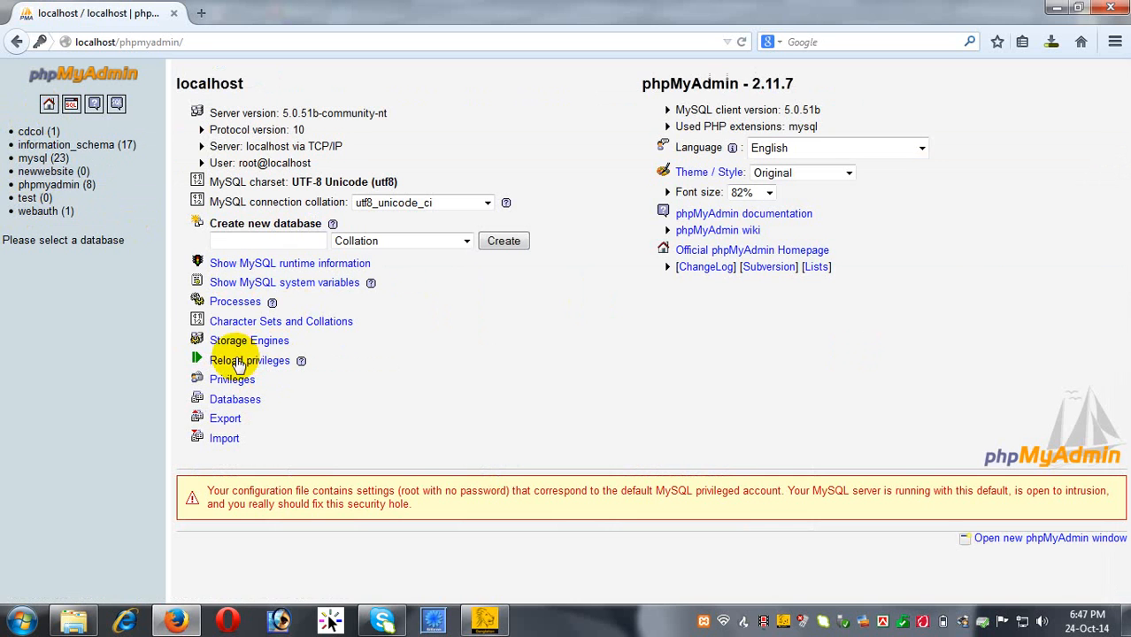
pyautogui.click(232, 381)
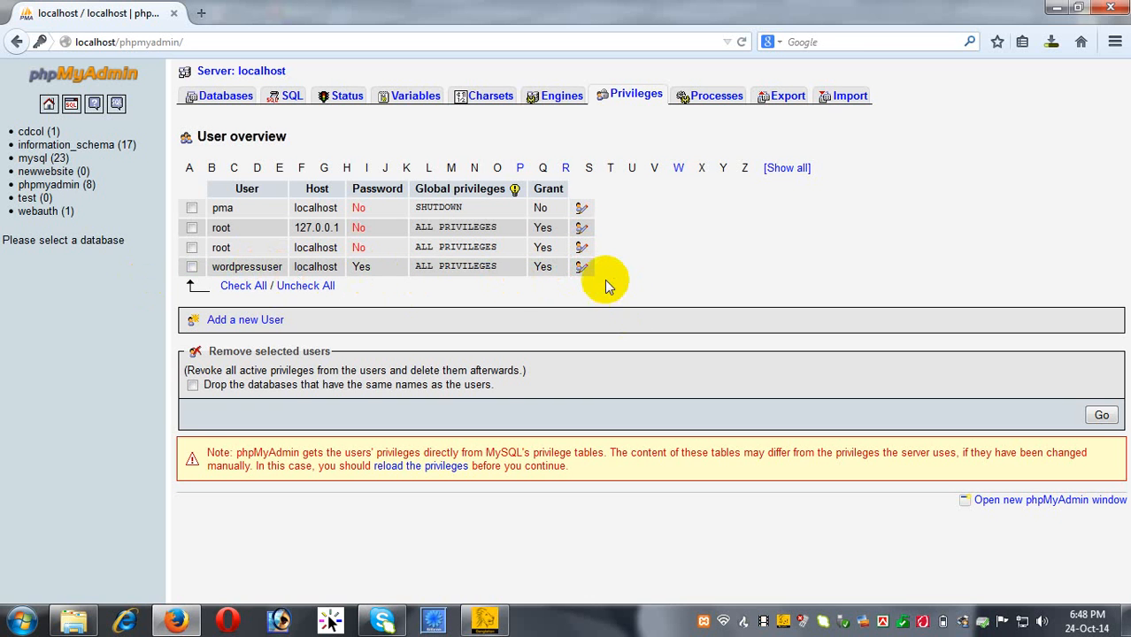
pyautogui.click(580, 267)
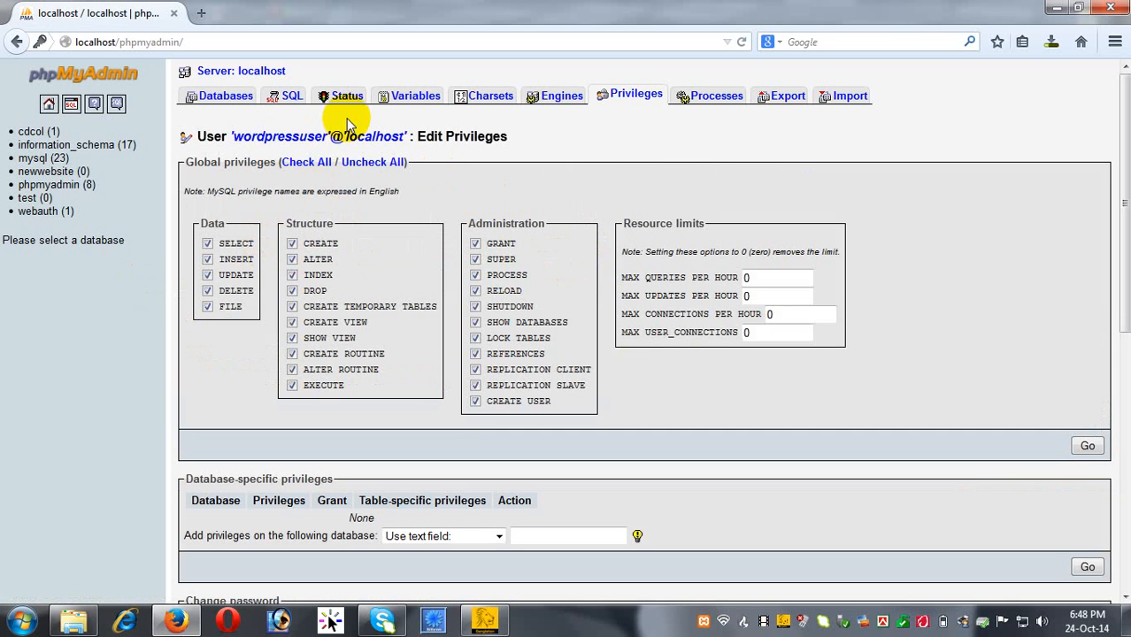
pyautogui.scroll(-5, 341, 303)
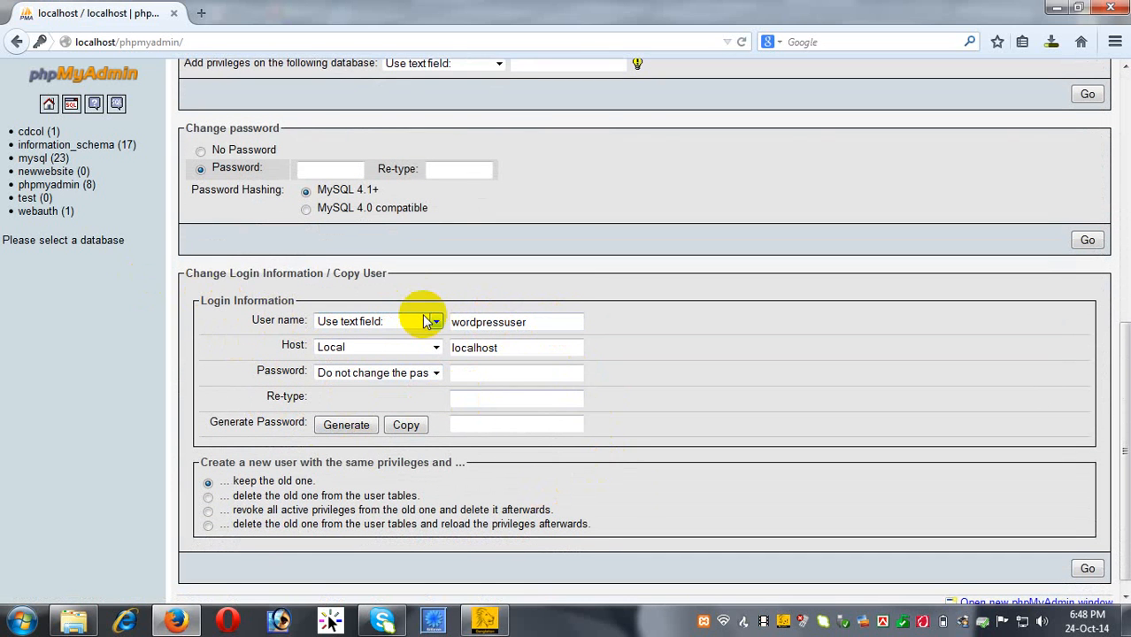
pyautogui.click(50, 107)
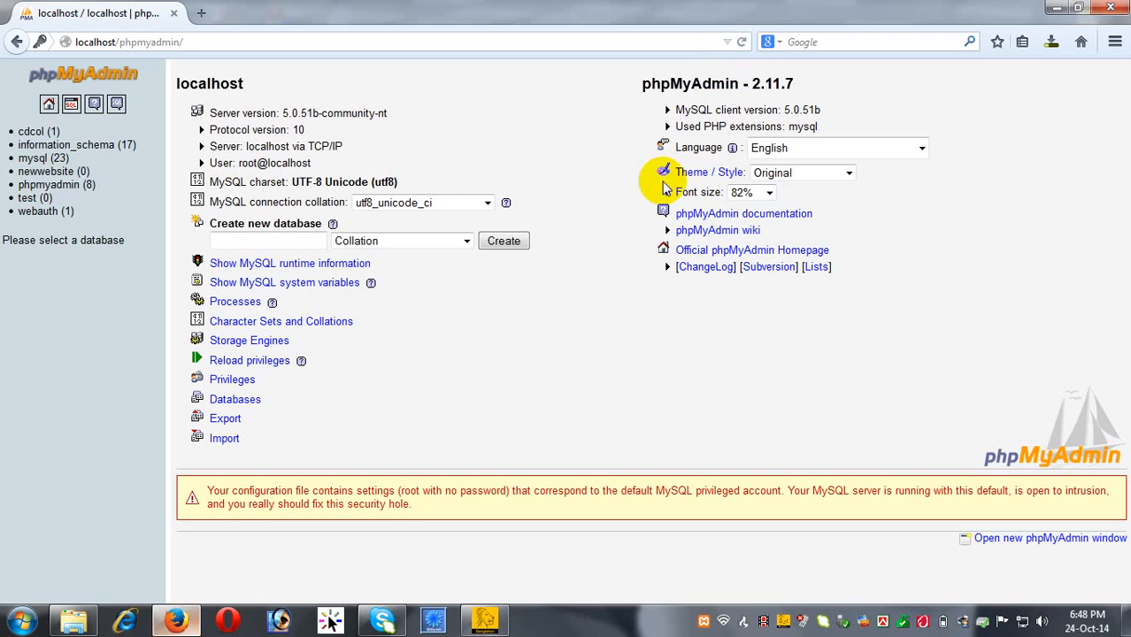
# Cancel and retry the wordpress-4.0.zip download, then switch to the C:\xampp\htdocs Explorer window.
pyautogui.click(1053, 43)
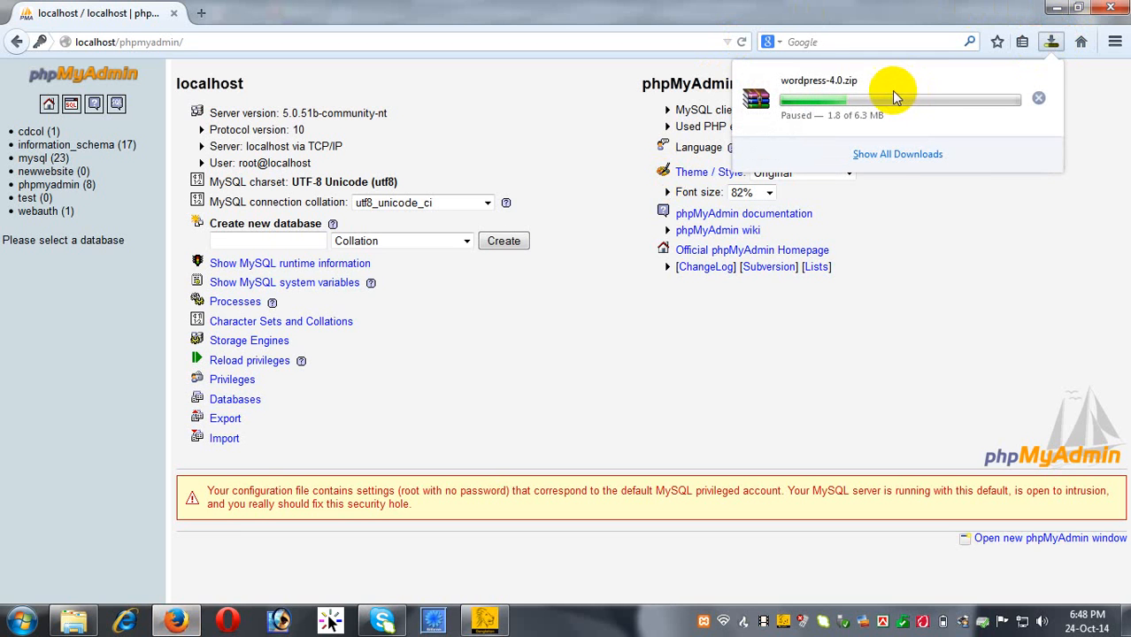
pyautogui.click(1040, 96)
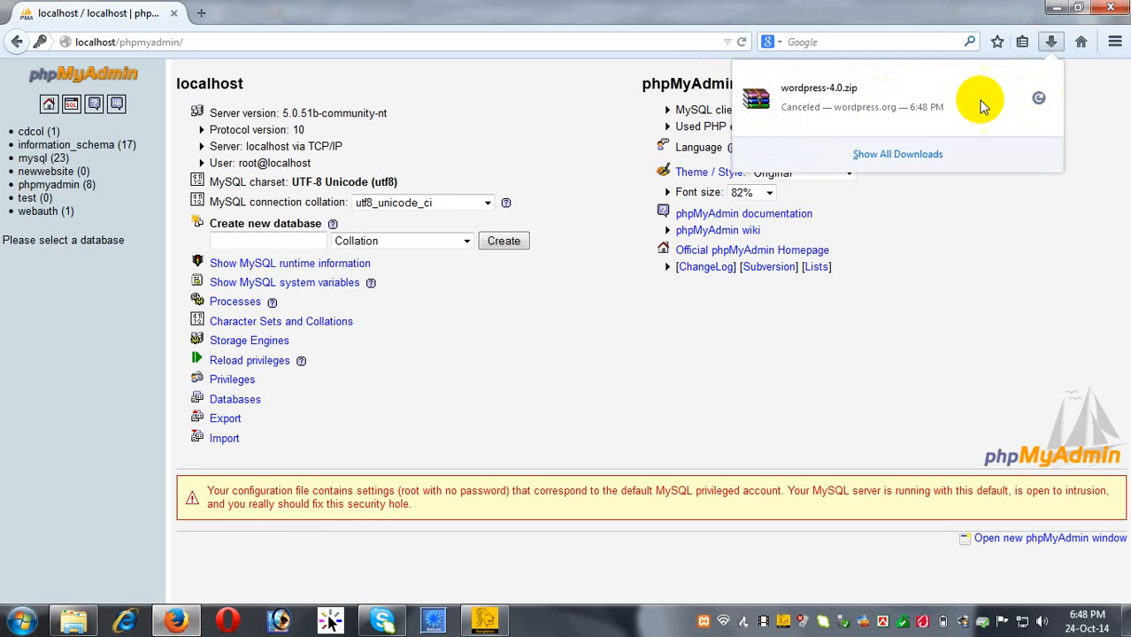
pyautogui.click(1039, 97)
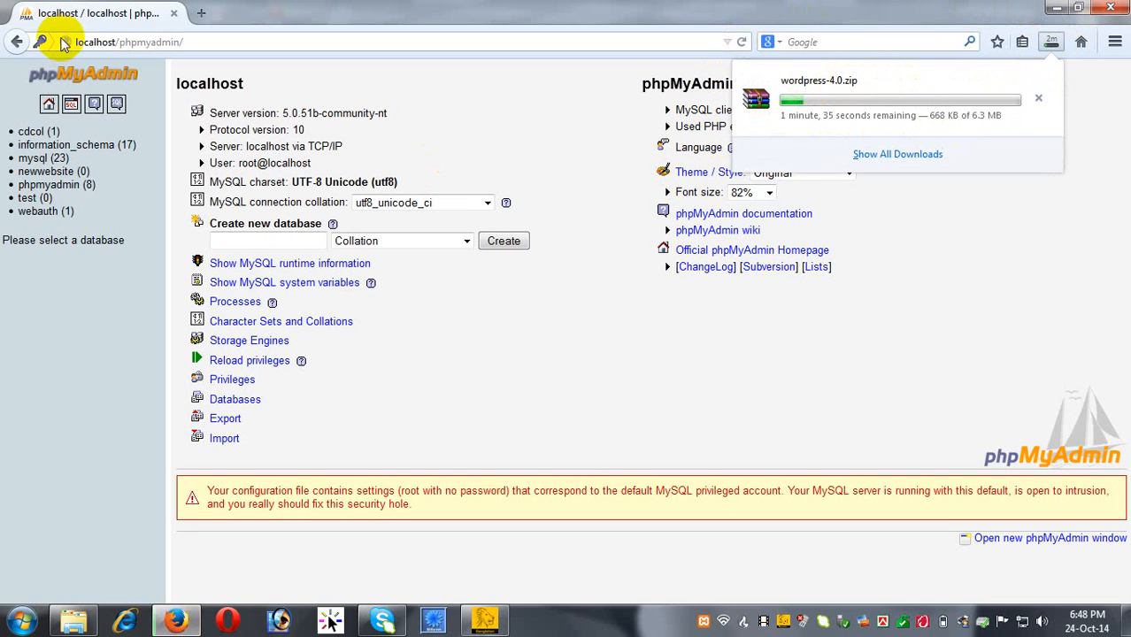
pyautogui.click(9, 374)
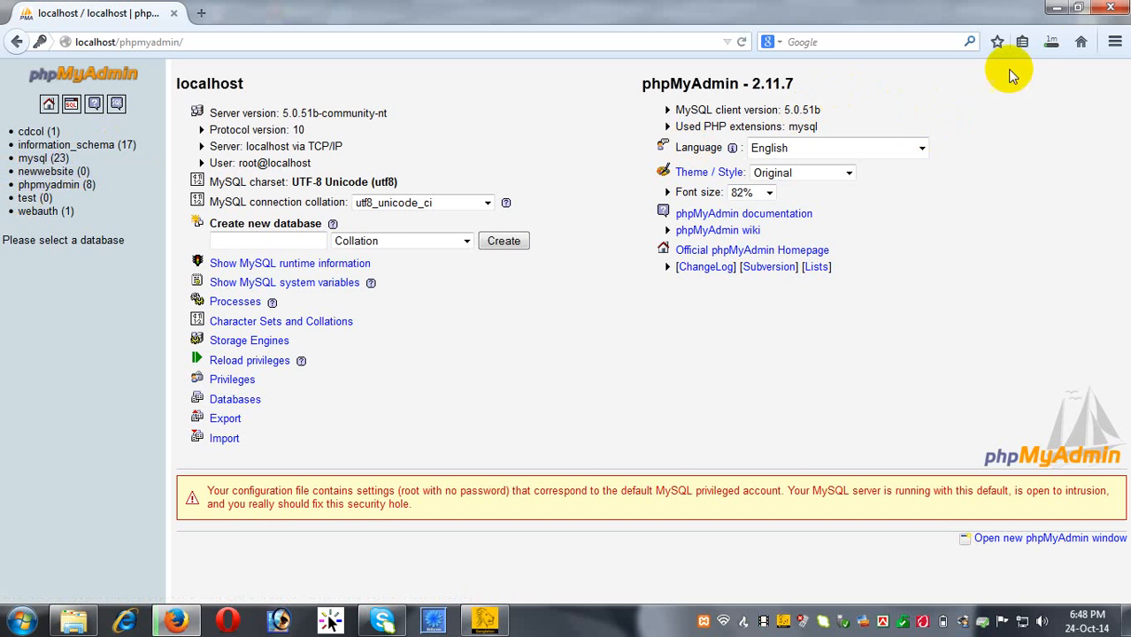
pyautogui.click(1051, 41)
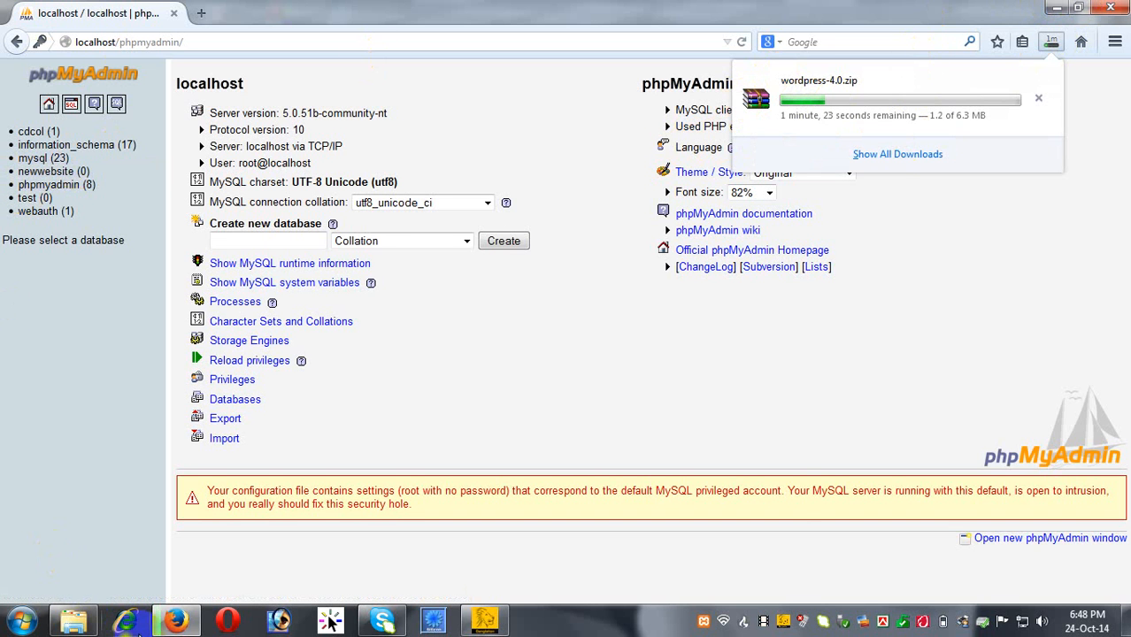
pyautogui.click(78, 627)
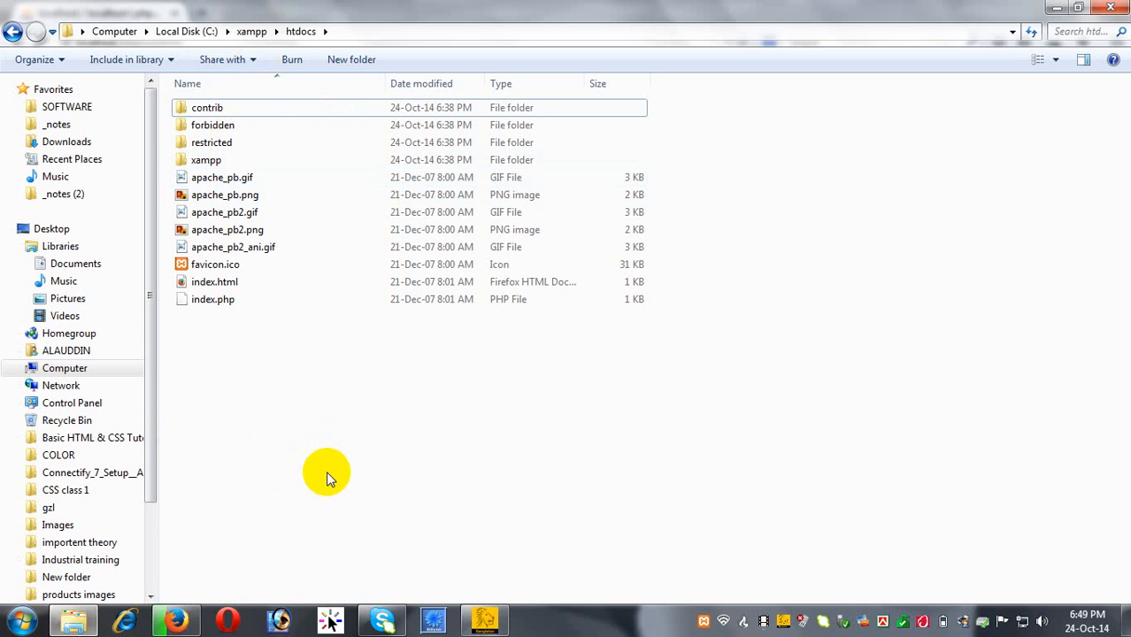
# Open the wordpress 1 folder from the desktop and create a new text document in it.
pyautogui.click(1055, 8)
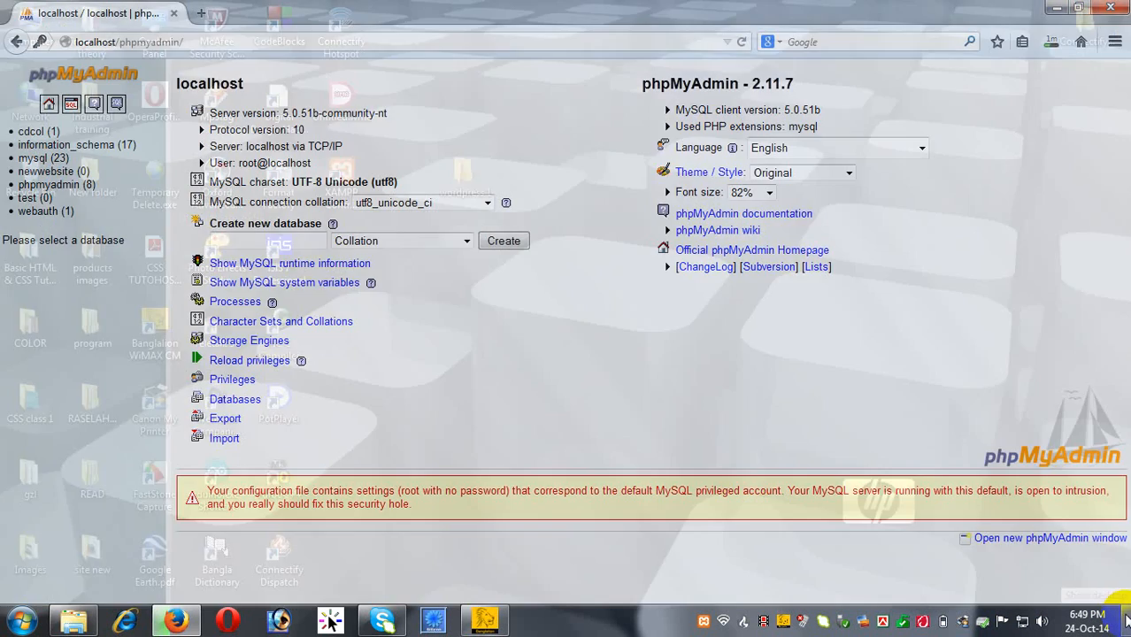
pyautogui.click(1126, 619)
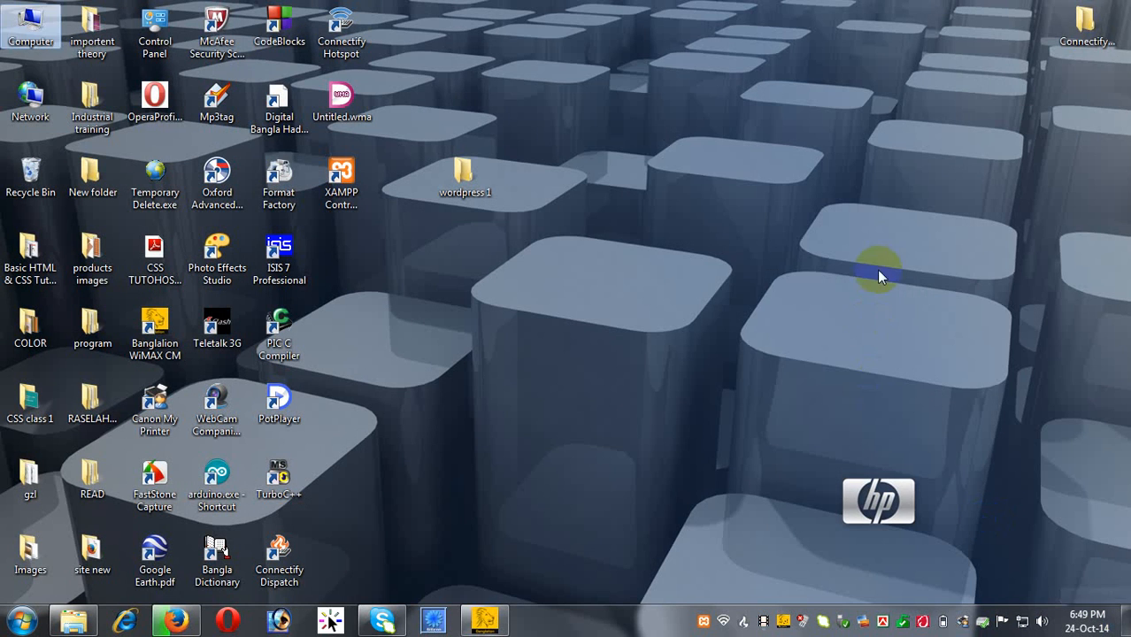
pyautogui.rightClick(717, 188)
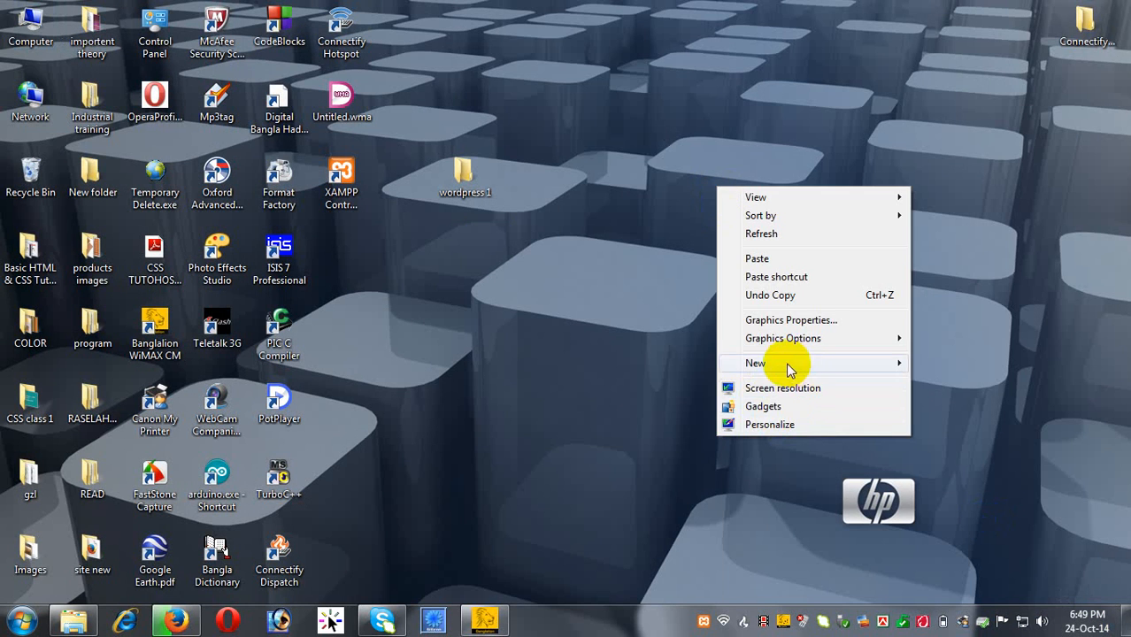
pyautogui.click(462, 166)
pyautogui.doubleClick(462, 167)
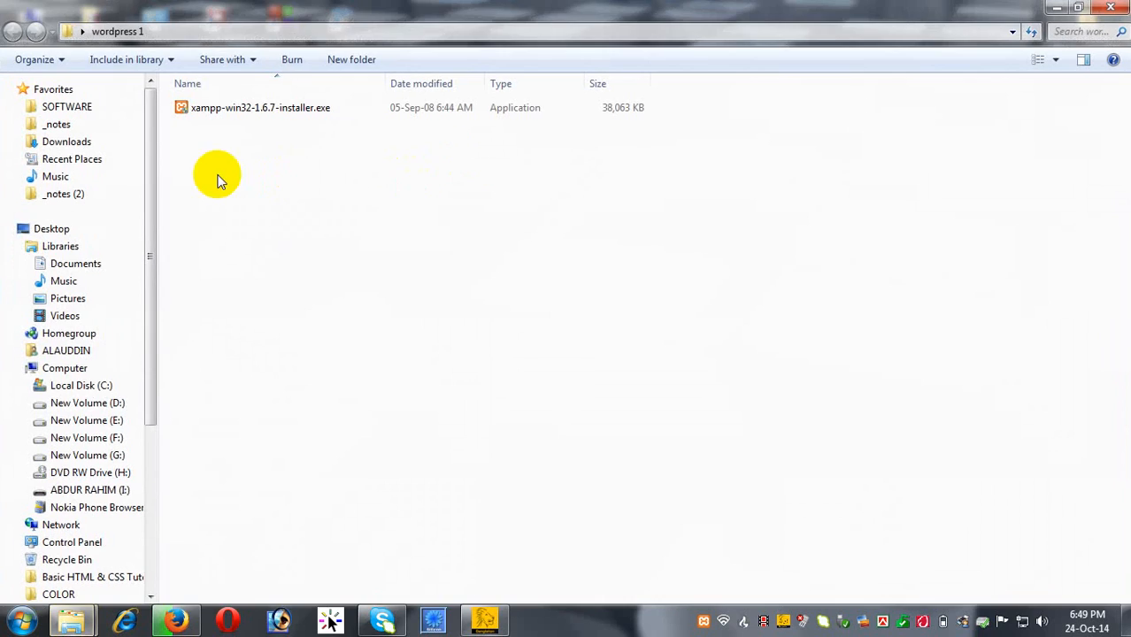
pyautogui.rightClick(339, 198)
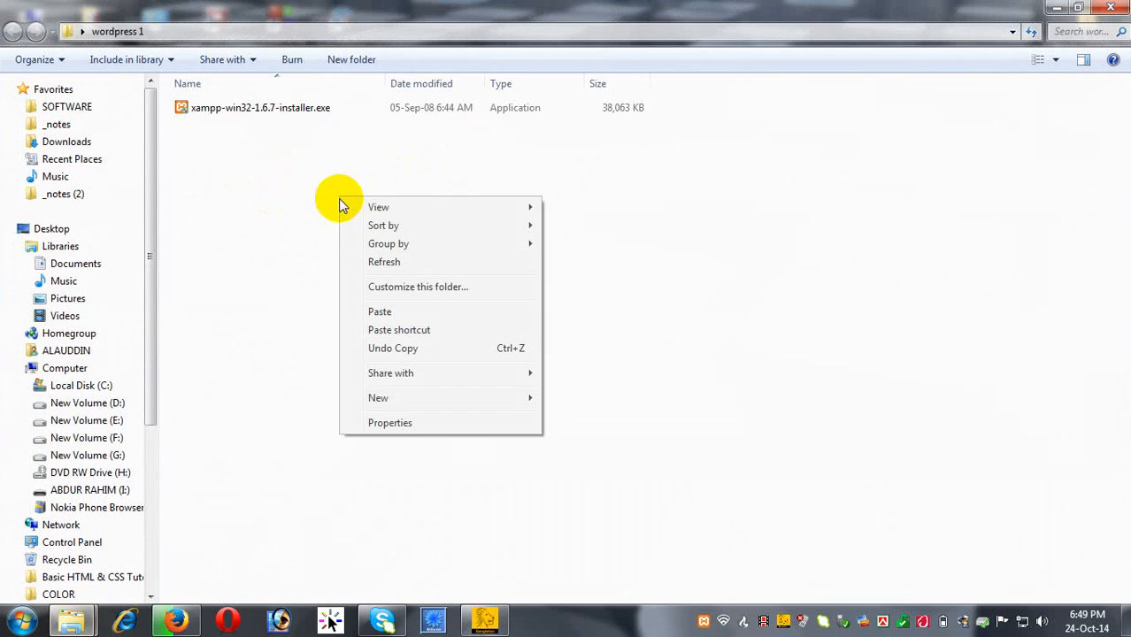
pyautogui.moveTo(404, 400)
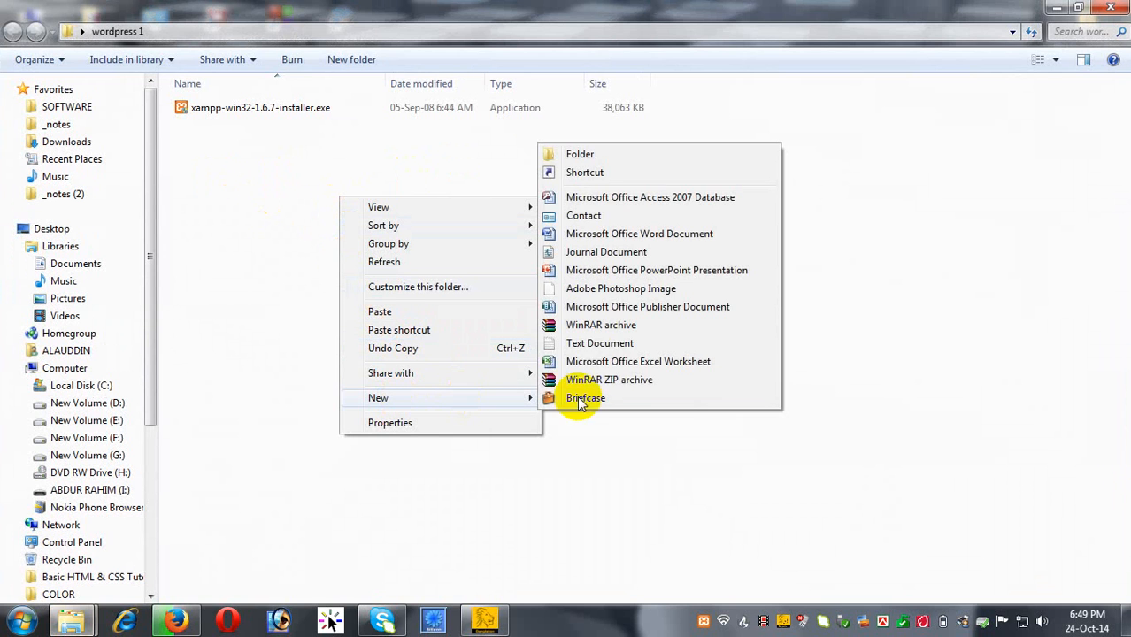
pyautogui.click(600, 345)
pyautogui.press('Return')
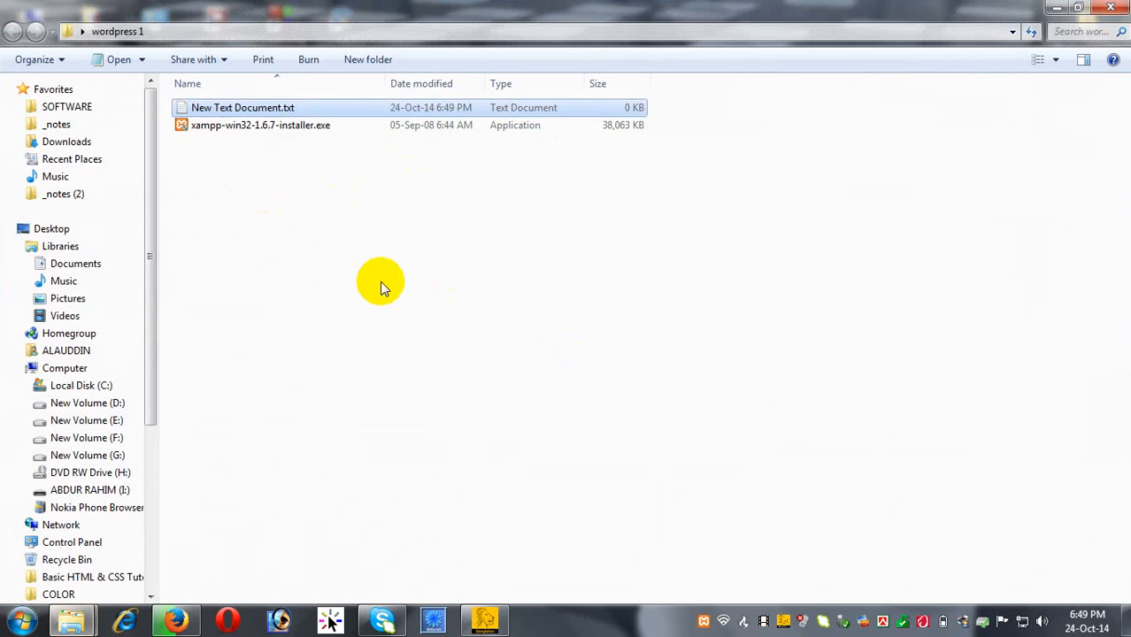
# Rename the new text file to index.php, accepting the extension change.
pyautogui.click(289, 111)
pyautogui.rightClick(290, 110)
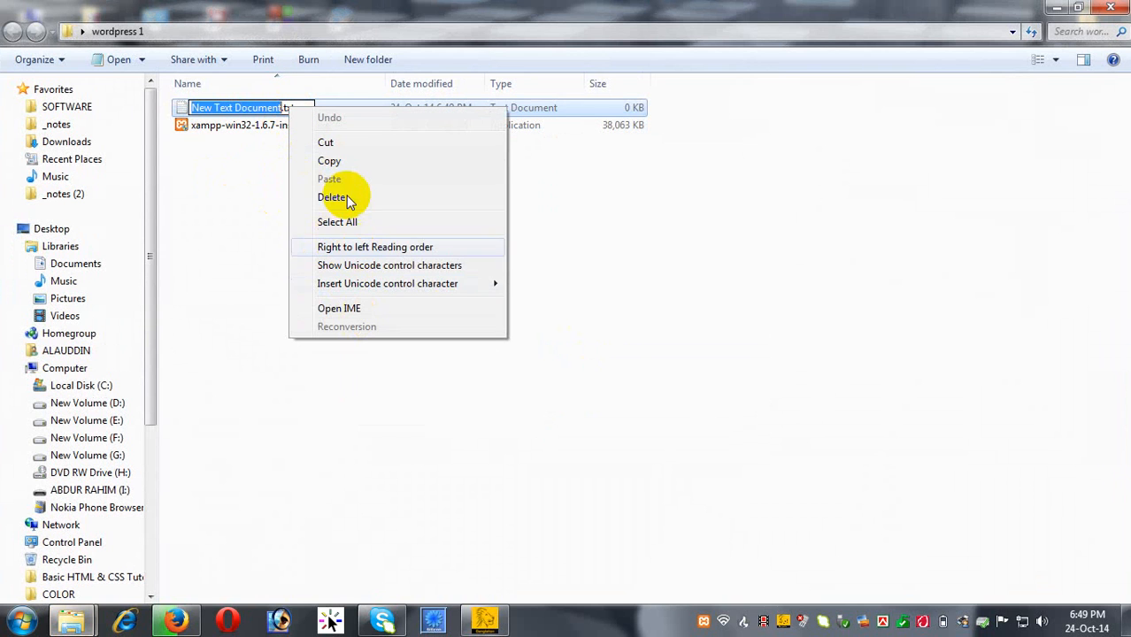
pyautogui.click(297, 107)
pyautogui.moveTo(297, 107); pyautogui.dragTo(155, 116)
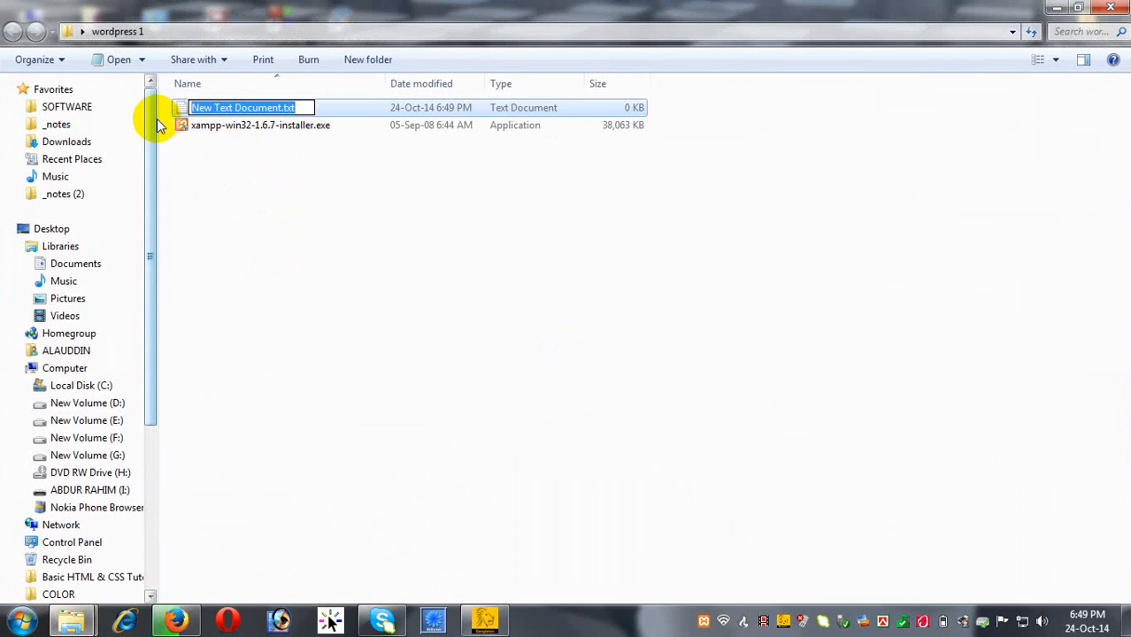
pyautogui.write('in')
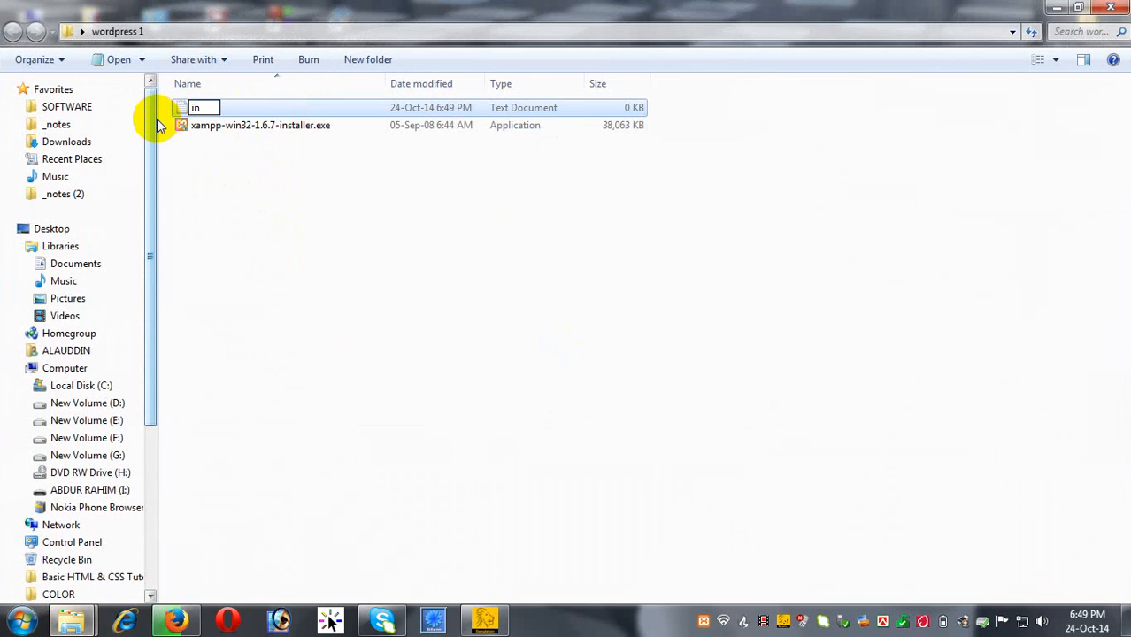
pyautogui.write('dex.php')
pyautogui.click(298, 224)
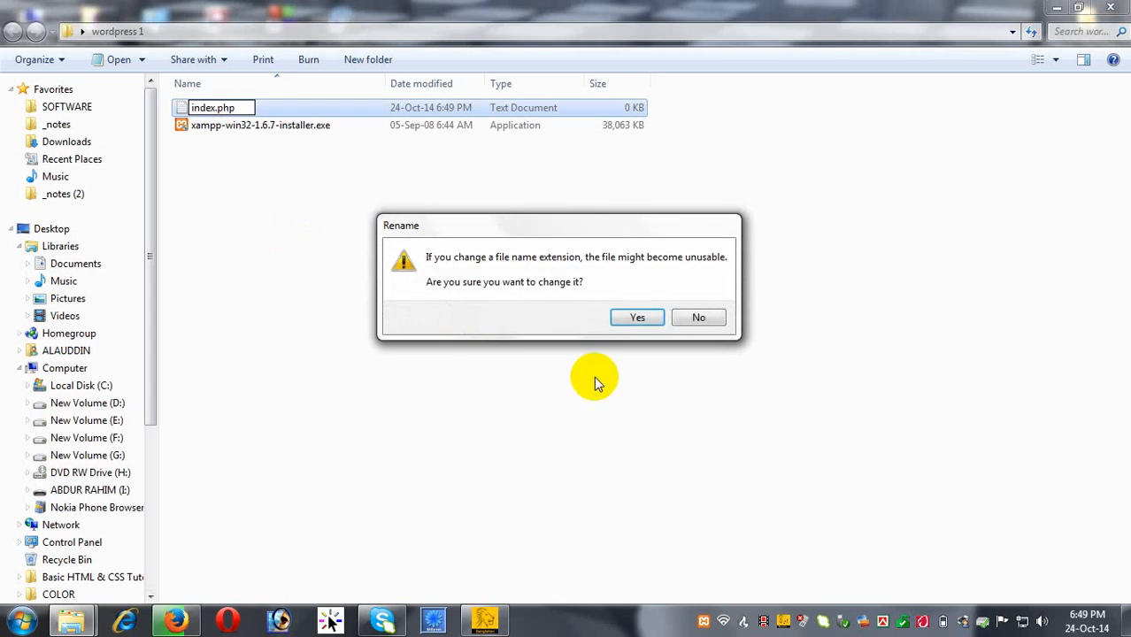
pyautogui.click(639, 318)
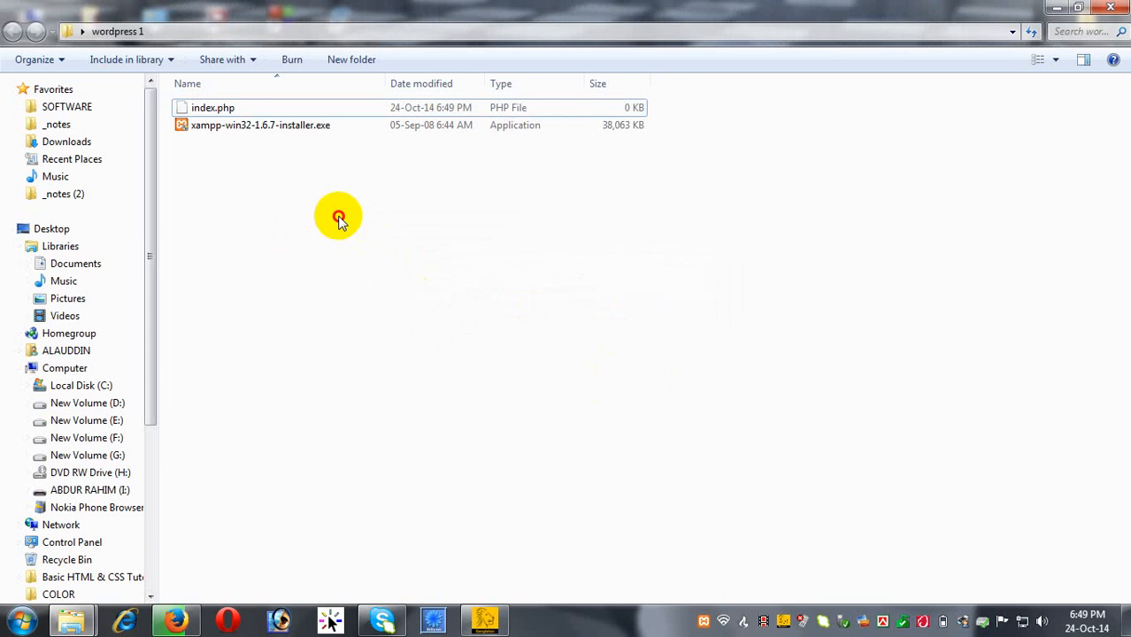
# Open index.php with Edit with Notepad++.
pyautogui.click(223, 108)
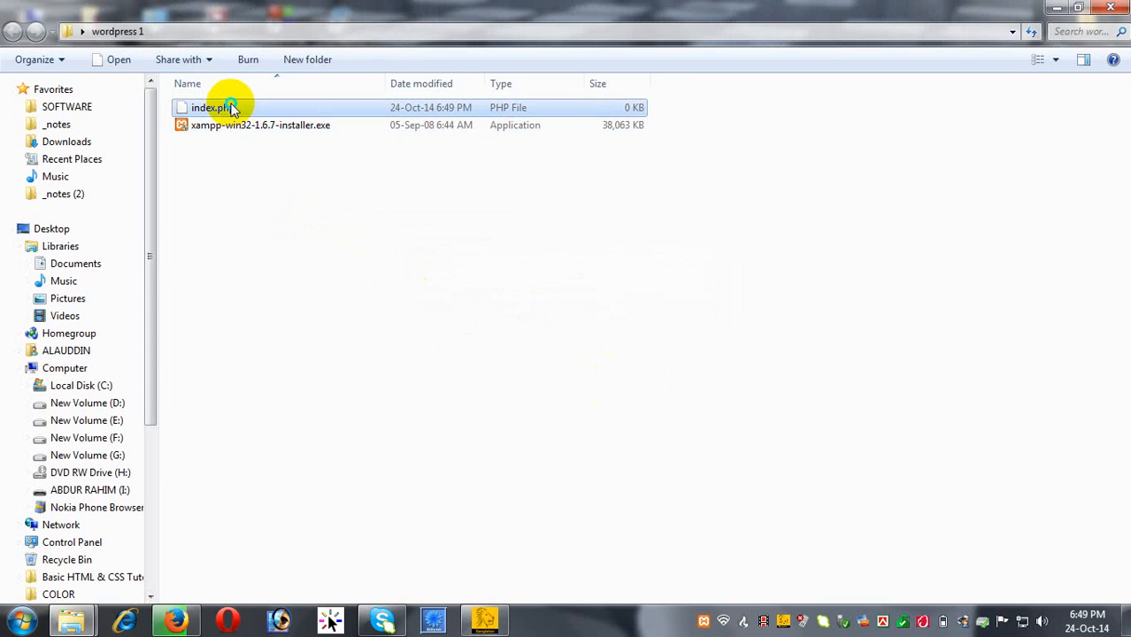
pyautogui.rightClick(233, 109)
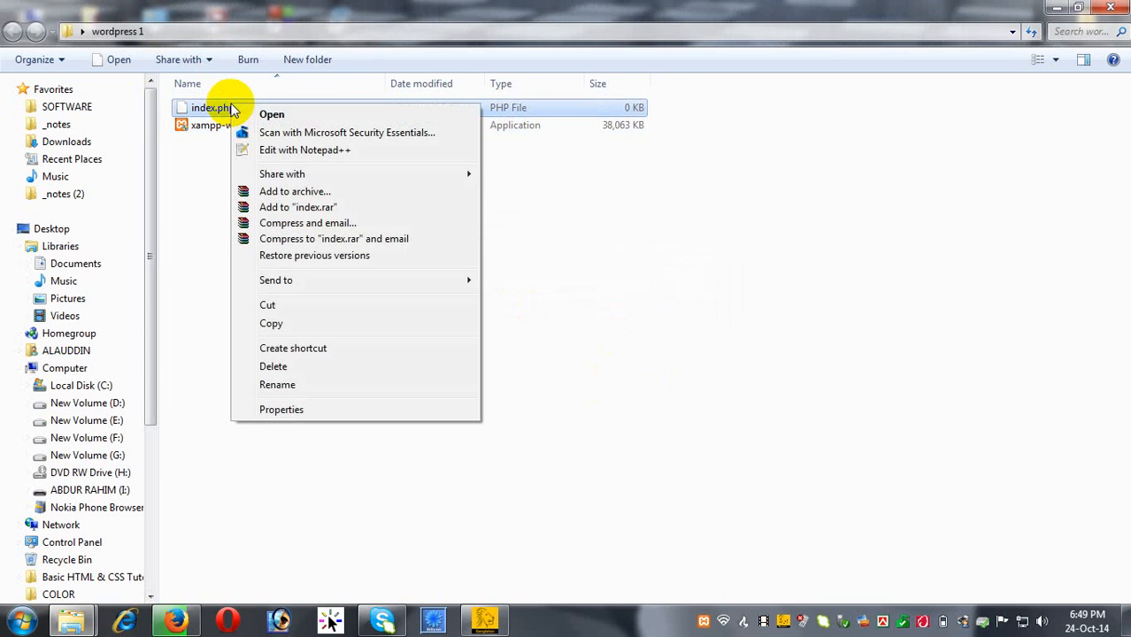
pyautogui.click(295, 152)
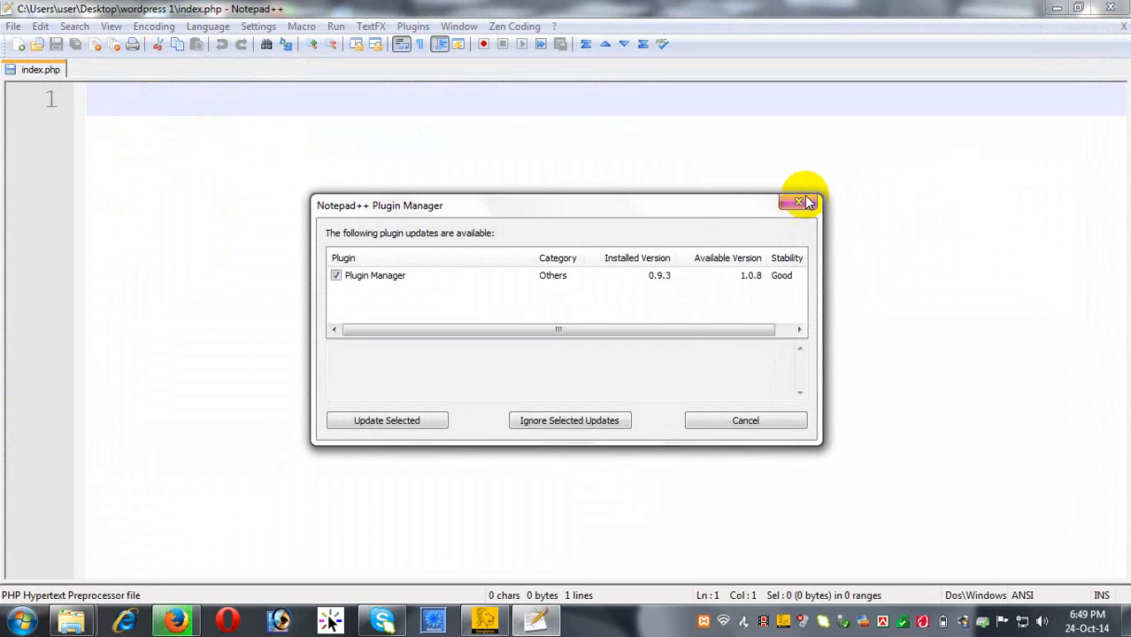
# Dismiss the plugin prompt and write the <?php and ?> tags with blank lines between.
pyautogui.click(804, 204)
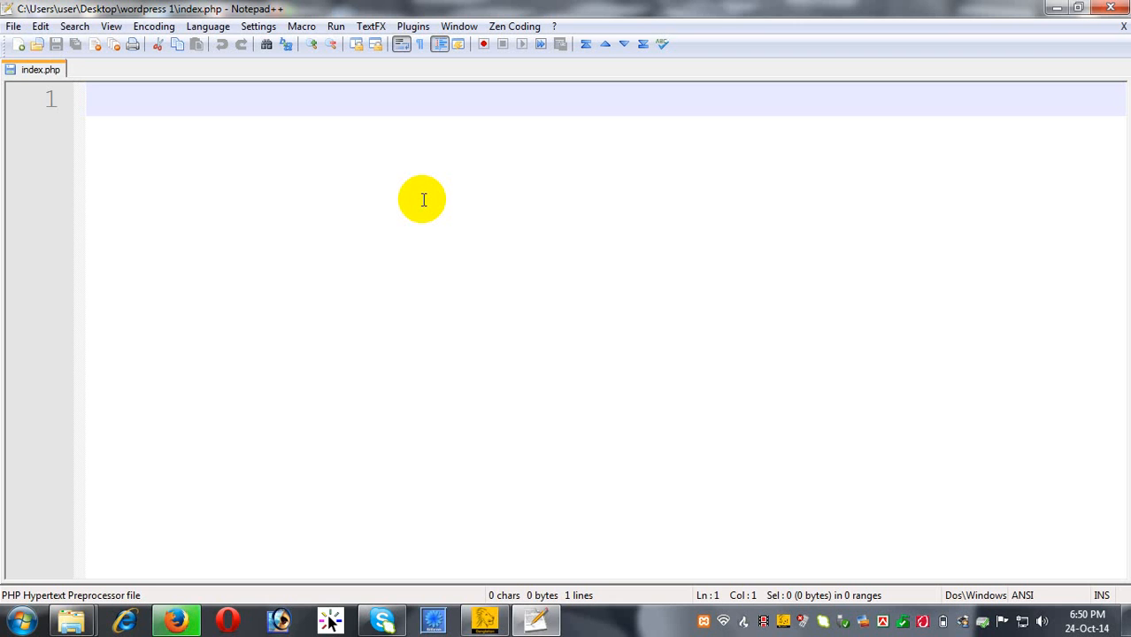
pyautogui.write('<')
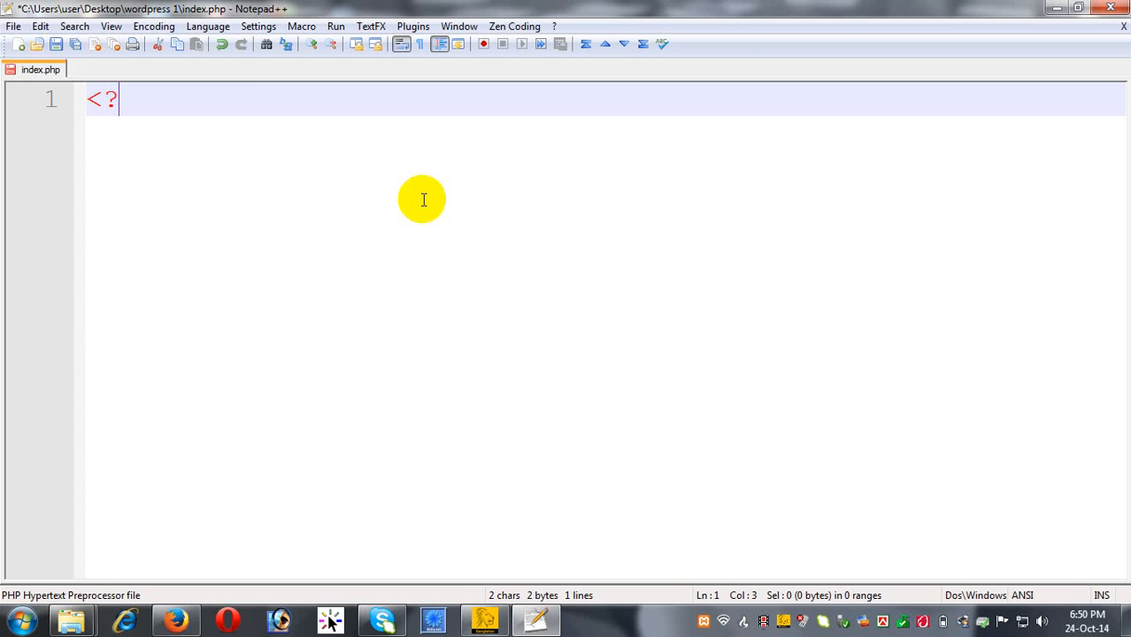
pyautogui.write('php')
pyautogui.press('Return')
pyautogui.press('Return')
pyautogui.press('Return')
pyautogui.press('Return')
pyautogui.press('Return')
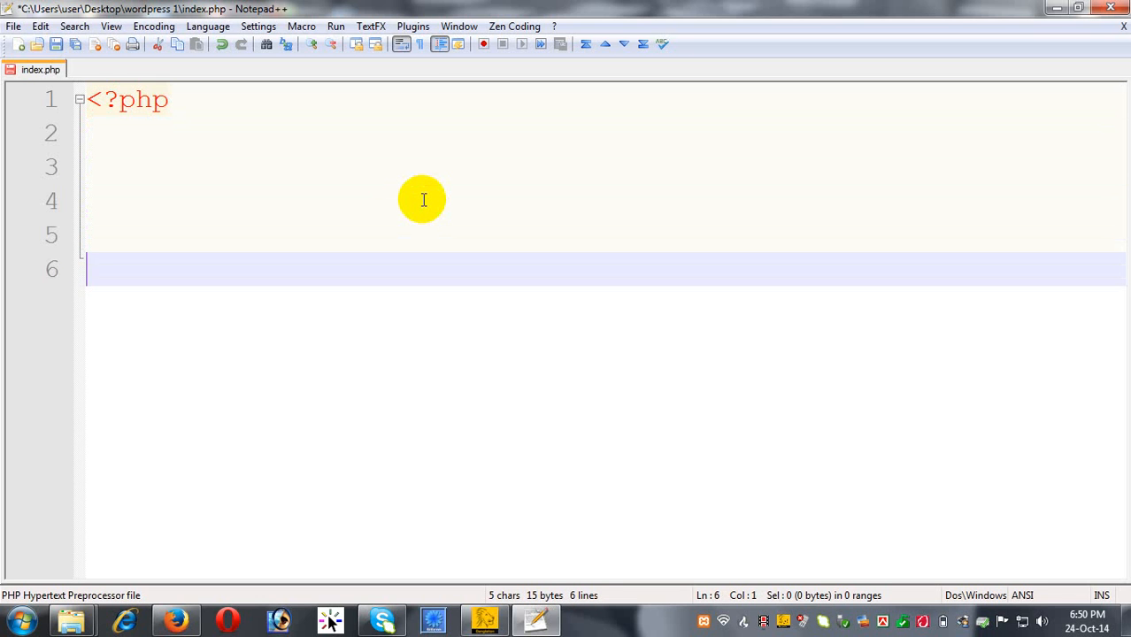
pyautogui.write('?>')
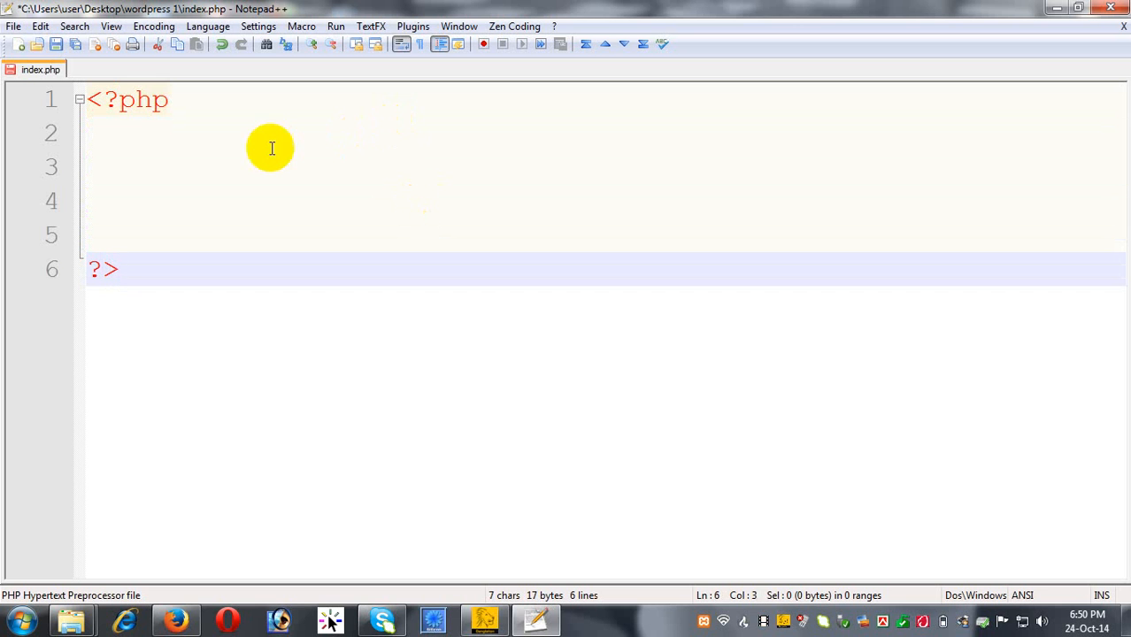
# Add echo "Hello World"; on line 3, save index.php, and minimize Notepad++.
pyautogui.click(225, 170)
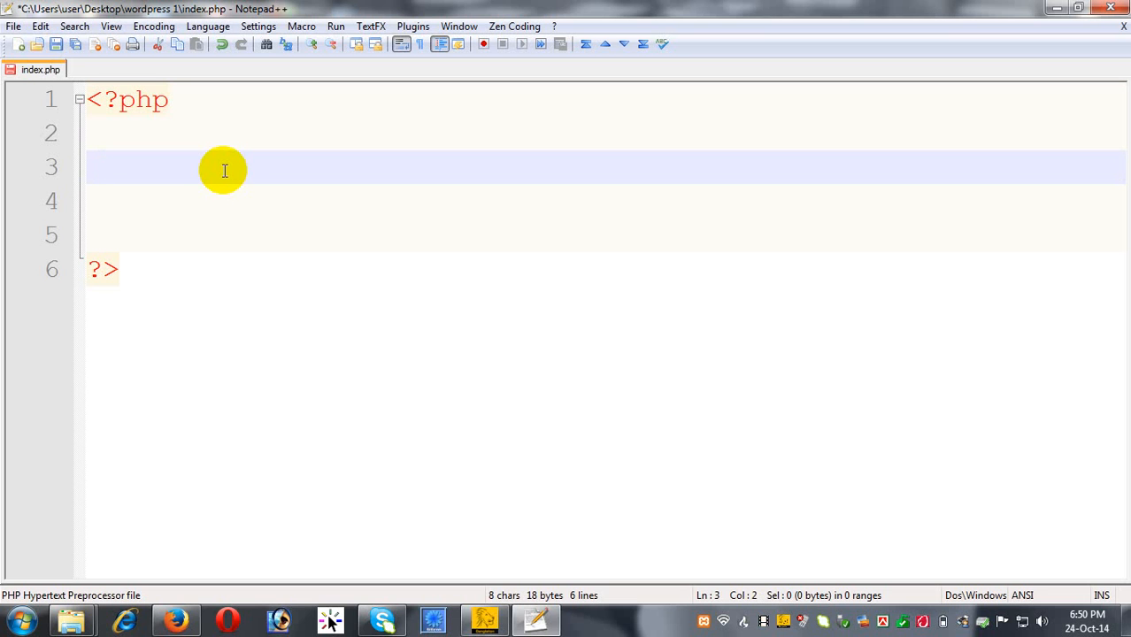
pyautogui.write('echo')
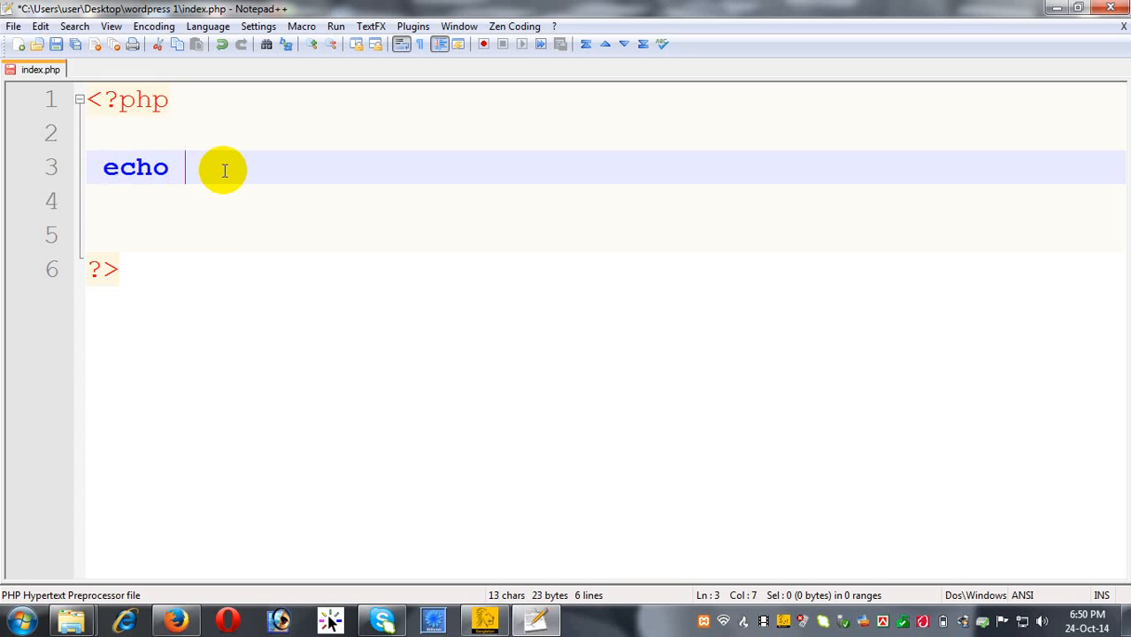
pyautogui.write(' "";')
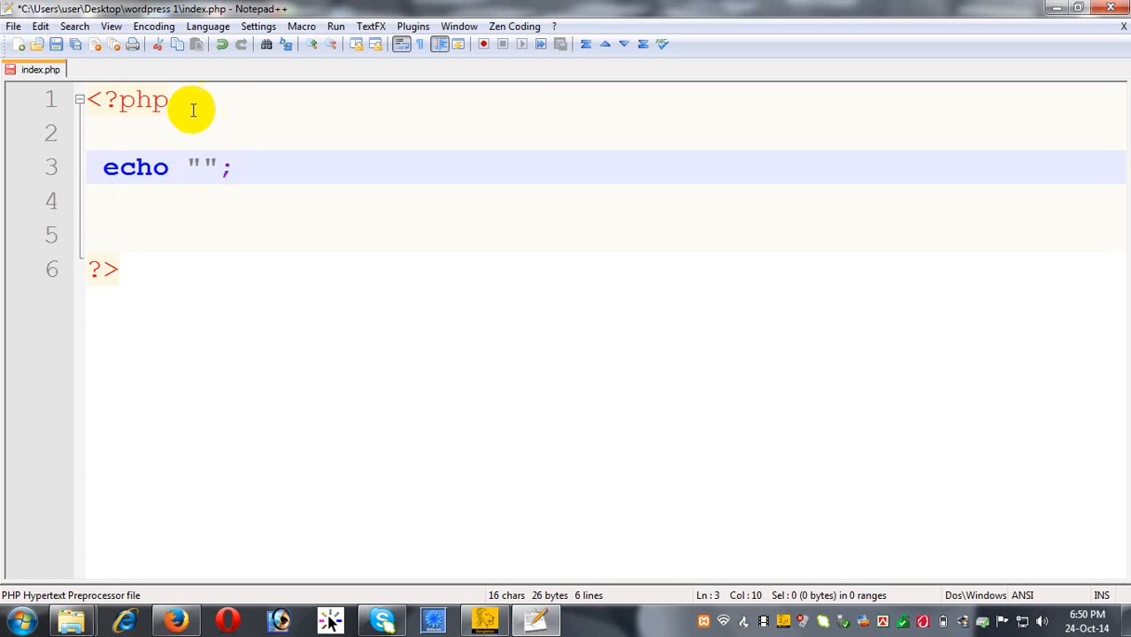
pyautogui.click(202, 167)
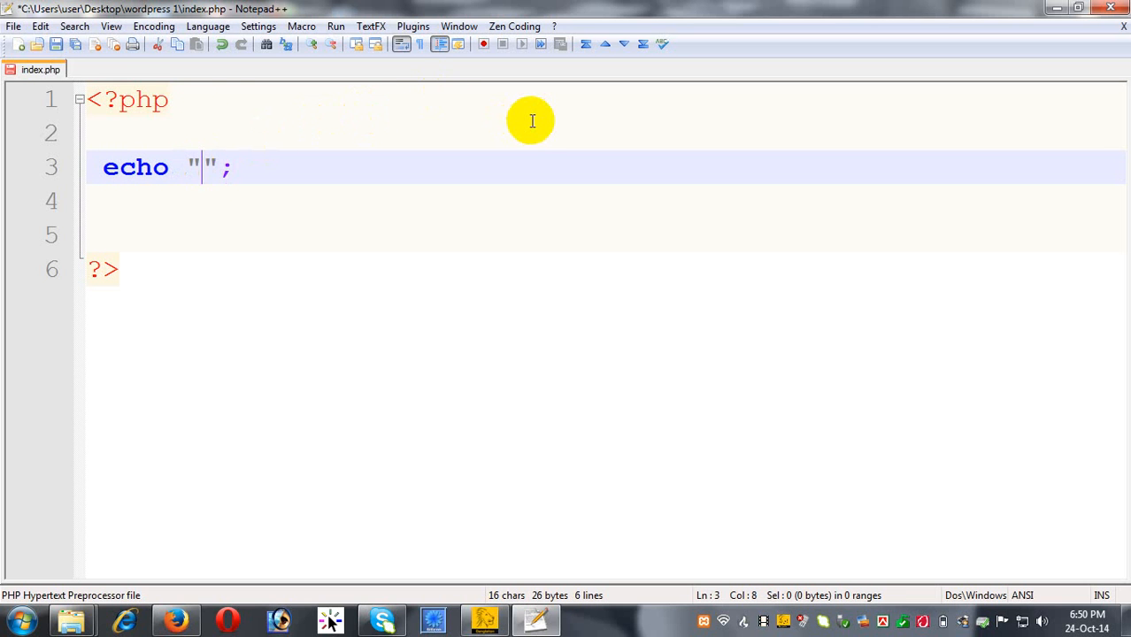
pyautogui.write('H')
pyautogui.write('ello W')
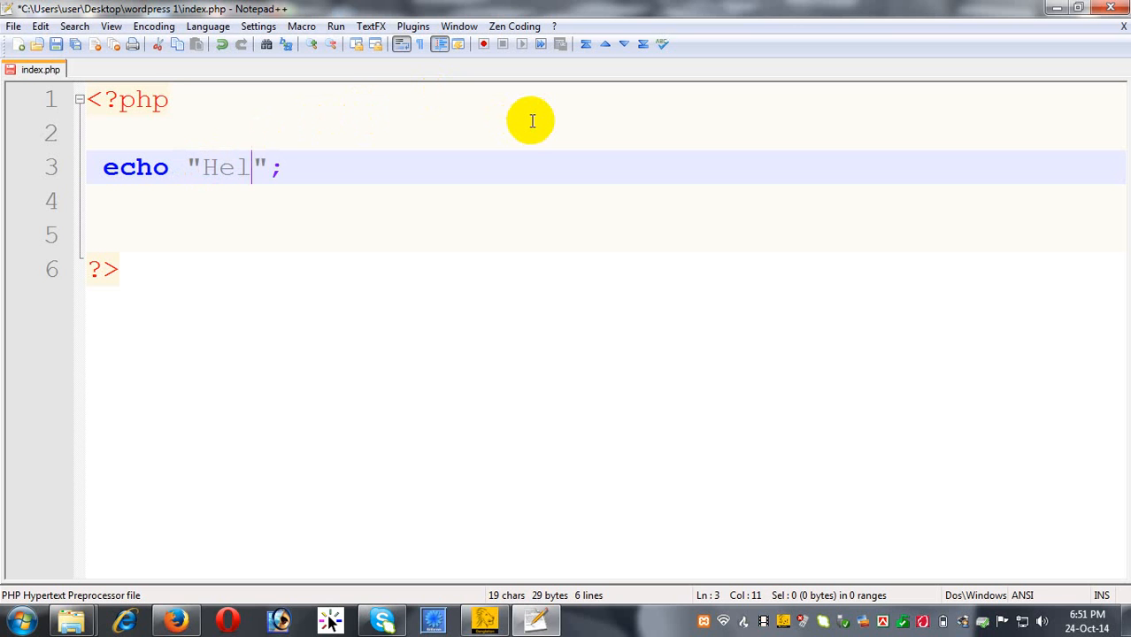
pyautogui.write('orld')
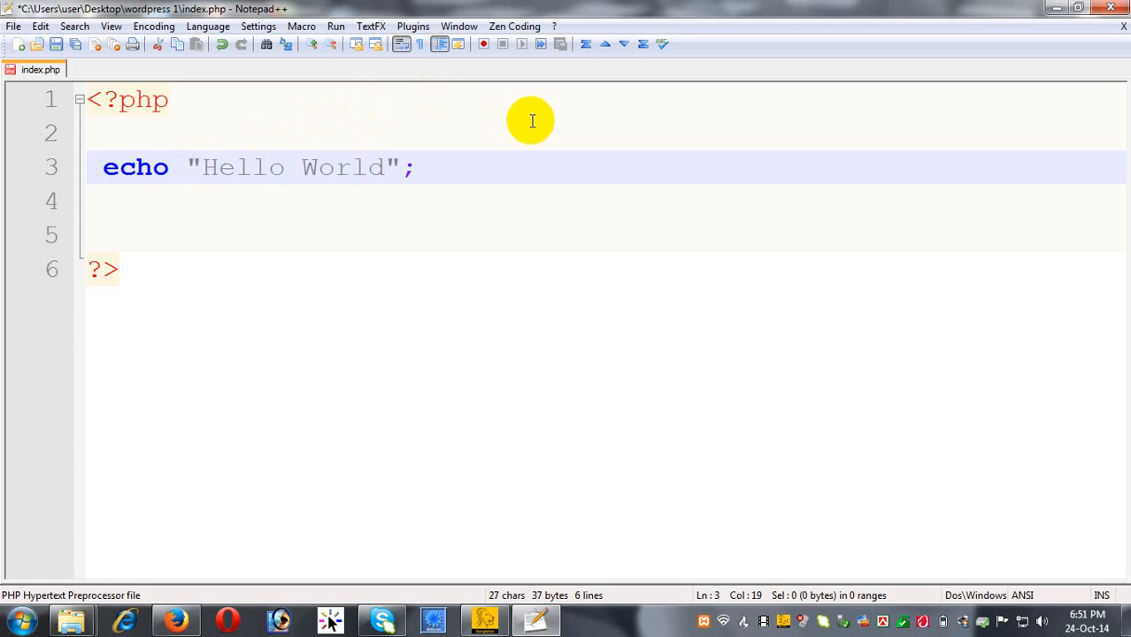
pyautogui.hotkey('ctrl', 's')
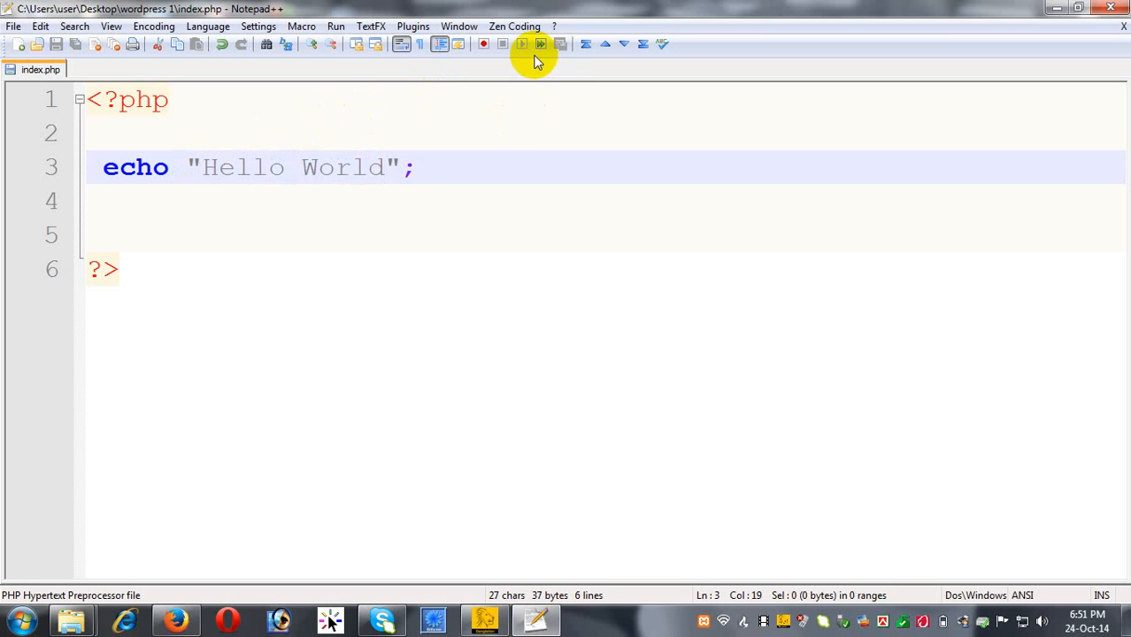
pyautogui.click(1057, 8)
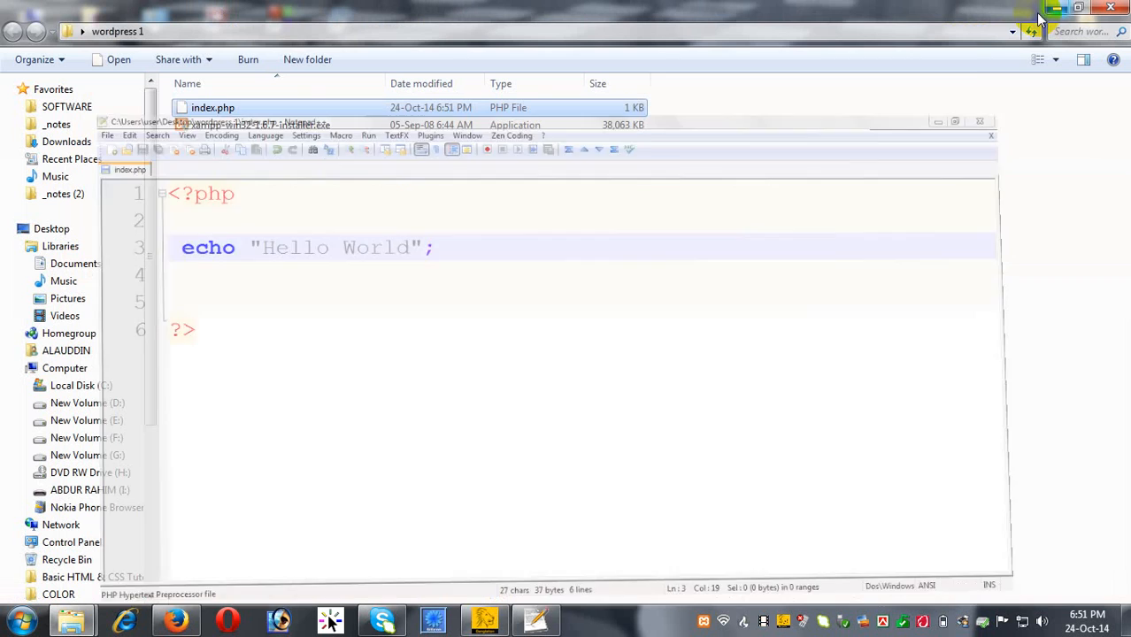
# Bring up the Open with dialog for index.php to pick an installed program.
pyautogui.click(207, 108)
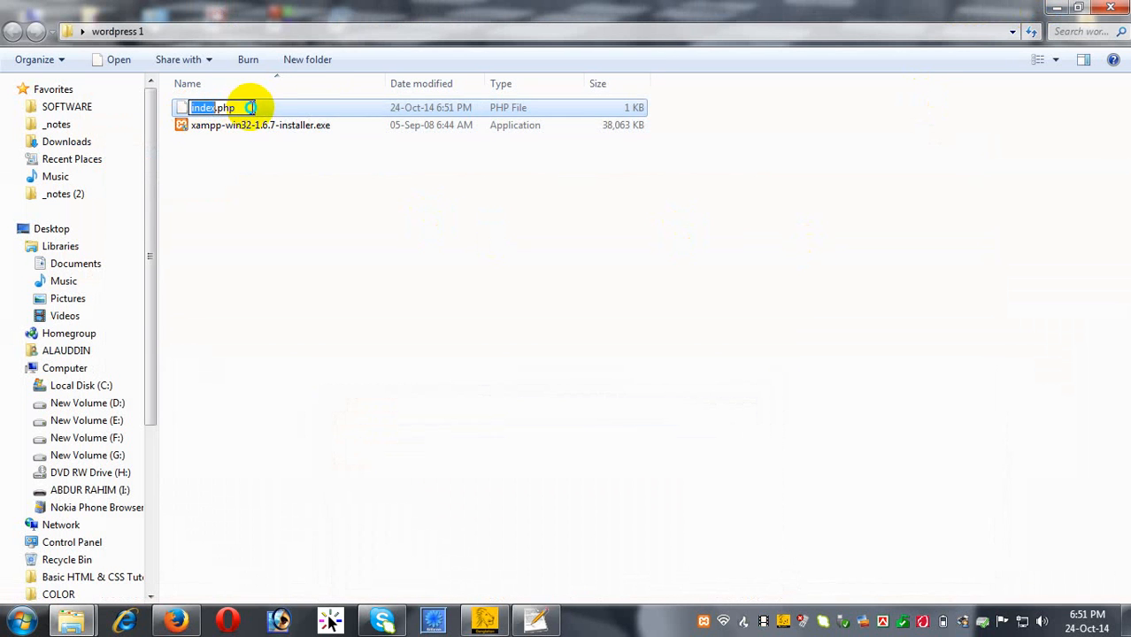
pyautogui.rightClick(252, 107)
pyautogui.click(322, 108)
pyautogui.rightClick(323, 109)
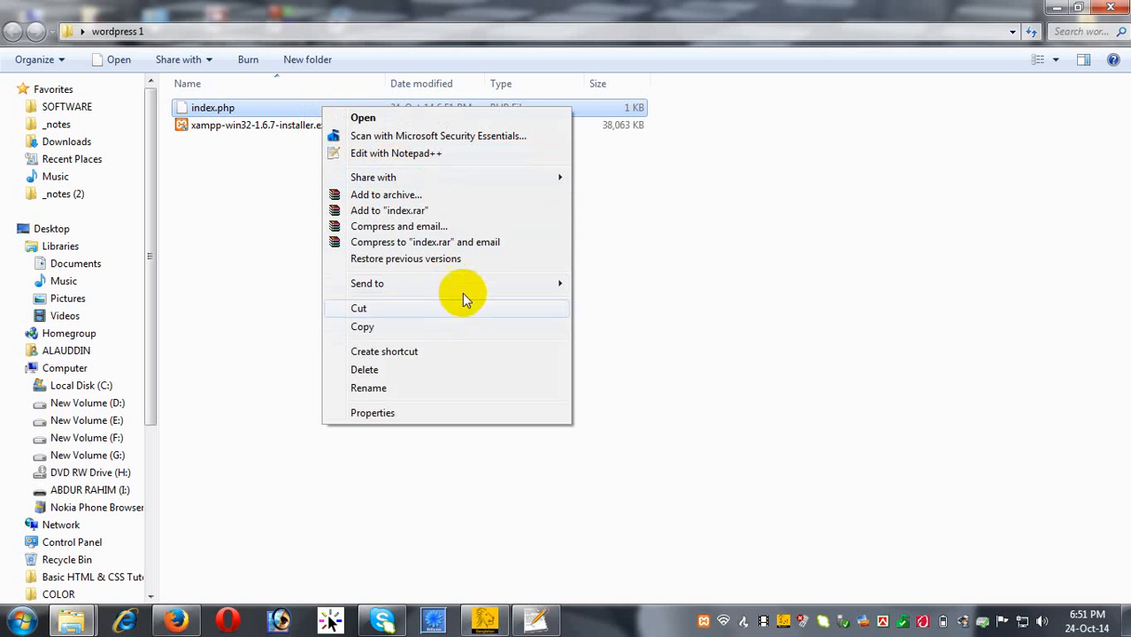
pyautogui.click(384, 122)
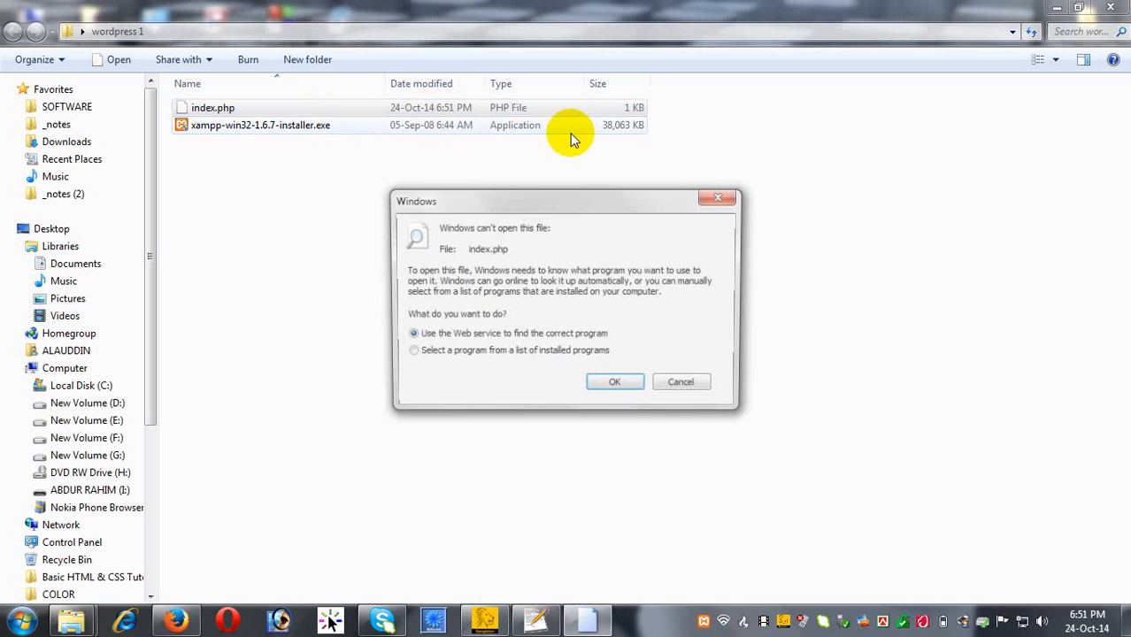
pyautogui.click(409, 352)
pyautogui.click(617, 387)
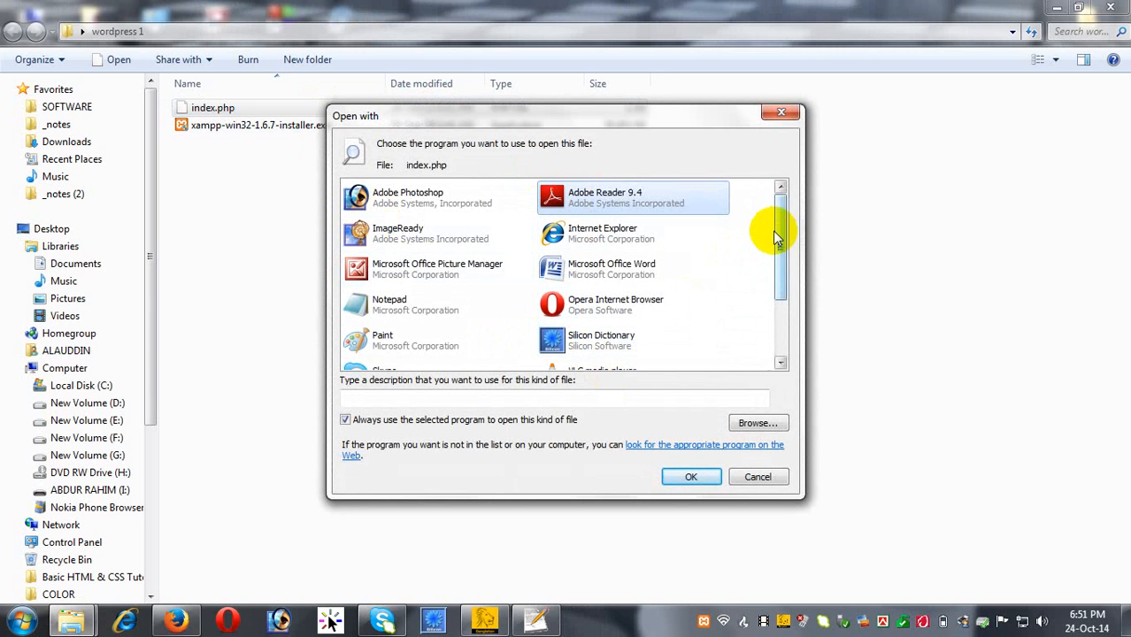
# Set index.php to open with OperaProfileCreator.exe from the Desktop, declining the overwrite prompt.
pyautogui.moveTo(777, 228); pyautogui.dragTo(776, 301)
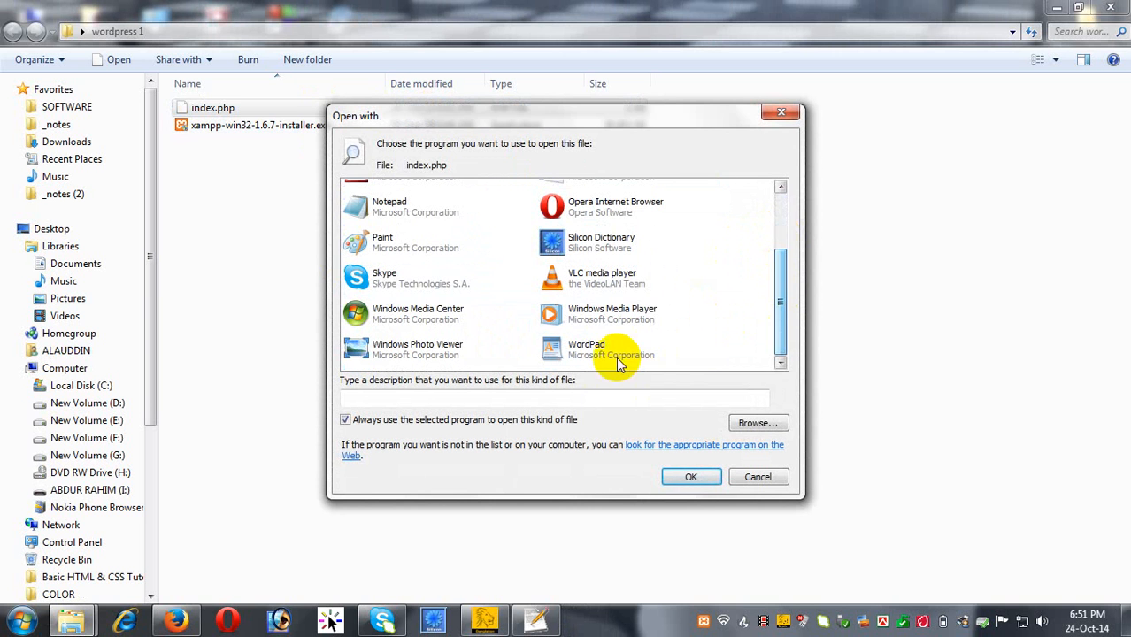
pyautogui.click(750, 423)
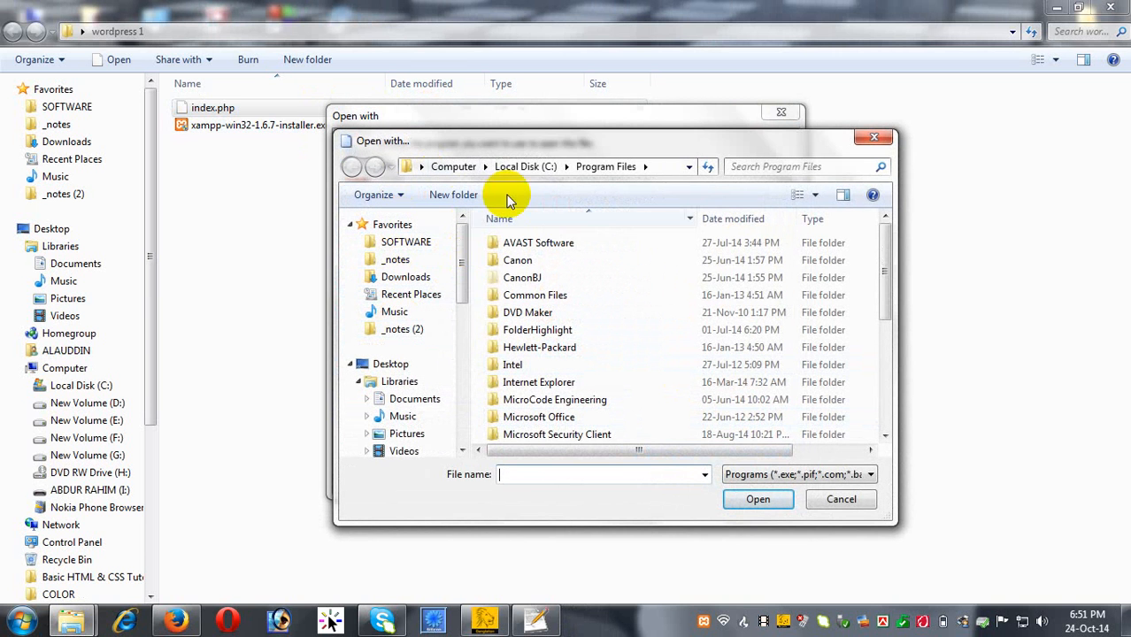
pyautogui.doubleClick(518, 134)
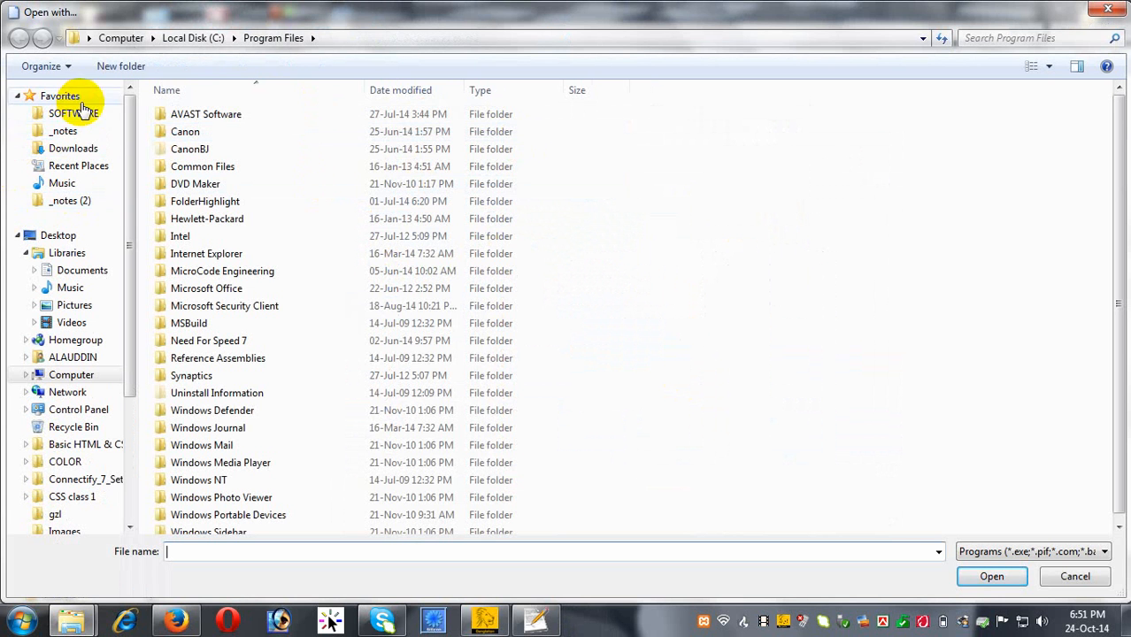
pyautogui.click(72, 244)
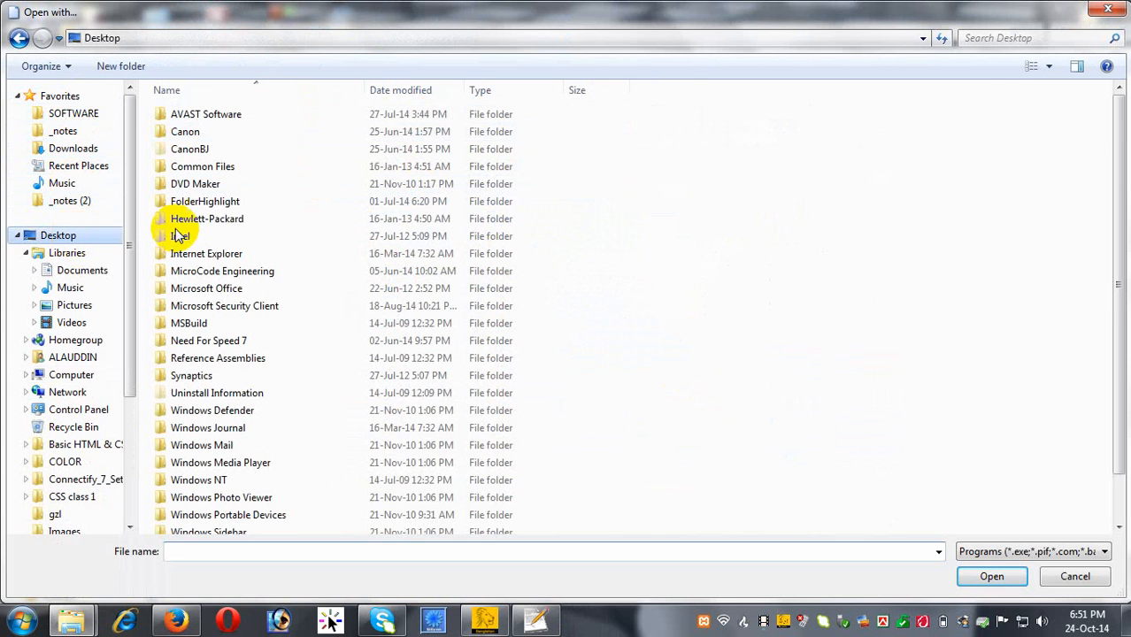
pyautogui.scroll(-1, 973, 354)
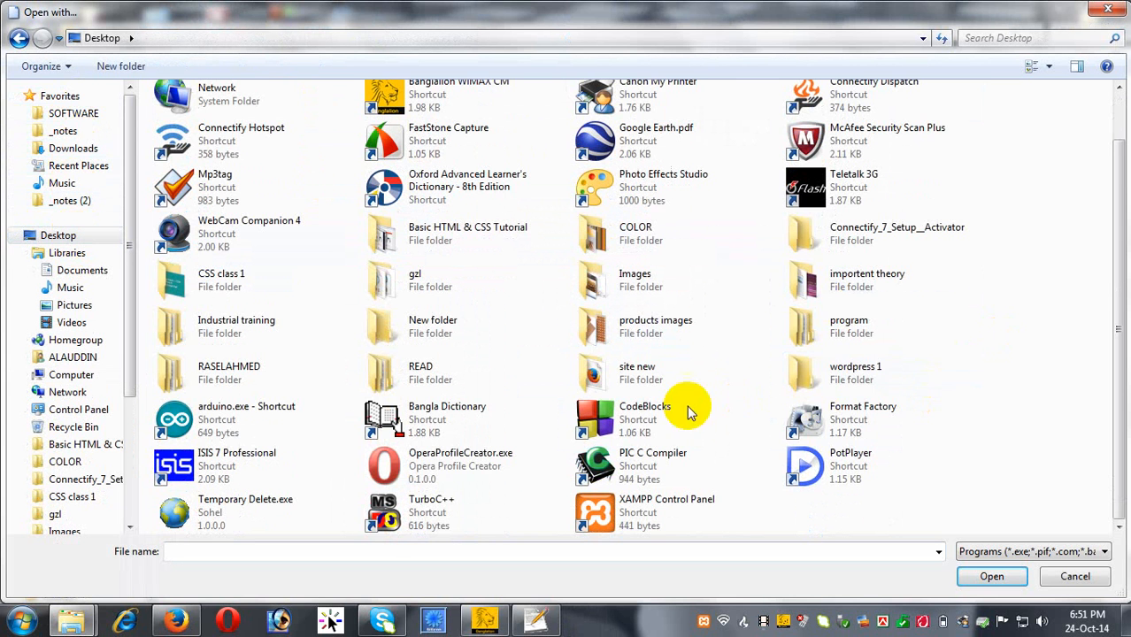
pyautogui.scroll(1, 454, 443)
pyautogui.scroll(-1, 453, 400)
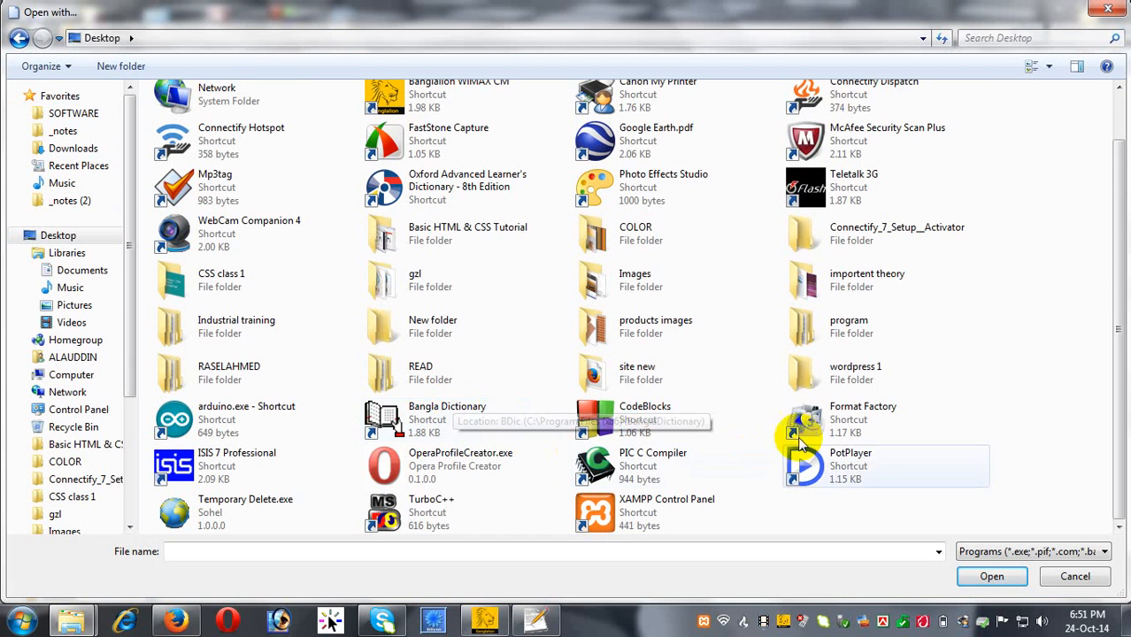
pyautogui.doubleClick(460, 472)
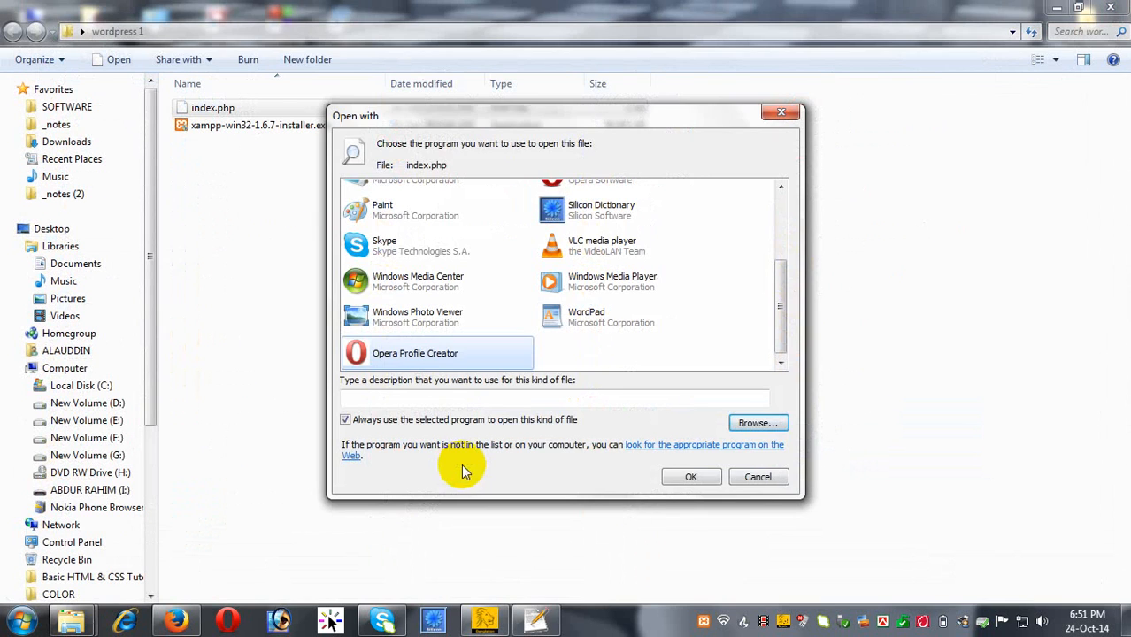
pyautogui.click(686, 478)
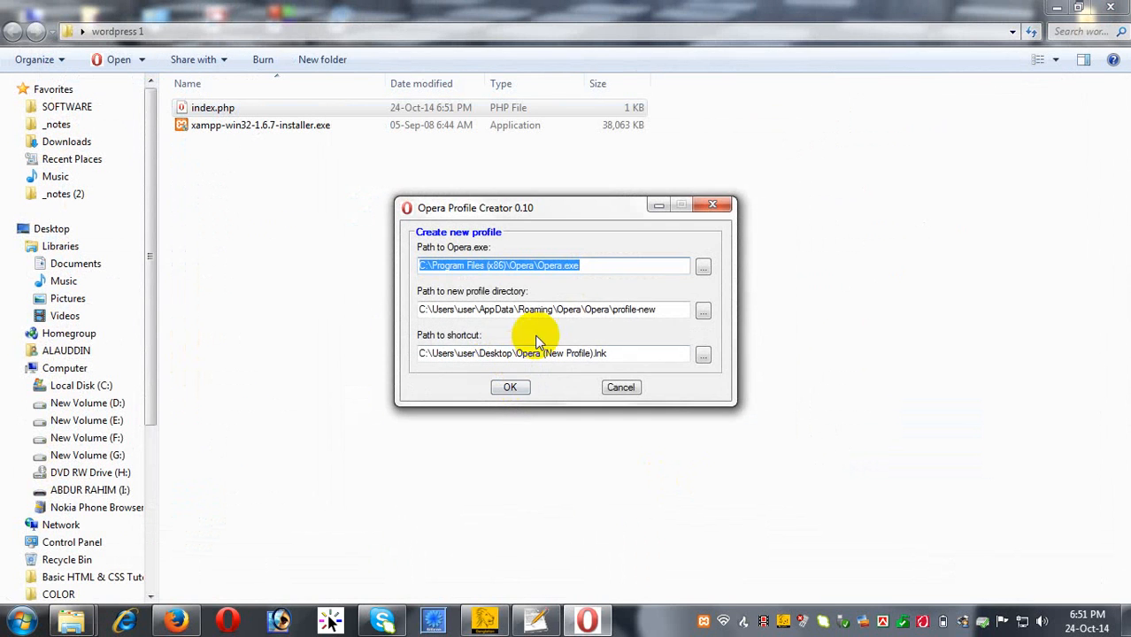
pyautogui.click(514, 393)
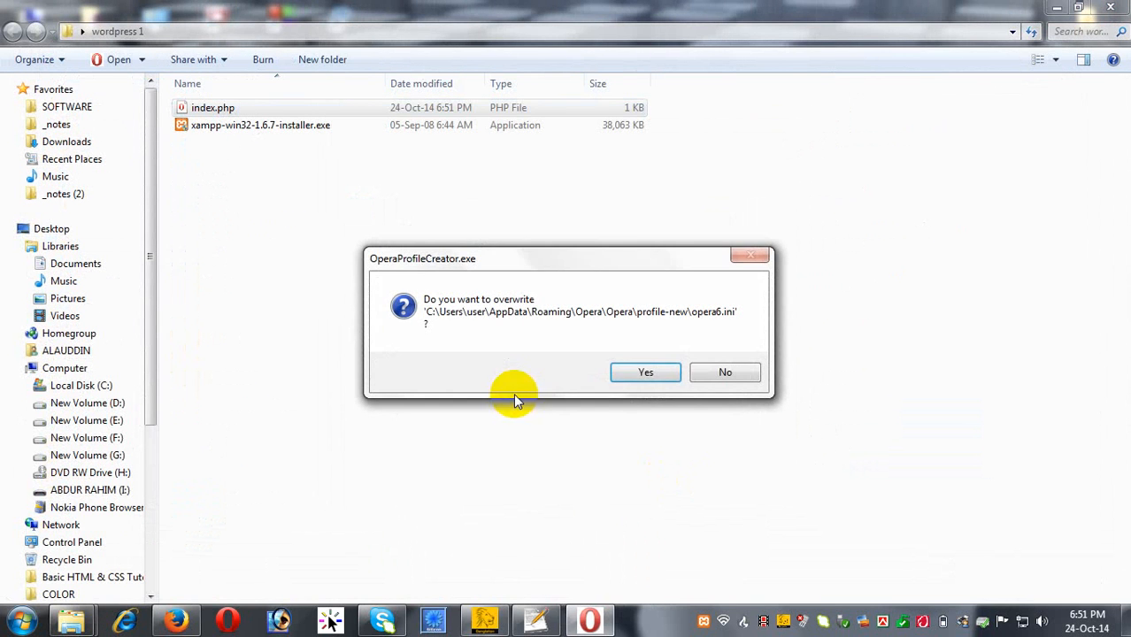
pyautogui.click(715, 374)
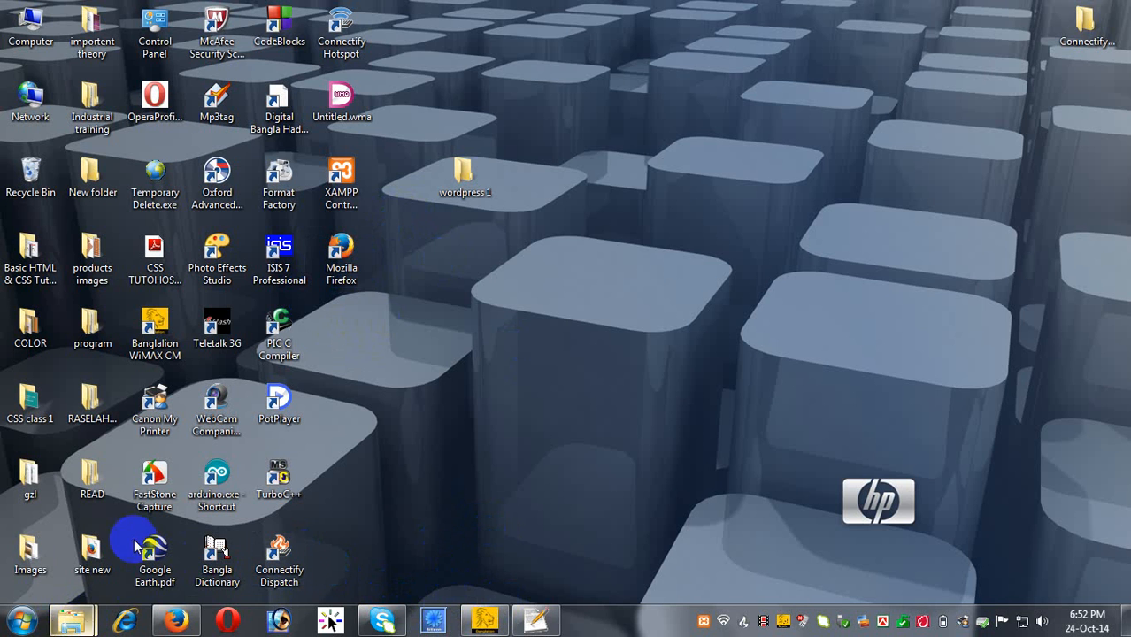
# Open the wordpress 1 folder and try opening index.php, dismissing the Opera Profile Creator window.
pyautogui.doubleClick(462, 182)
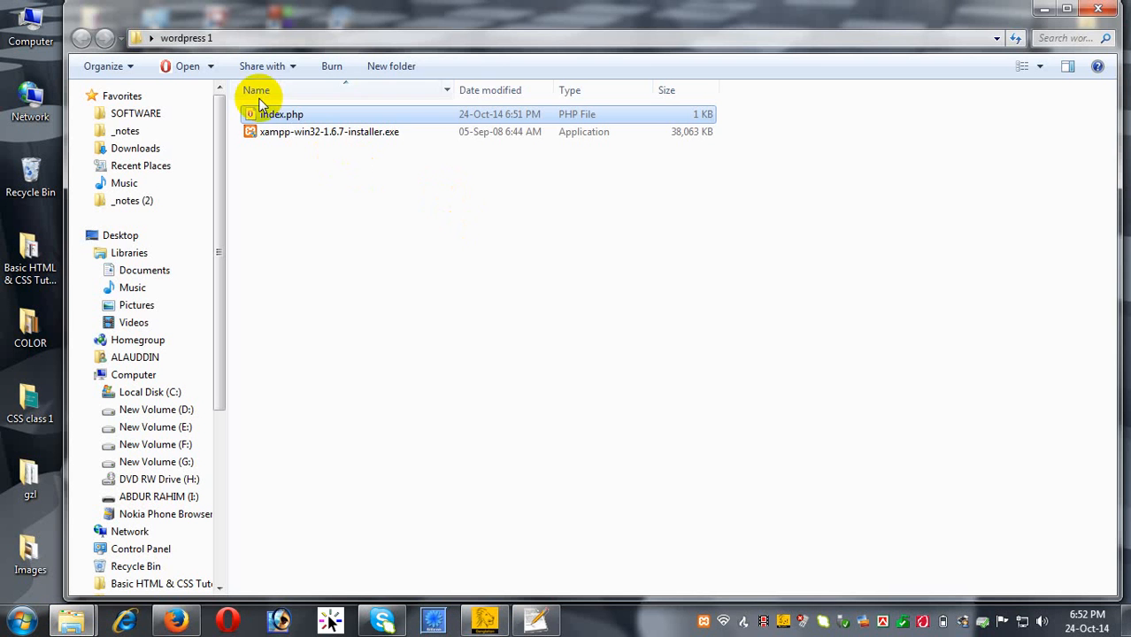
pyautogui.rightClick(279, 114)
pyautogui.click(326, 126)
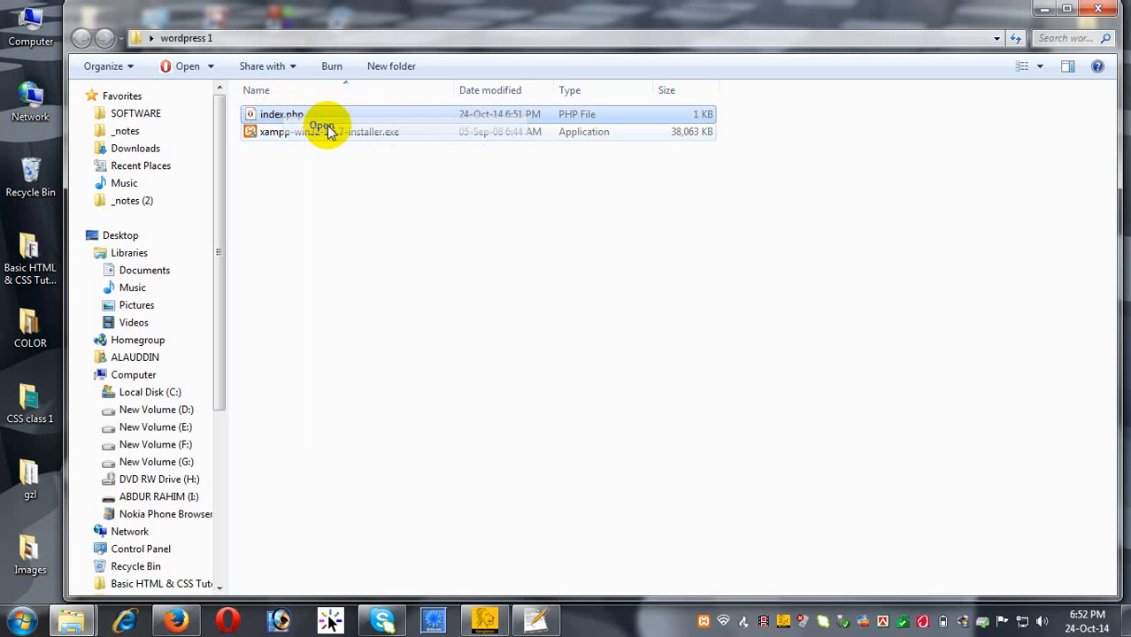
pyautogui.click(727, 204)
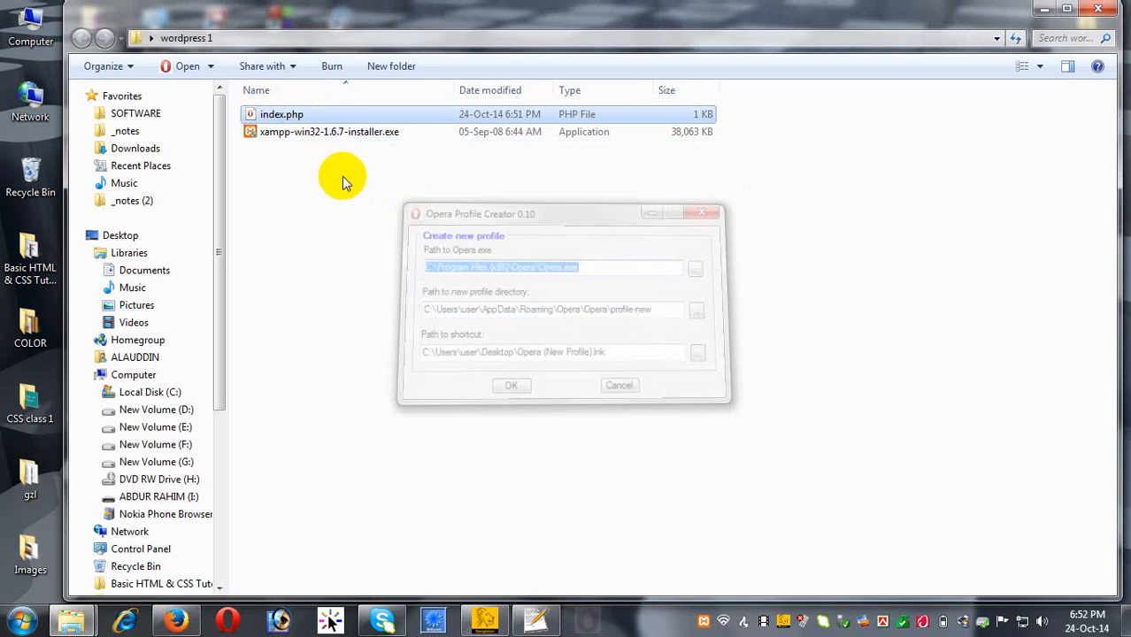
# Set index.php to open with the desktop's Mozilla Firefox shortcut, view it, then minimize Firefox.
pyautogui.rightClick(323, 113)
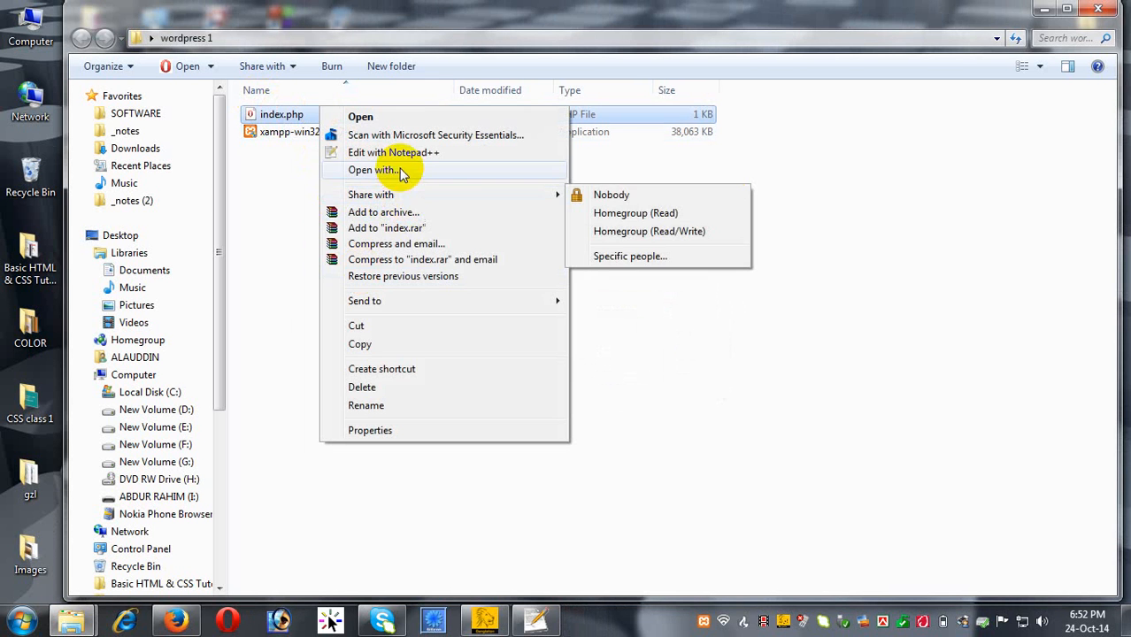
pyautogui.click(373, 170)
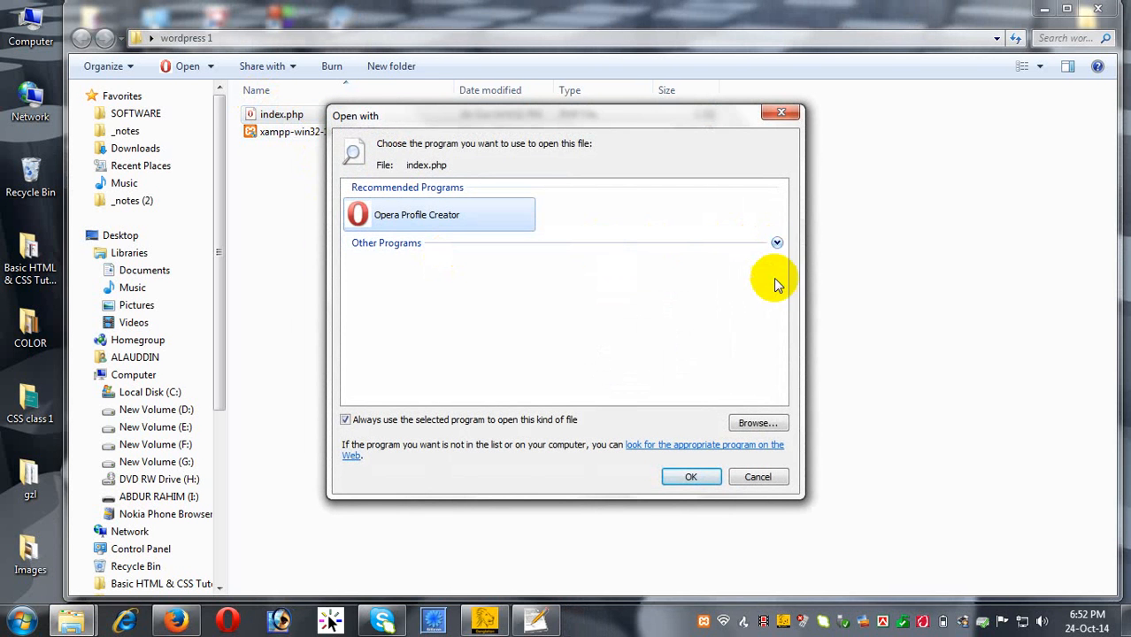
pyautogui.click(753, 423)
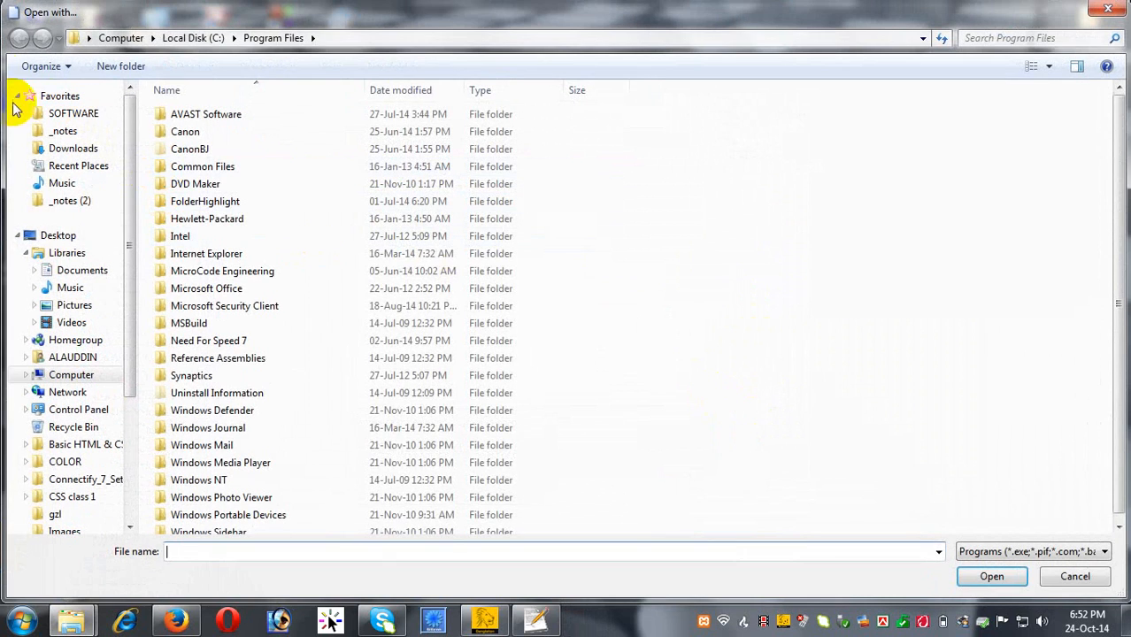
pyautogui.click(60, 235)
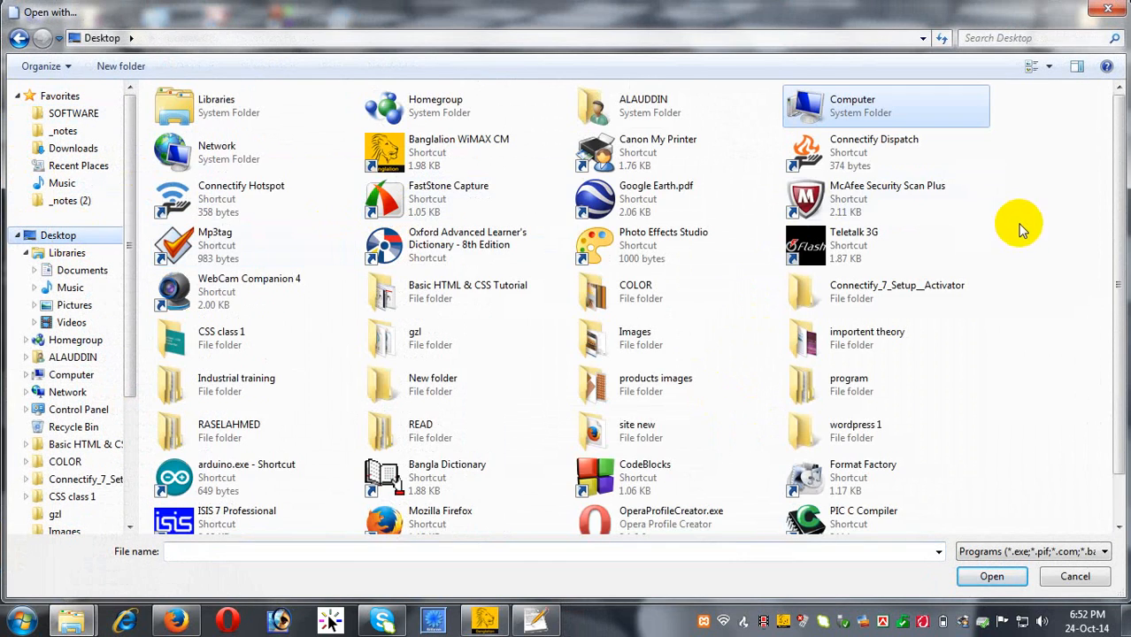
pyautogui.scroll(-1, 1020, 245)
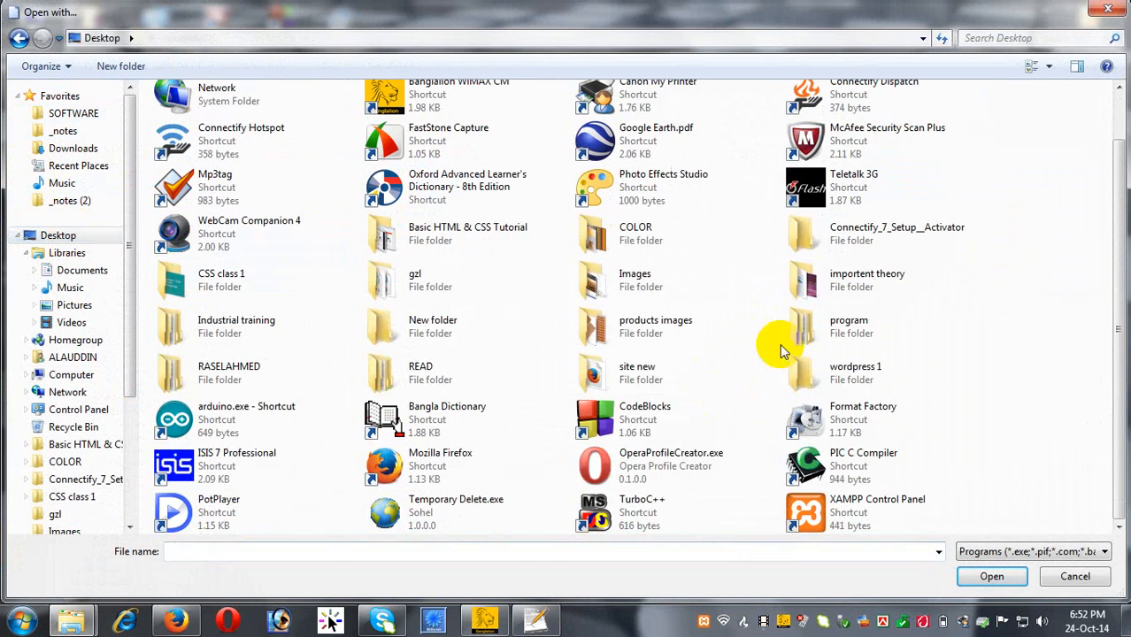
pyautogui.click(456, 478)
pyautogui.doubleClick(456, 478)
pyautogui.click(687, 474)
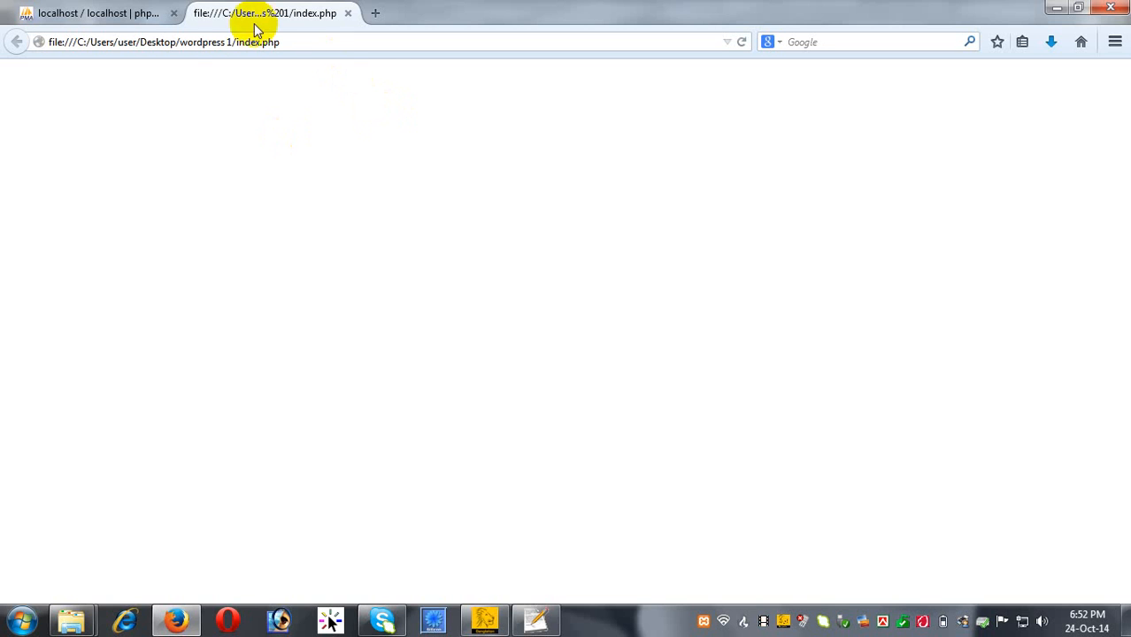
pyautogui.click(1057, 8)
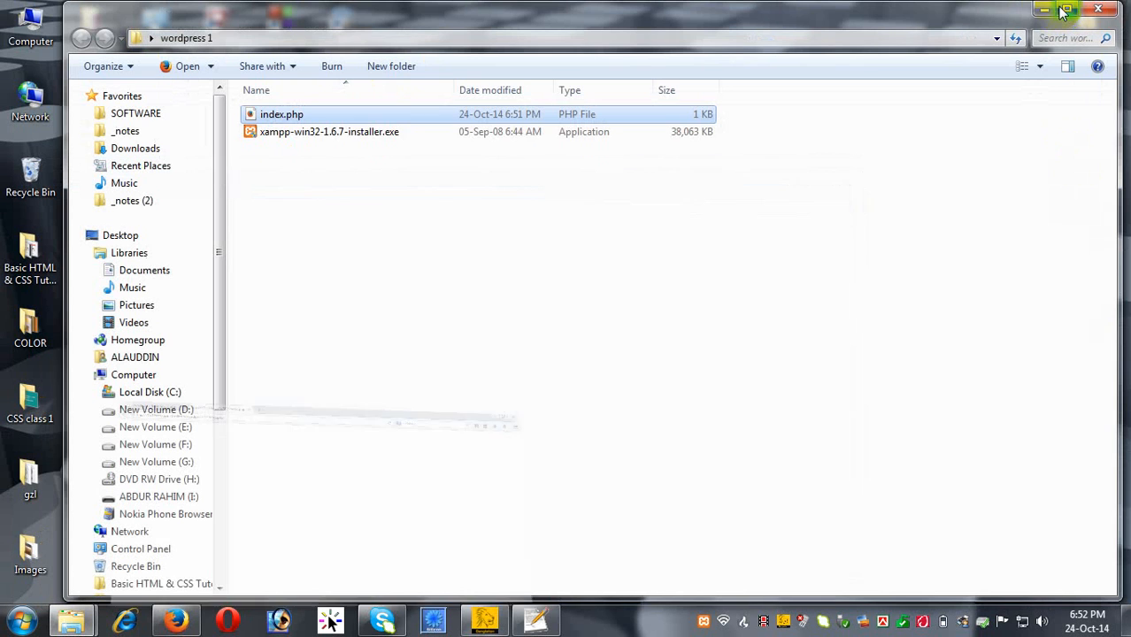
# Copy index.php and navigate to the C:\xampp\htdocs folder.
pyautogui.rightClick(282, 112)
pyautogui.click(326, 347)
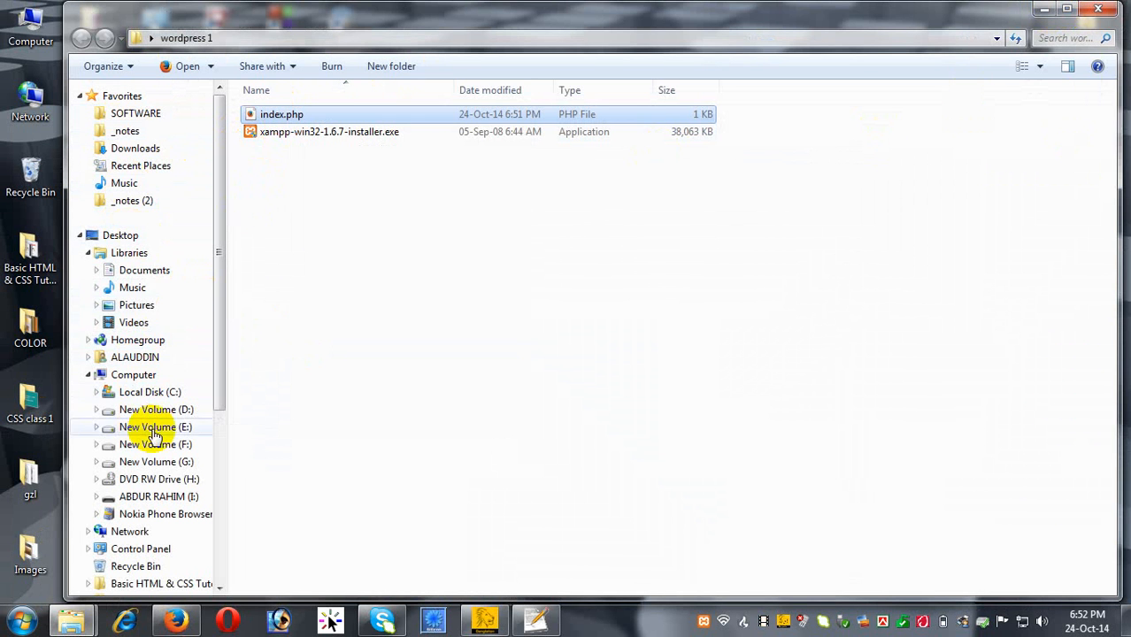
pyautogui.click(178, 395)
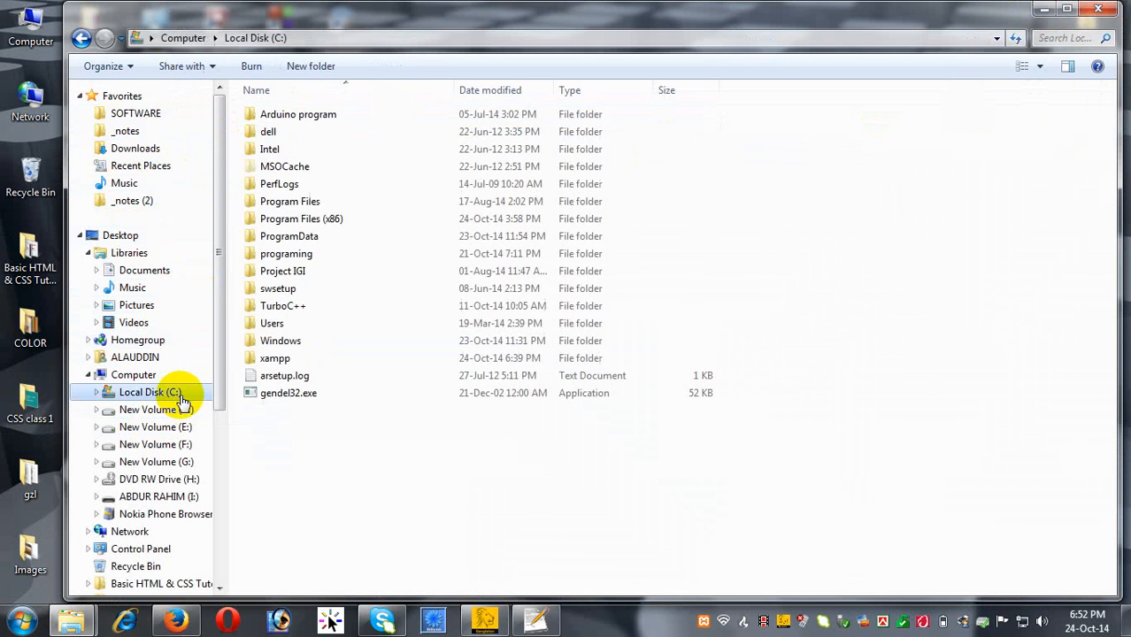
pyautogui.doubleClick(328, 364)
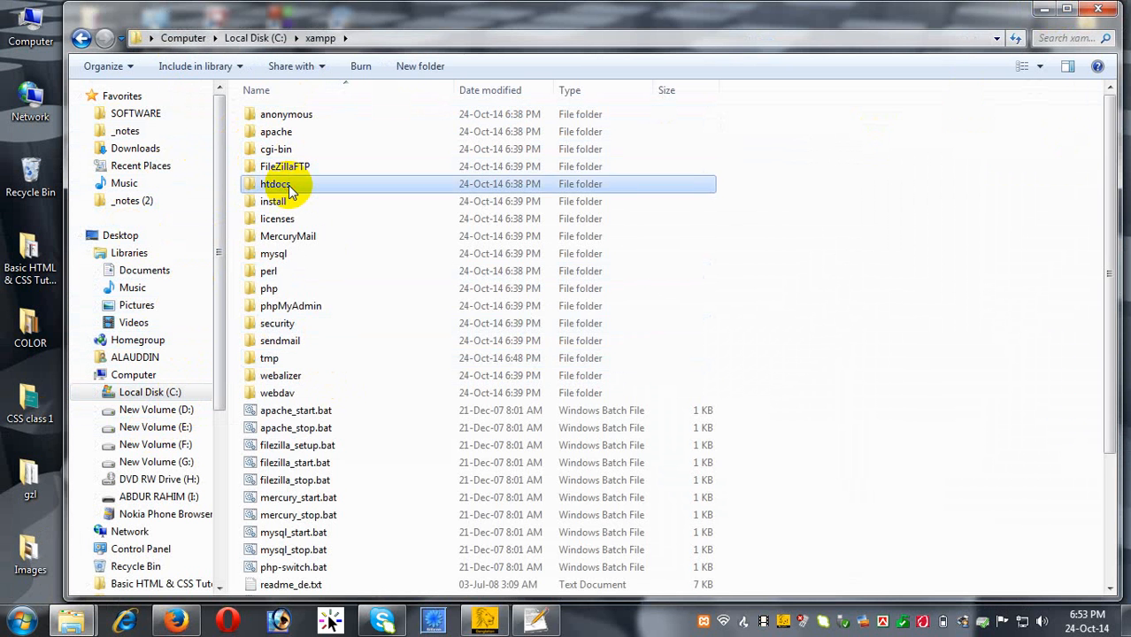
pyautogui.doubleClick(274, 183)
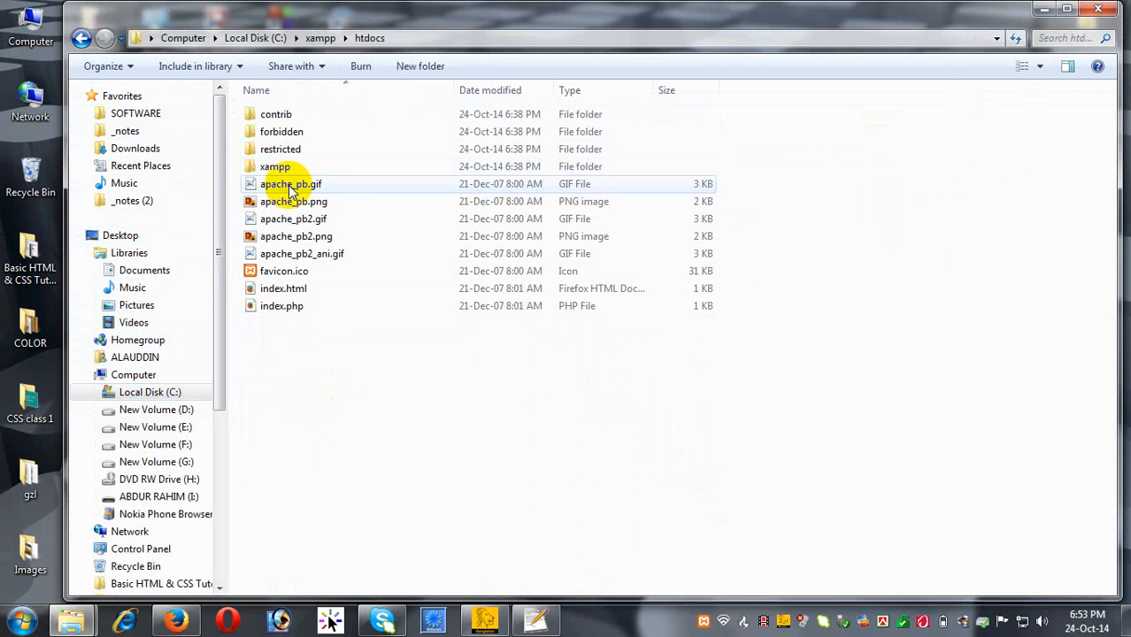
# Create a new folder named 'test' inside htdocs.
pyautogui.rightClick(339, 422)
pyautogui.moveTo(404, 388)
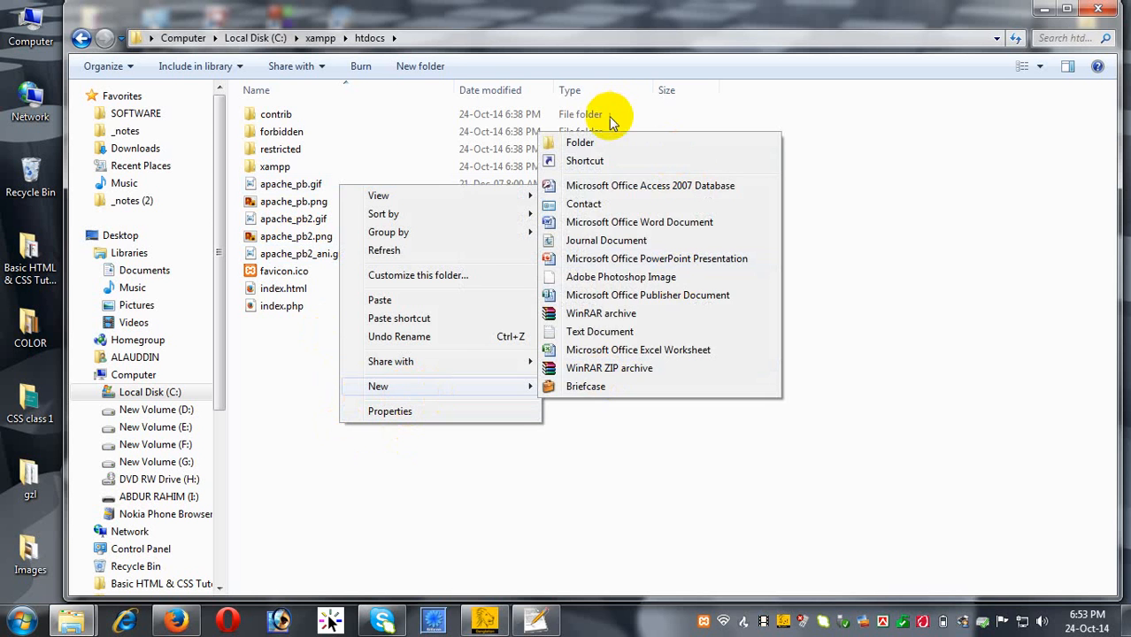
pyautogui.click(598, 143)
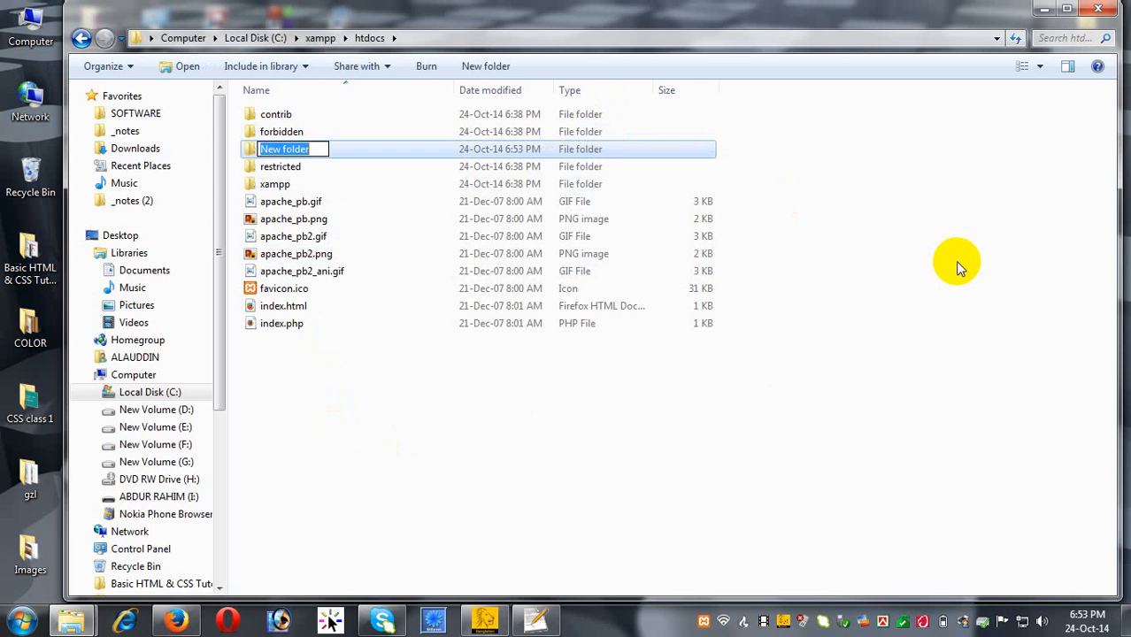
pyautogui.write('n')
pyautogui.press('BackSpace')
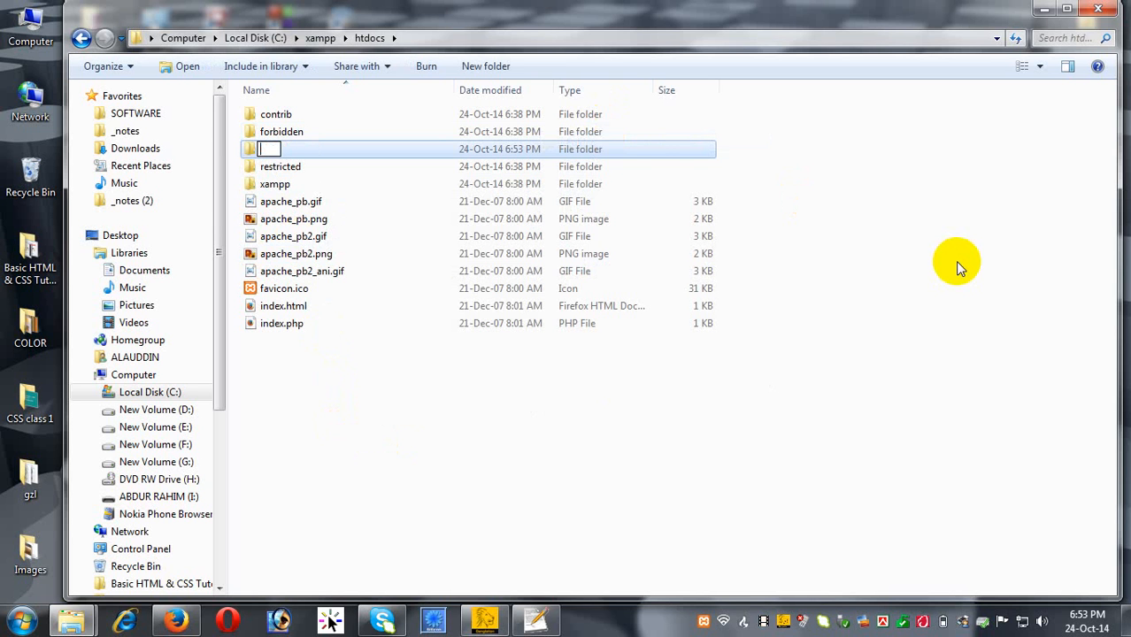
pyautogui.write('test')
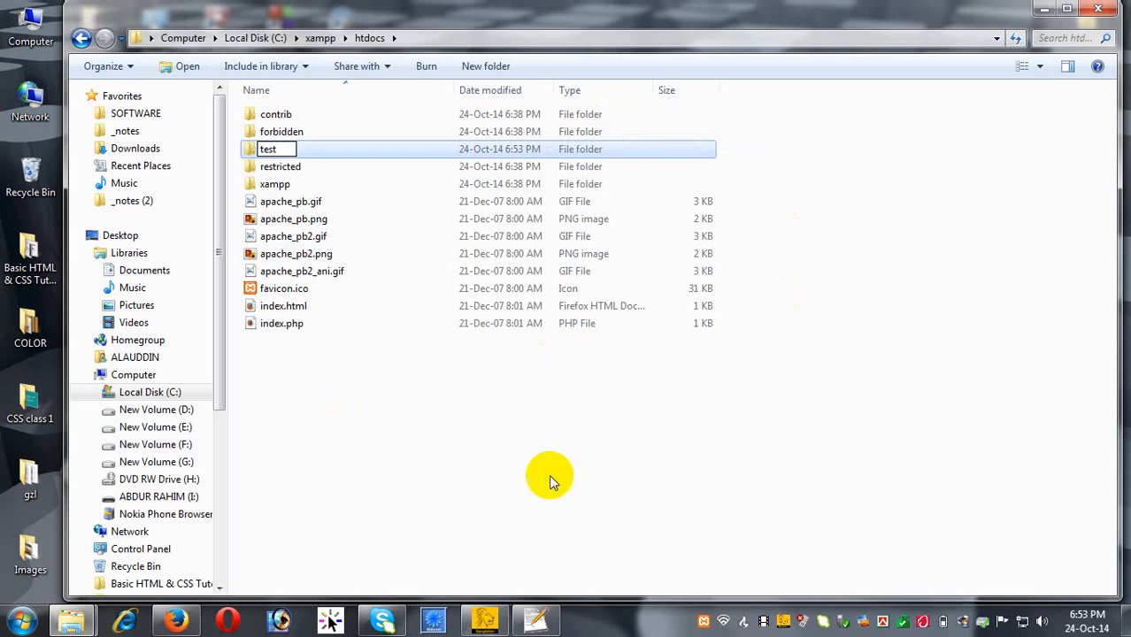
pyautogui.click(549, 474)
# Paste index.php into the test folder, then bring Firefox back.
pyautogui.doubleClick(275, 161)
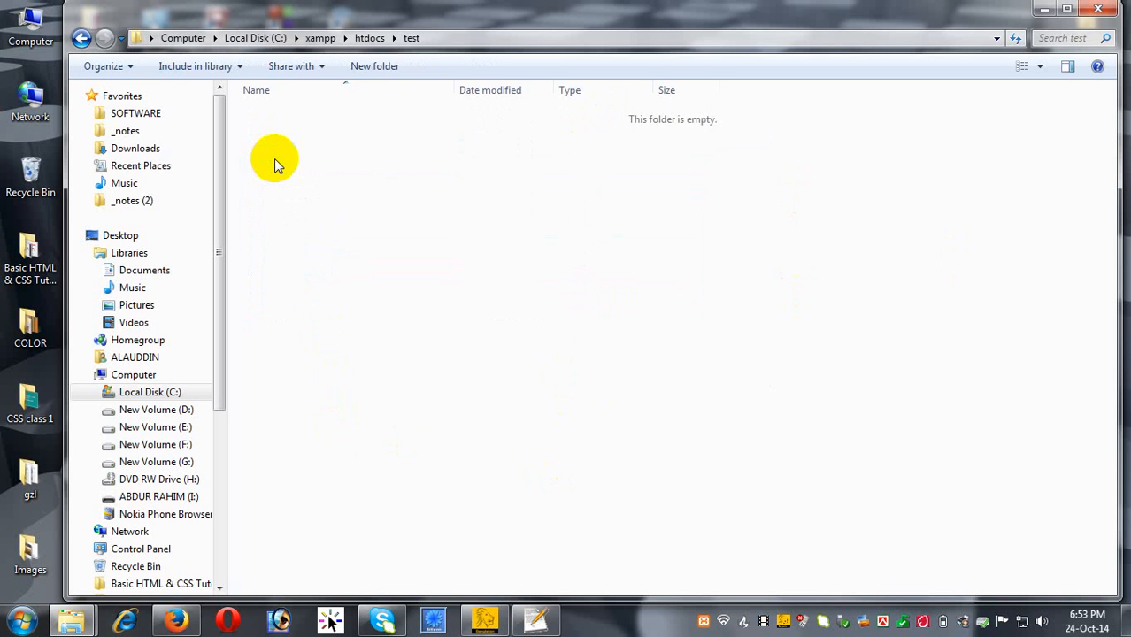
pyautogui.rightClick(275, 165)
pyautogui.click(358, 274)
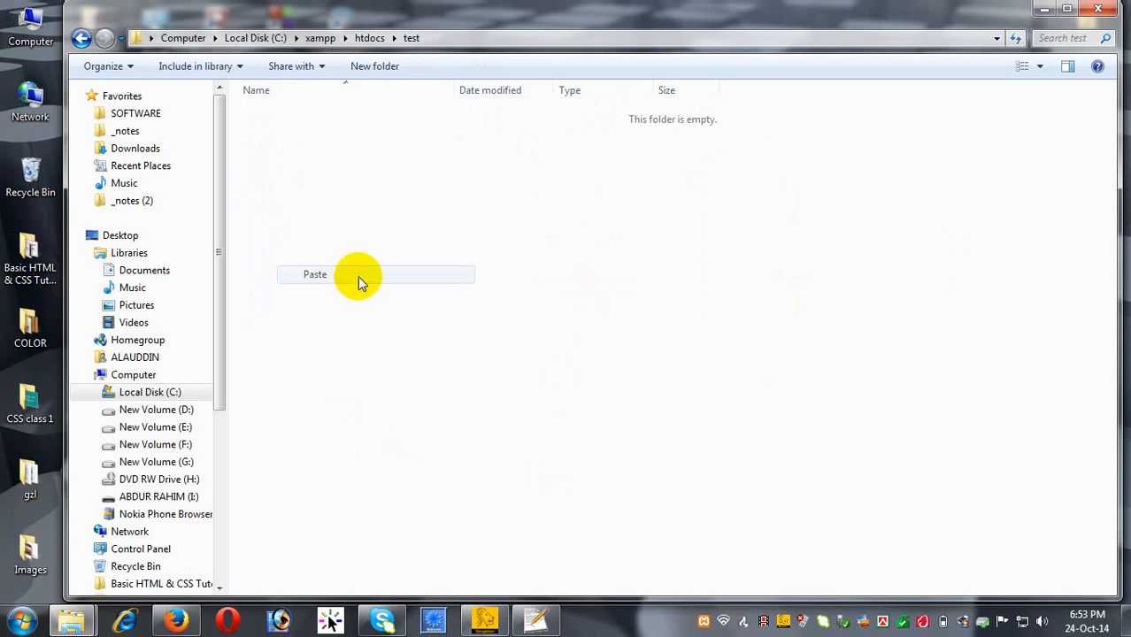
pyautogui.click(177, 625)
# Dismiss the downloads list and replace the page address with localhost/ via autocompletion.
pyautogui.click(1050, 41)
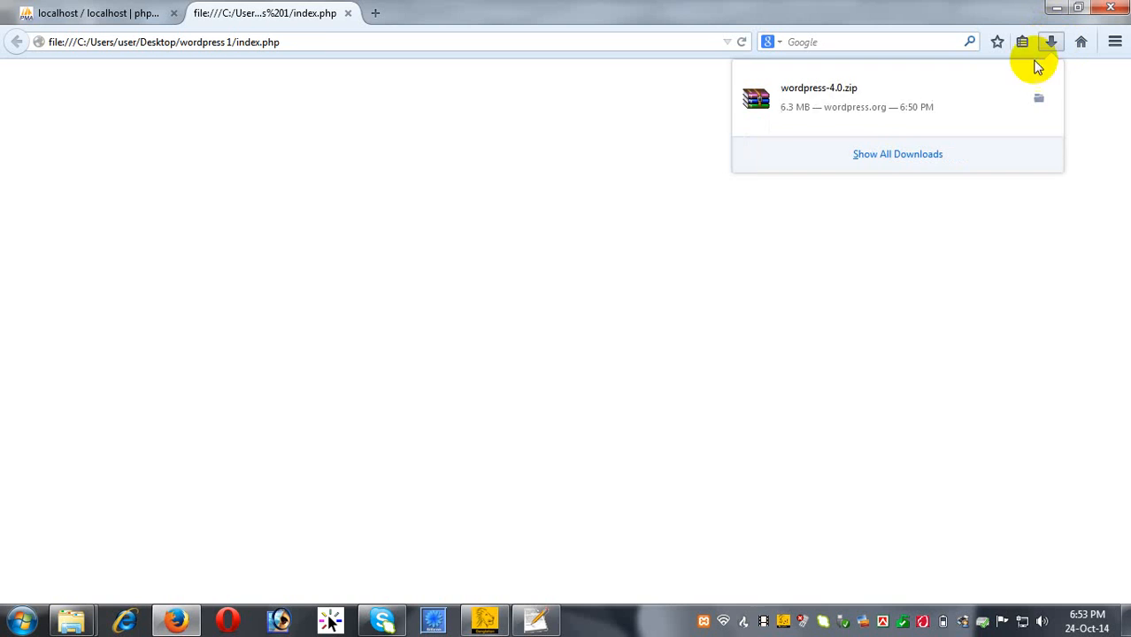
pyautogui.click(221, 159)
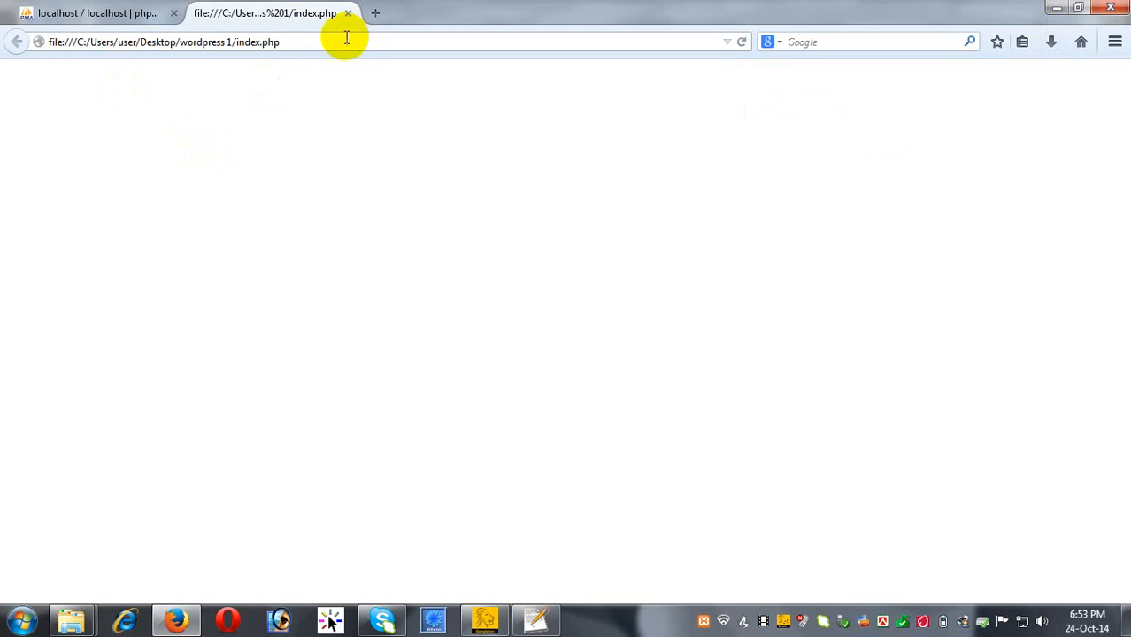
pyautogui.click(326, 46)
pyautogui.write('localhost/')
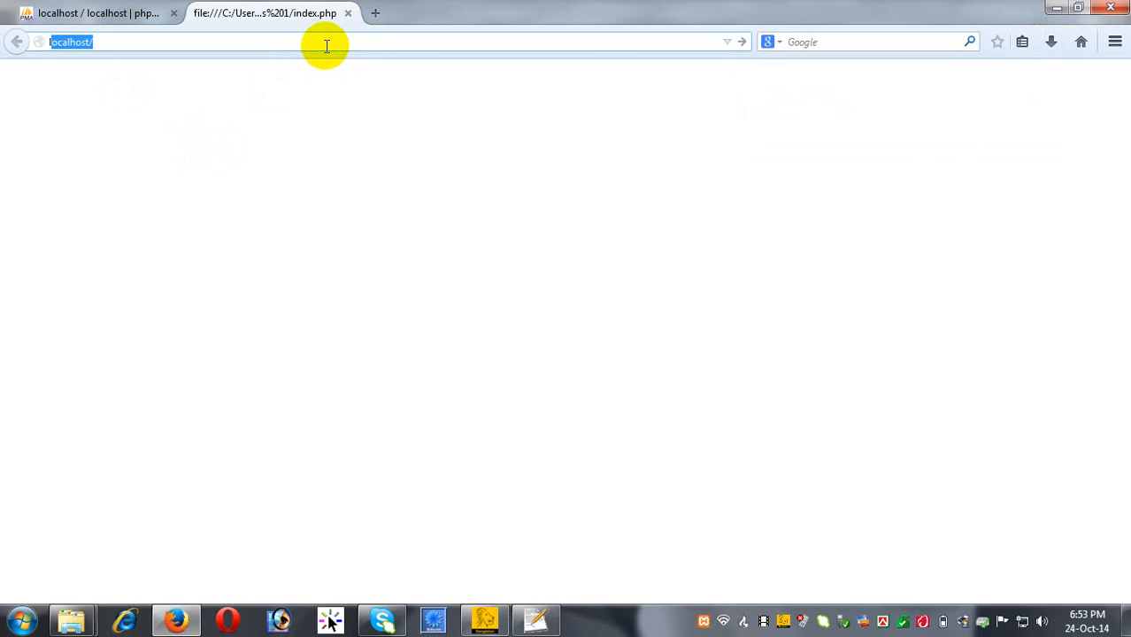
pyautogui.press('Return')
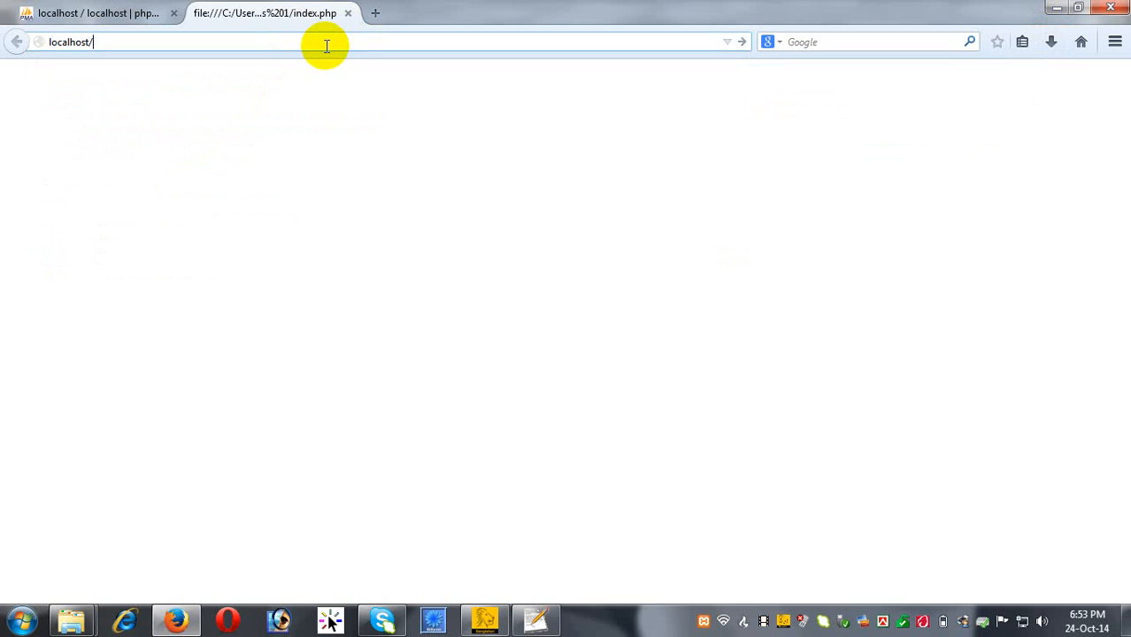
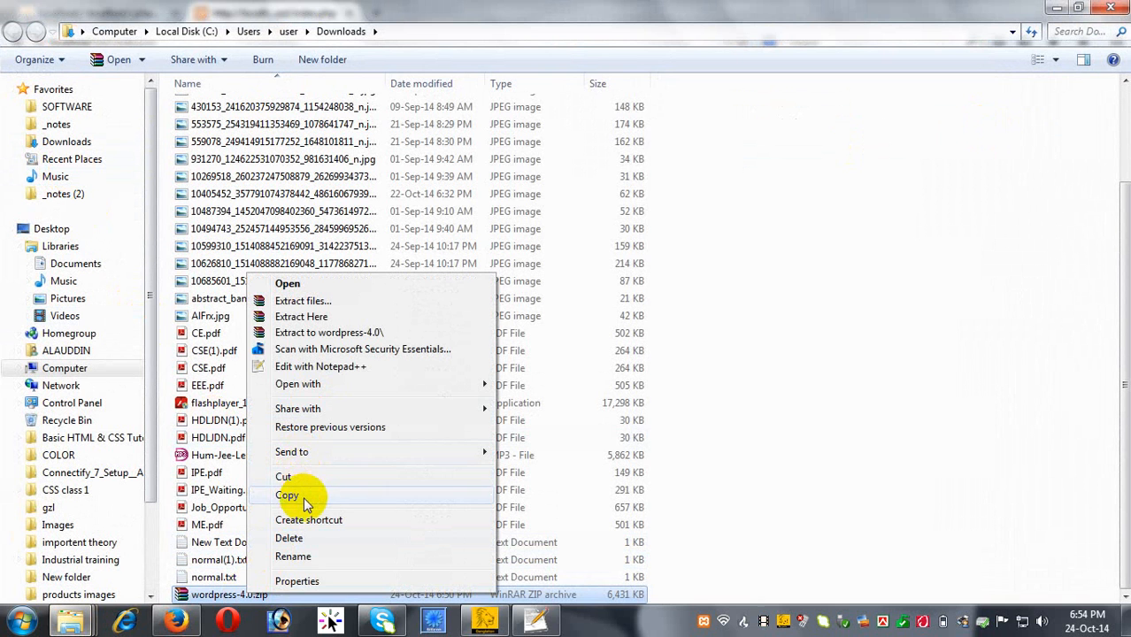
# Copy wordpress-4.0.zip into the wordpress 1 folder on the desktop.
pyautogui.click(293, 478)
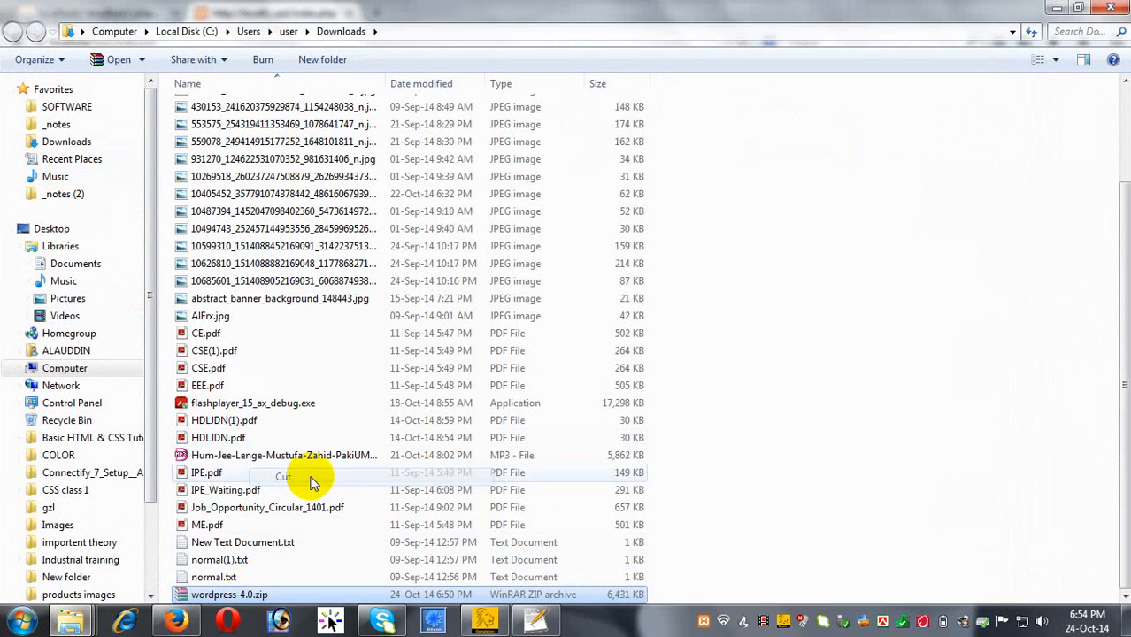
pyautogui.click(1111, 7)
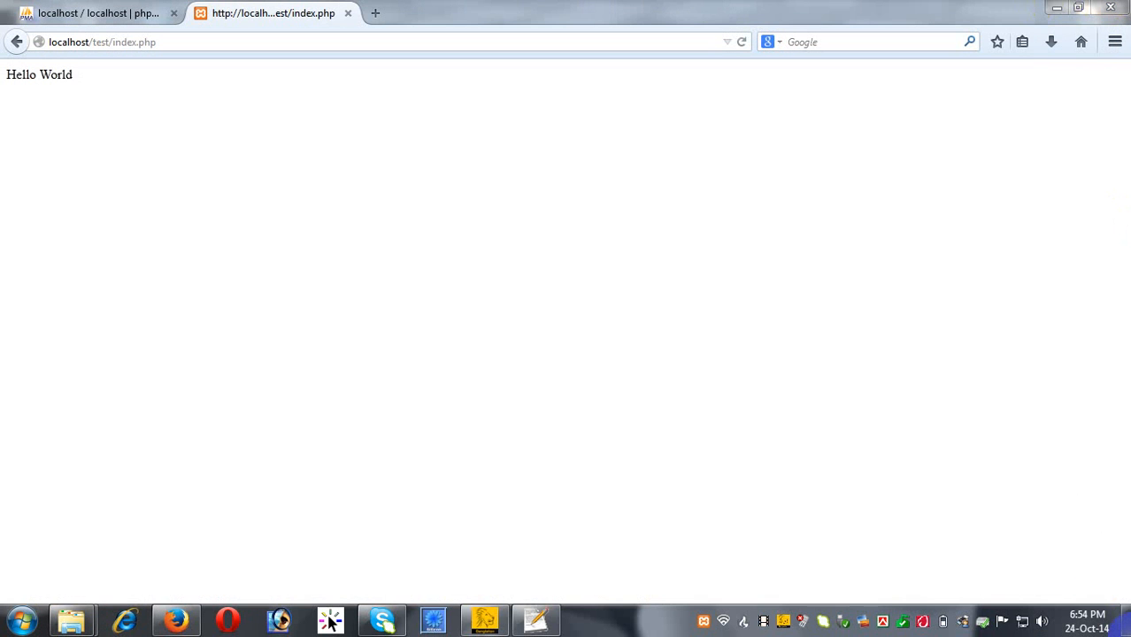
pyautogui.click(1125, 624)
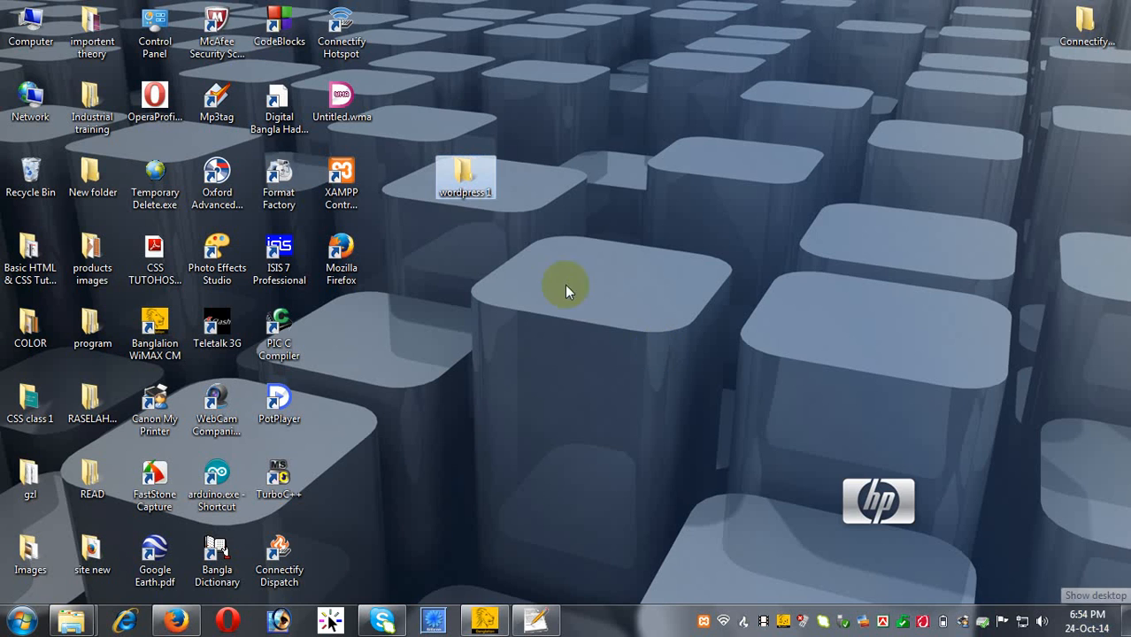
pyautogui.doubleClick(462, 171)
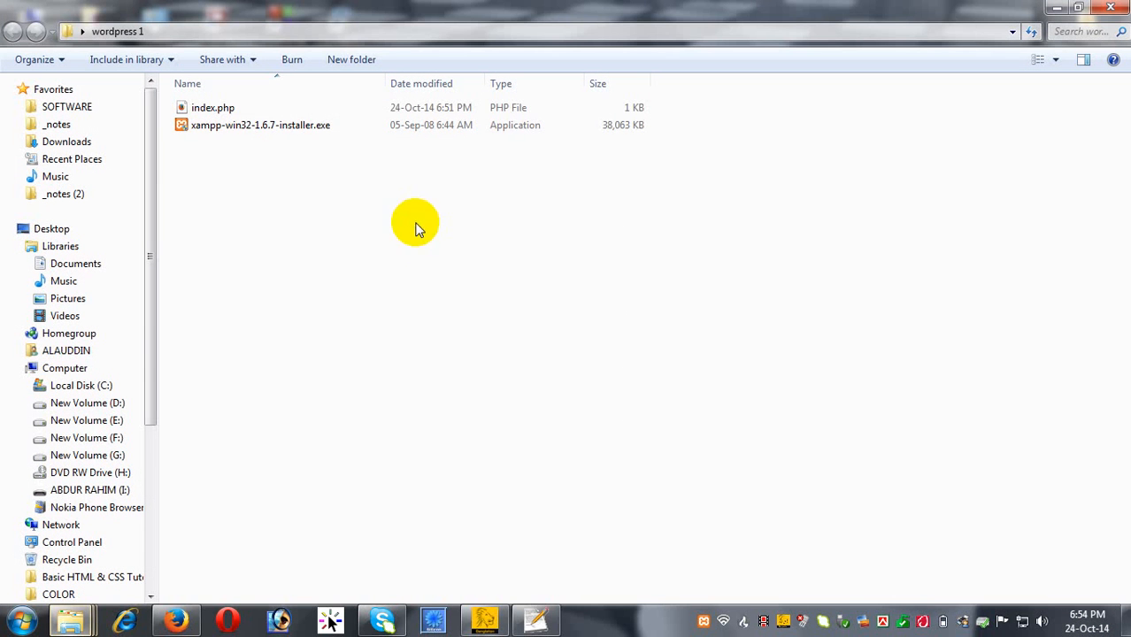
pyautogui.rightClick(416, 226)
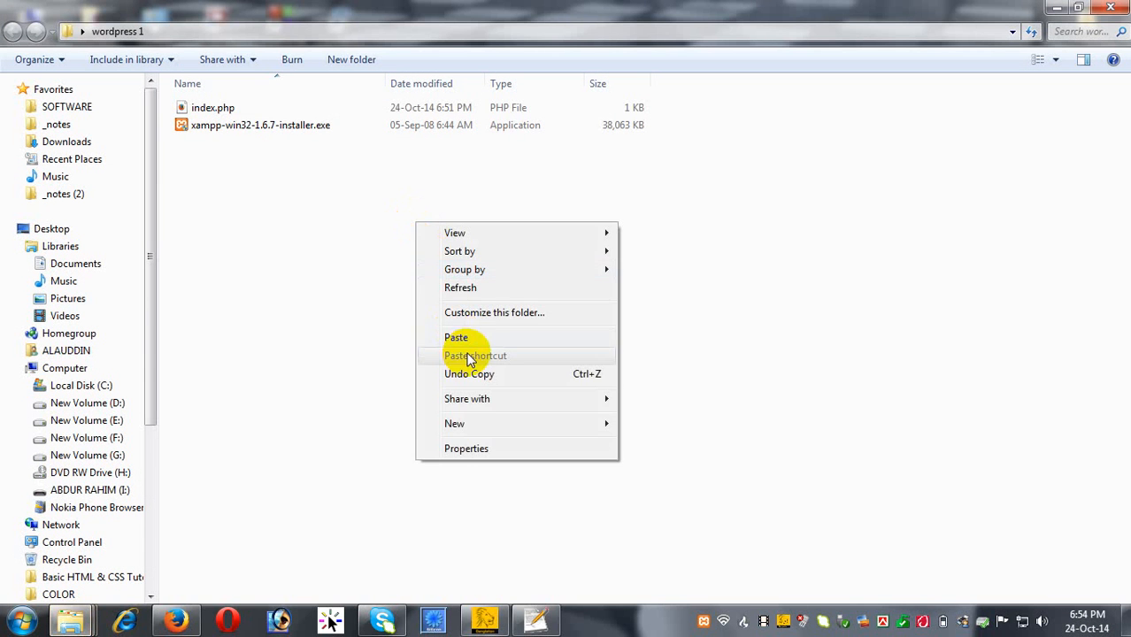
pyautogui.click(469, 335)
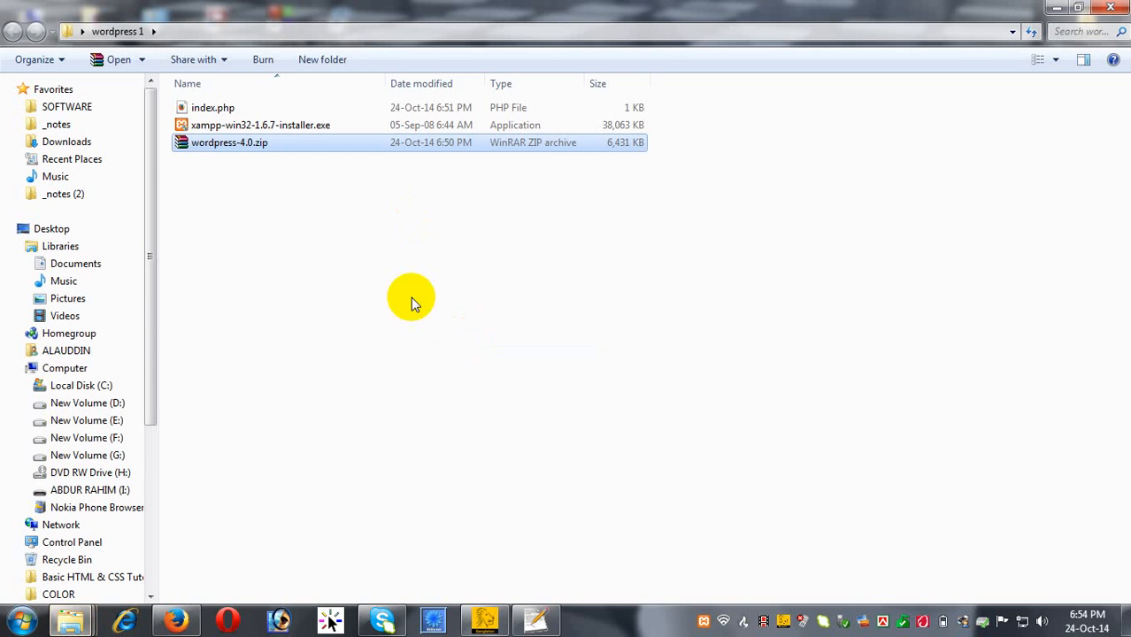
# Extract wordpress-4.0.zip into the wordpress 1 folder.
pyautogui.click(255, 143)
pyautogui.rightClick(253, 148)
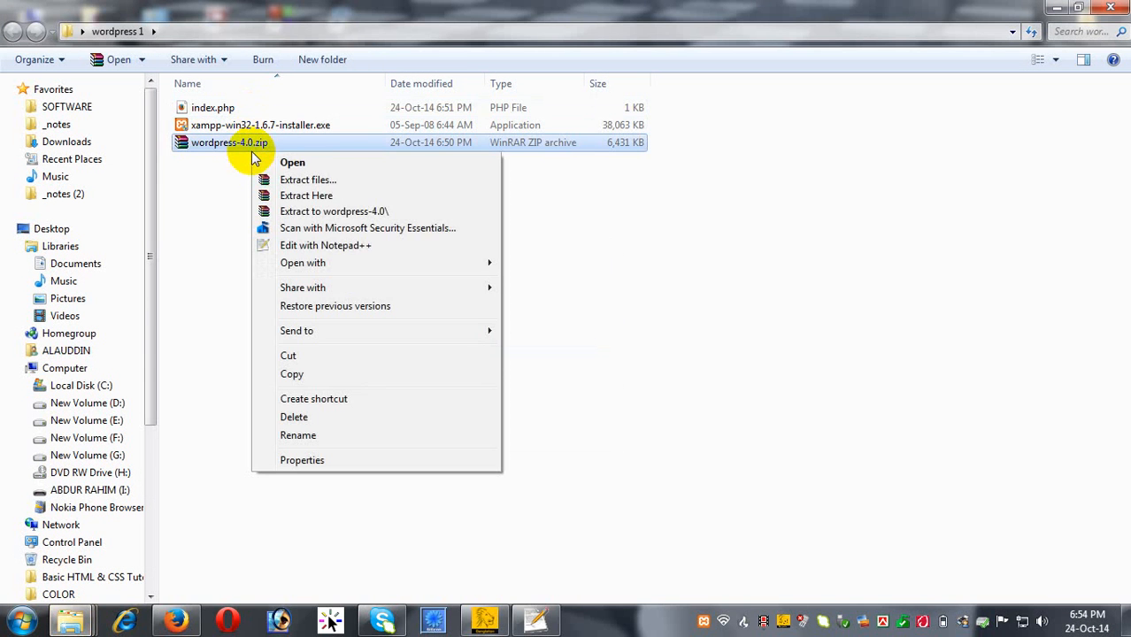
pyautogui.click(305, 180)
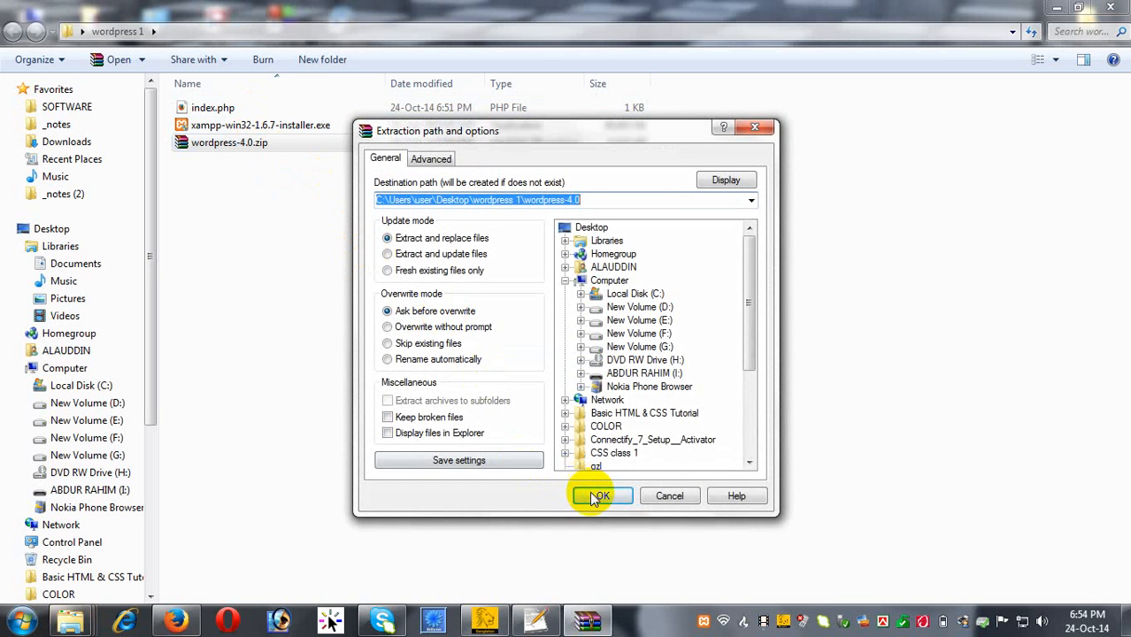
pyautogui.click(597, 498)
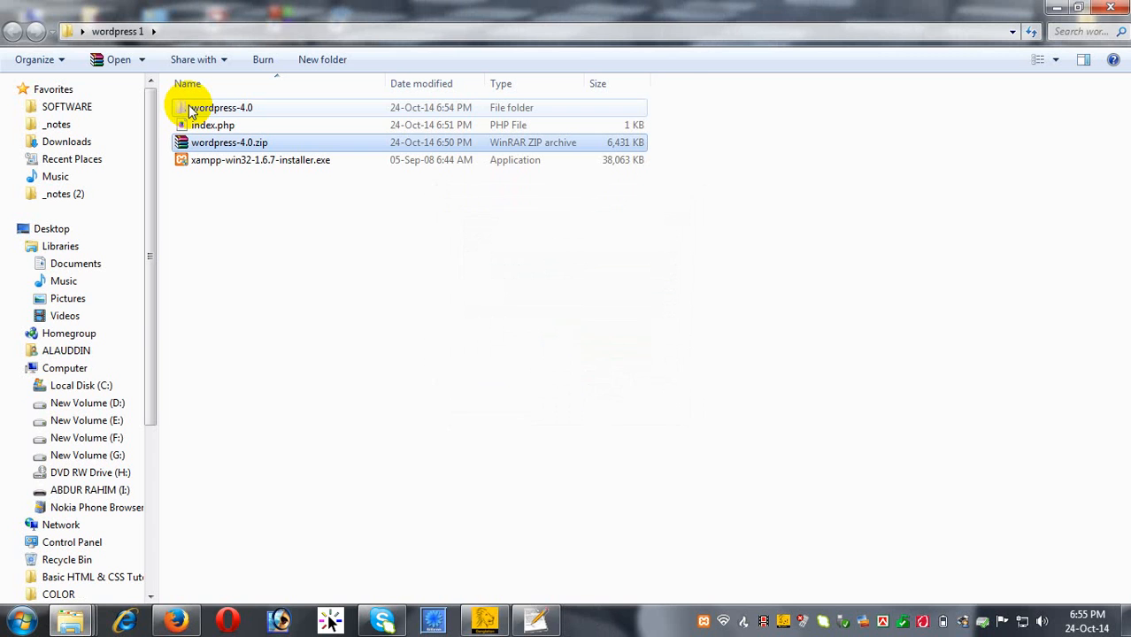
# Inside wordpress-4.0, rename the extracted wordpress folder to bassicweb.
pyautogui.doubleClick(192, 110)
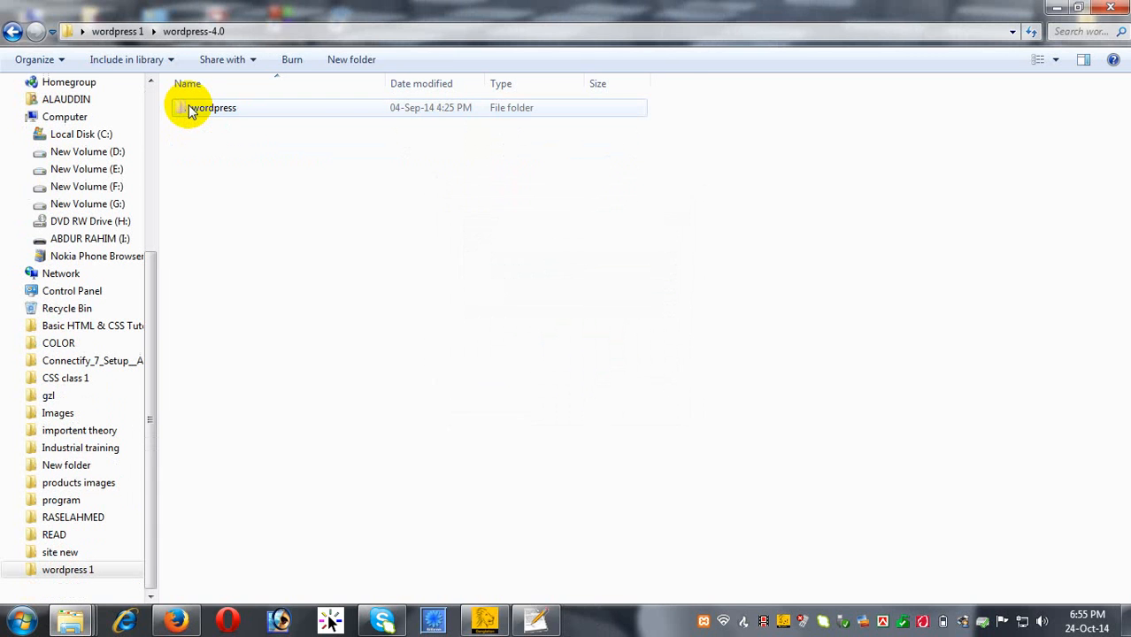
pyautogui.doubleClick(228, 116)
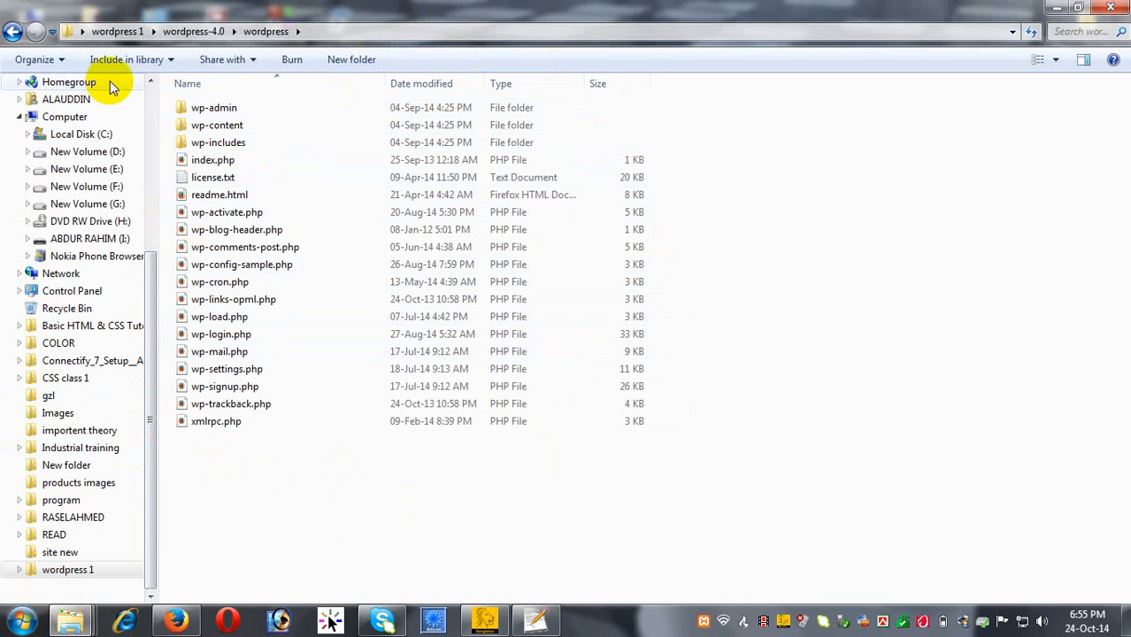
pyautogui.click(12, 32)
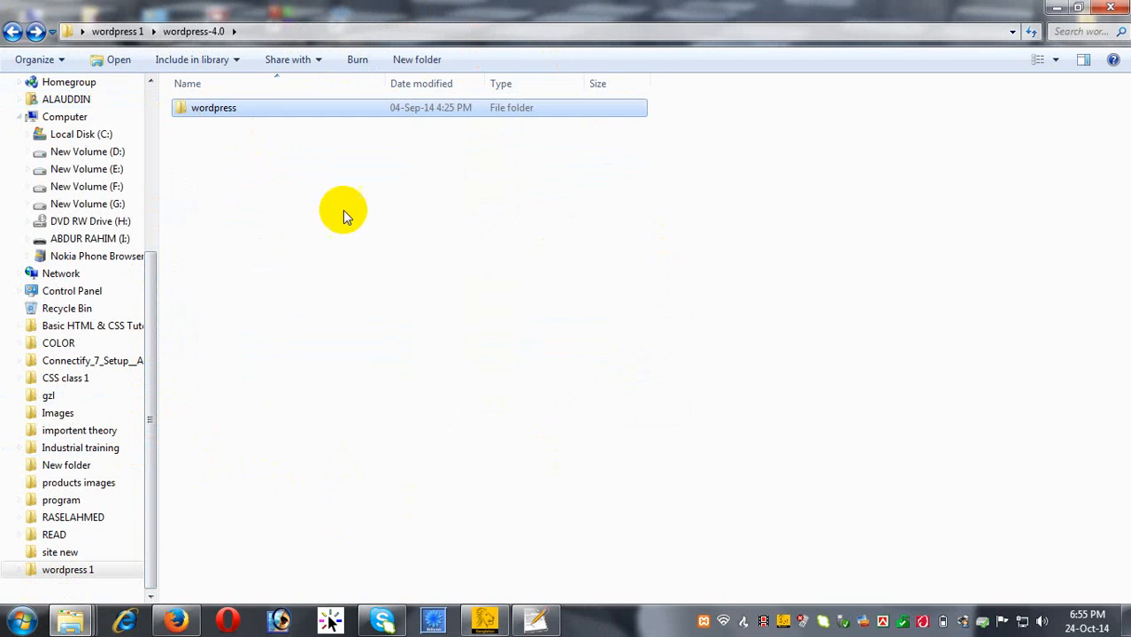
pyautogui.click(245, 123)
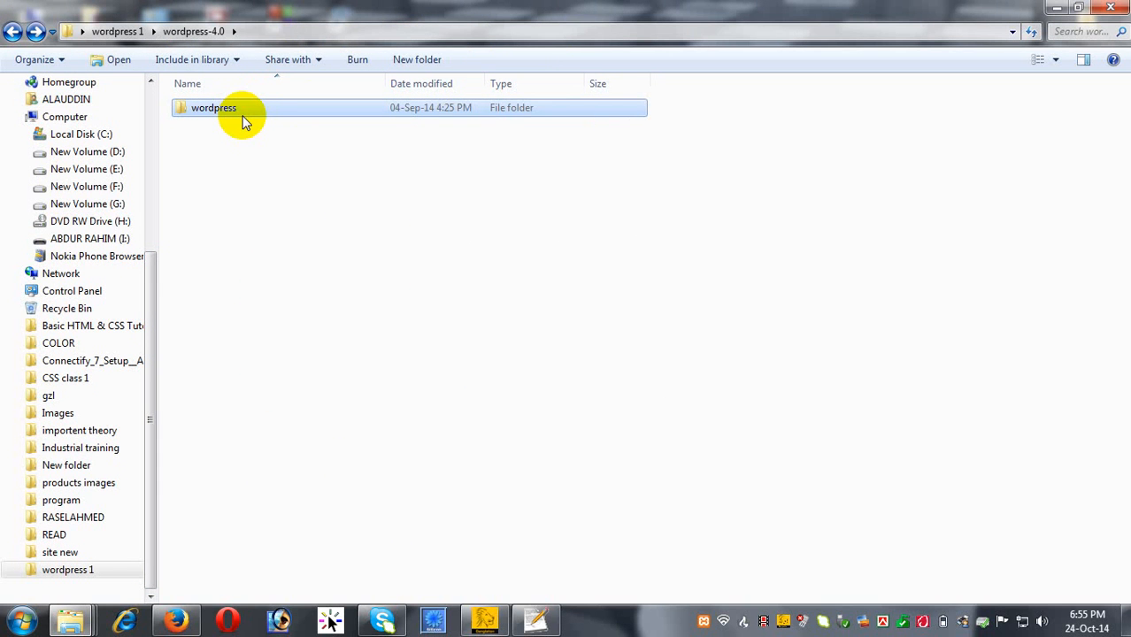
pyautogui.rightClick(245, 122)
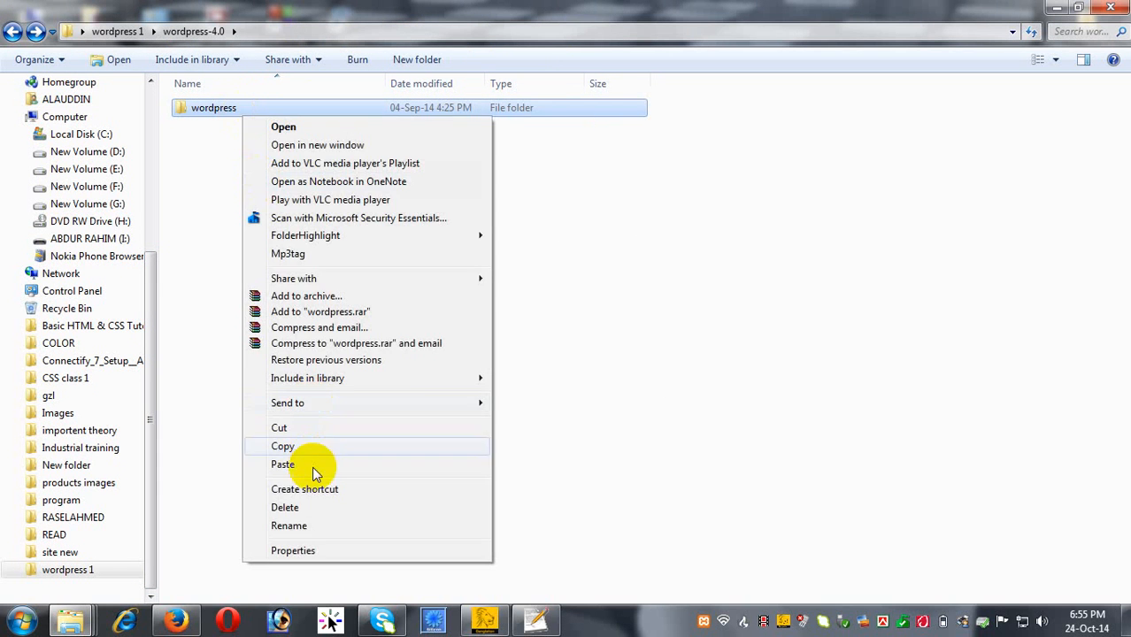
pyautogui.click(313, 525)
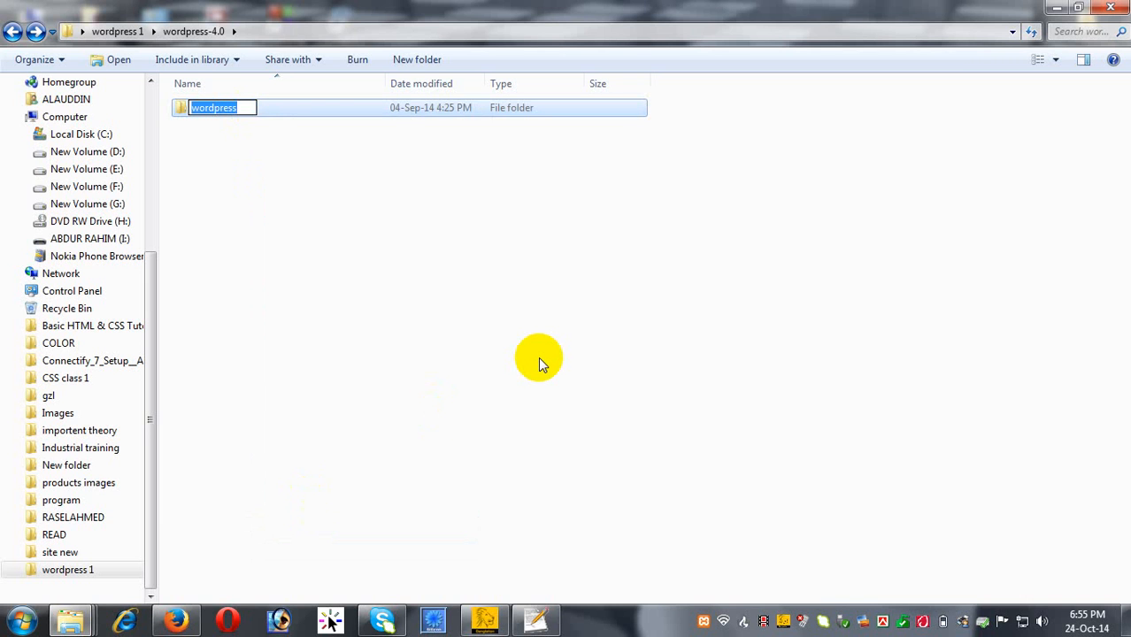
pyautogui.write('bassicweb')
pyautogui.click(539, 357)
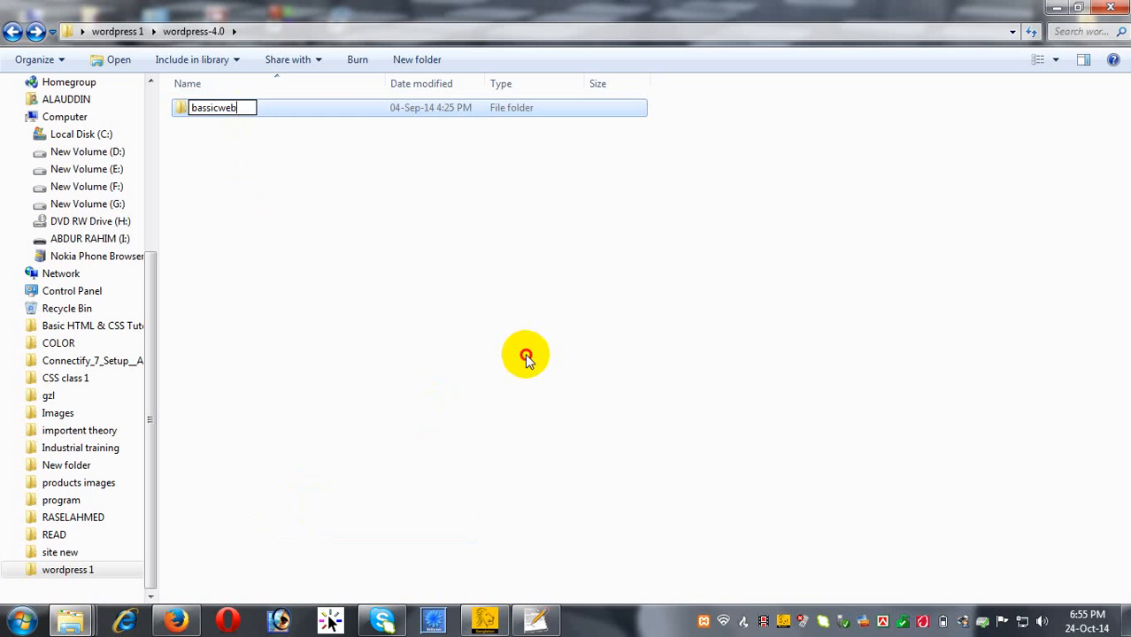
# Check the bassicweb folder's contents, then cut the folder for moving.
pyautogui.doubleClick(226, 114)
pyautogui.click(11, 34)
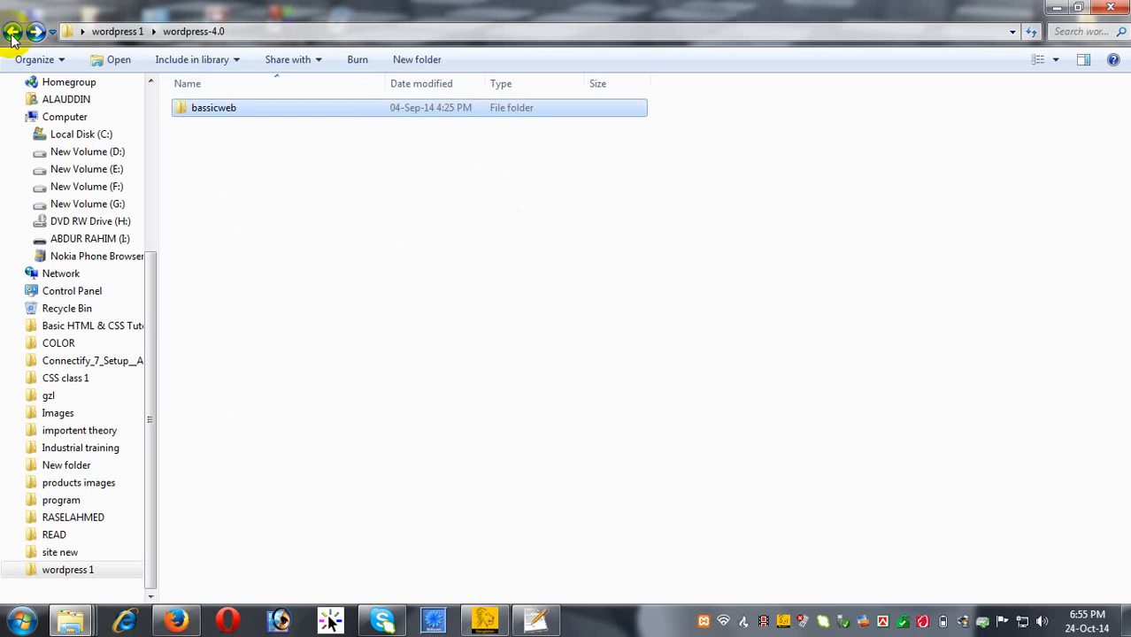
pyautogui.click(441, 329)
pyautogui.click(270, 113)
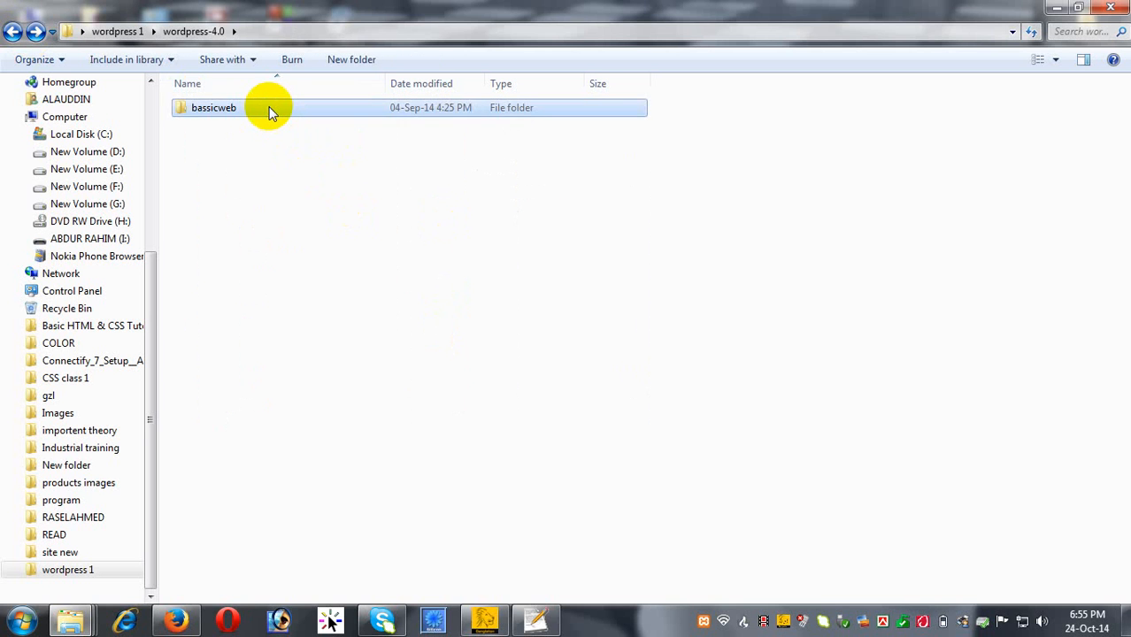
pyautogui.rightClick(270, 113)
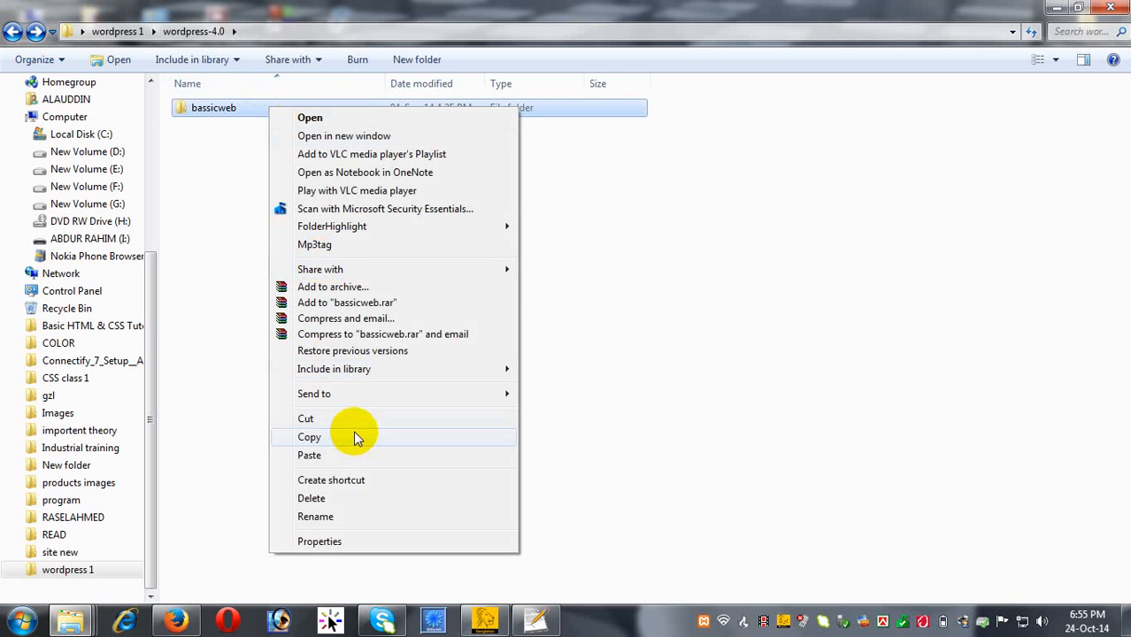
pyautogui.click(334, 417)
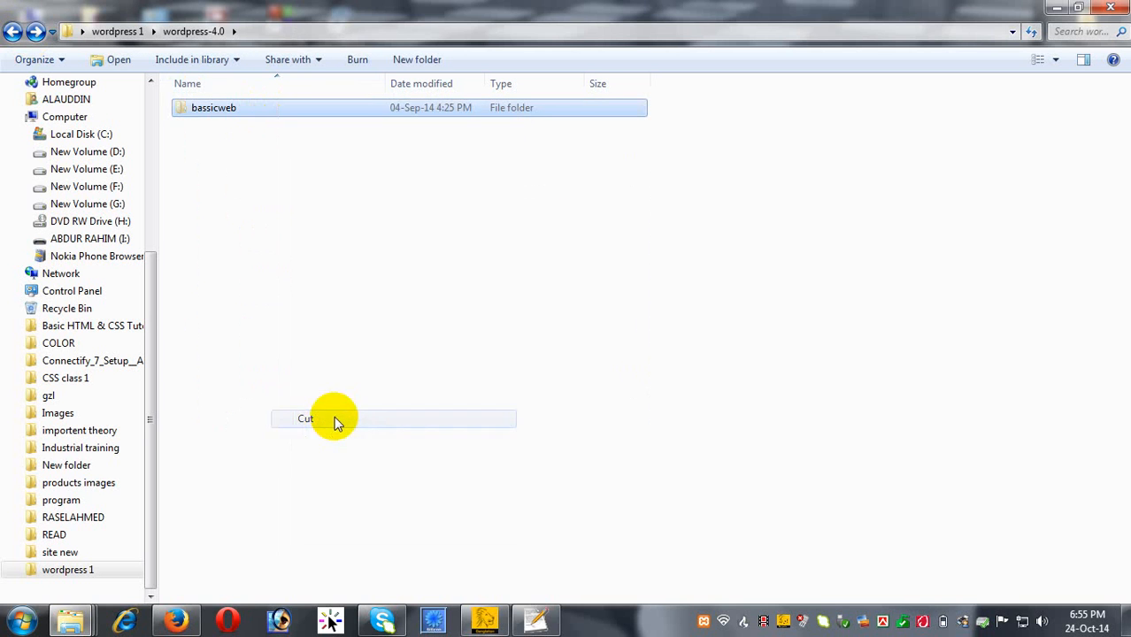
# Paste the bassicweb folder into C:\xampp\htdocs.
pyautogui.click(92, 137)
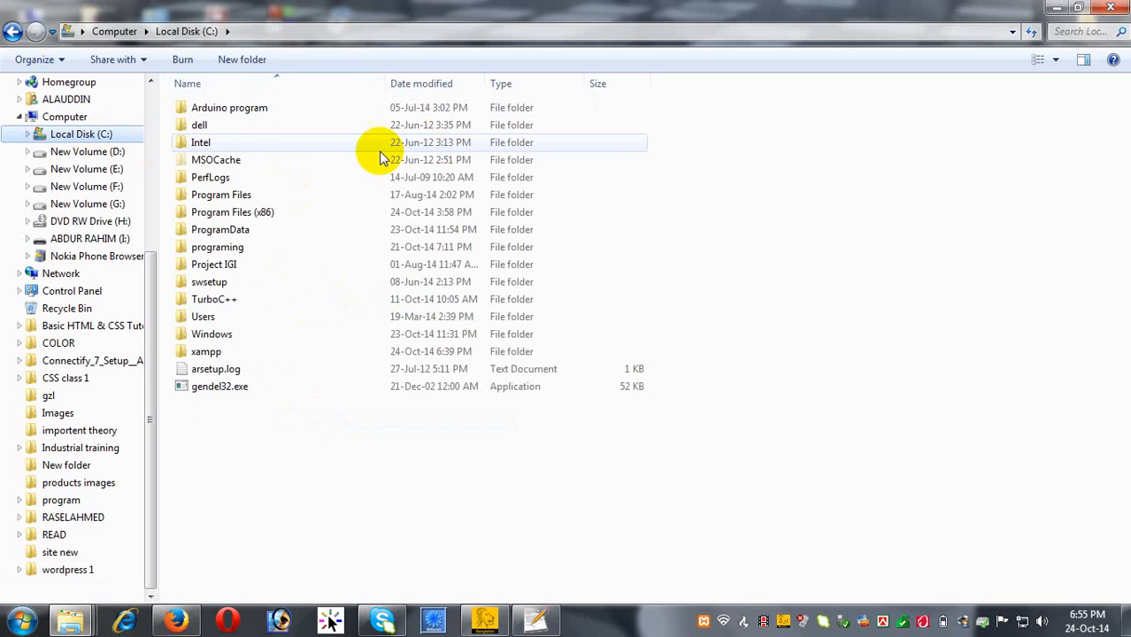
pyautogui.doubleClick(229, 352)
pyautogui.doubleClick(215, 175)
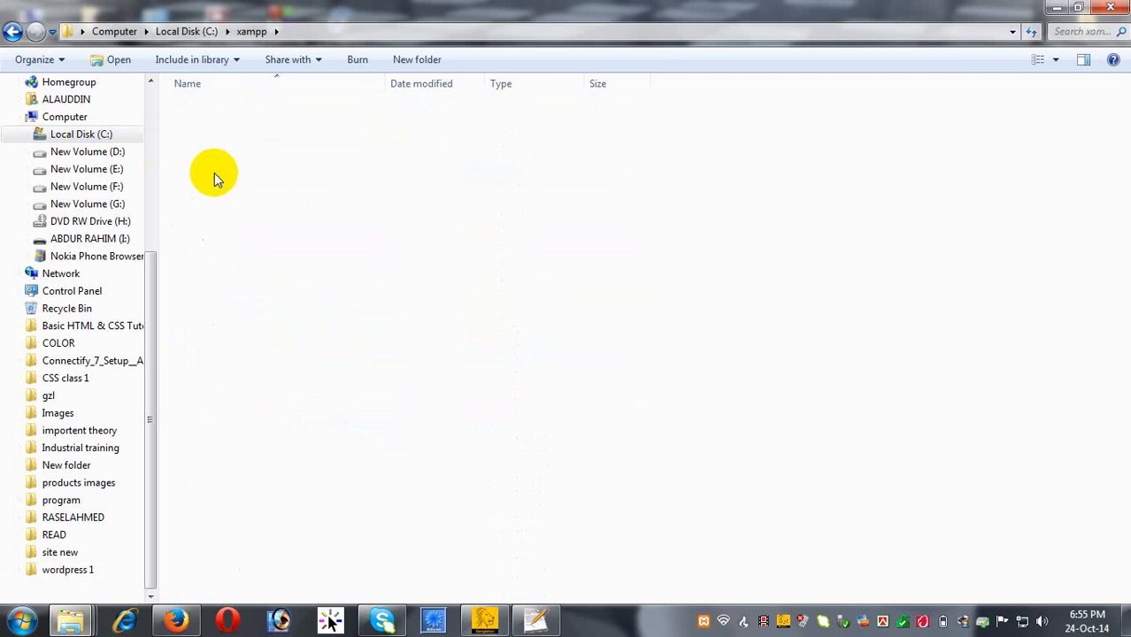
pyautogui.rightClick(502, 407)
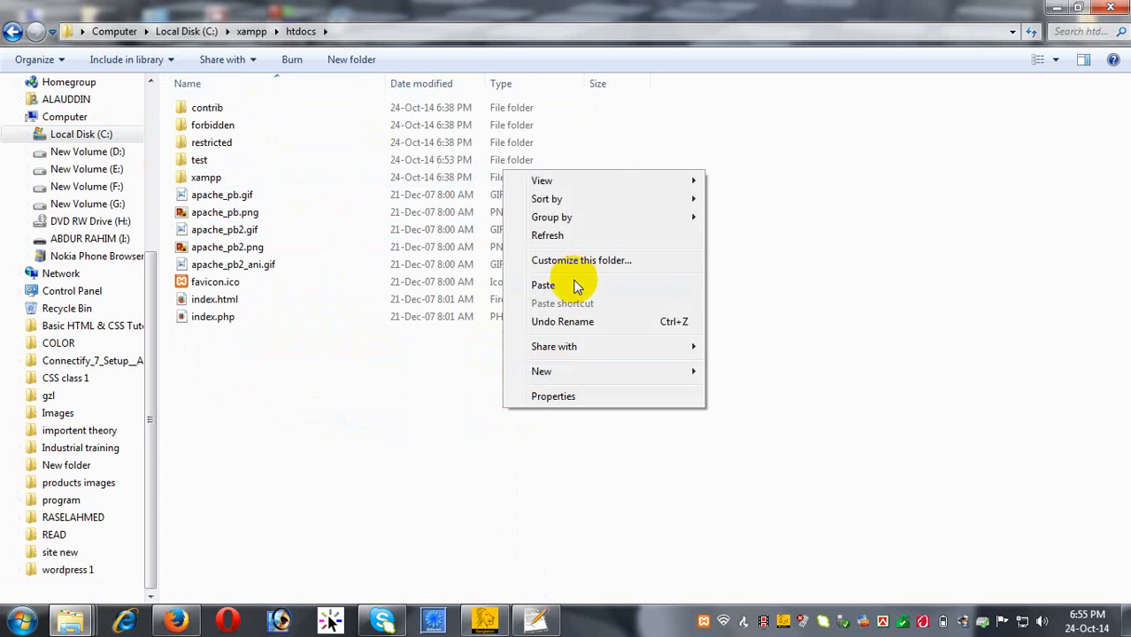
pyautogui.click(576, 285)
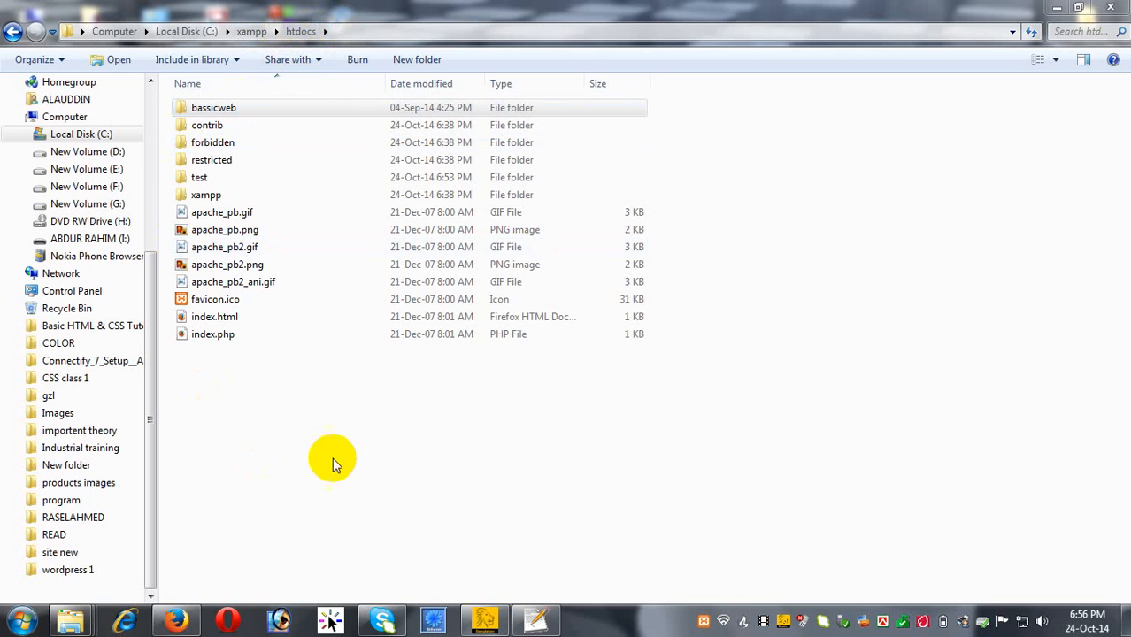
pyautogui.click(279, 112)
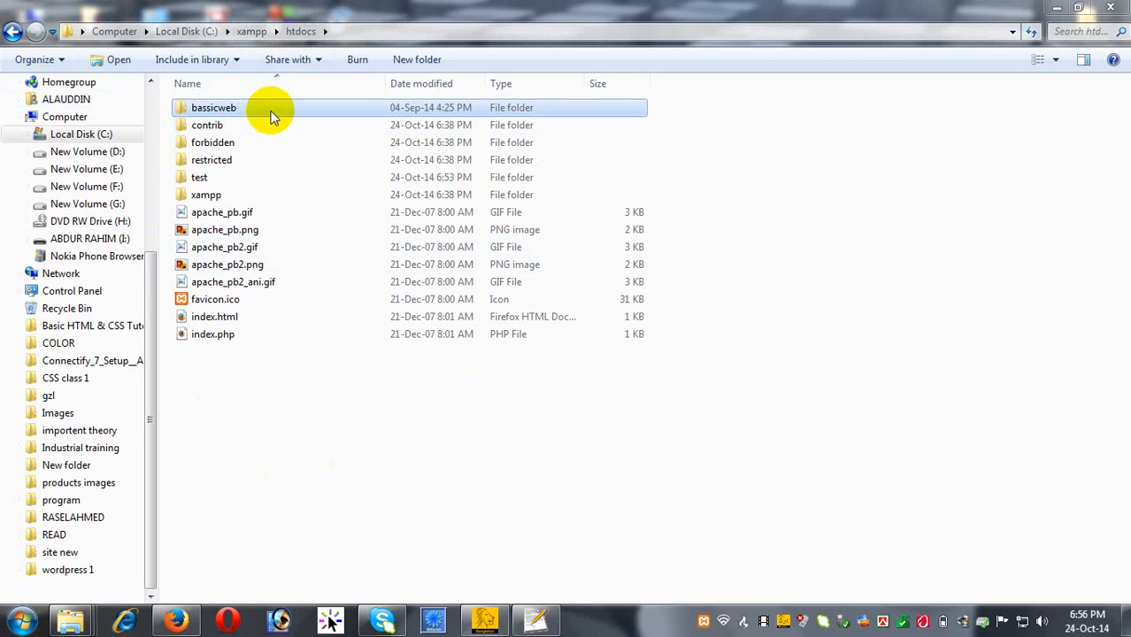
# Load localhost/basicweb in a new Firefox tab, which returns Error 404.
pyautogui.click(176, 619)
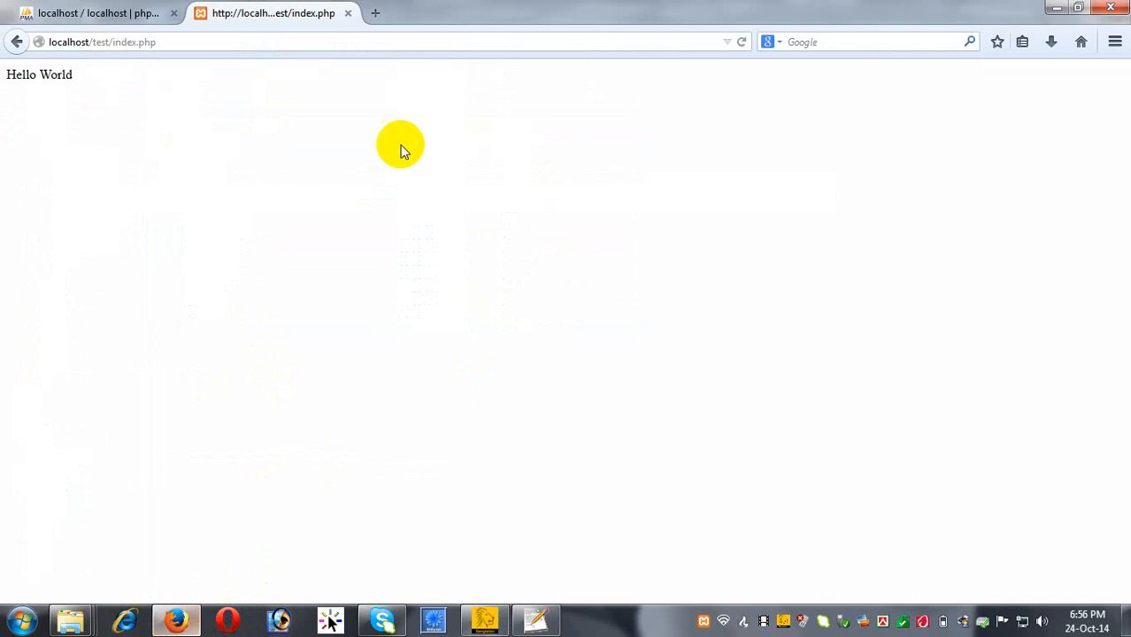
pyautogui.click(376, 15)
pyautogui.click(299, 18)
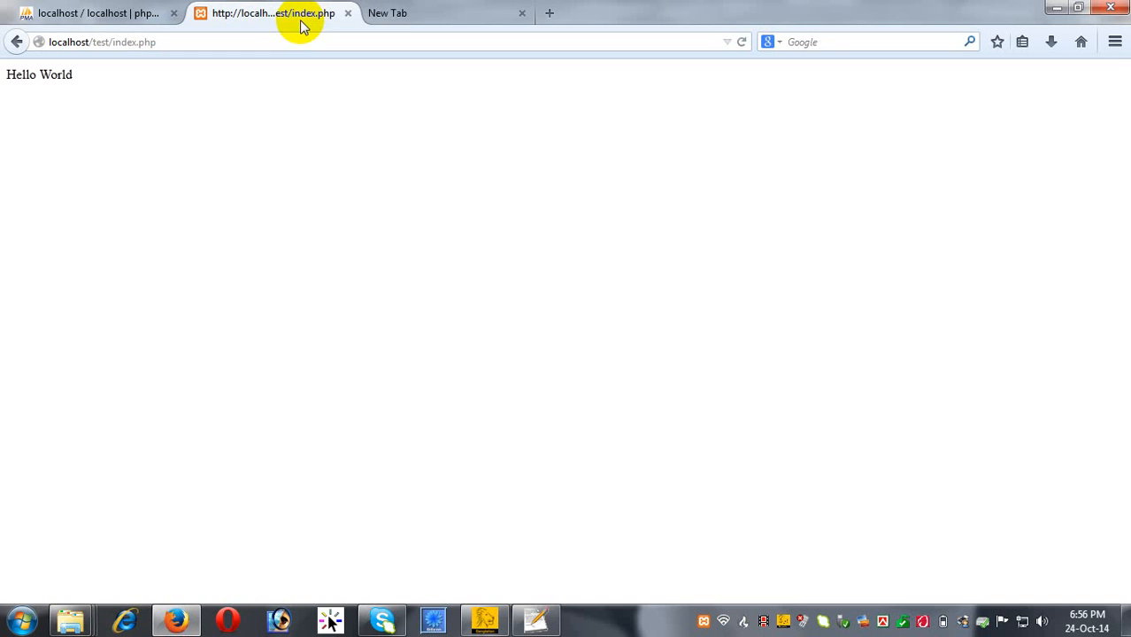
pyautogui.click(408, 12)
pyautogui.write('localhost/')
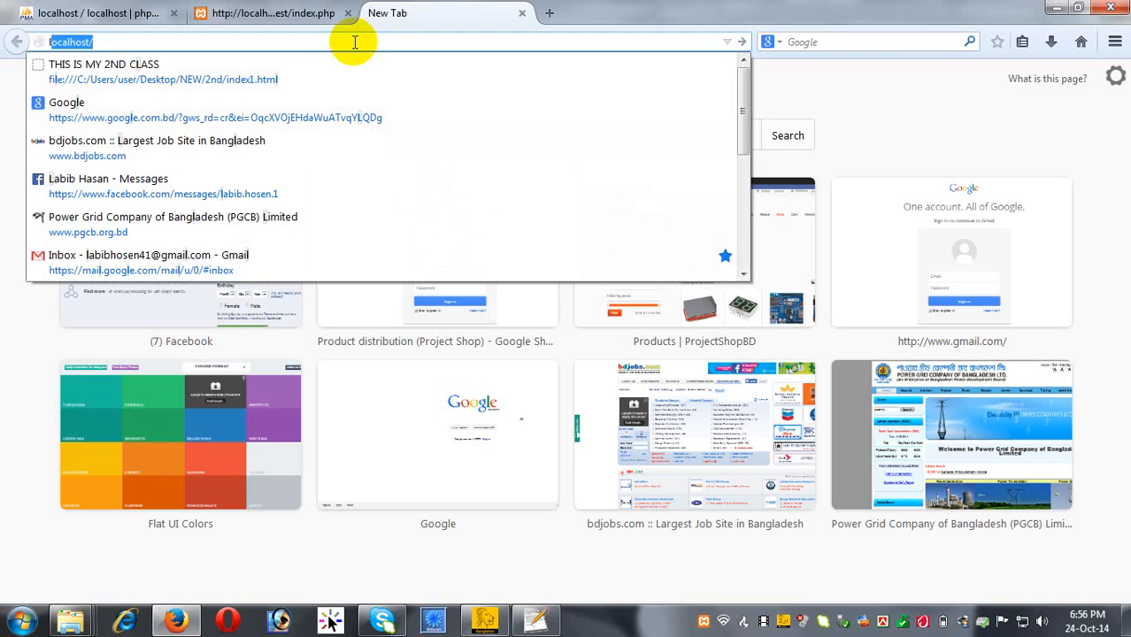
pyautogui.press('Right')
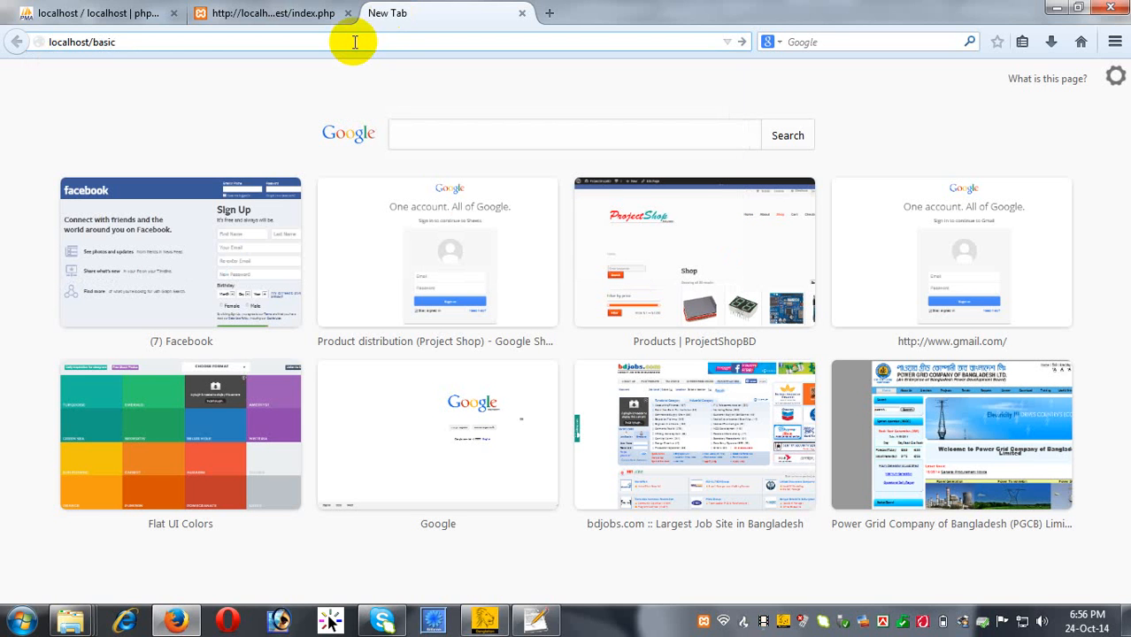
pyautogui.press('Return')
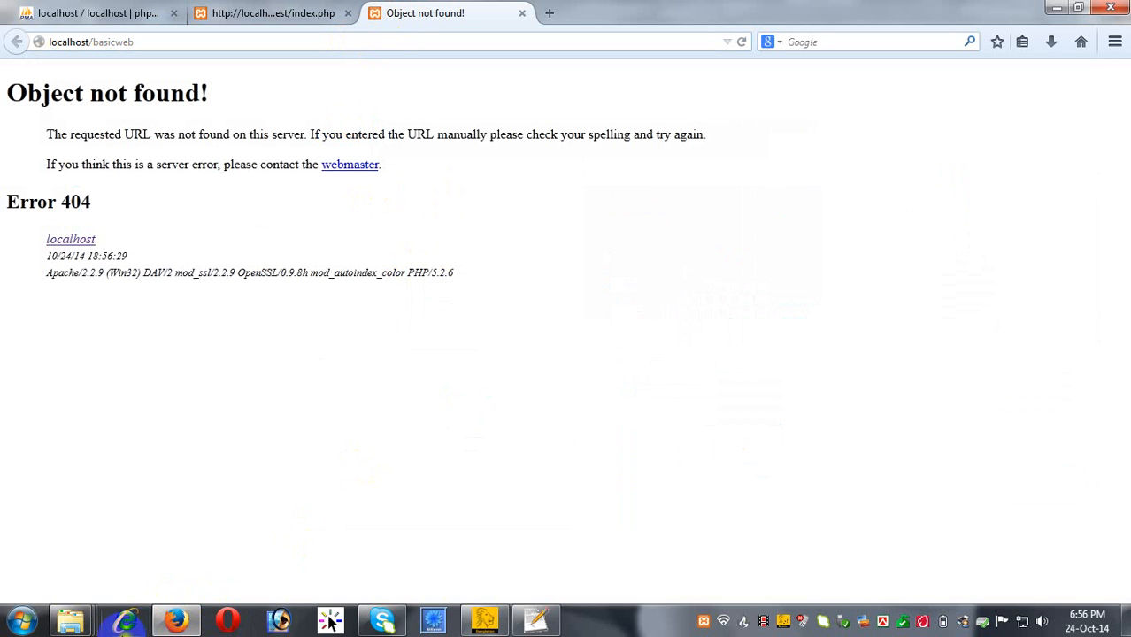
# Correct the htdocs folder name from bassicweb to basicweb.
pyautogui.moveTo(95, 624)
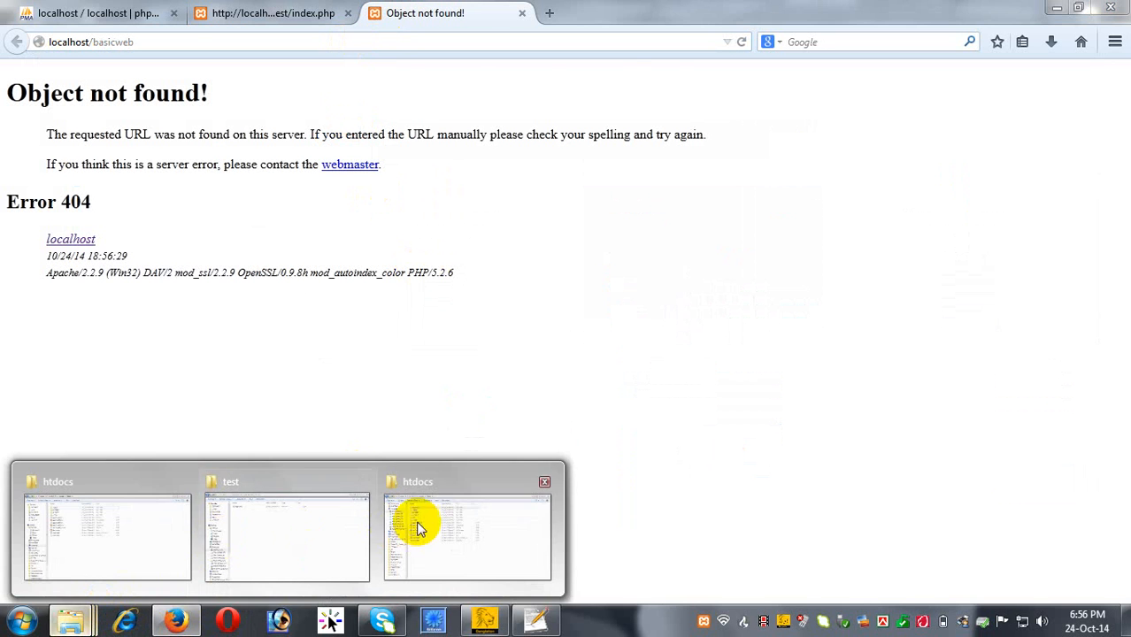
pyautogui.click(417, 523)
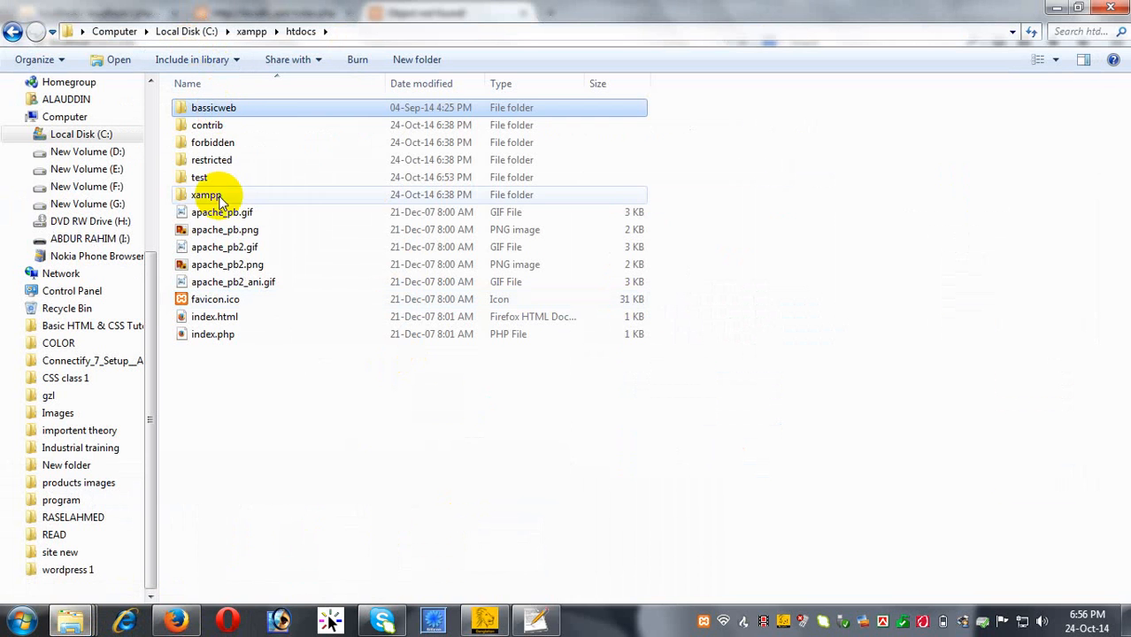
pyautogui.rightClick(219, 107)
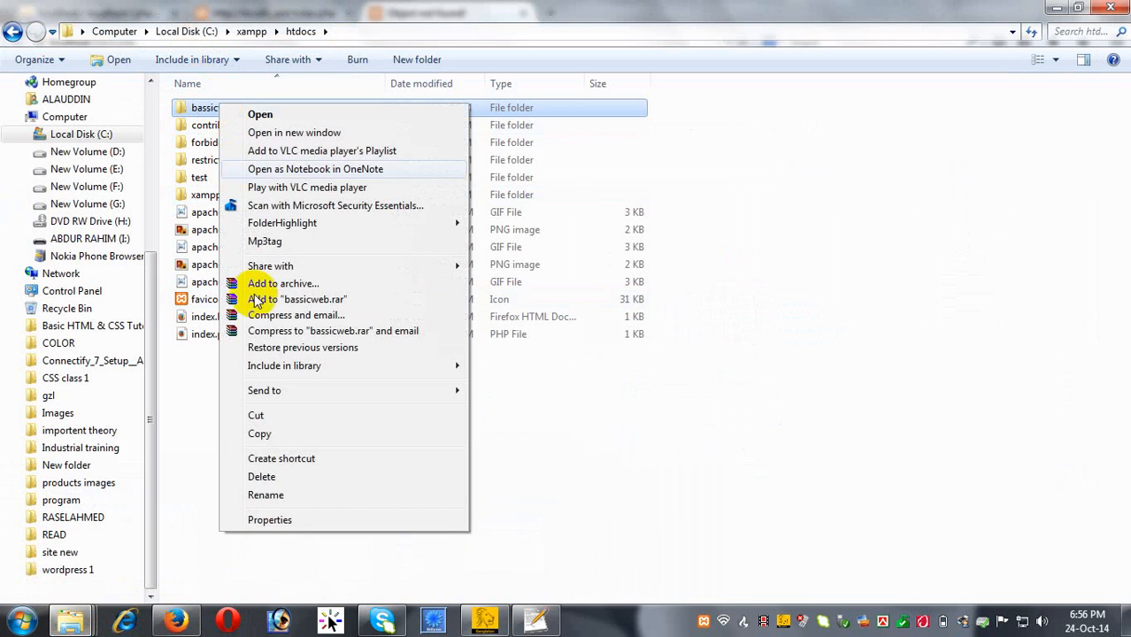
pyautogui.click(260, 495)
pyautogui.click(206, 111)
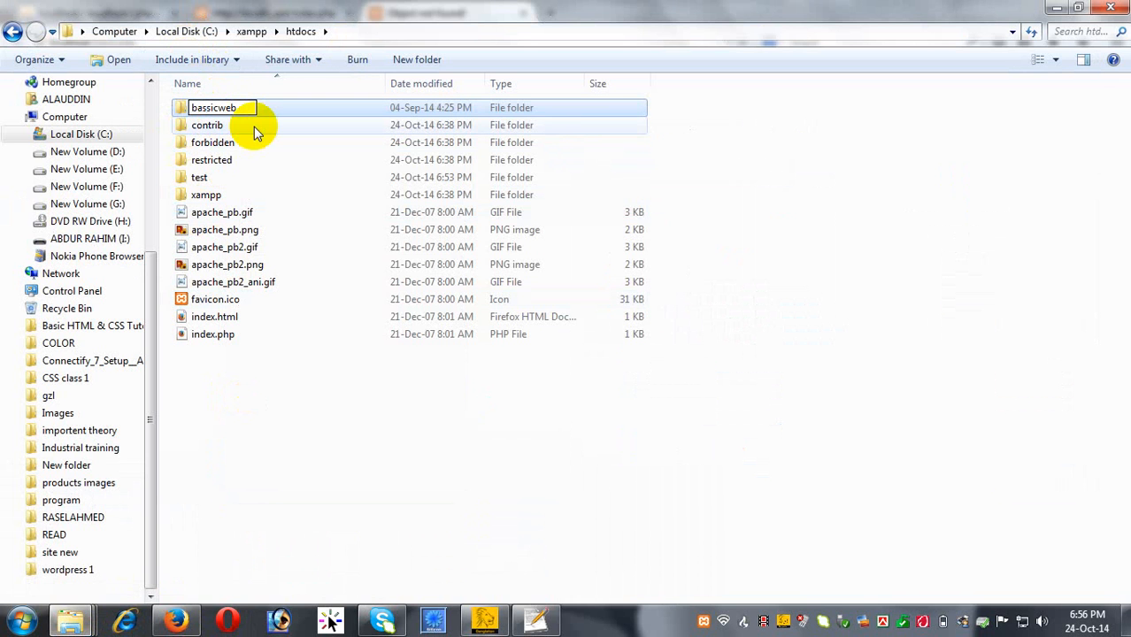
pyautogui.click(378, 473)
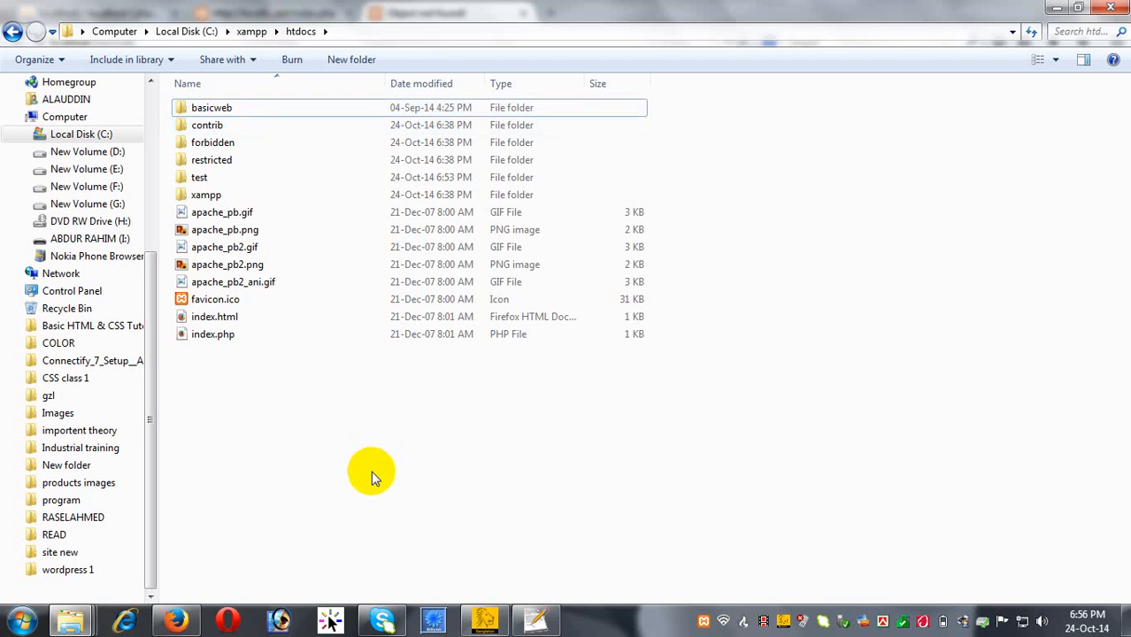
pyautogui.click(180, 619)
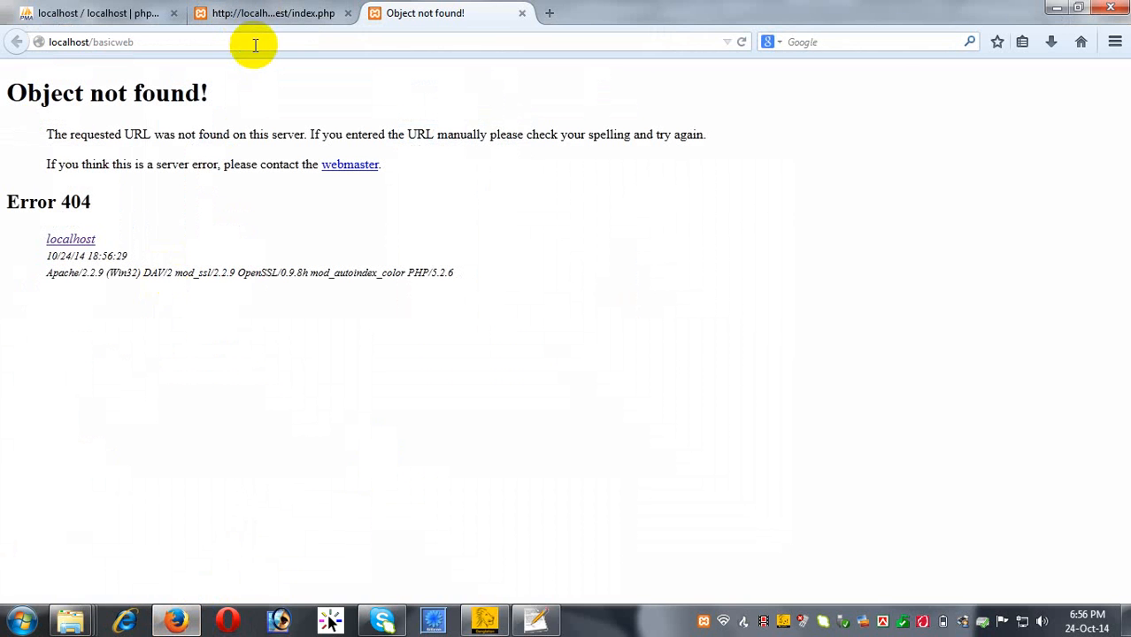
# Reload localhost/basicweb and advance setup in English (United States) to the database form.
pyautogui.click(255, 43)
pyautogui.press('Return')
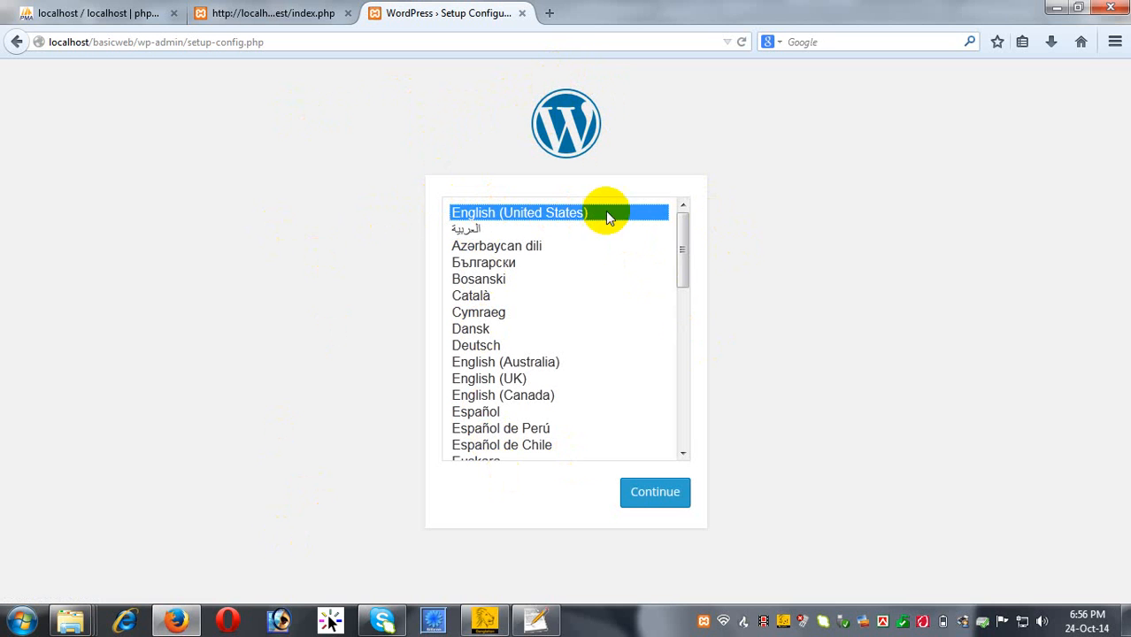
pyautogui.click(670, 505)
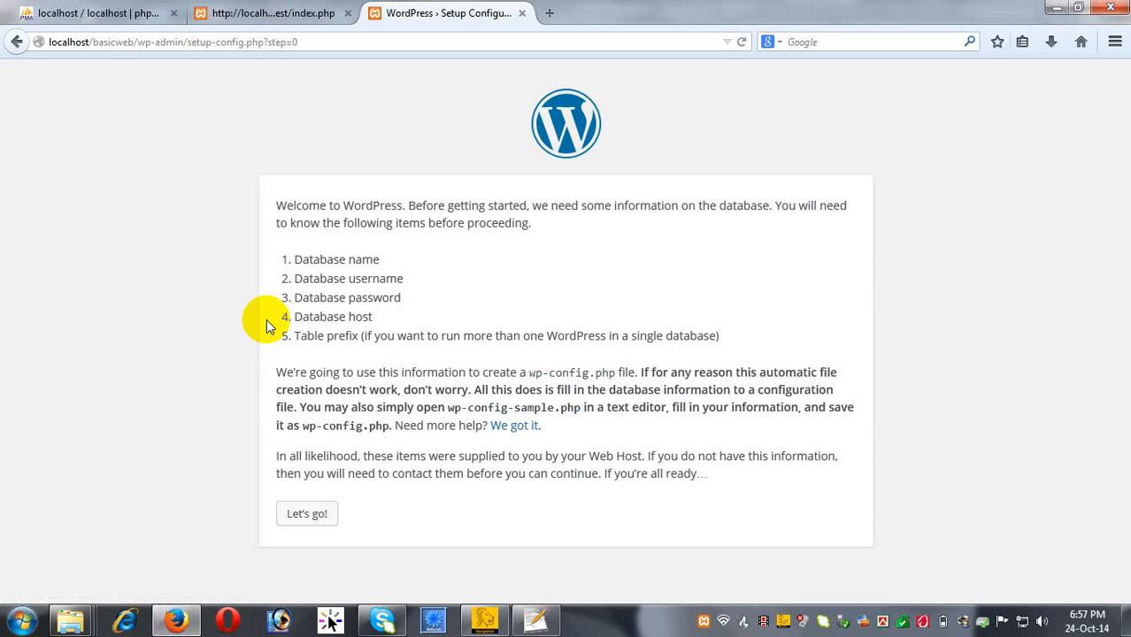
pyautogui.click(312, 515)
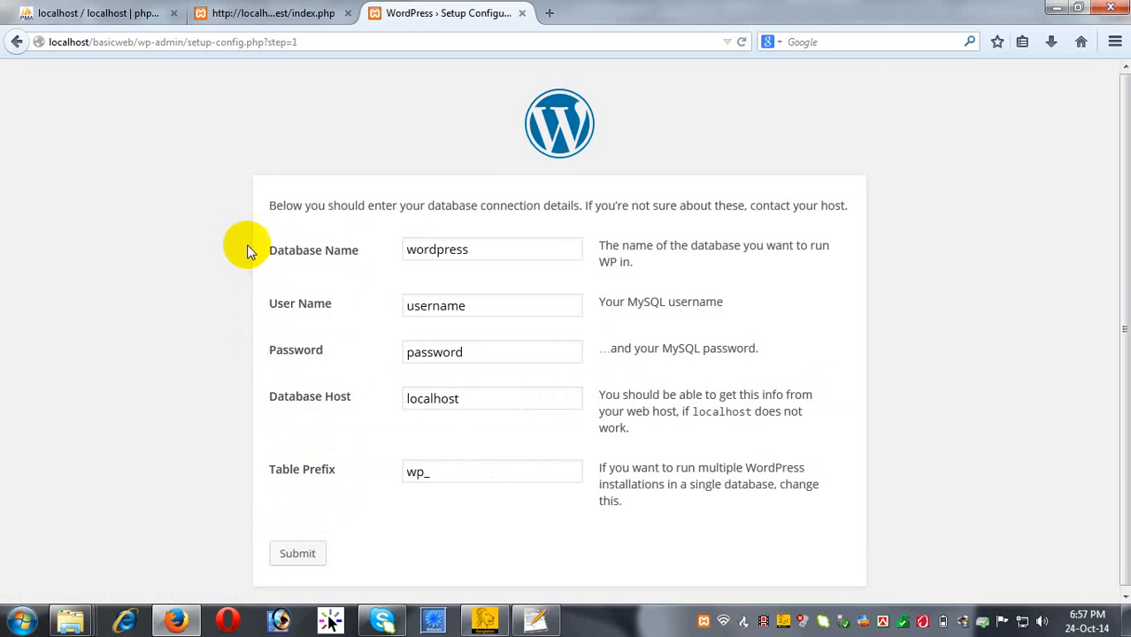
pyautogui.scroll(-1, 246, 245)
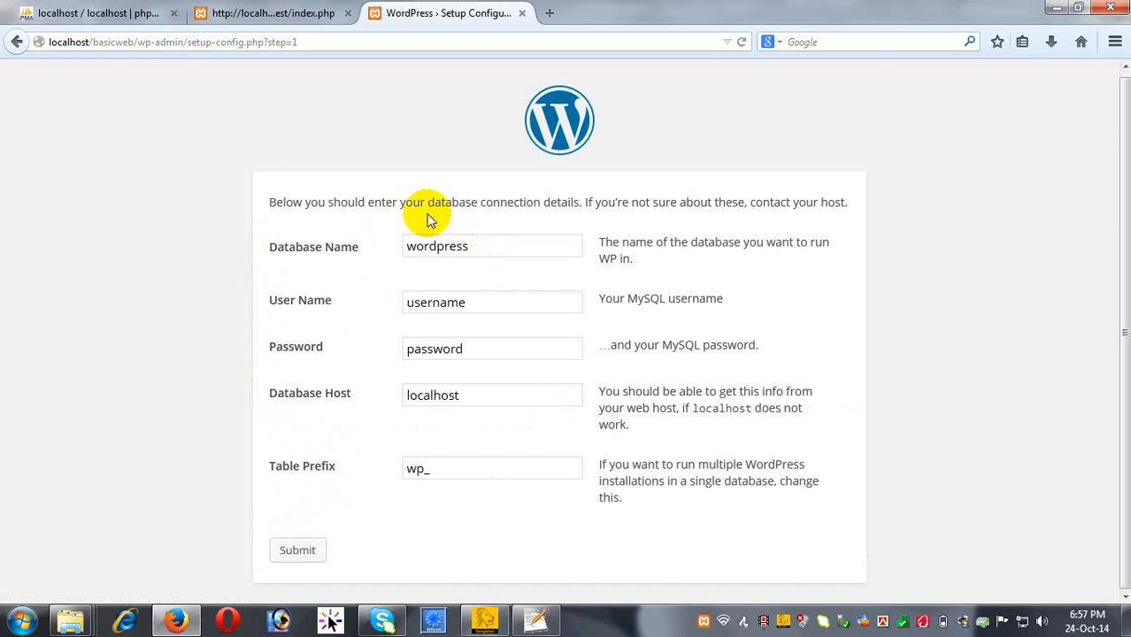
pyautogui.click(262, 16)
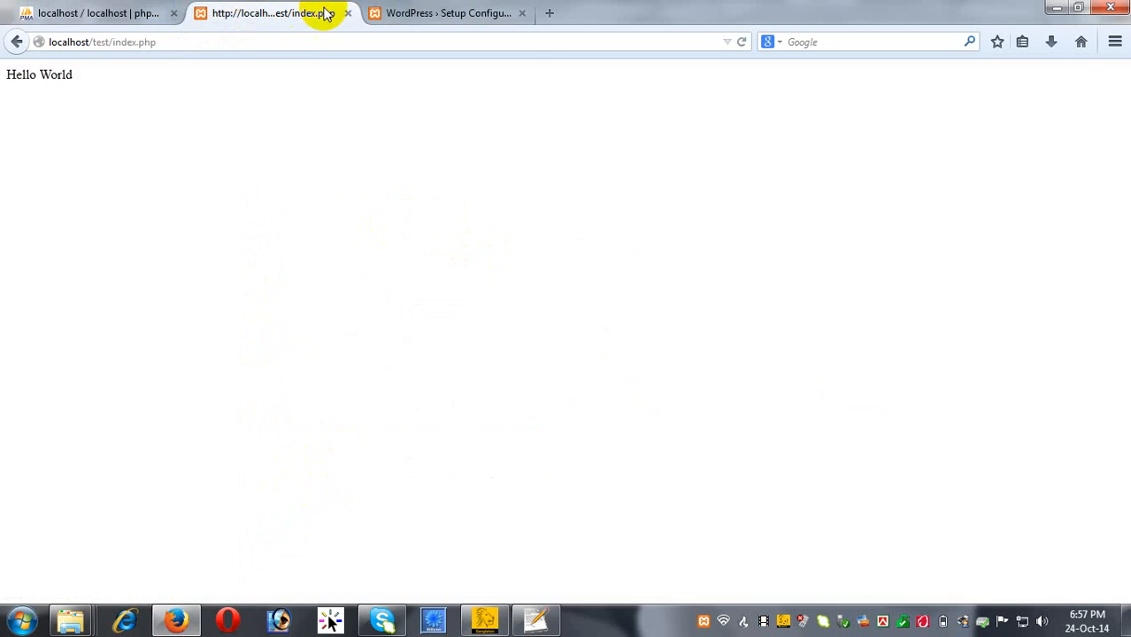
# Open phpMyAdmin from the localhost XAMPP page in a new tab.
pyautogui.click(431, 11)
pyautogui.click(548, 12)
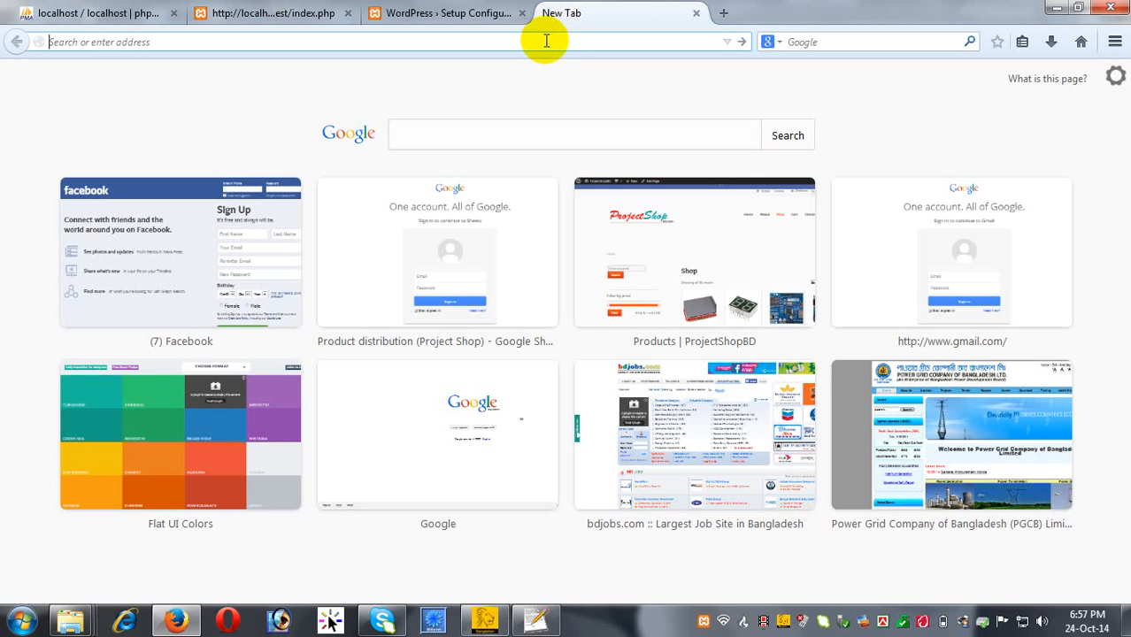
pyautogui.write('localhost/')
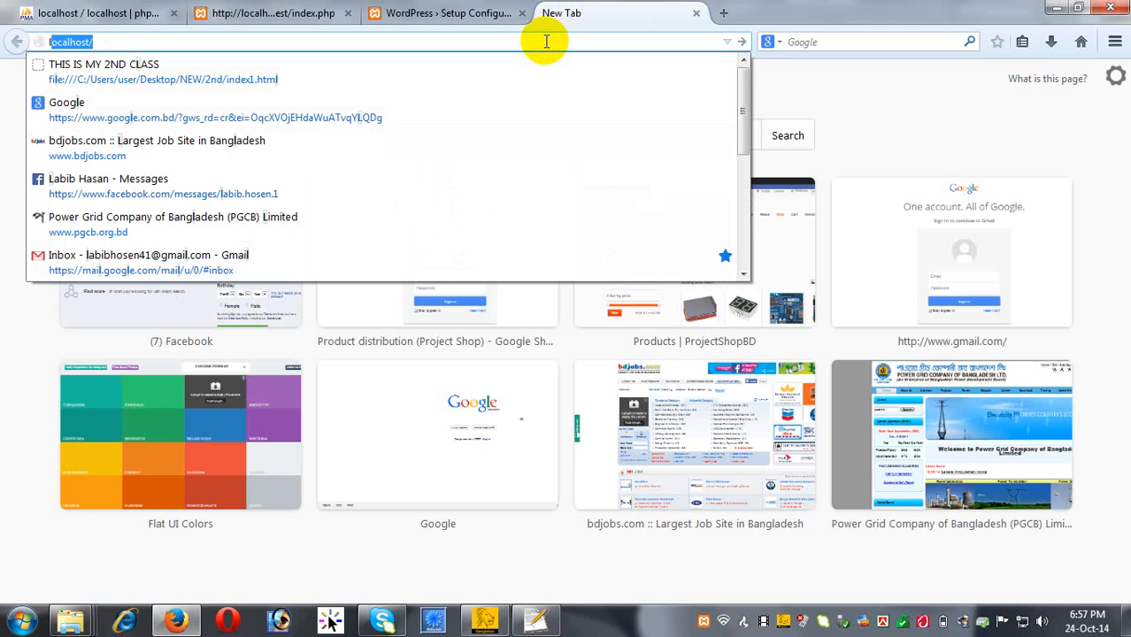
pyautogui.press('Return')
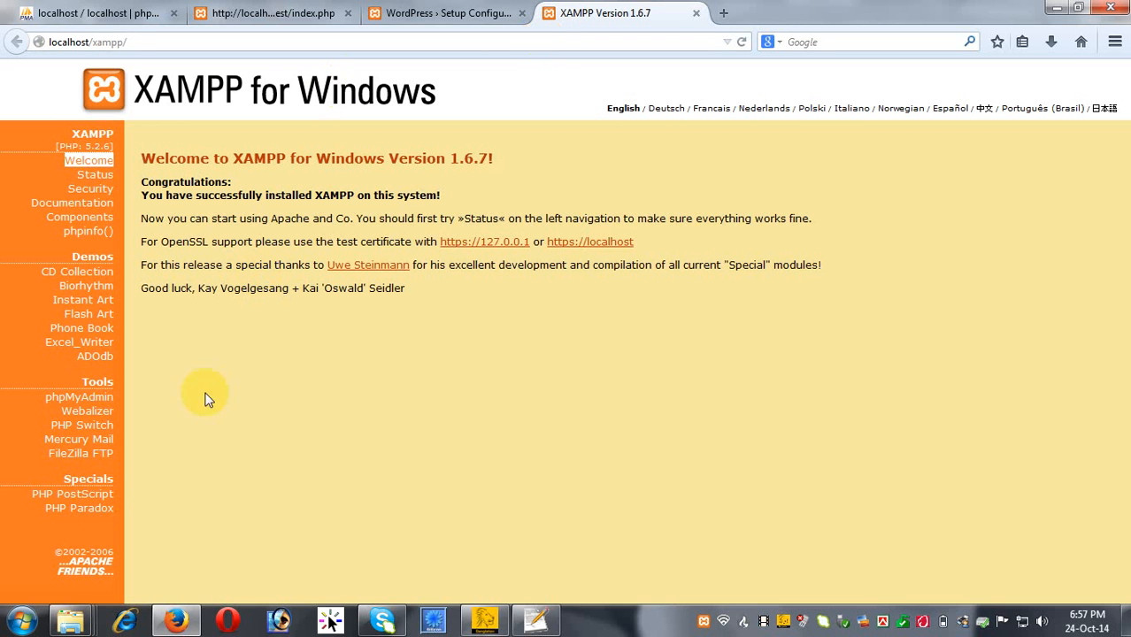
pyautogui.click(105, 397)
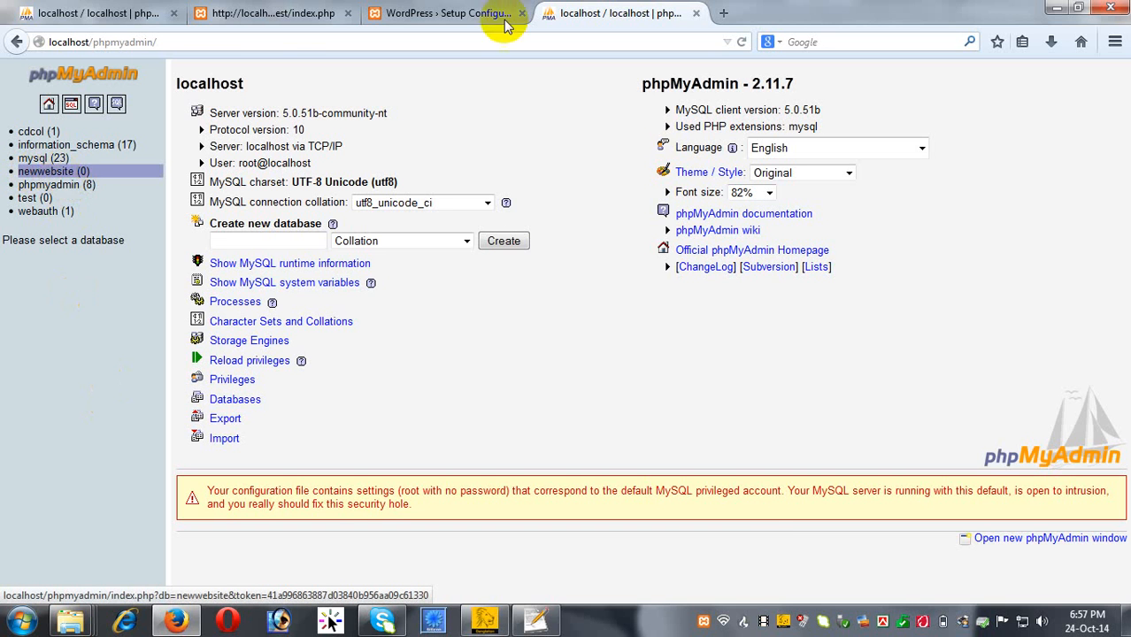
pyautogui.click(447, 12)
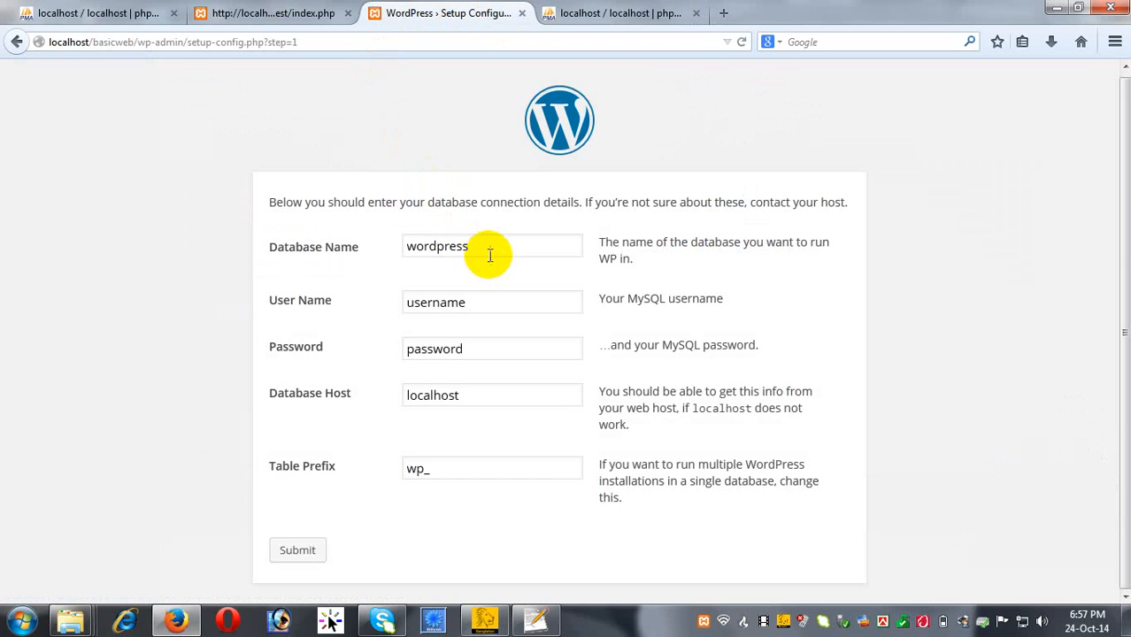
# Set the Database Name to newwebsite and clear the User Name field.
pyautogui.moveTo(483, 247); pyautogui.dragTo(373, 244)
pyautogui.write('n')
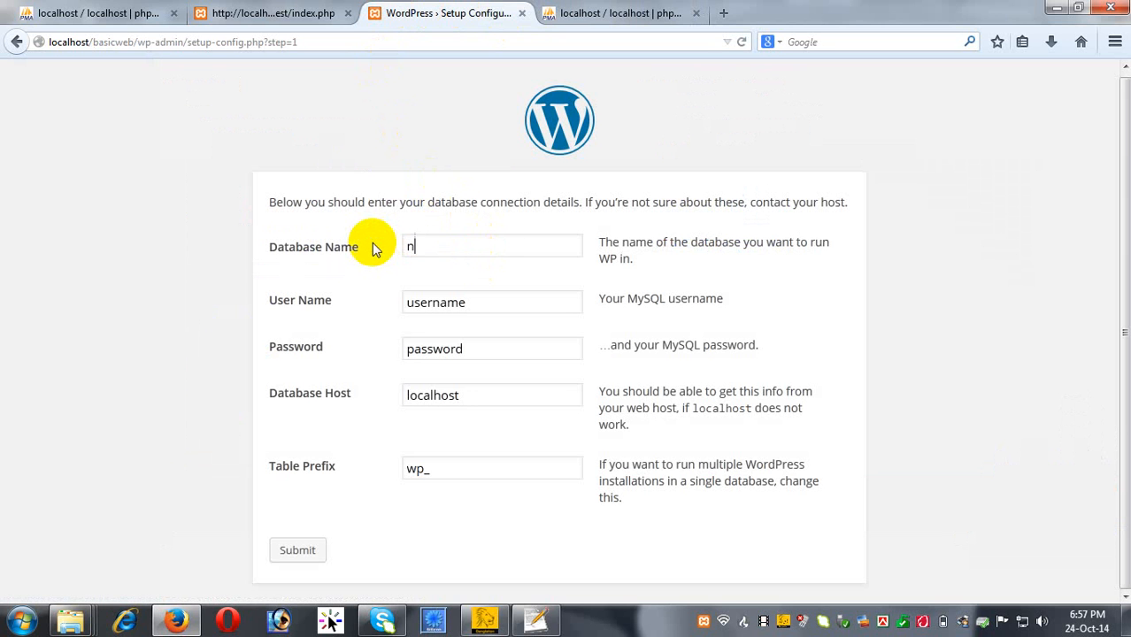
pyautogui.write('ewwebsite')
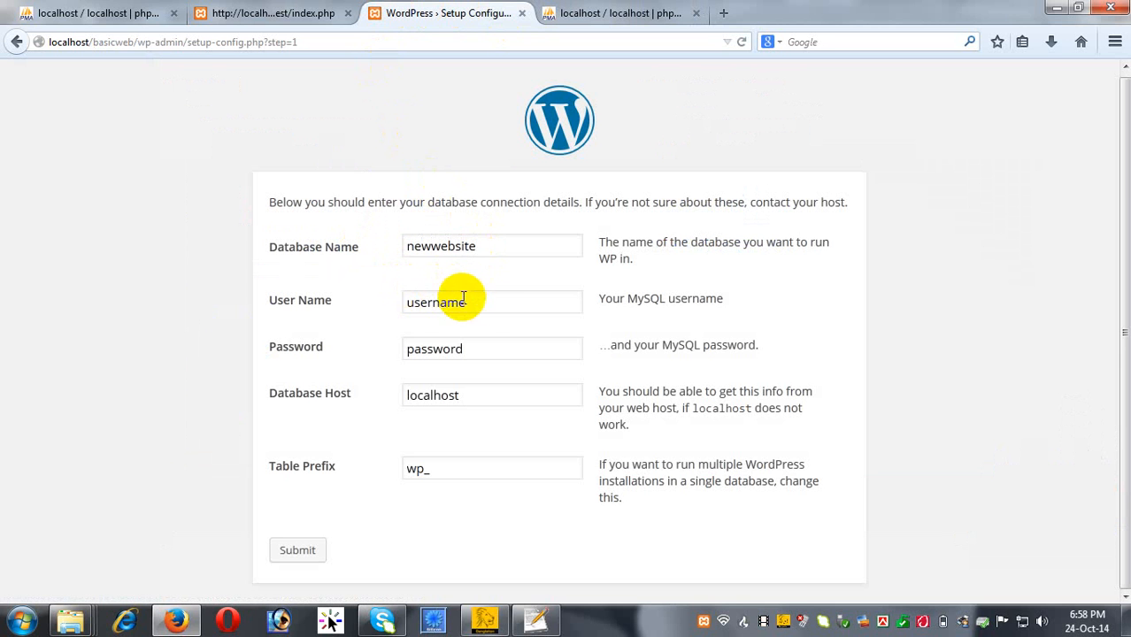
pyautogui.moveTo(480, 303); pyautogui.dragTo(341, 308)
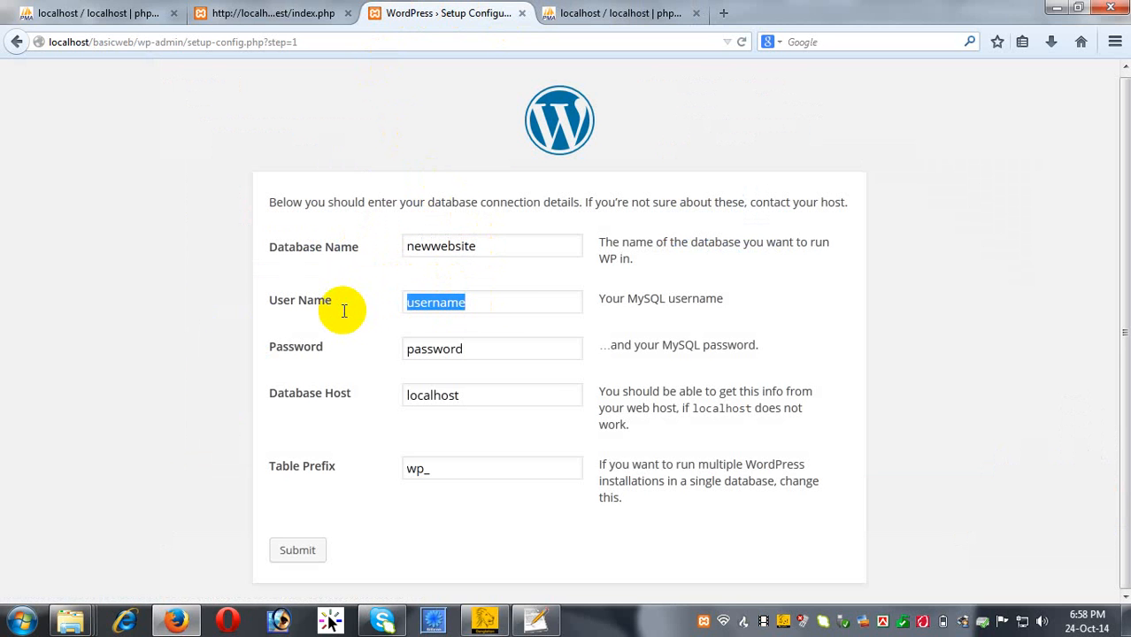
pyautogui.press('BackSpace')
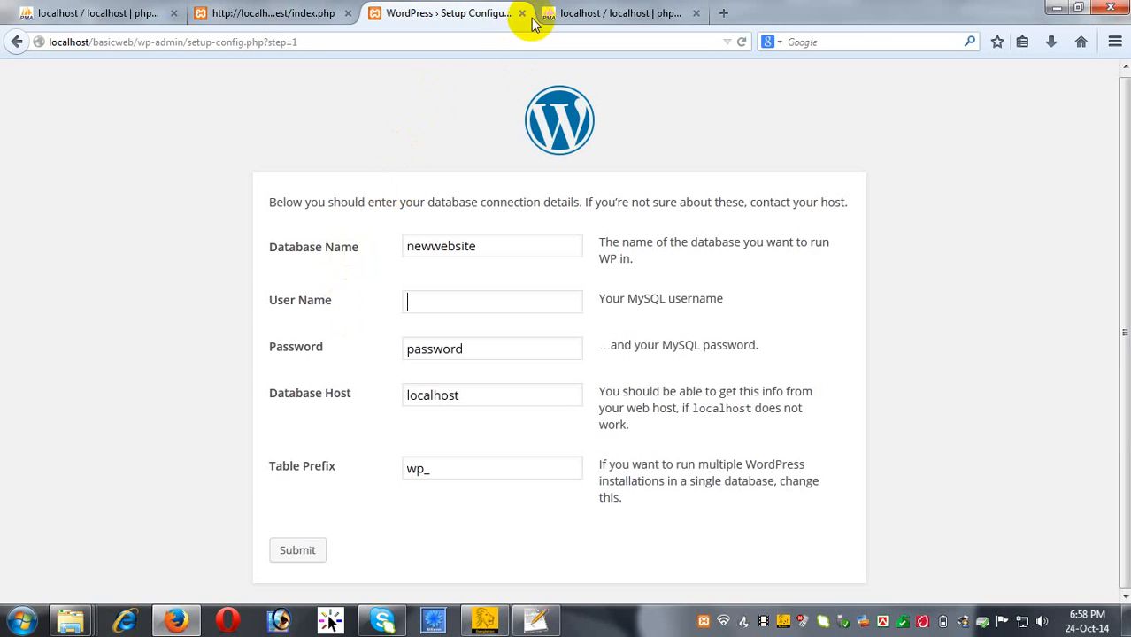
# Review the database users and privileges in phpMyAdmin.
pyautogui.click(612, 16)
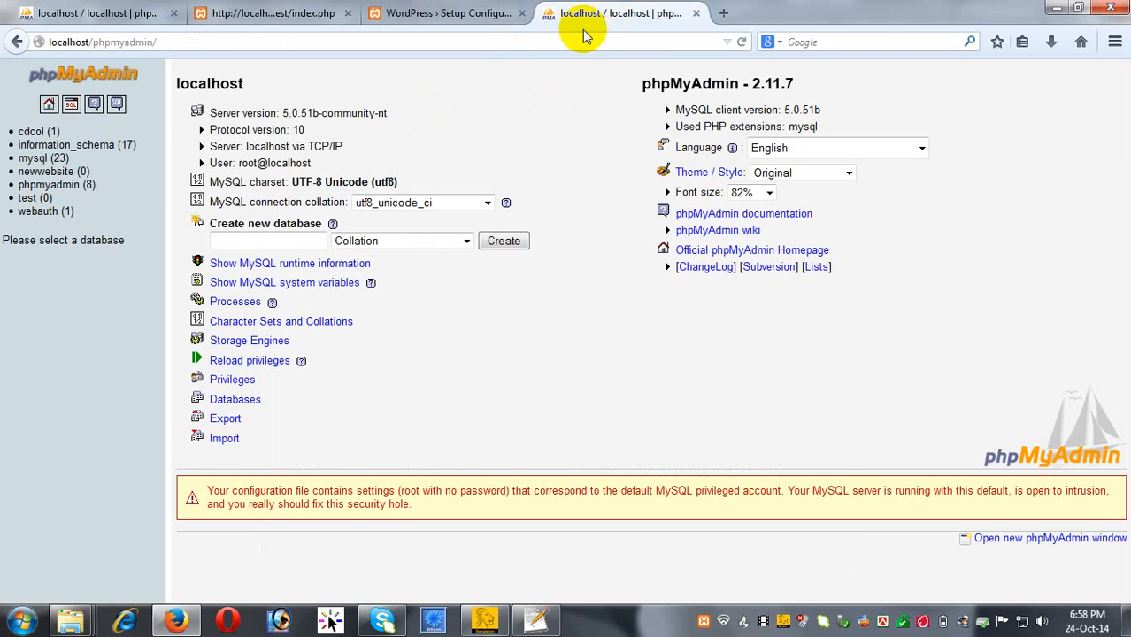
pyautogui.click(228, 379)
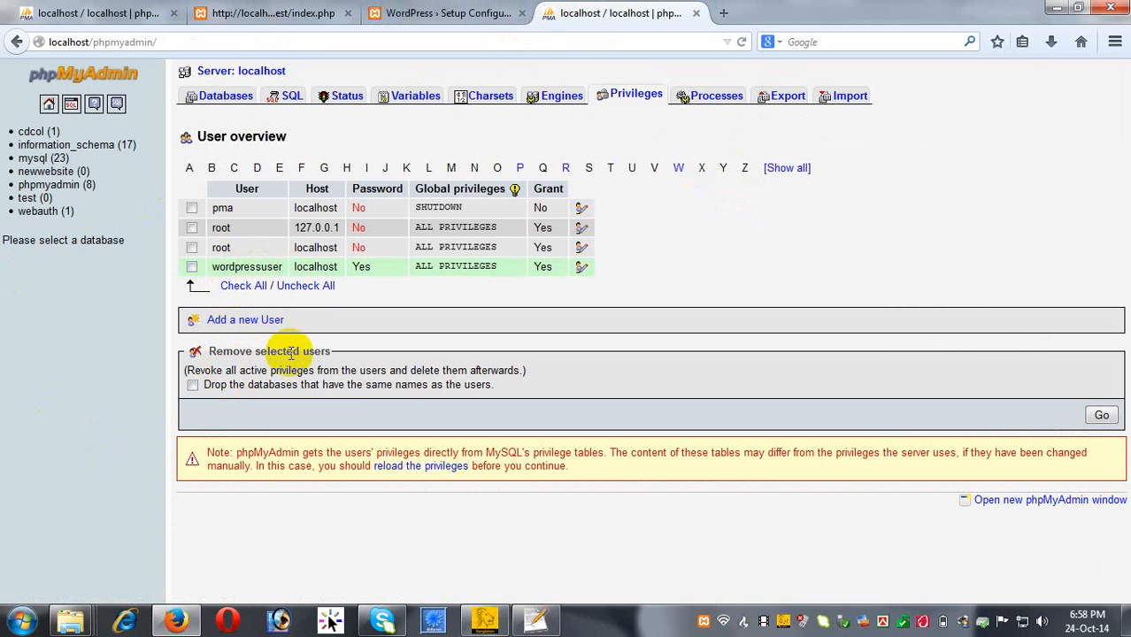
pyautogui.click(176, 622)
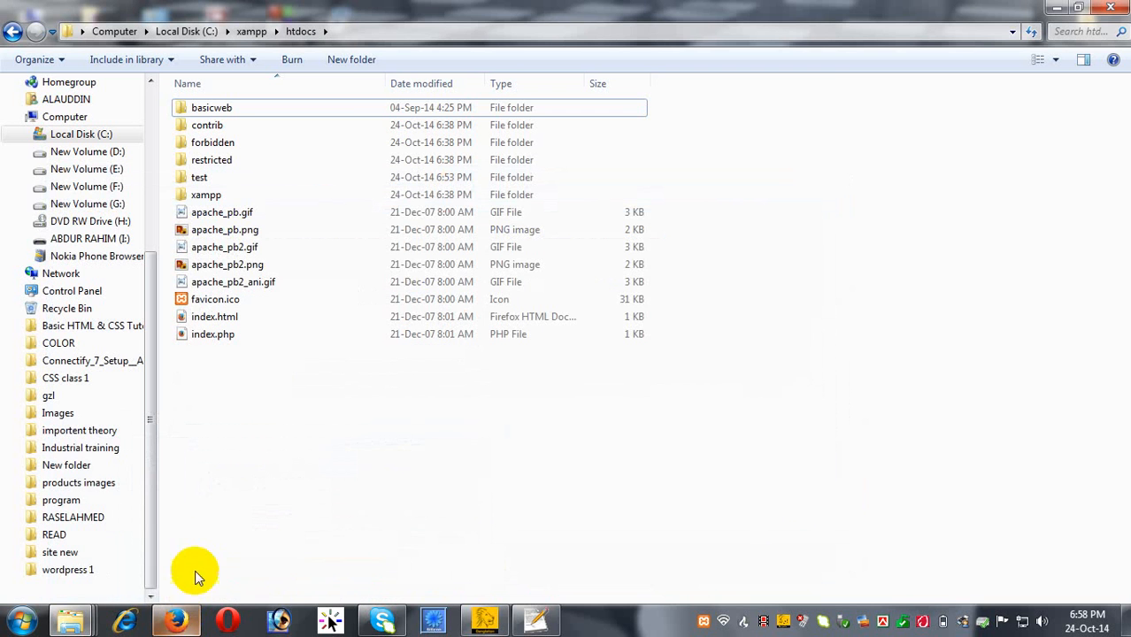
pyautogui.click(176, 622)
pyautogui.click(450, 10)
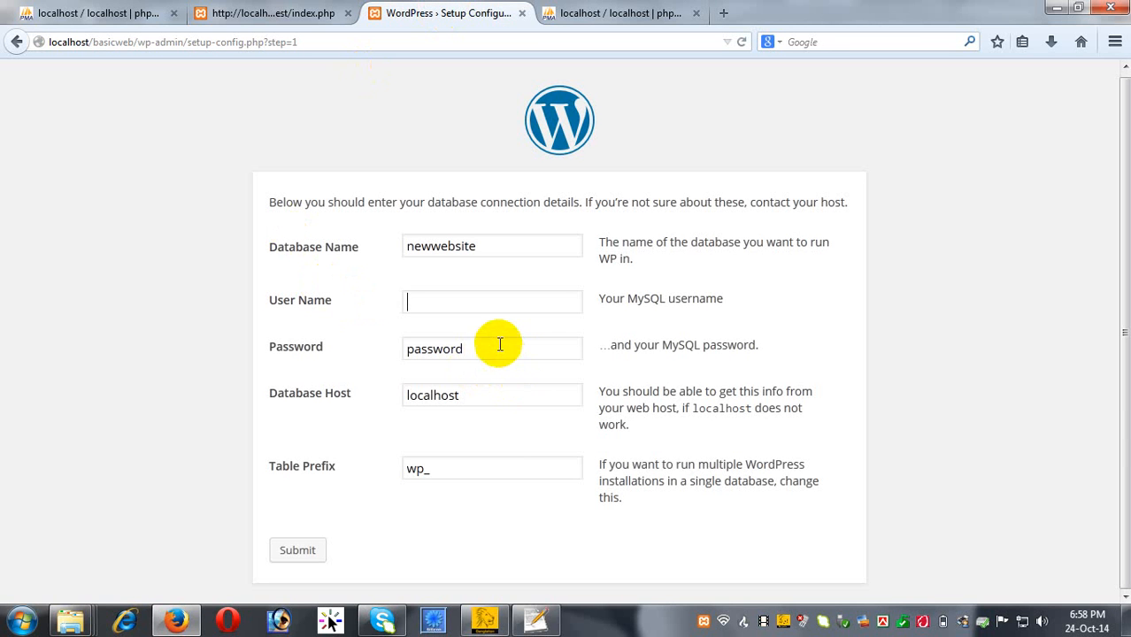
# Clear the Password, enter root as User Name, and change Table Prefix to wp_test.
pyautogui.moveTo(498, 346); pyautogui.dragTo(203, 357)
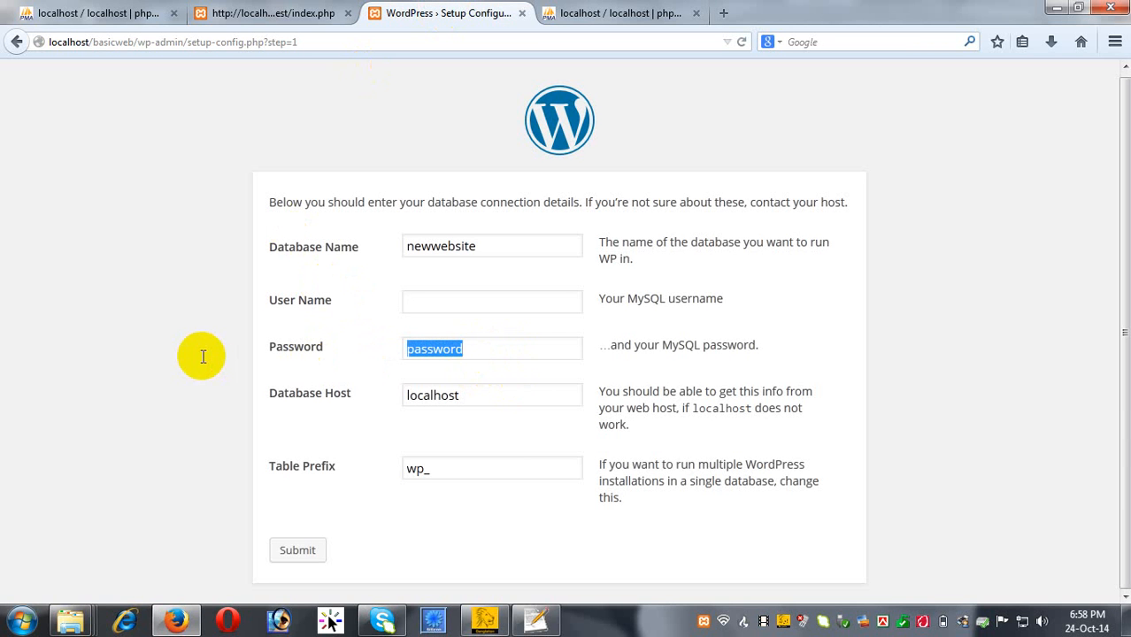
pyautogui.press('BackSpace')
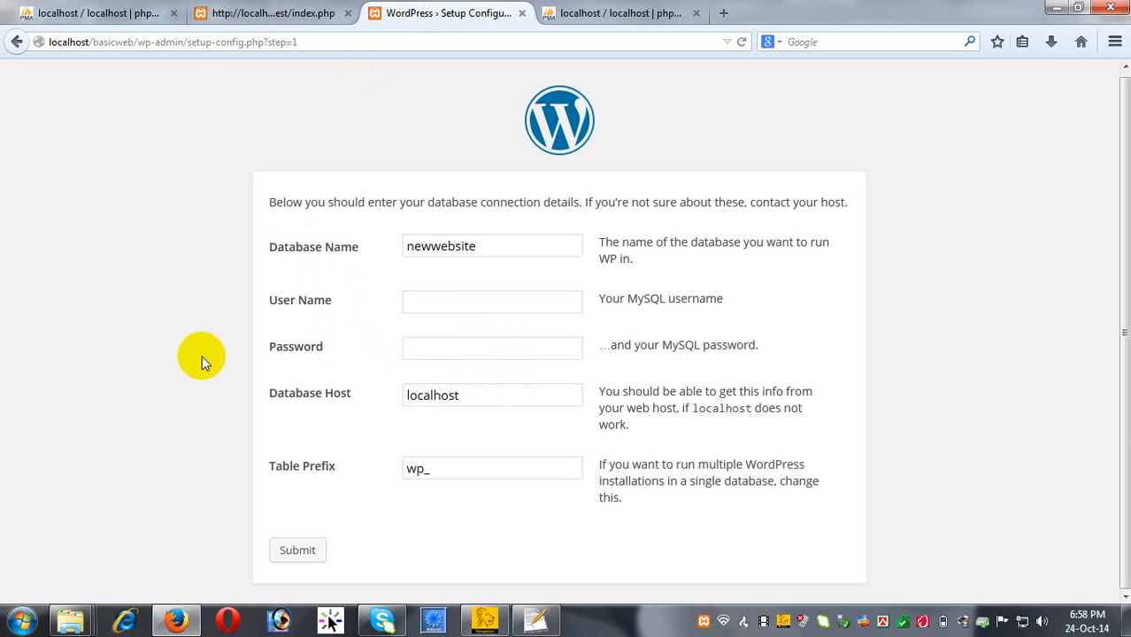
pyautogui.click(430, 300)
pyautogui.write('root')
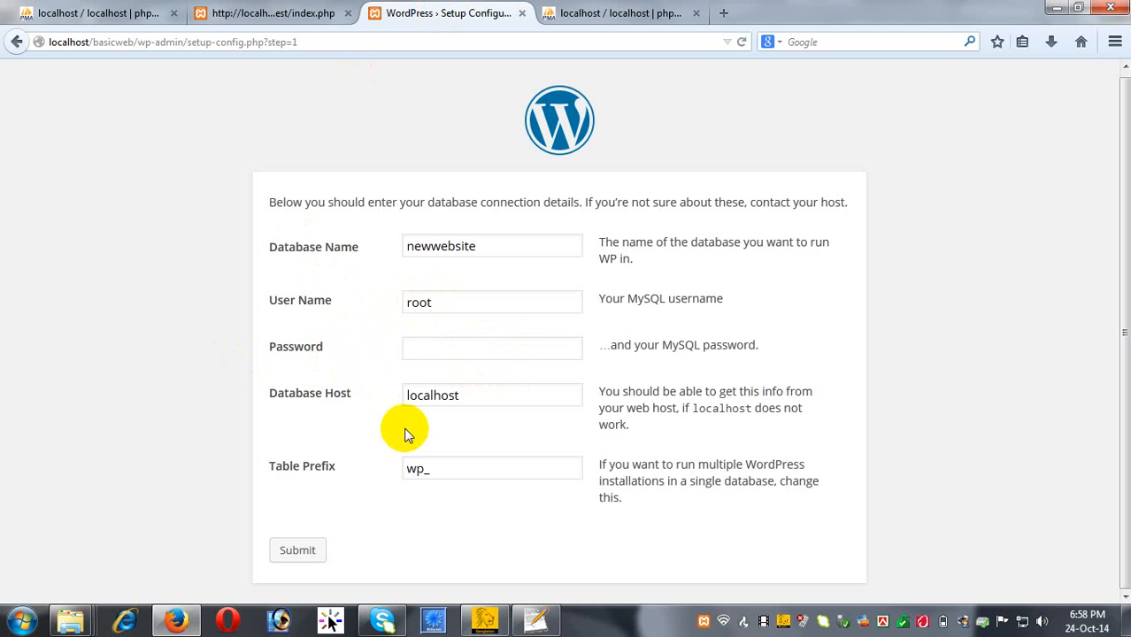
pyautogui.click(486, 476)
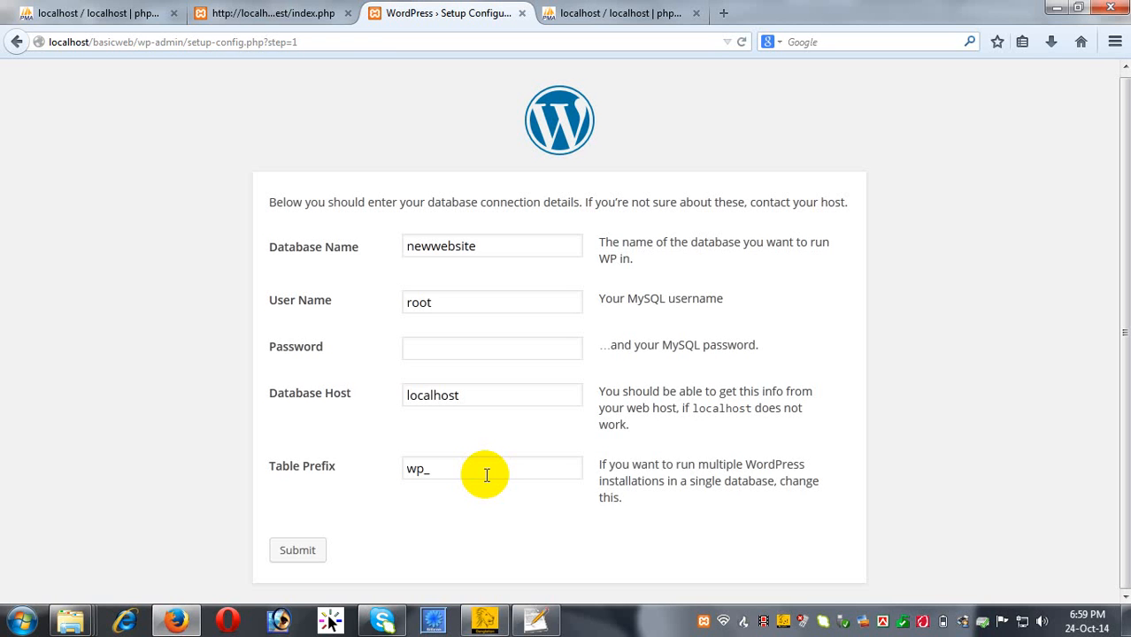
pyautogui.write('test')
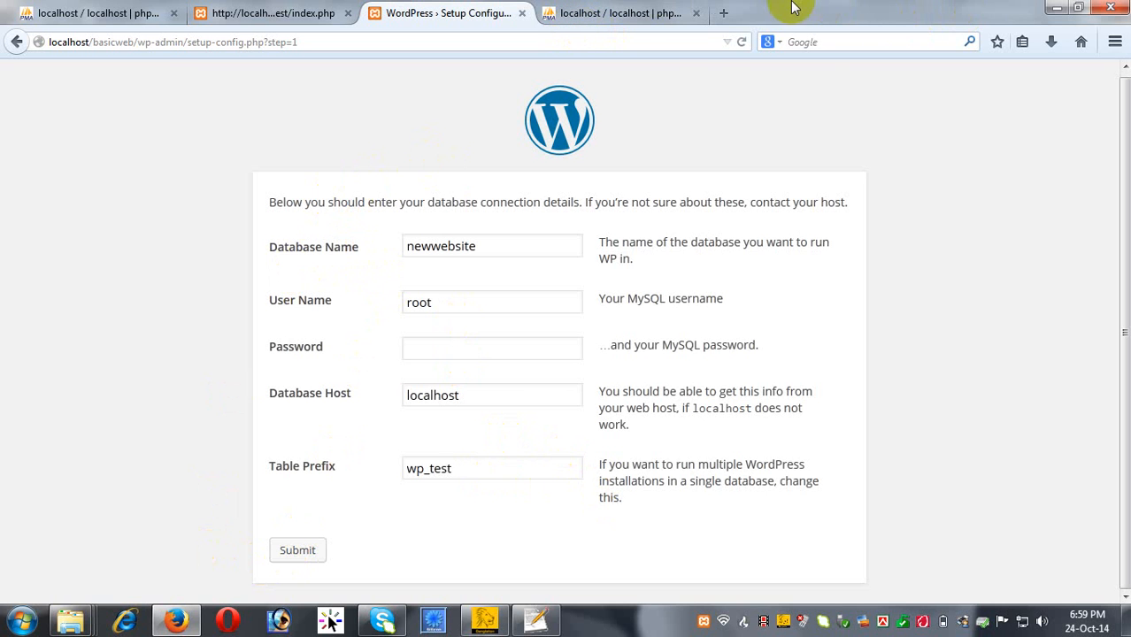
pyautogui.click(602, 14)
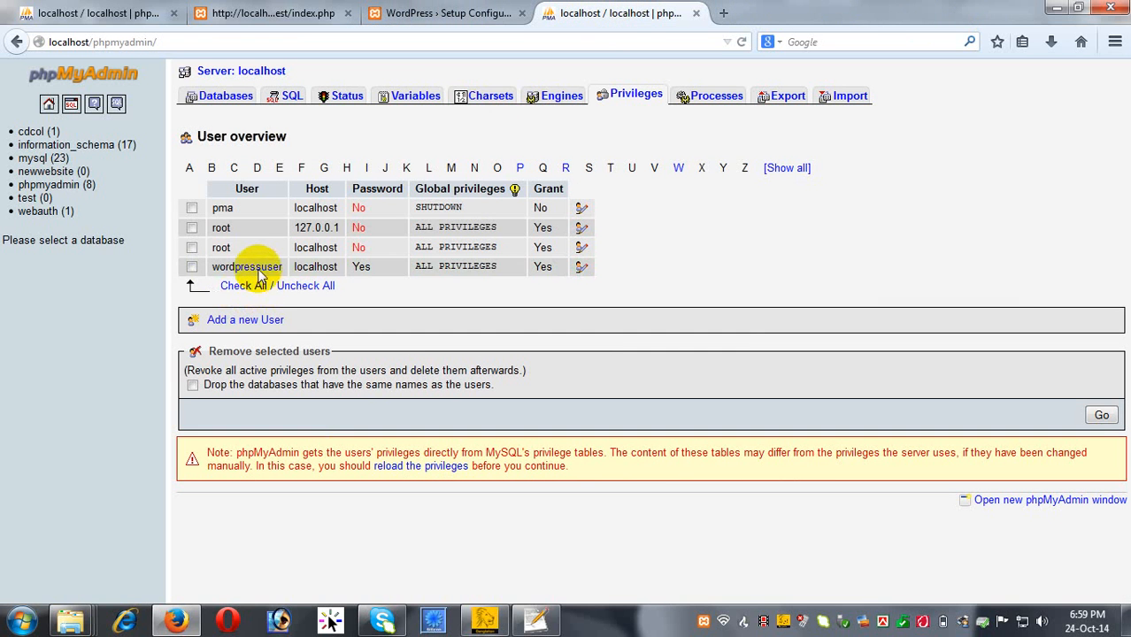
# Change the User Name to wordpressuser1234 and submit the database details.
pyautogui.click(493, 13)
pyautogui.doubleClick(465, 297)
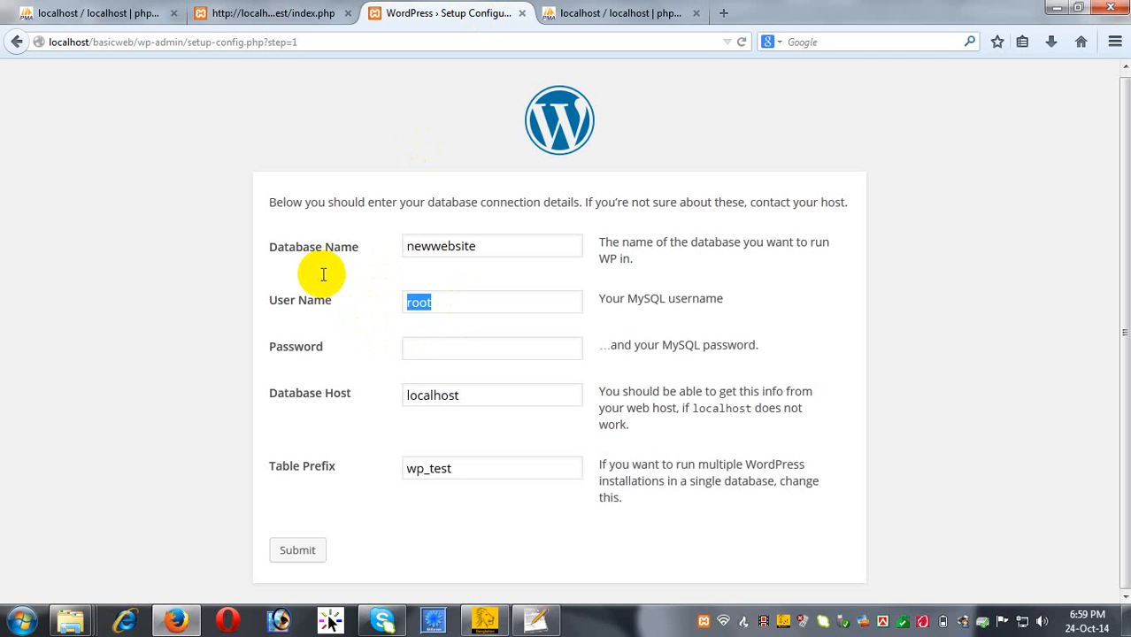
pyautogui.write('wordpress')
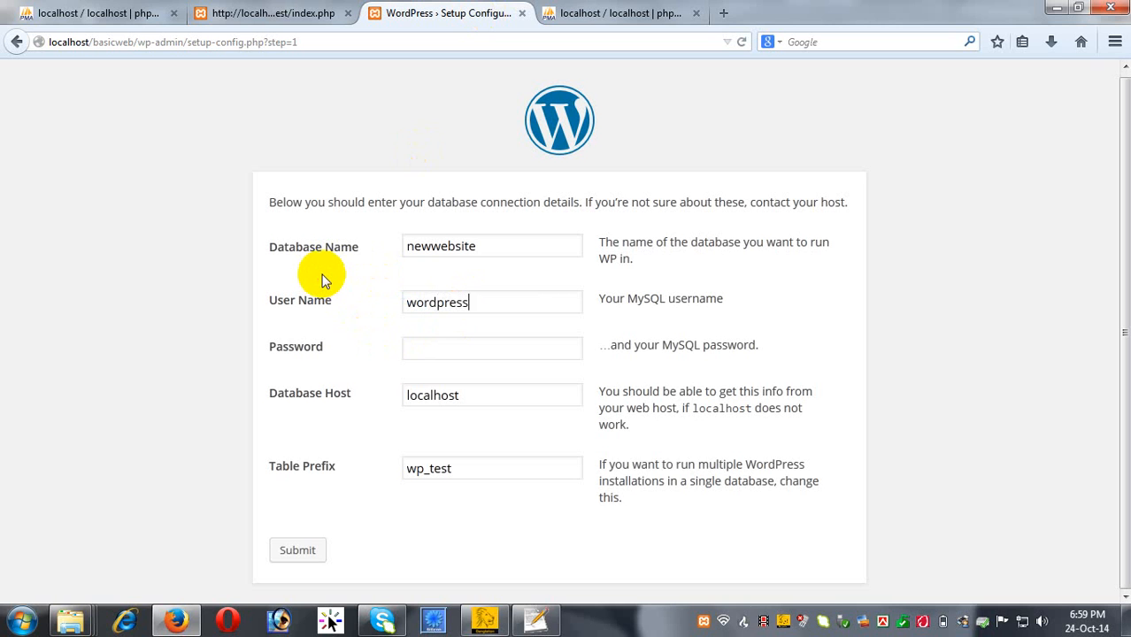
pyautogui.write('user')
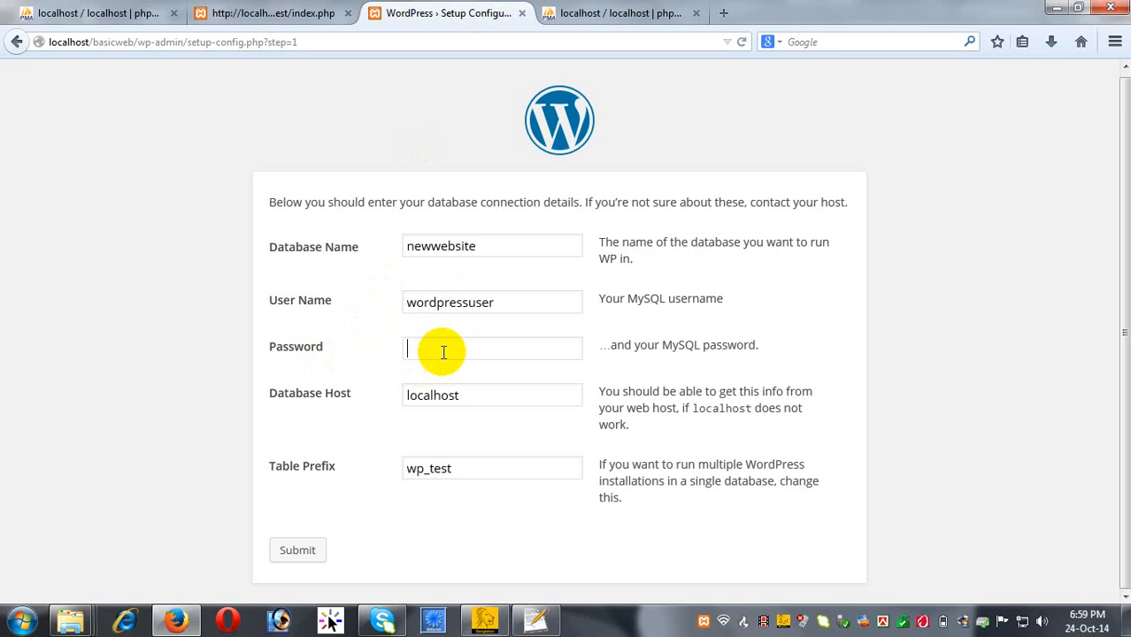
pyautogui.write('1234')
pyautogui.click(308, 552)
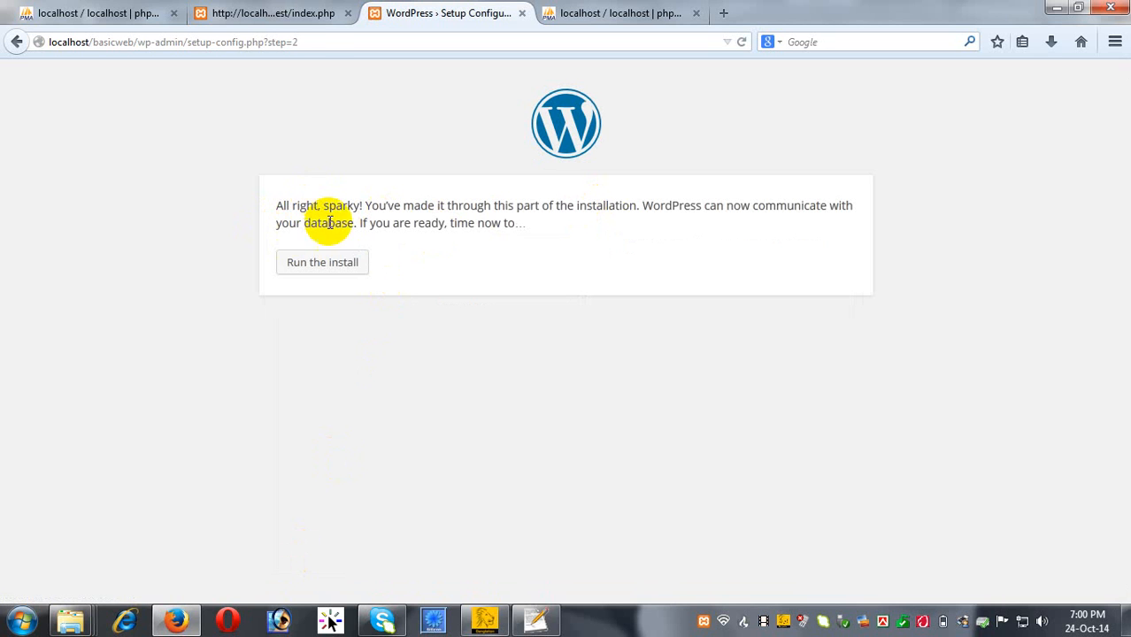
# Run the install and enter 'Test Wordpress' as the Site Title.
pyautogui.click(317, 266)
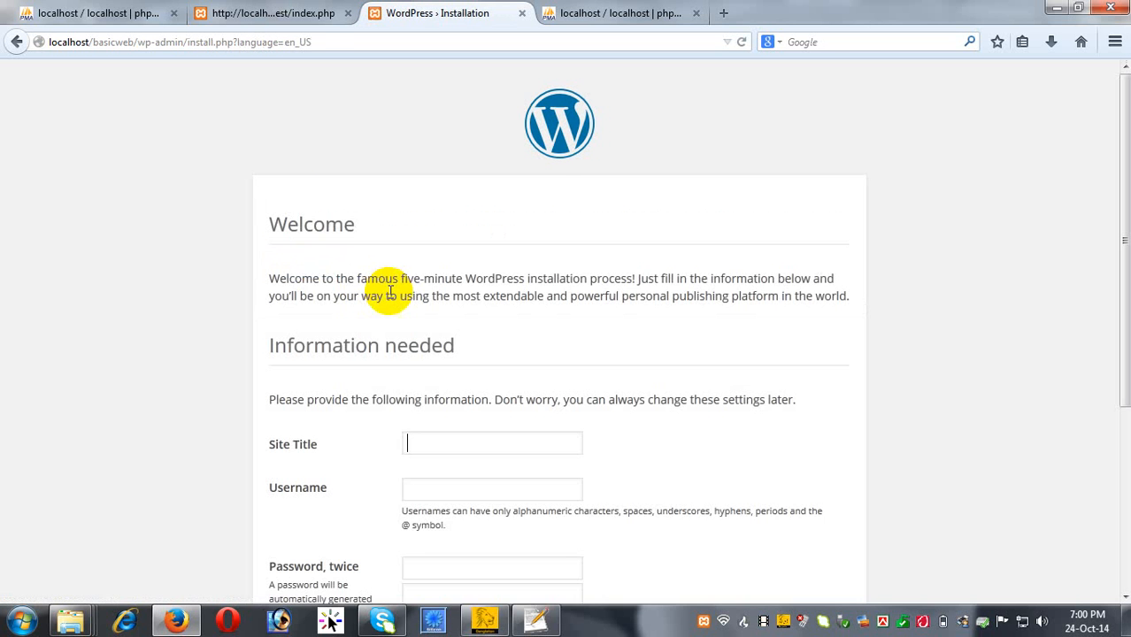
pyautogui.scroll(-1, 401, 293)
pyautogui.scroll(-2, 402, 310)
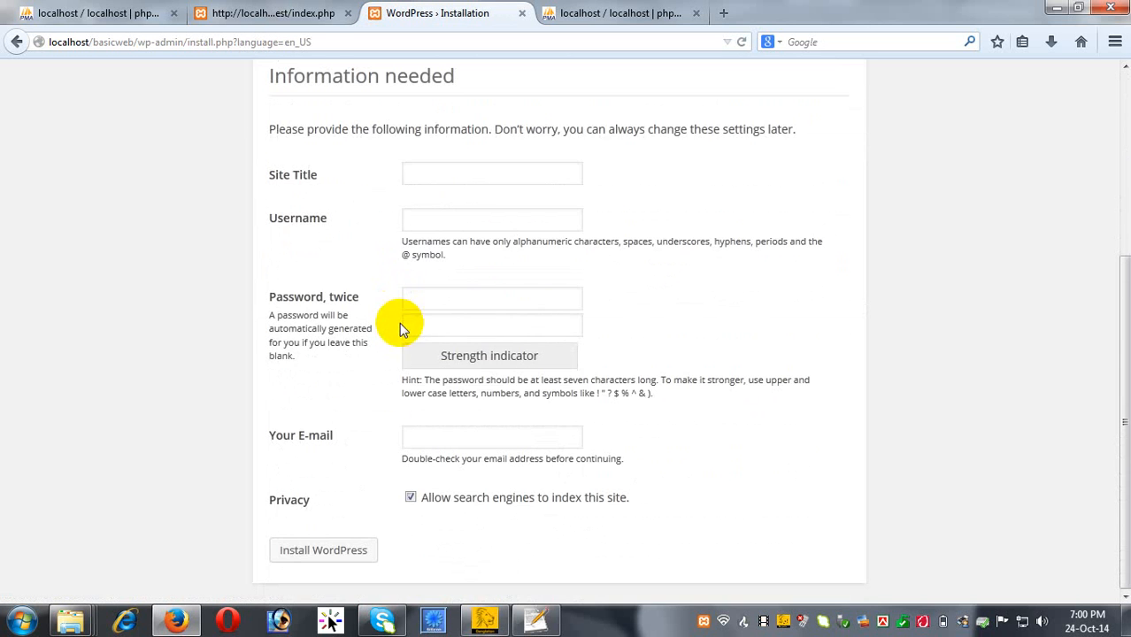
pyautogui.scroll(3, 368, 373)
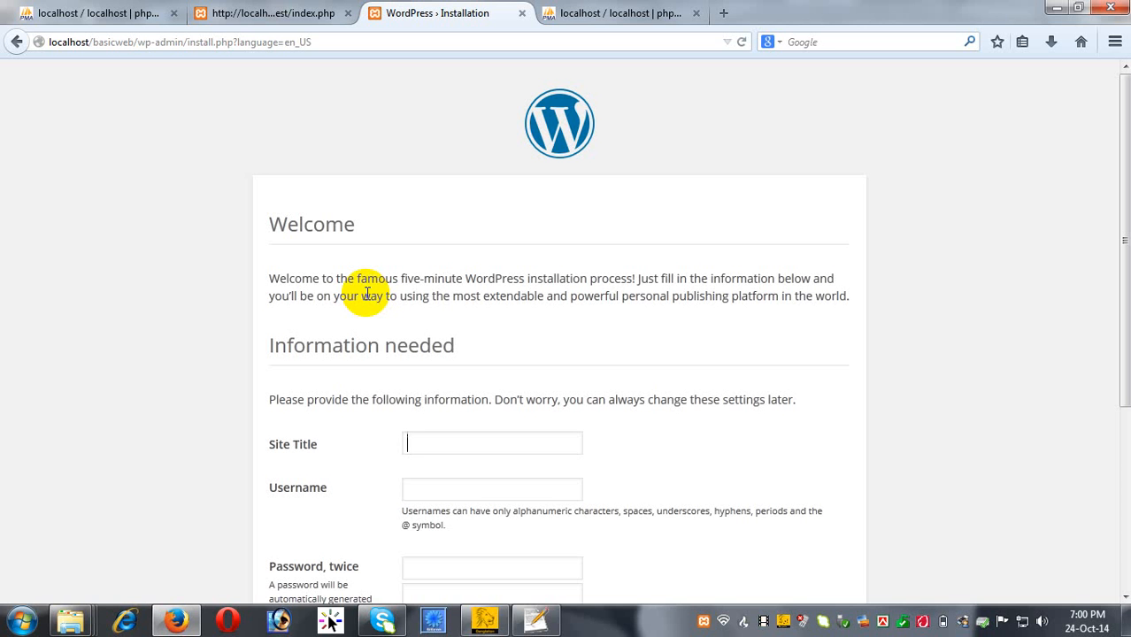
pyautogui.scroll(-3, 345, 256)
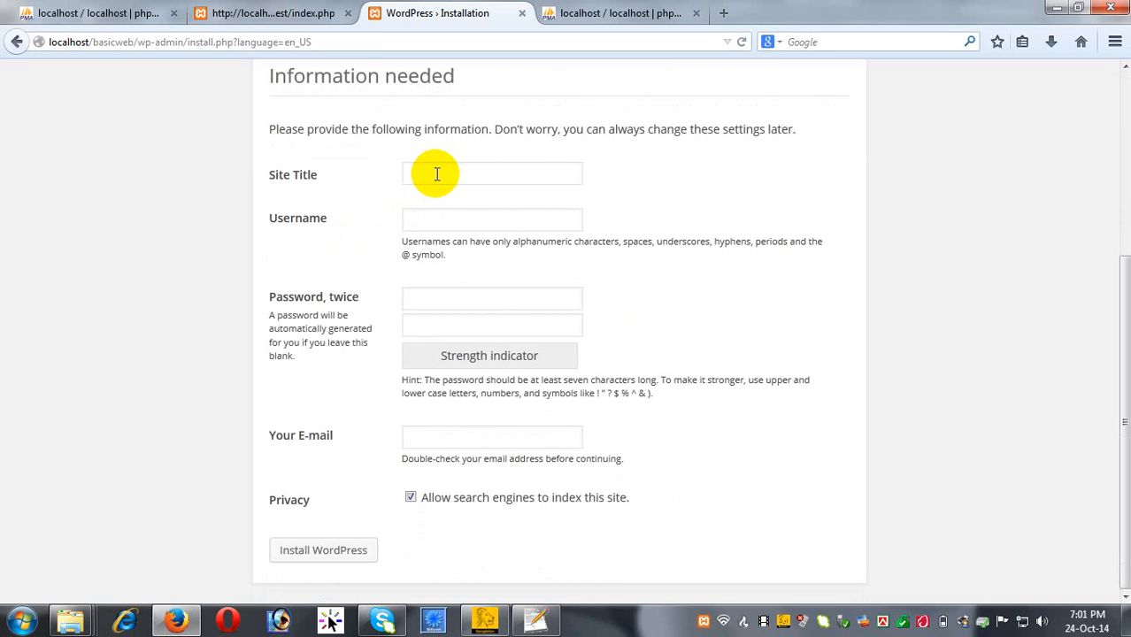
pyautogui.write('Test Wordpress')
# Enter the administrator username and the same password in both password fields.
pyautogui.scroll(1, 504, 222)
pyautogui.scroll(-1, 500, 222)
pyautogui.click(502, 223)
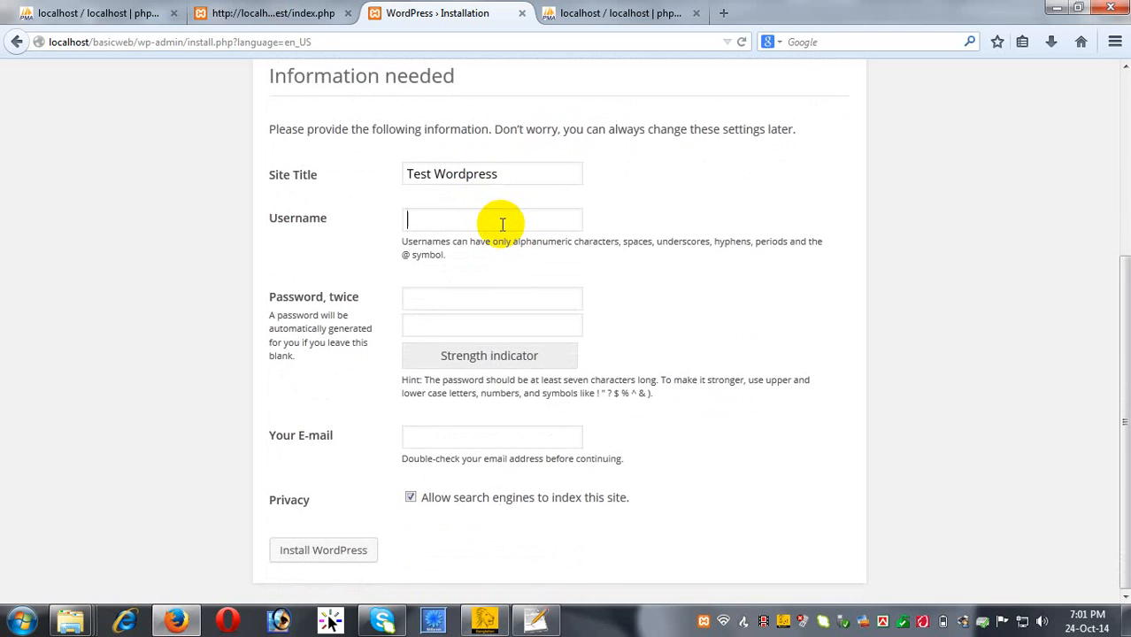
pyautogui.write('admin')
pyautogui.click(487, 292)
pyautogui.write('1234')
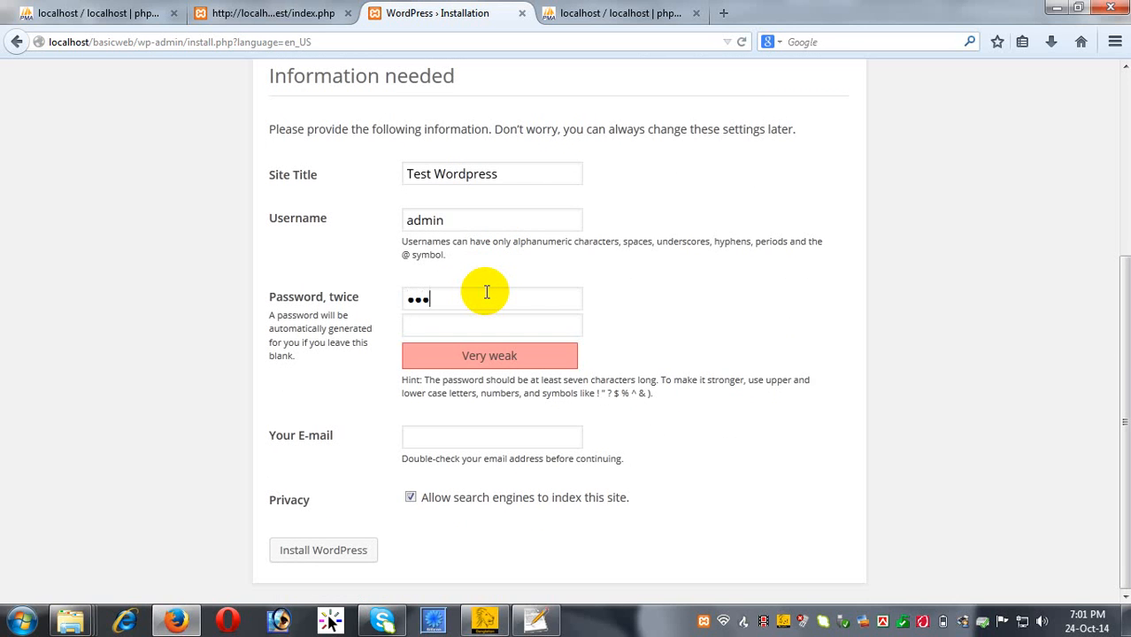
pyautogui.click(515, 328)
pyautogui.write('1234')
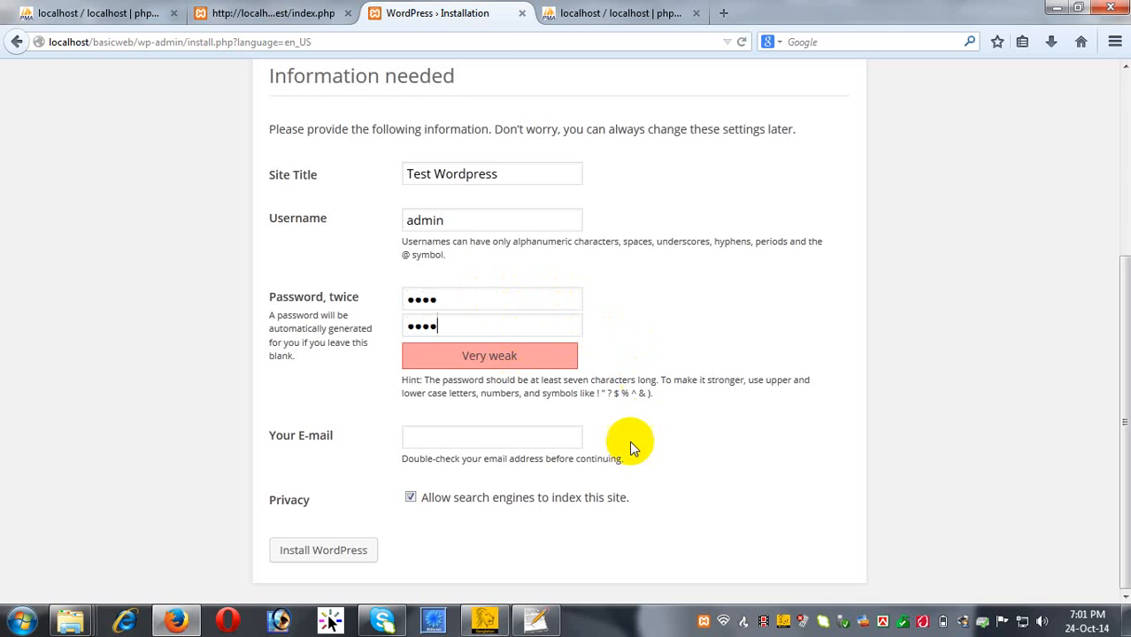
# Fill in the administrator e-mail address and run the WordPress installation.
pyautogui.click(465, 435)
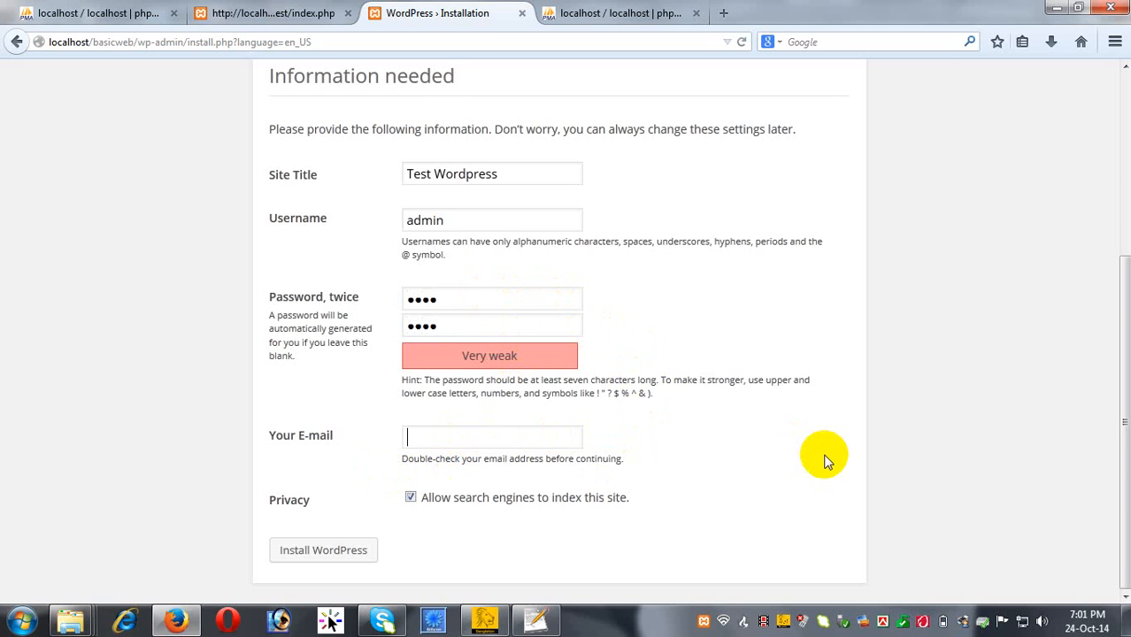
pyautogui.write('admin@mysite')
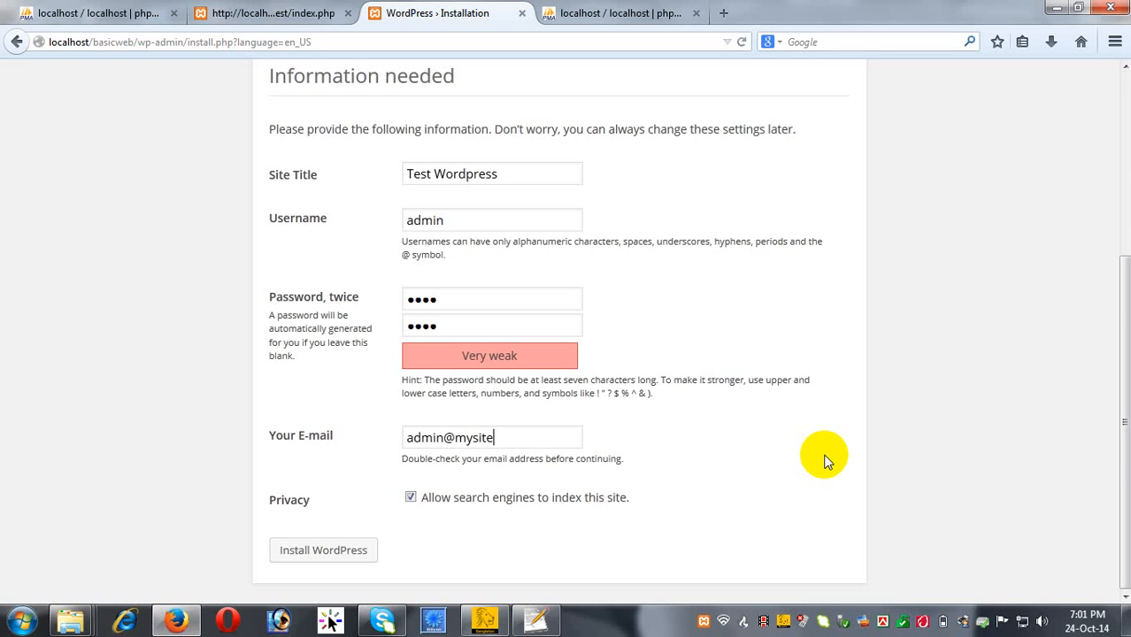
pyautogui.write('.com')
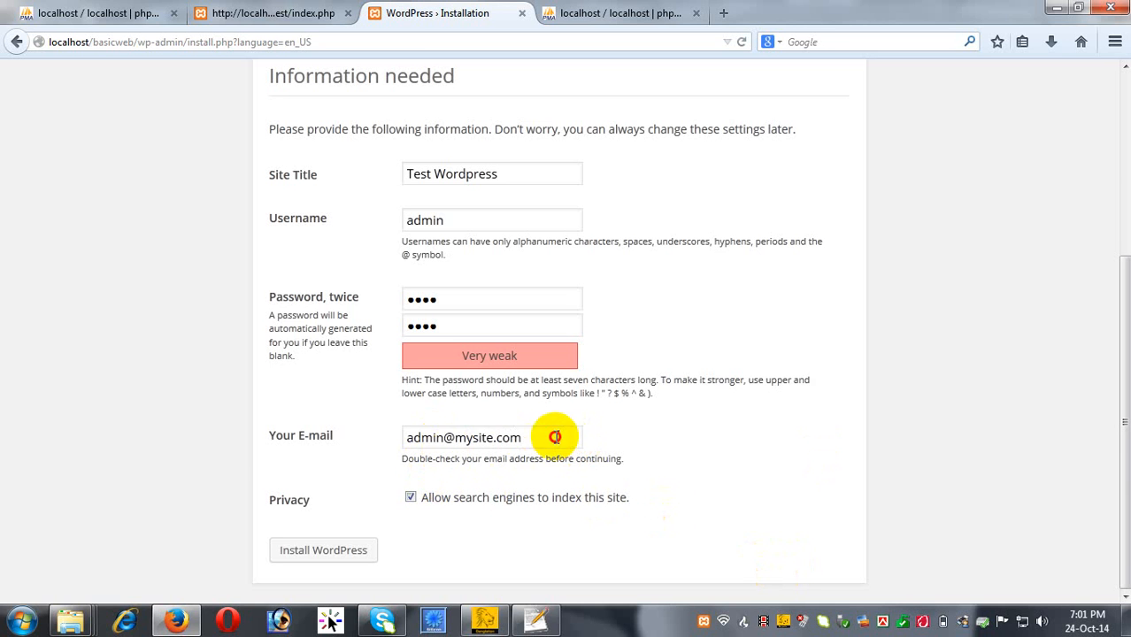
pyautogui.moveTo(550, 435); pyautogui.dragTo(302, 437)
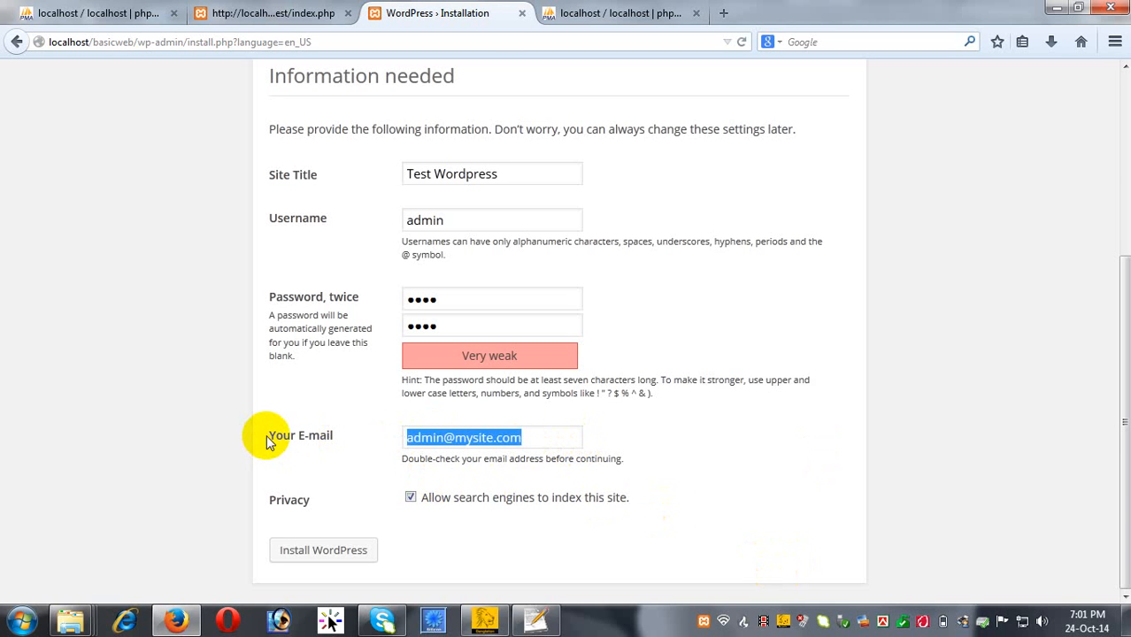
pyautogui.click(528, 435)
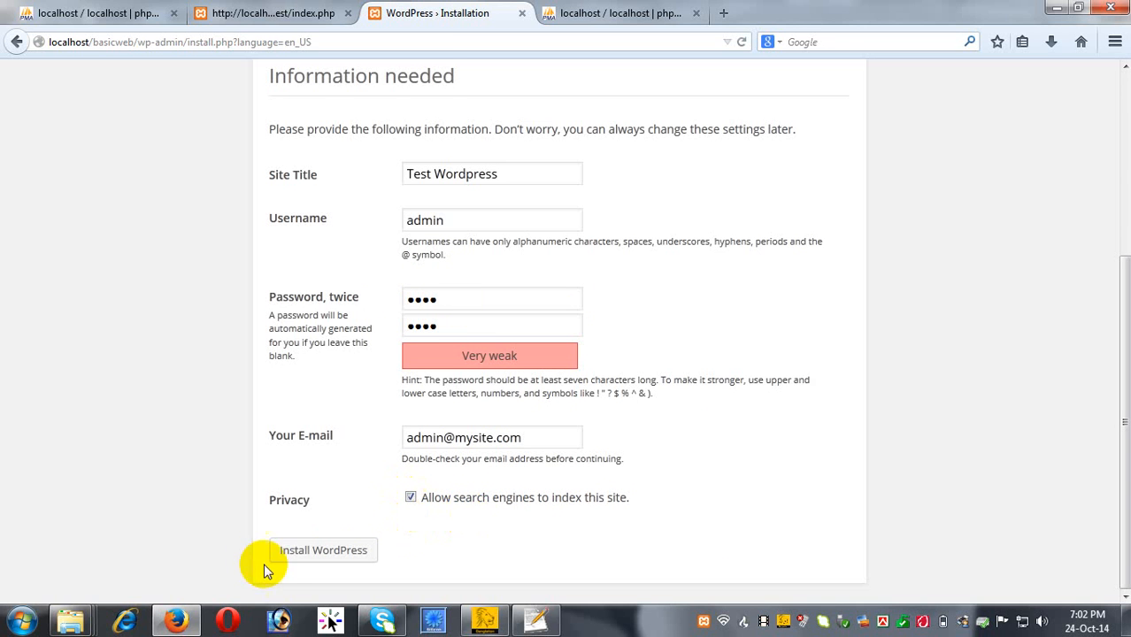
pyautogui.click(353, 554)
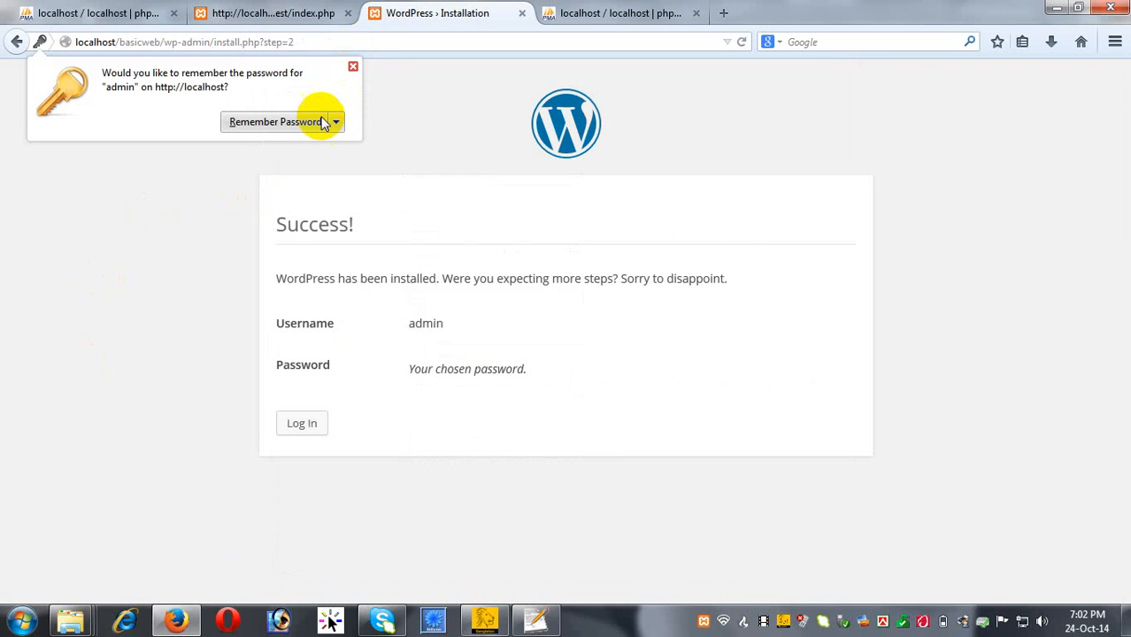
# Let Firefox remember the admin password, then go to the wp-login.php login page.
pyautogui.click(253, 122)
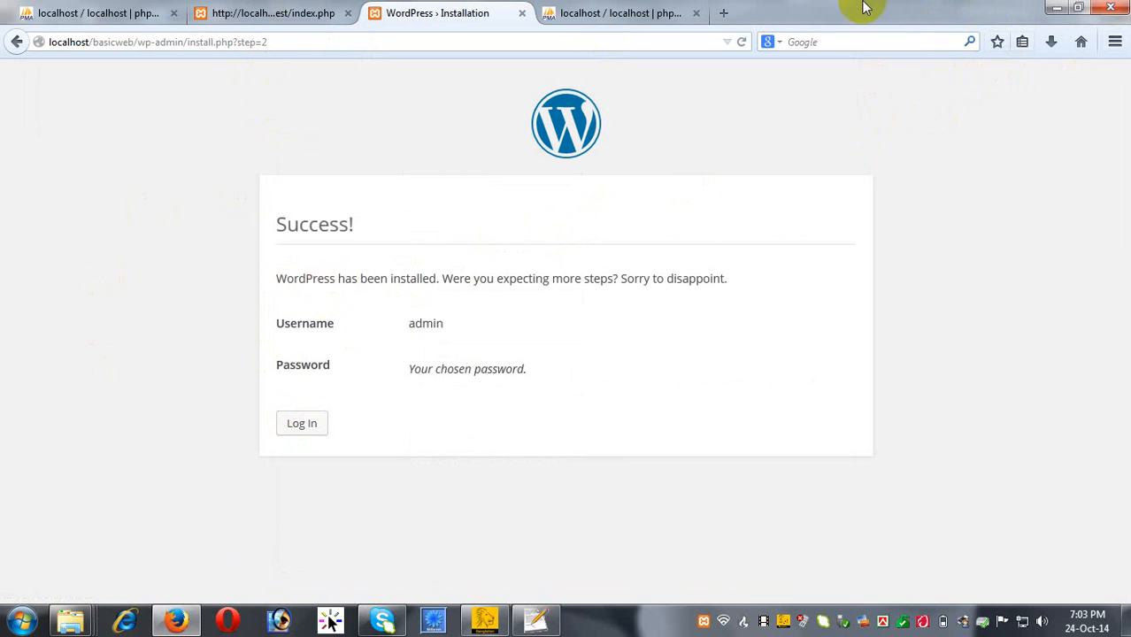
pyautogui.click(301, 424)
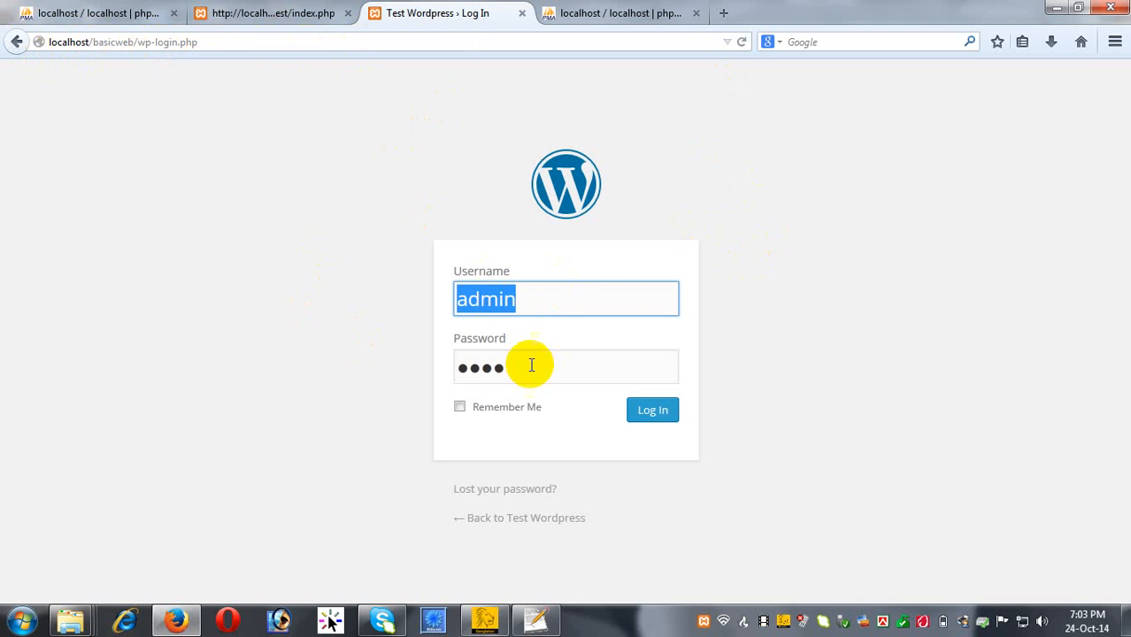
# Check the prefilled admin credentials and log in to the Test Wordpress Dashboard.
pyautogui.click(529, 292)
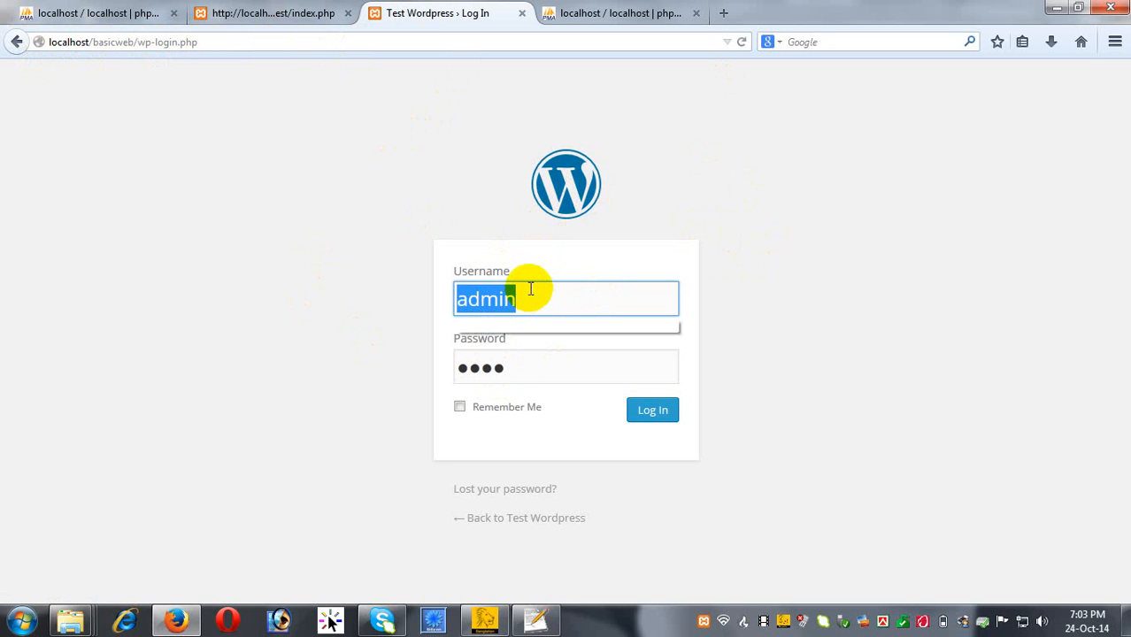
pyautogui.moveTo(514, 370); pyautogui.dragTo(420, 365)
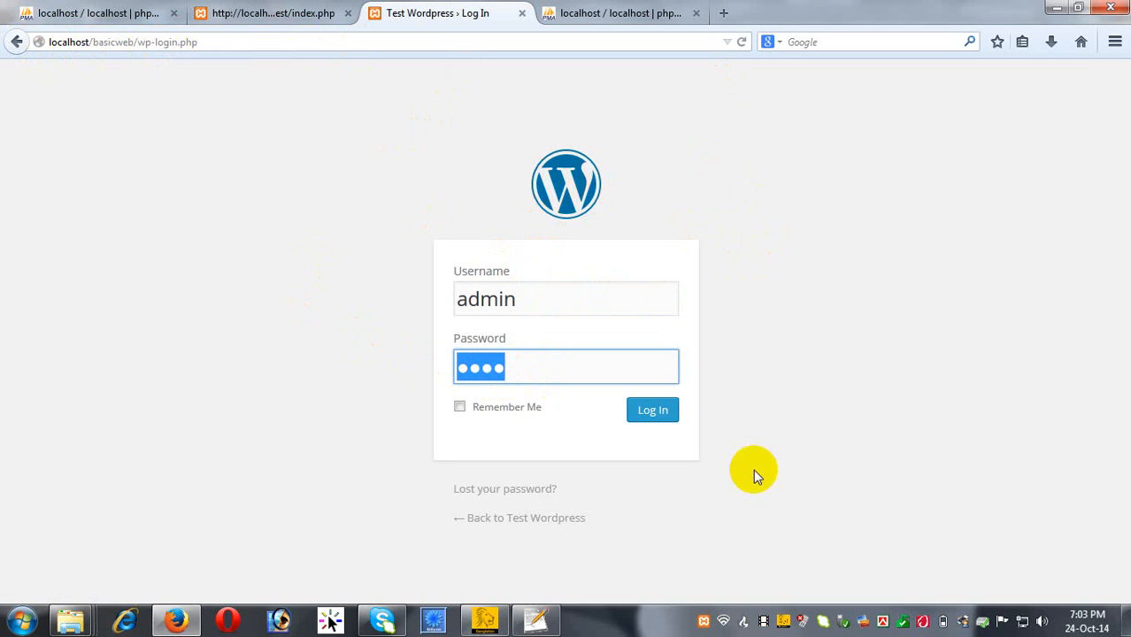
pyautogui.click(660, 417)
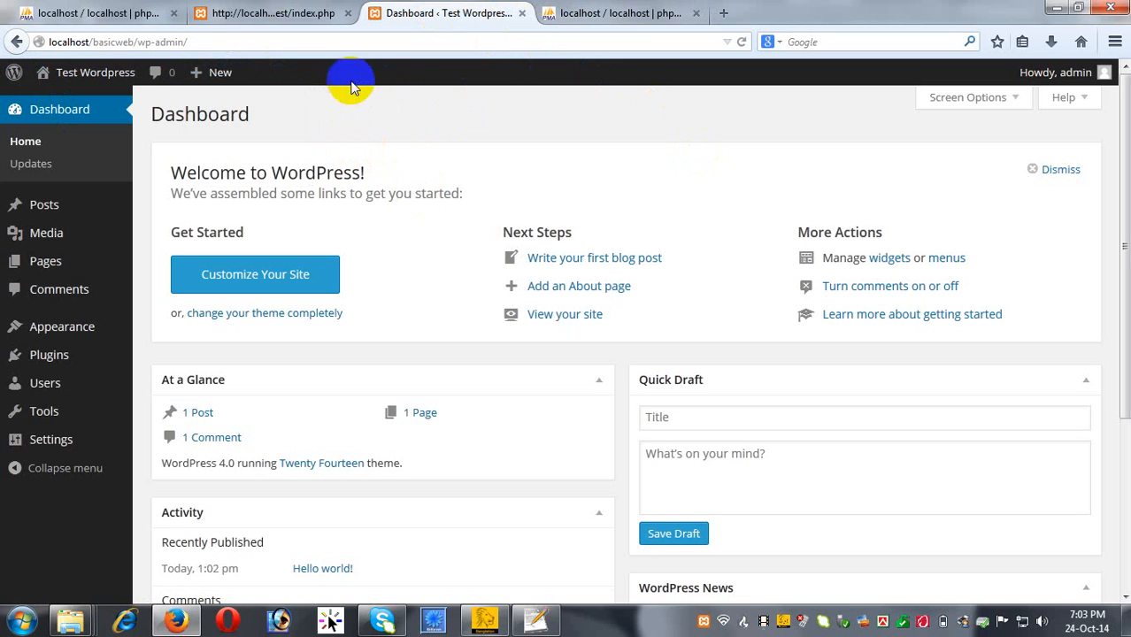
# Open the public site in a new tab and look over its Hello World page.
pyautogui.moveTo(71, 77)
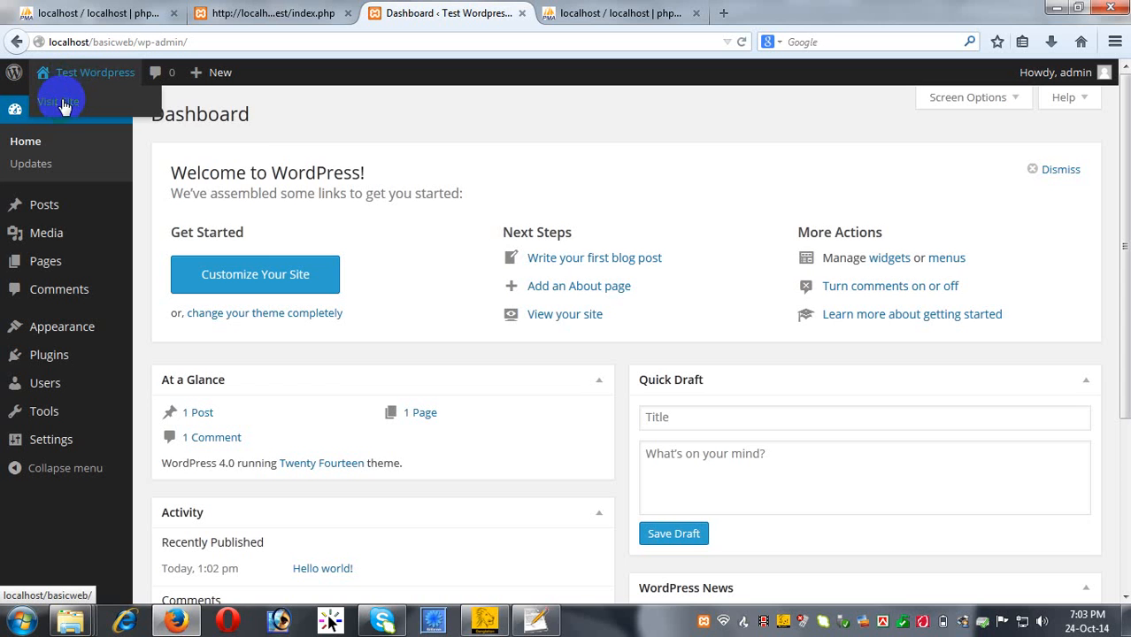
pyautogui.rightClick(66, 104)
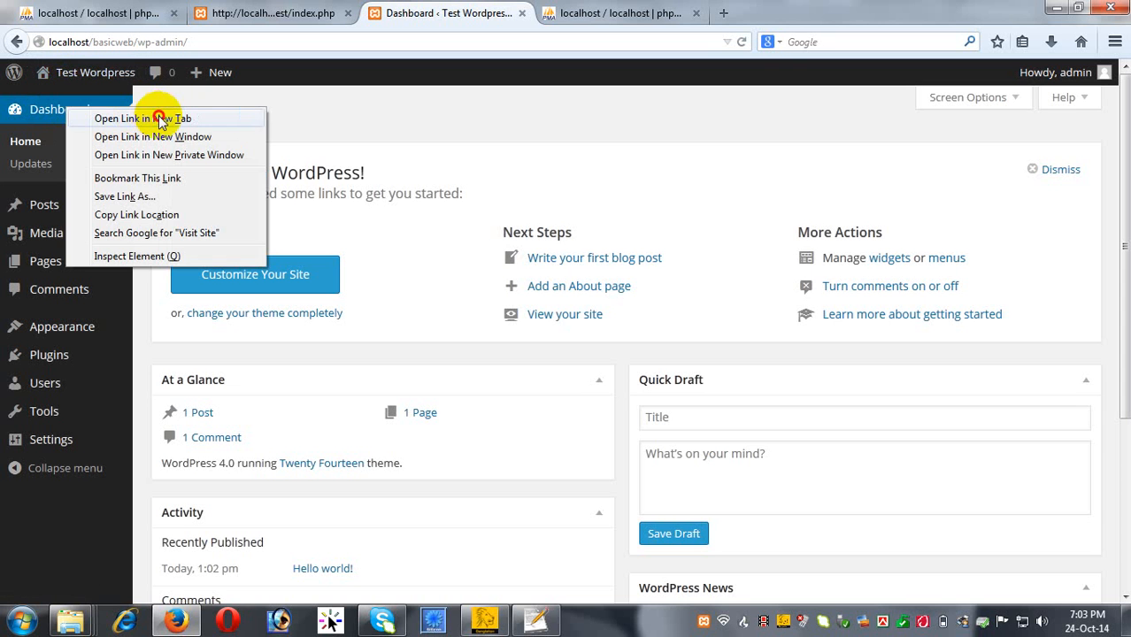
pyautogui.click(155, 113)
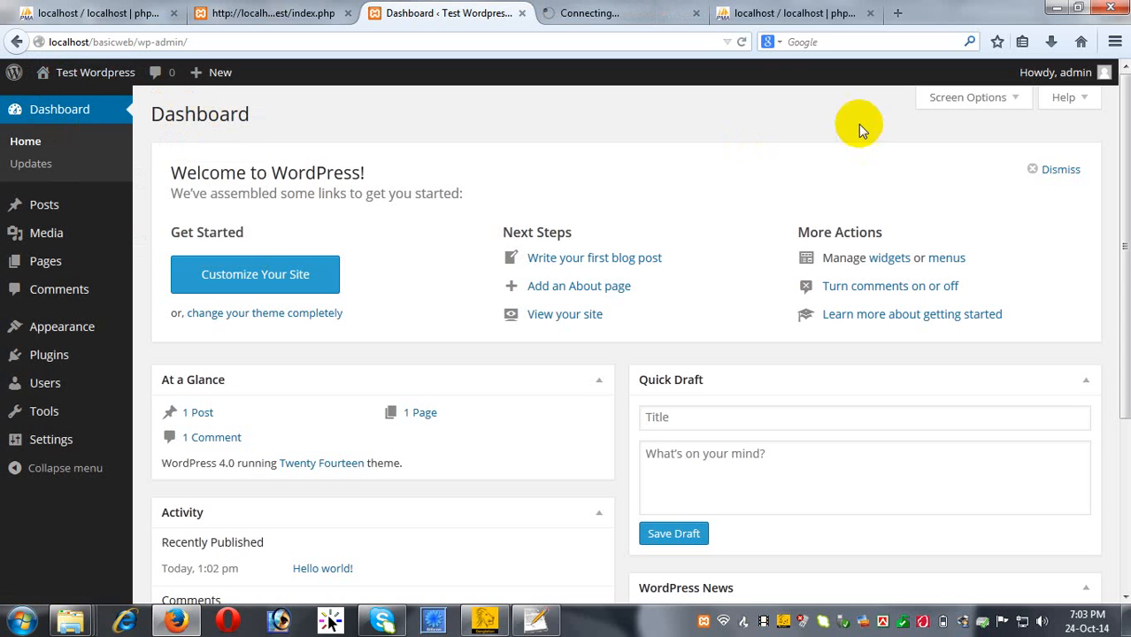
pyautogui.click(645, 15)
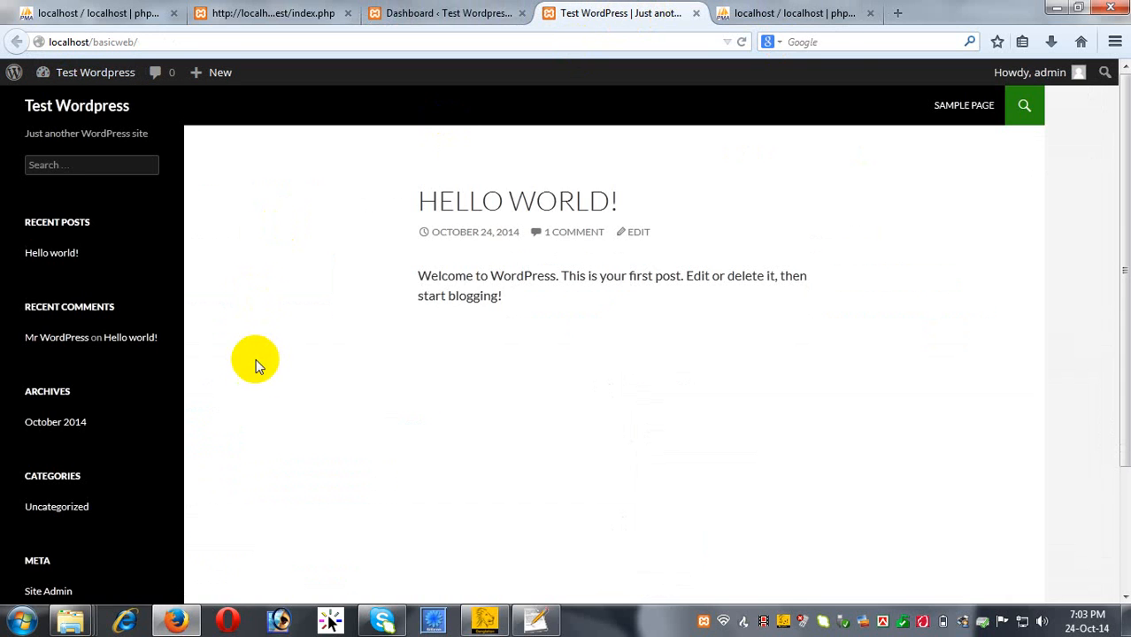
pyautogui.scroll(-3, 244, 401)
pyautogui.scroll(3, 247, 408)
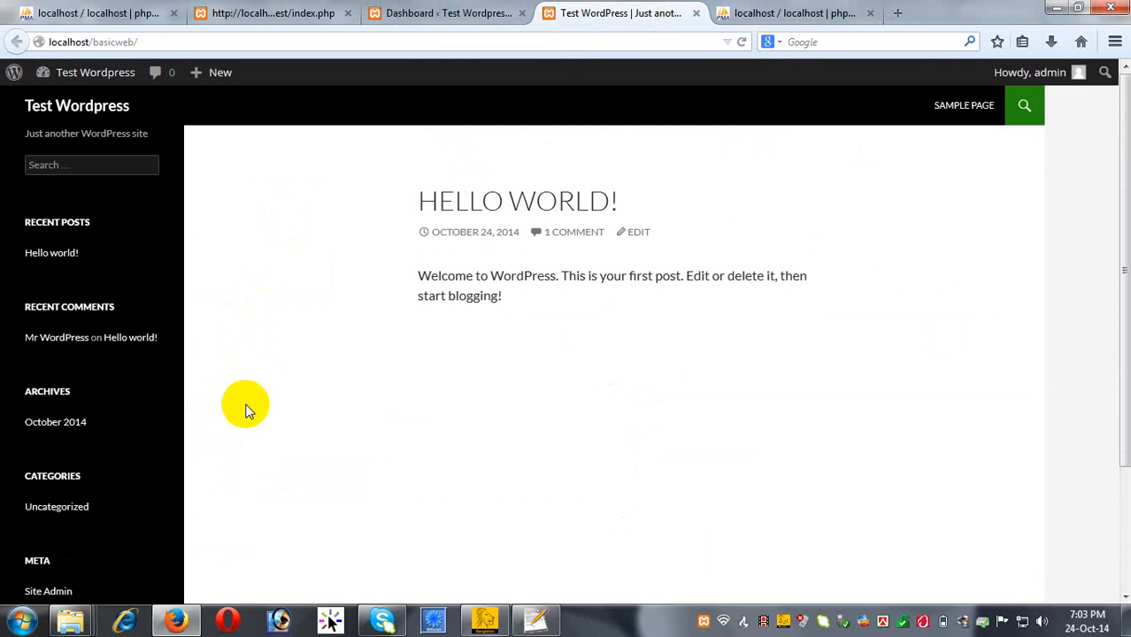
# Compare the site and Dashboard tabs, then bring up the Appearance menu on the Dashboard.
pyautogui.click(443, 13)
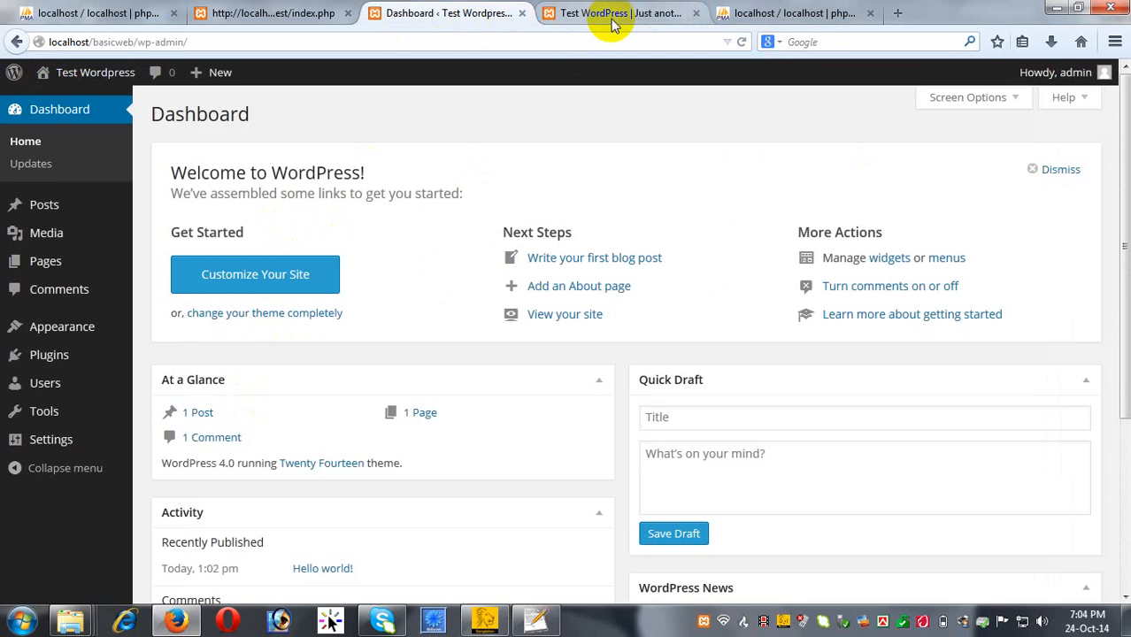
pyautogui.click(609, 15)
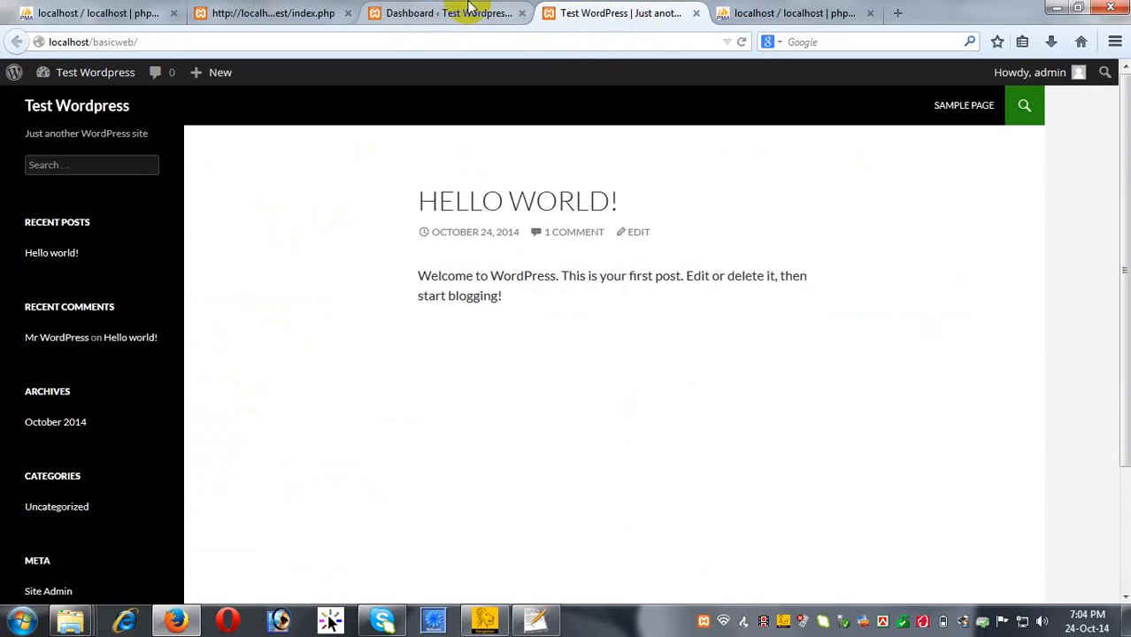
pyautogui.click(470, 11)
pyautogui.click(587, 20)
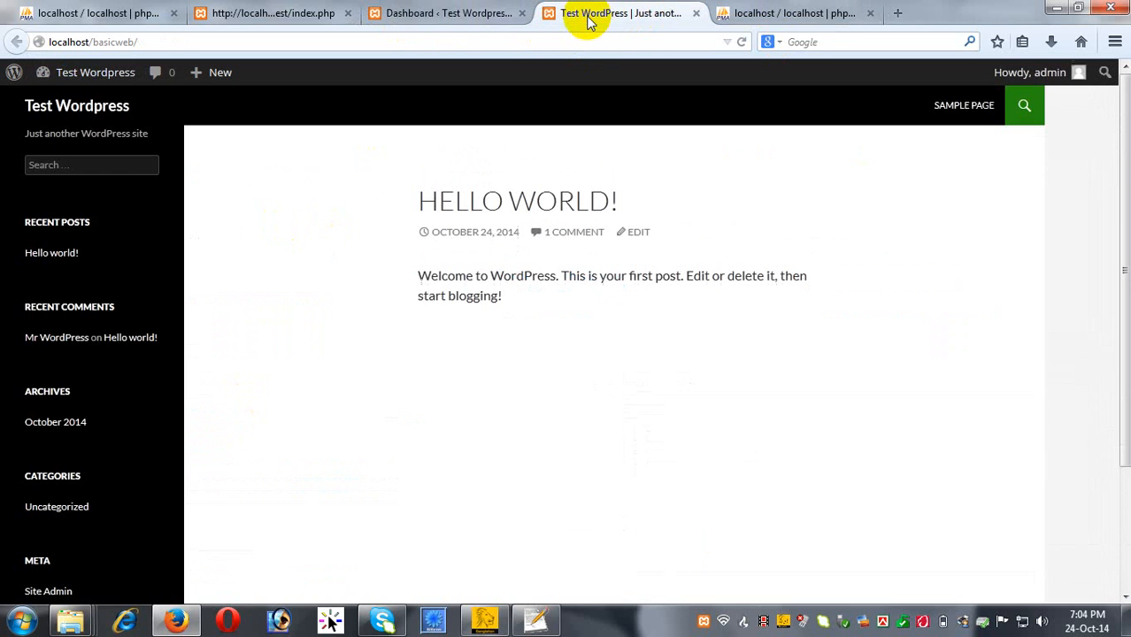
pyautogui.click(469, 20)
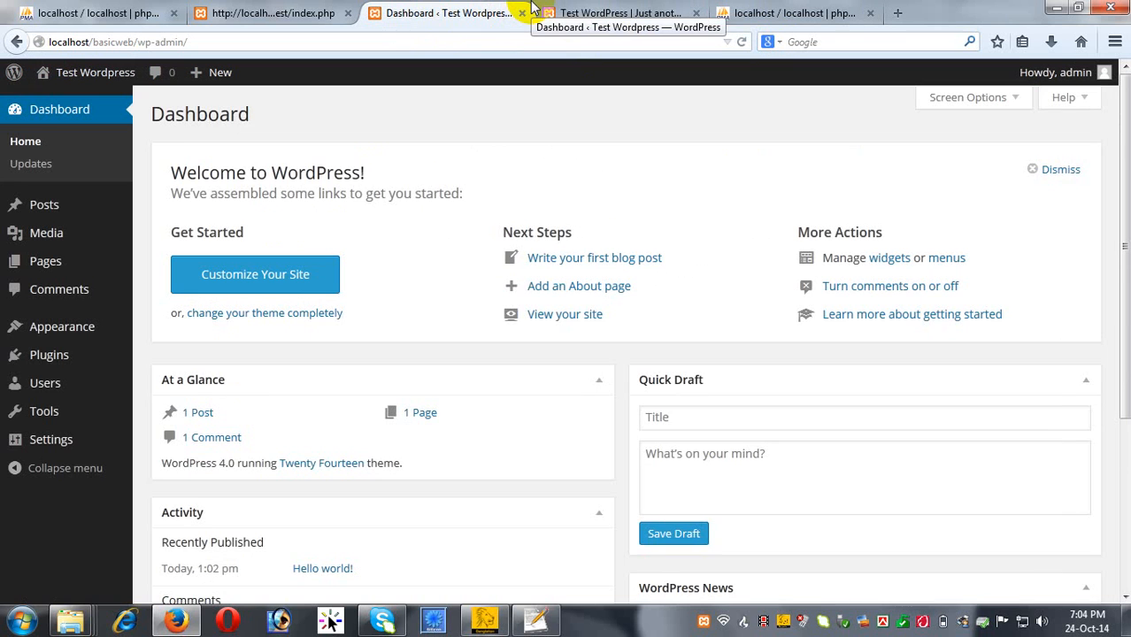
pyautogui.click(584, 13)
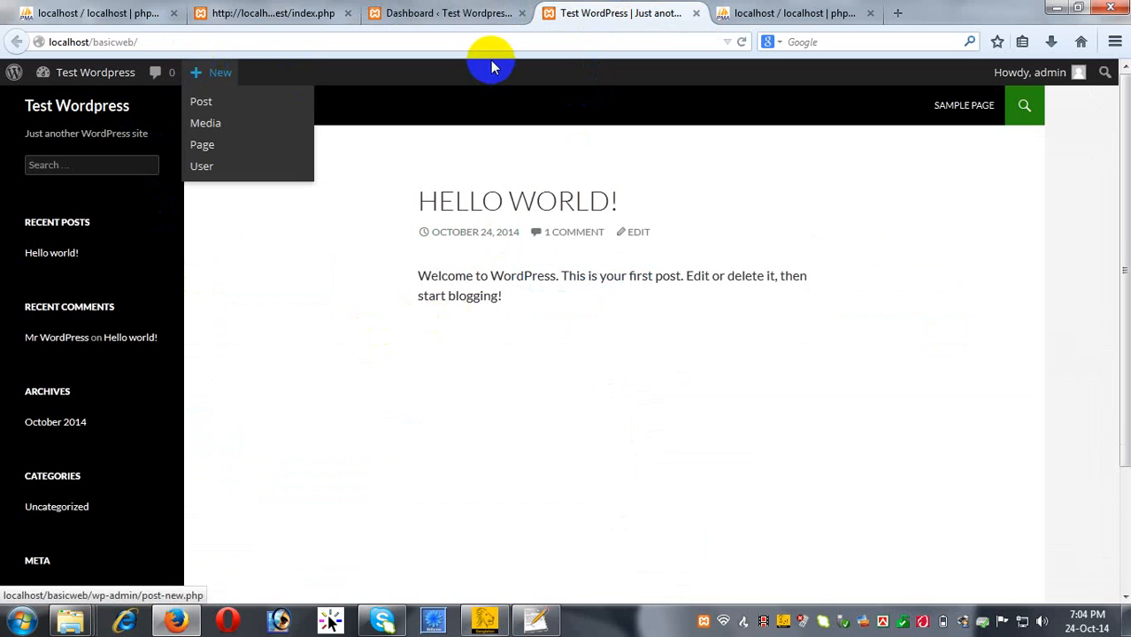
pyautogui.click(436, 13)
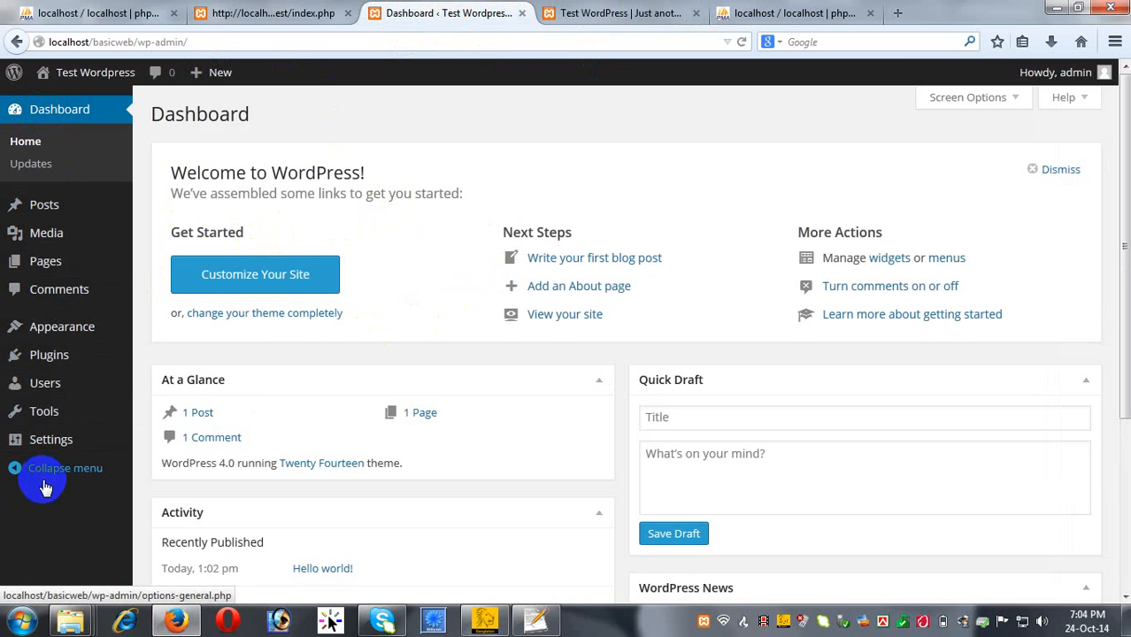
pyautogui.moveTo(78, 340)
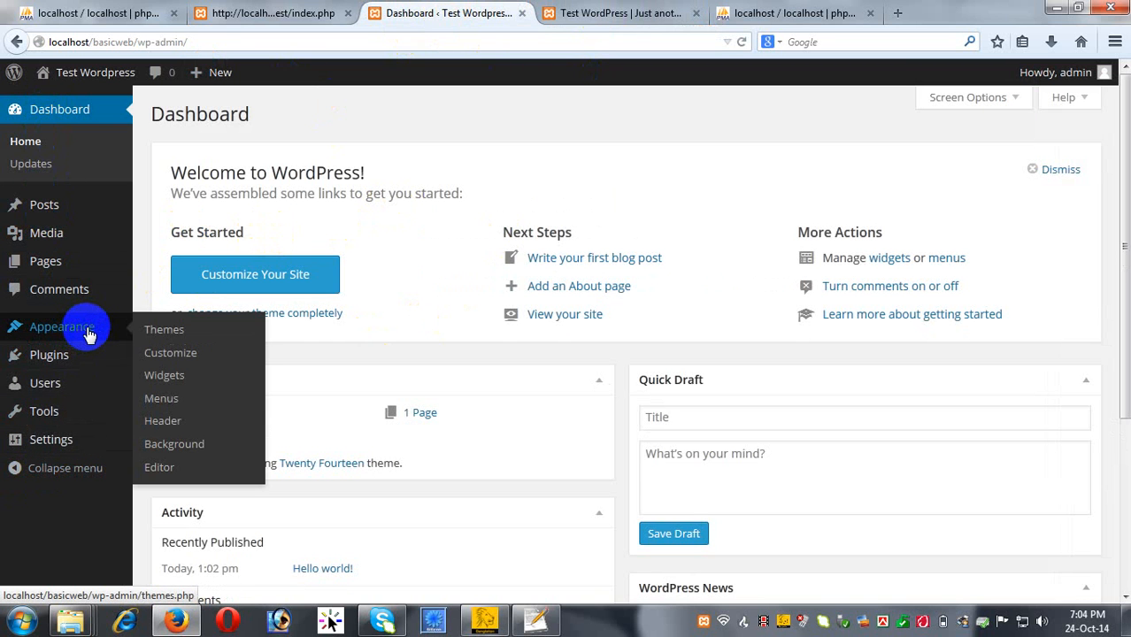
pyautogui.click(192, 337)
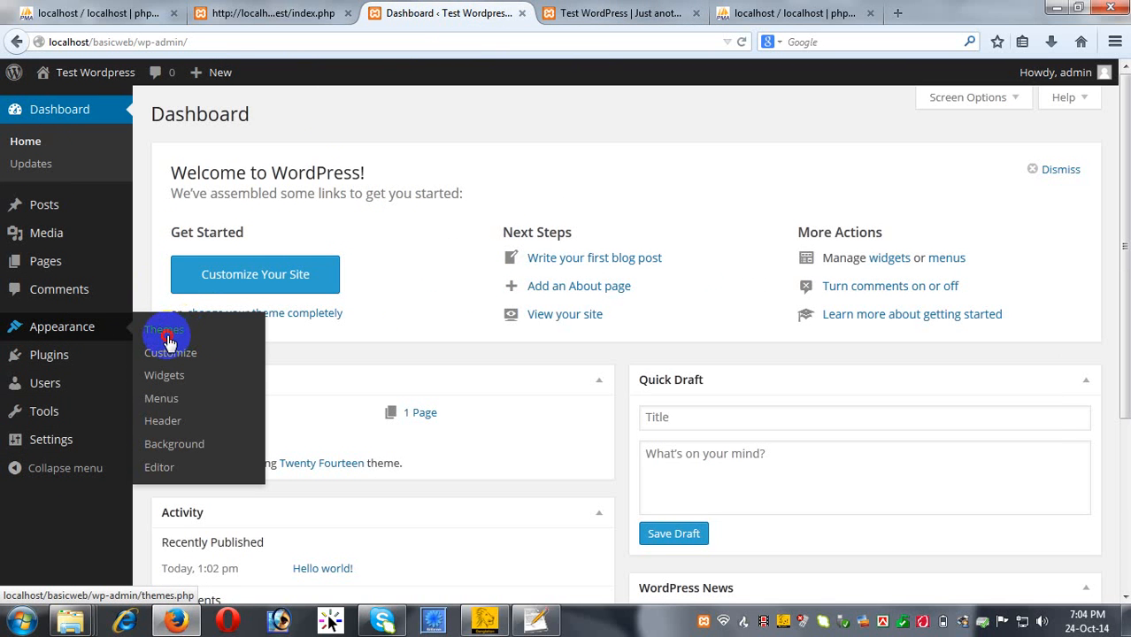
# Open Appearance > Themes and look over the Twenty Fourteen, Twenty Thirteen and Twenty Twelve themes.
pyautogui.click(168, 340)
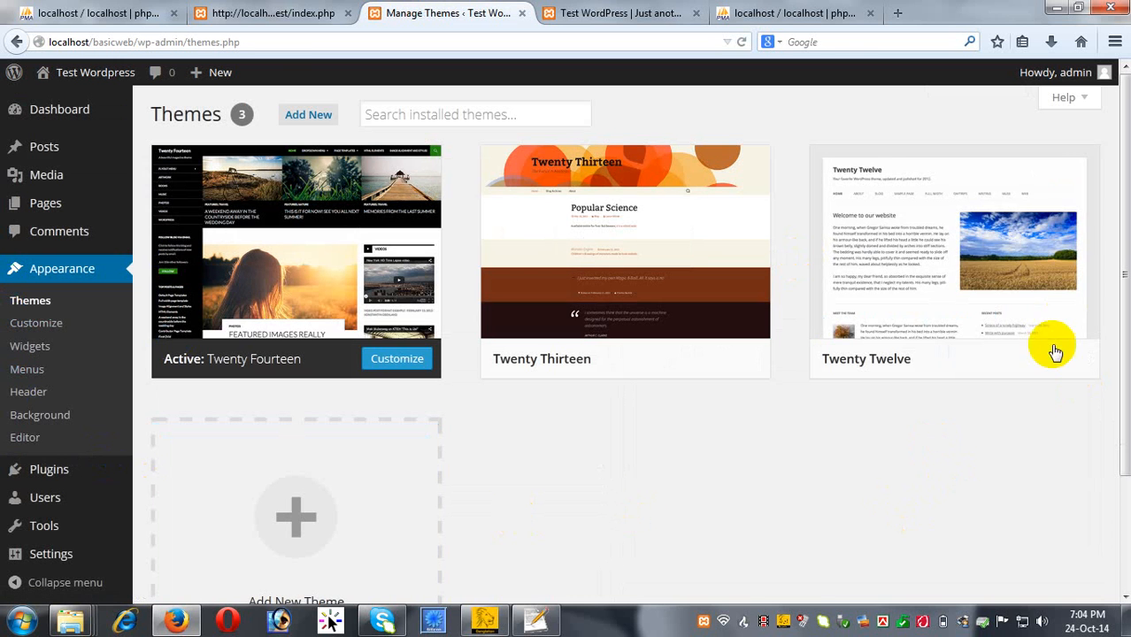
pyautogui.moveTo(1103, 307)
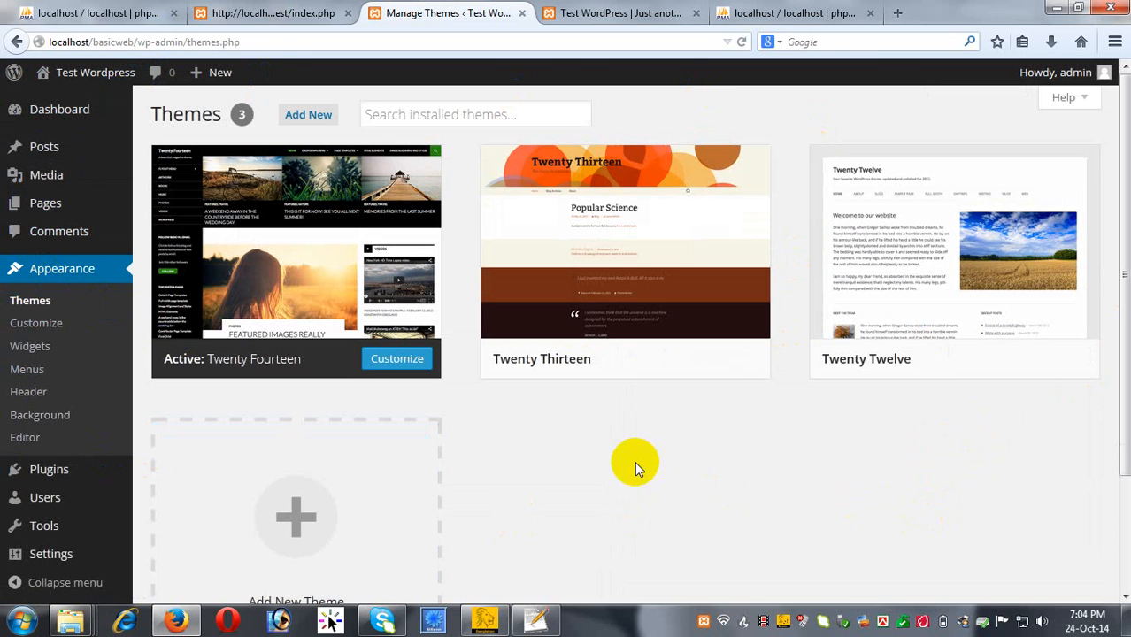
pyautogui.moveTo(657, 328)
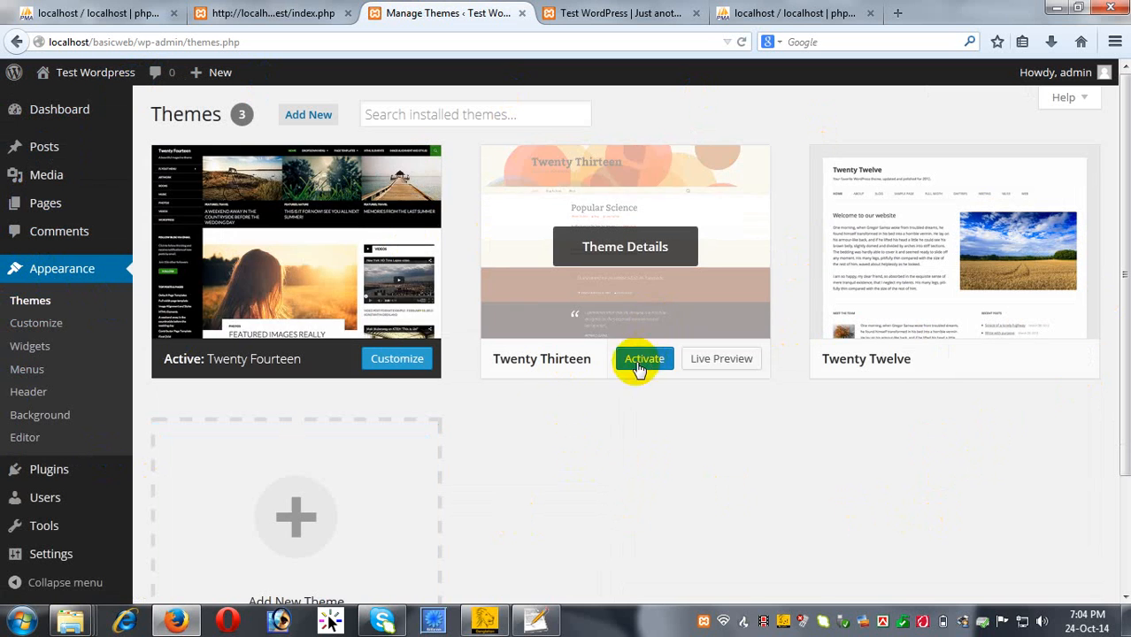
pyautogui.moveTo(352, 248)
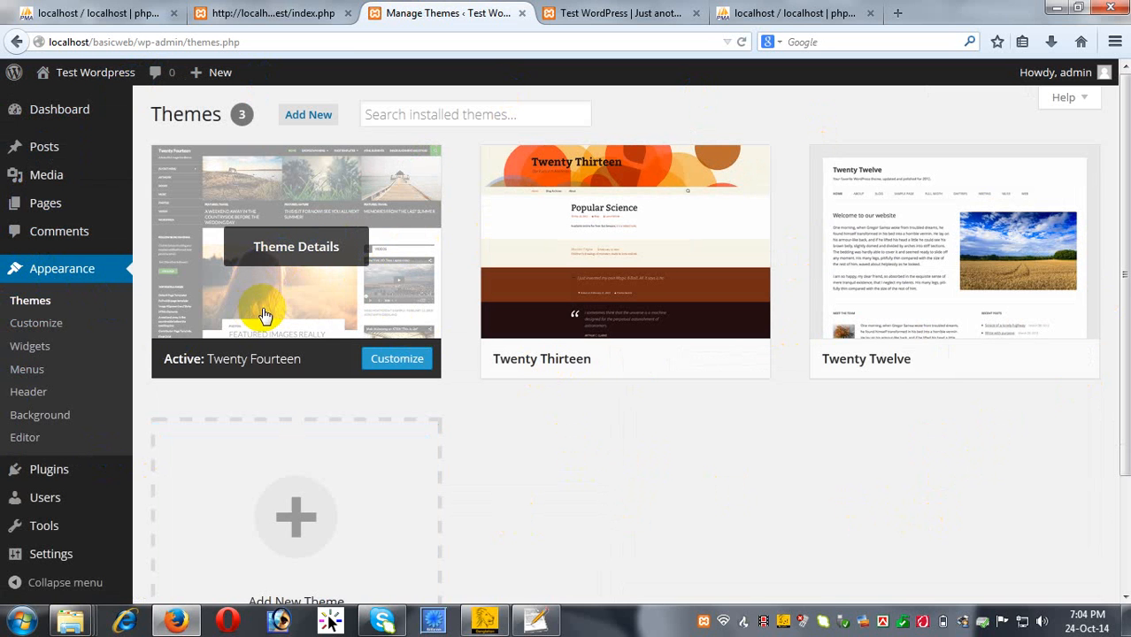
pyautogui.click(254, 355)
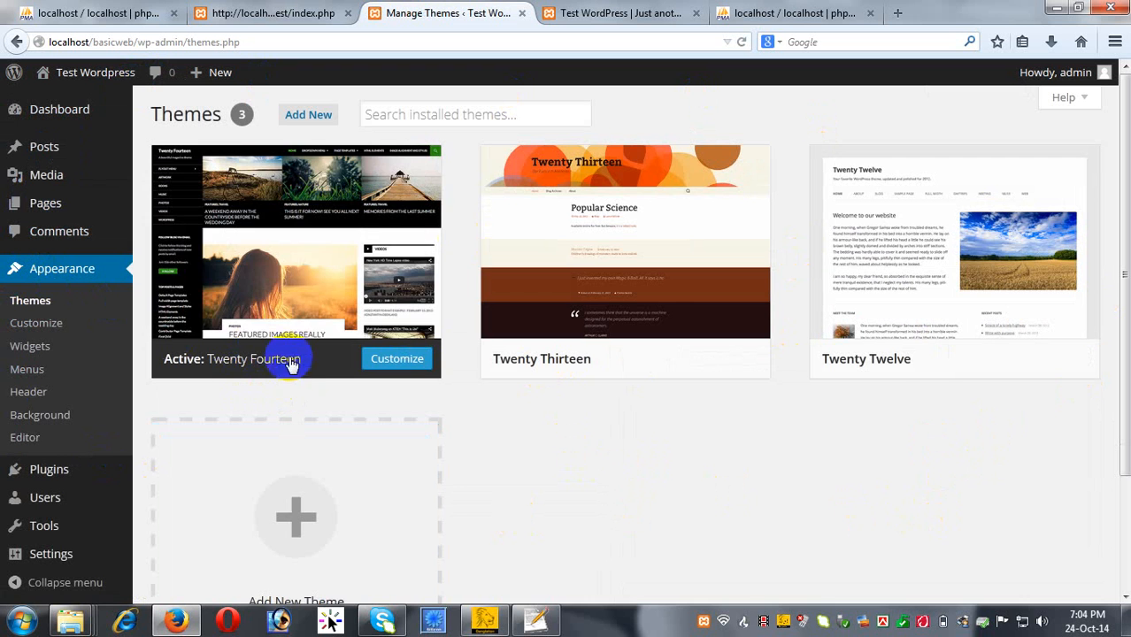
pyautogui.moveTo(290, 318)
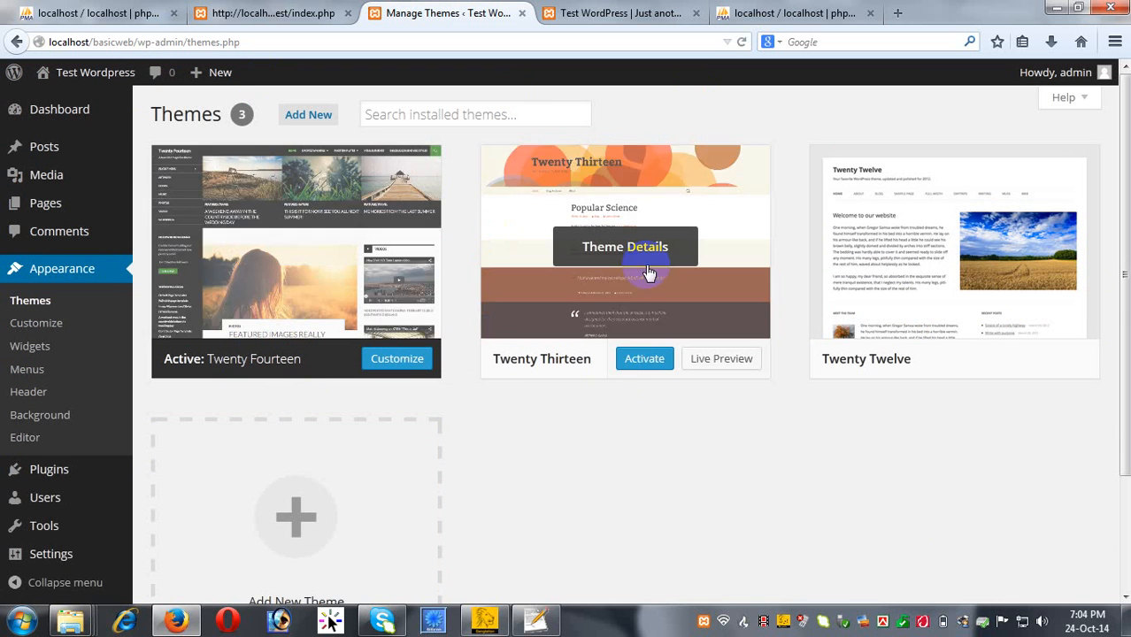
pyautogui.moveTo(551, 361)
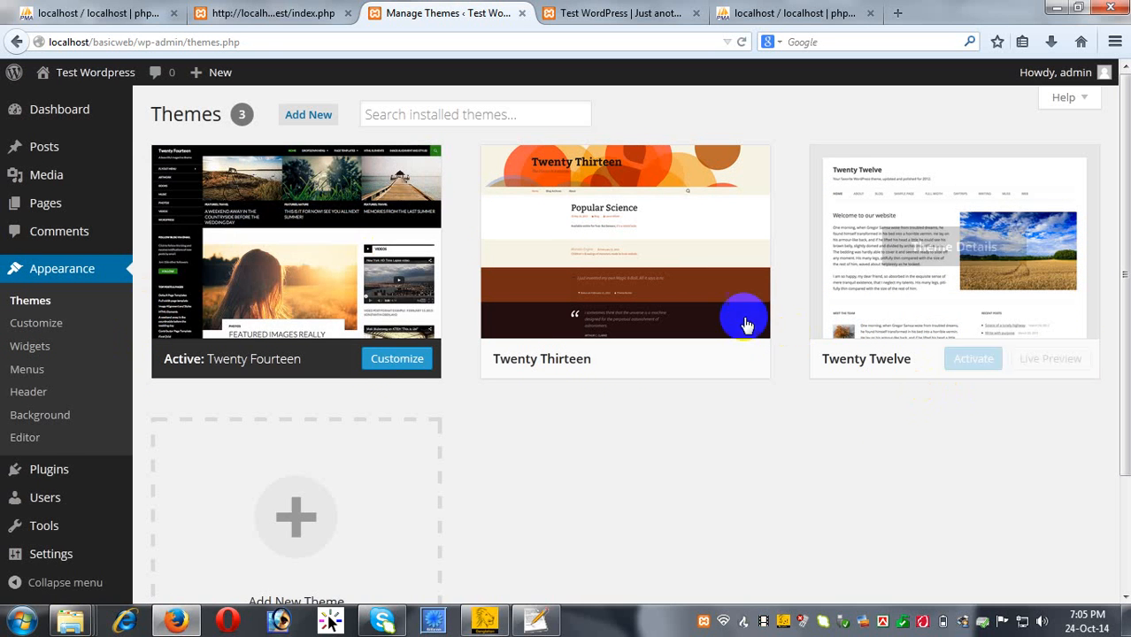
pyautogui.moveTo(959, 322)
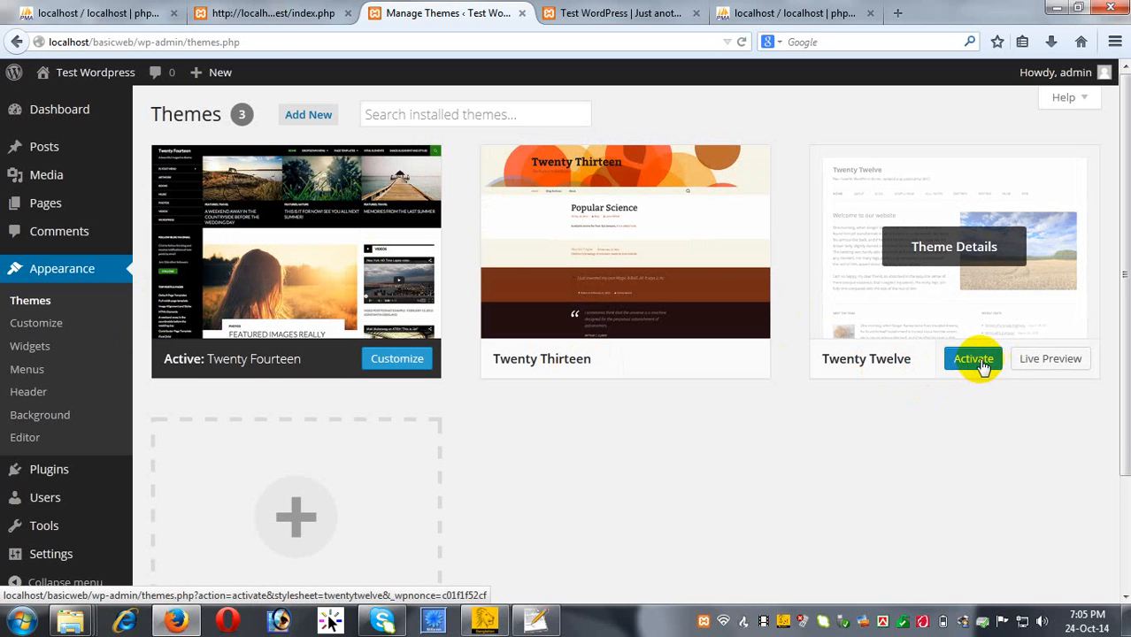
# Activate Twenty Twelve, reload the site tab to check the new layout, then return to Themes.
pyautogui.click(974, 360)
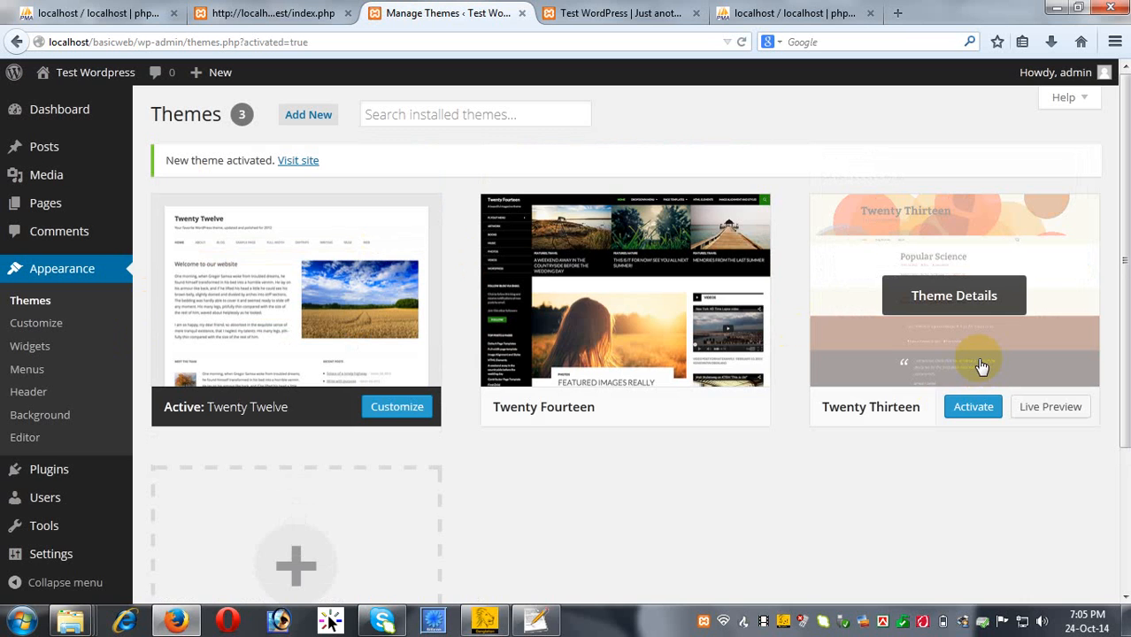
pyautogui.click(624, 14)
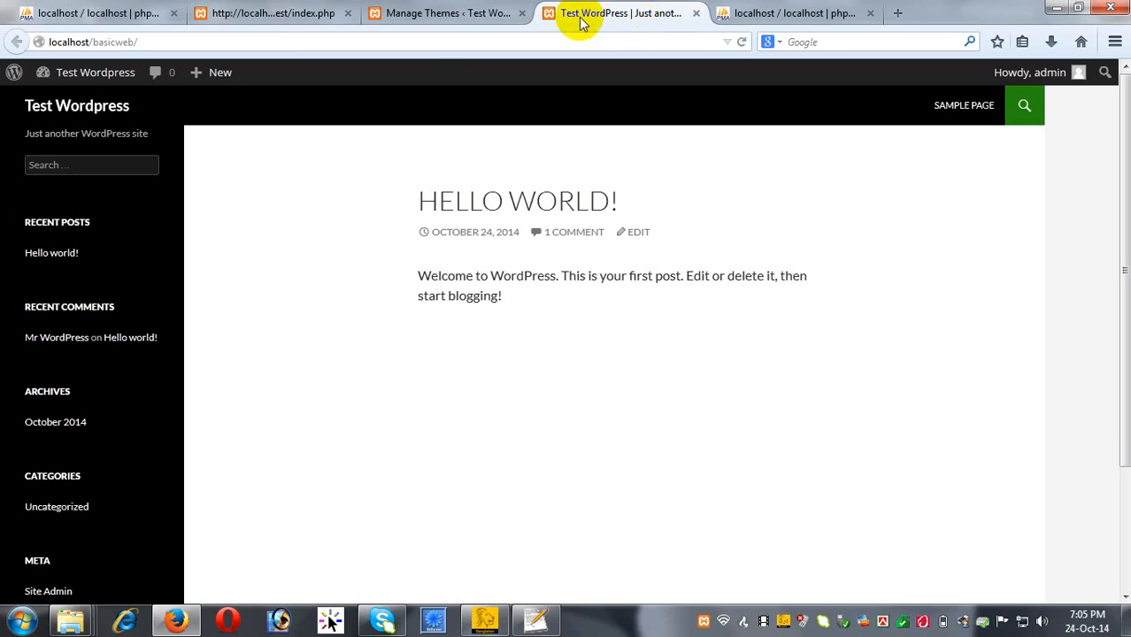
pyautogui.click(195, 42)
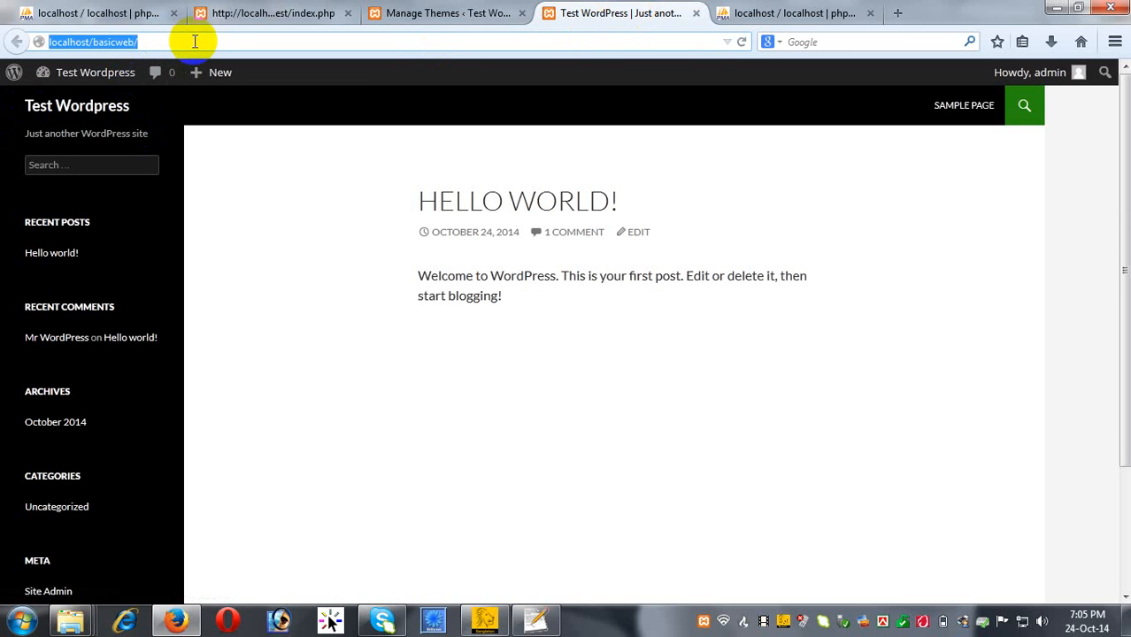
pyautogui.press('Return')
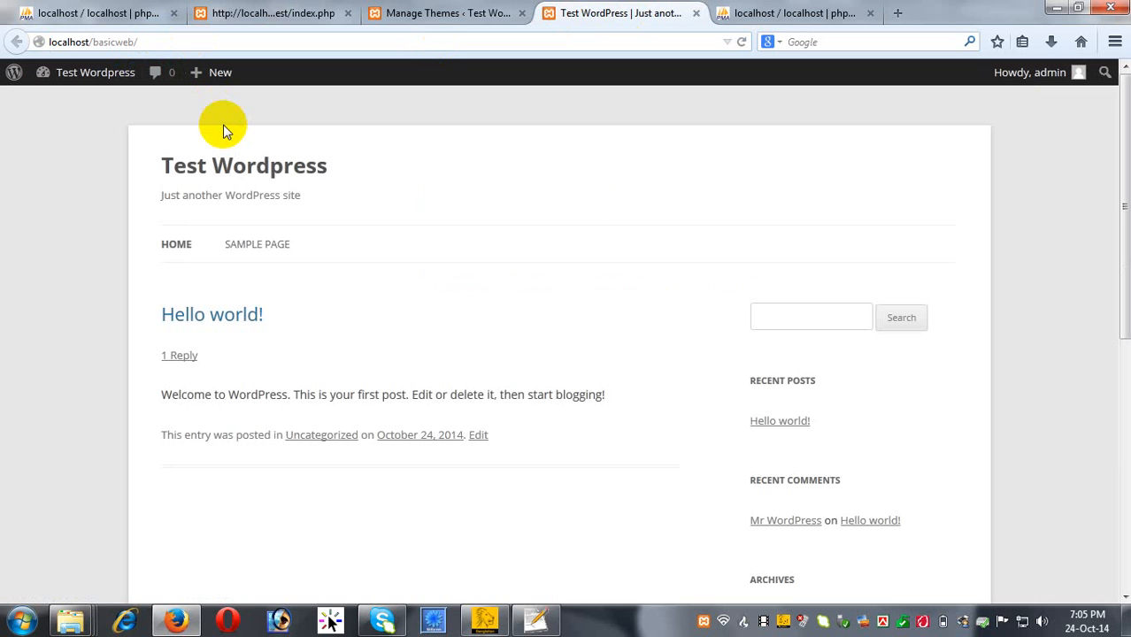
pyautogui.scroll(-9, 387, 391)
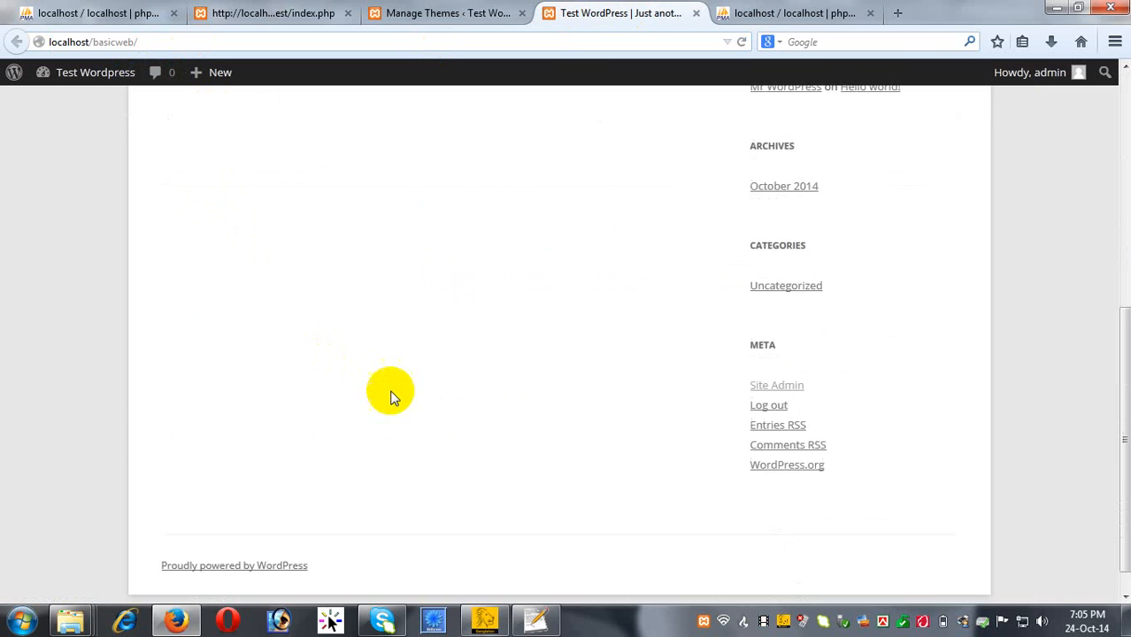
pyautogui.scroll(9, 509, 456)
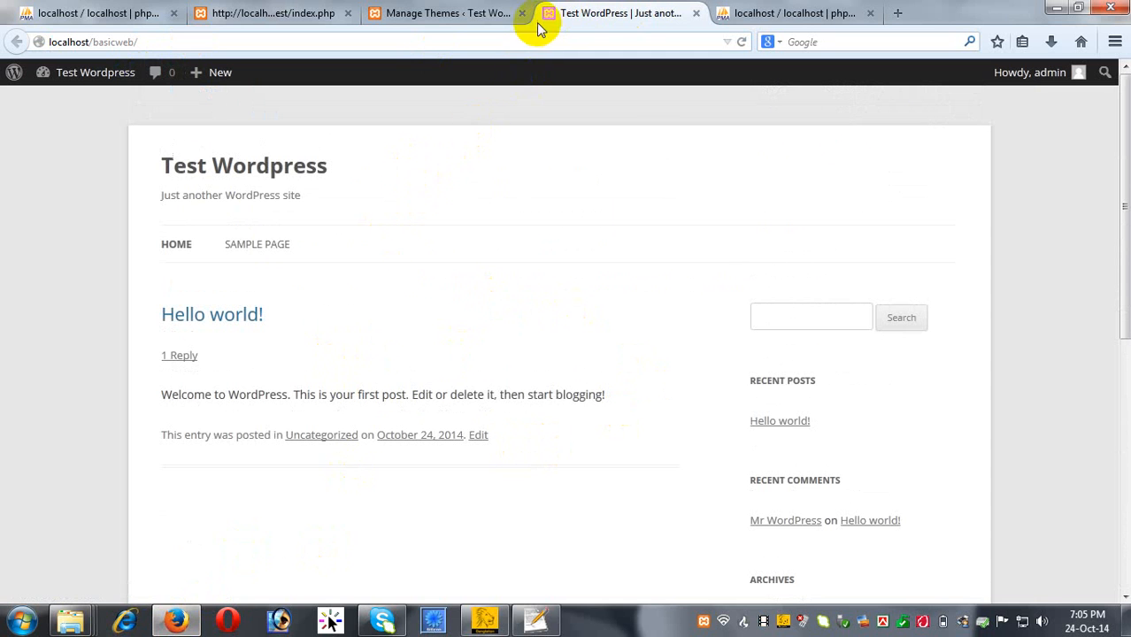
pyautogui.click(462, 25)
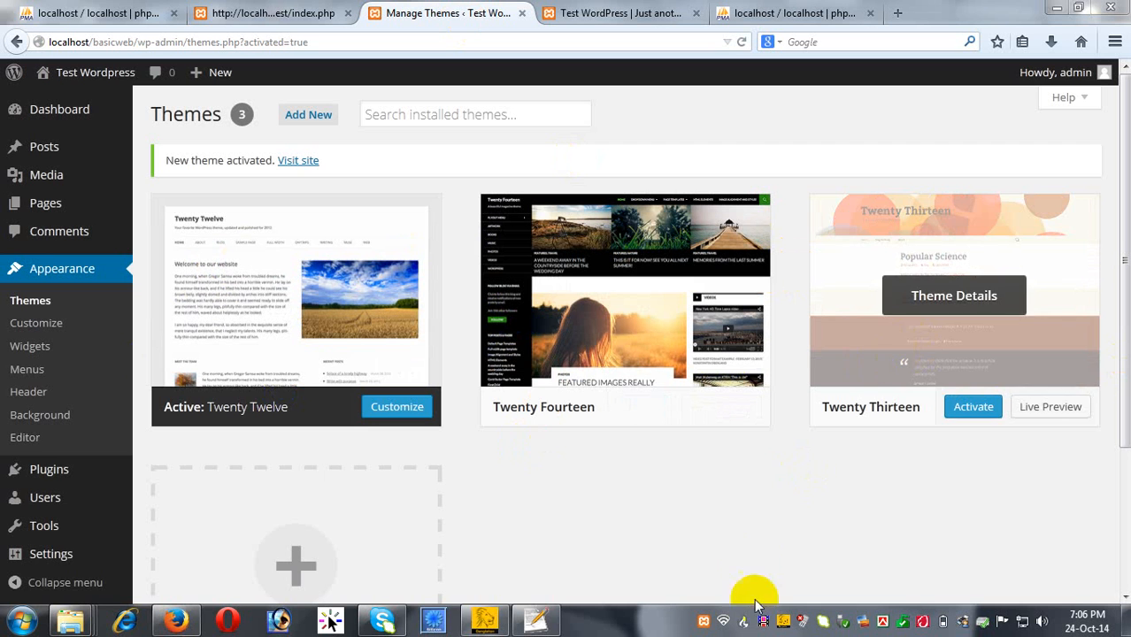
pyautogui.click(62, 620)
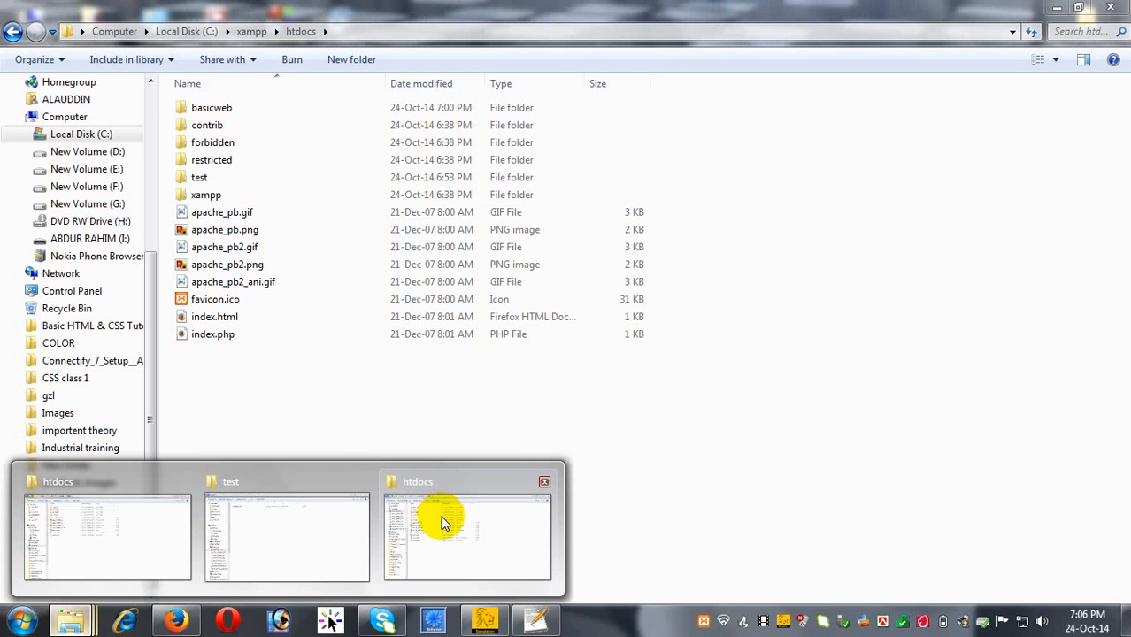
# Bring the htdocs Explorer window forward and open the basicweb folder.
pyautogui.click(433, 519)
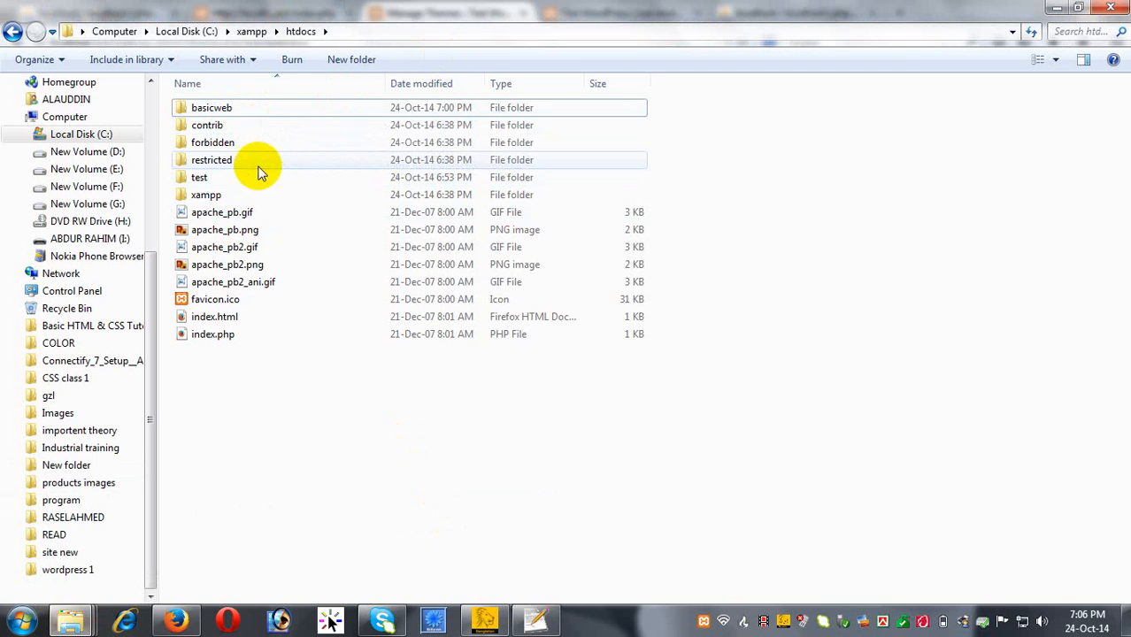
pyautogui.doubleClick(242, 107)
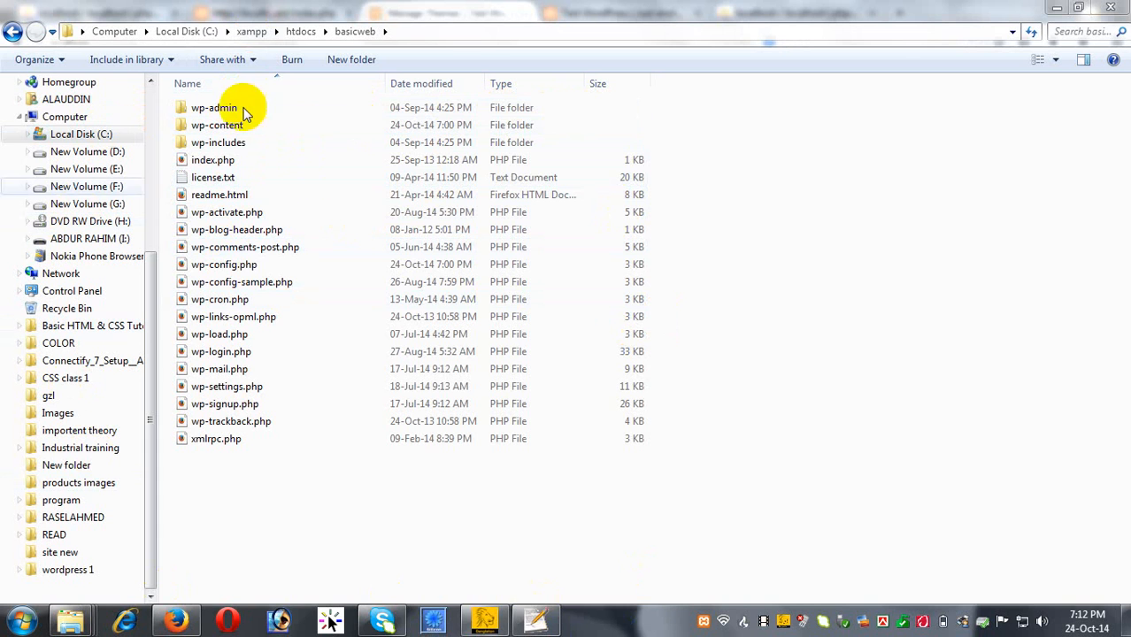
pyautogui.moveTo(485, 620)
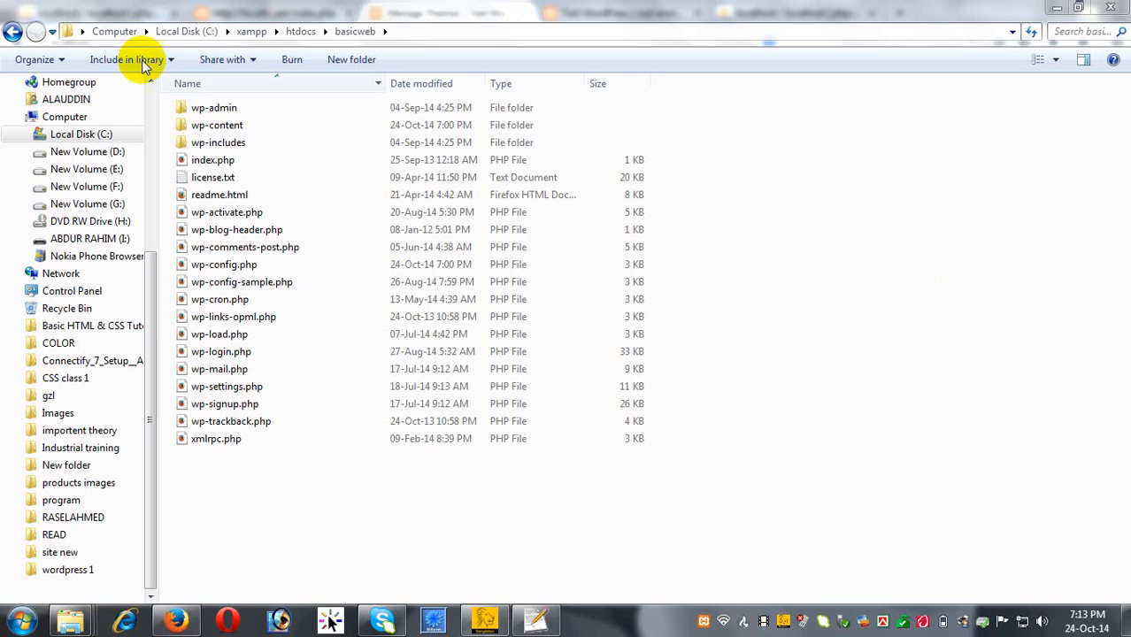
# Open wp-content\themes in basicweb to view the twentyfourteen, twentythirteen and twentytwelve folders.
pyautogui.doubleClick(253, 126)
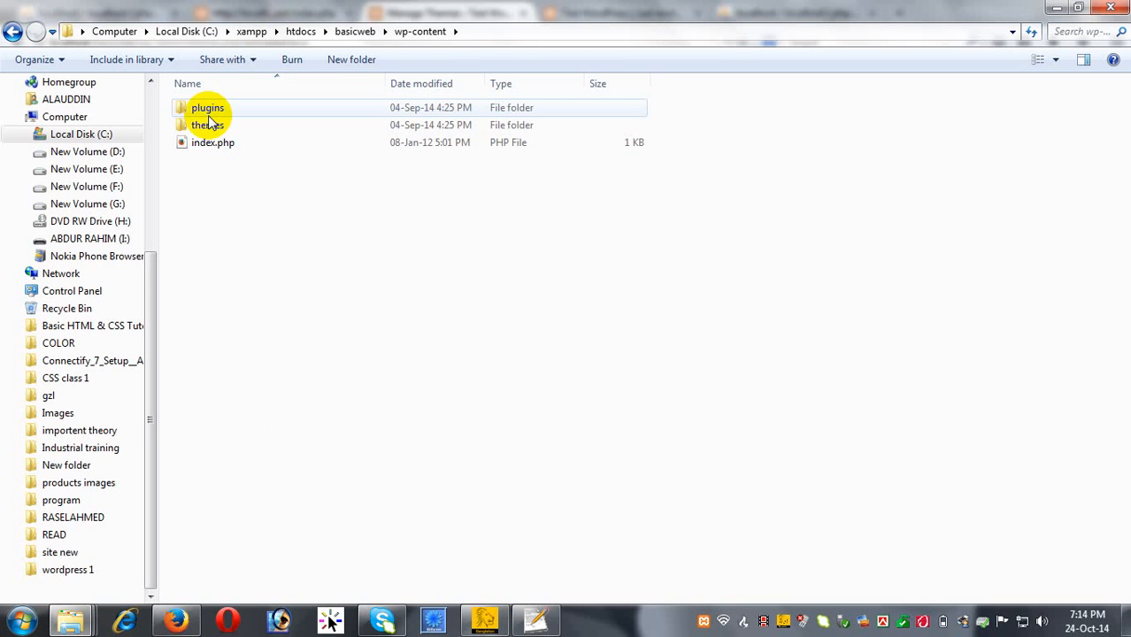
pyautogui.moveTo(211, 122)
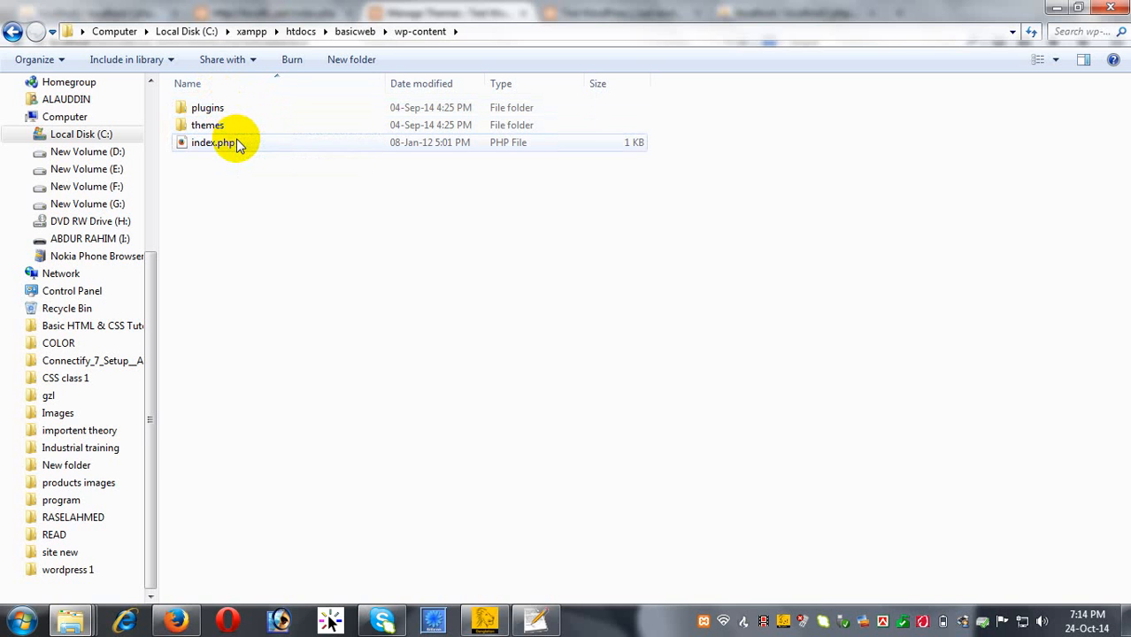
pyautogui.moveTo(238, 144)
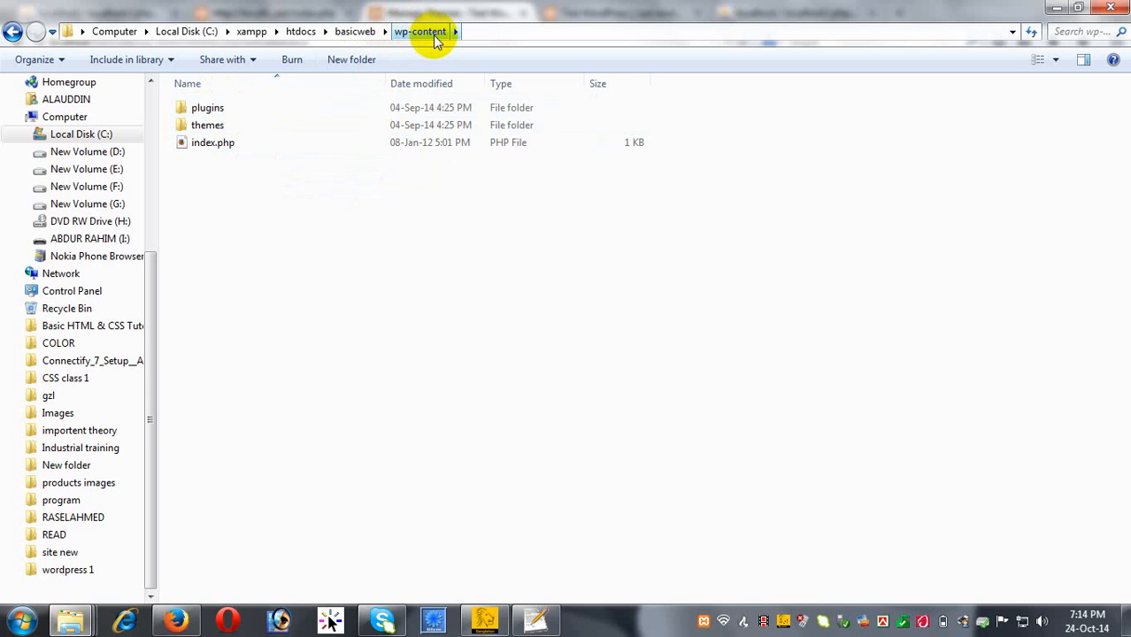
pyautogui.doubleClick(217, 127)
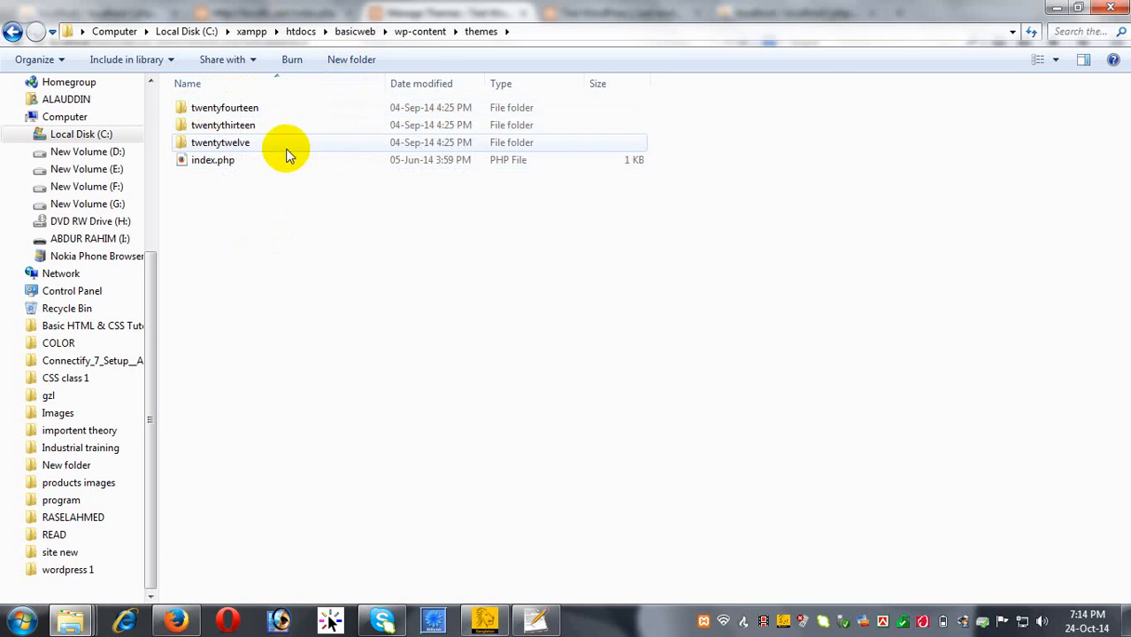
pyautogui.click(175, 623)
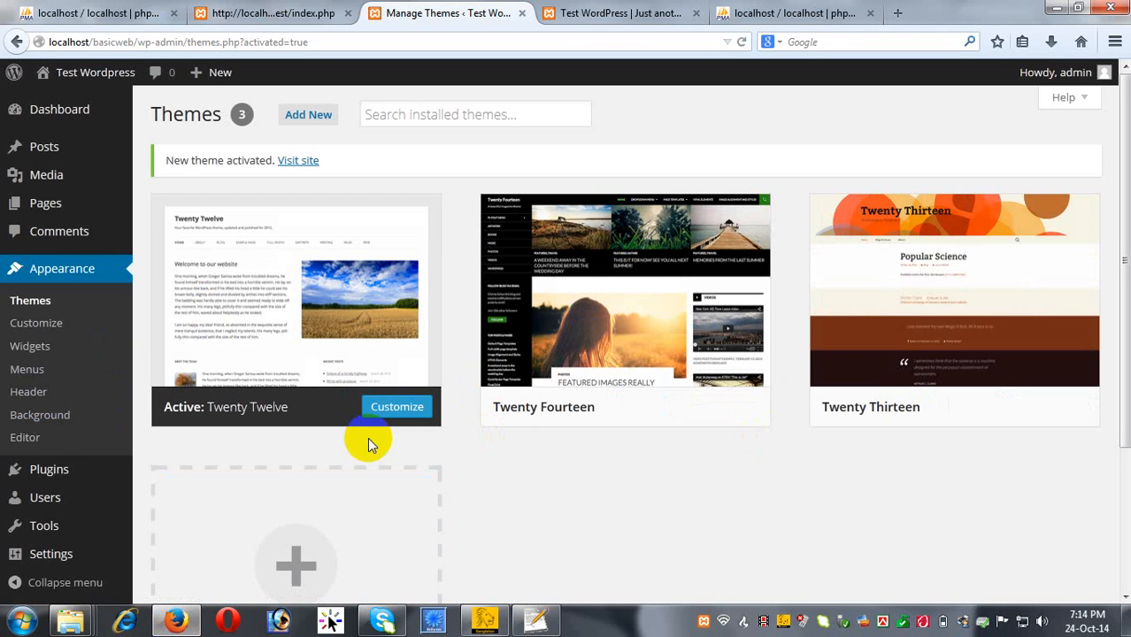
pyautogui.click(1055, 8)
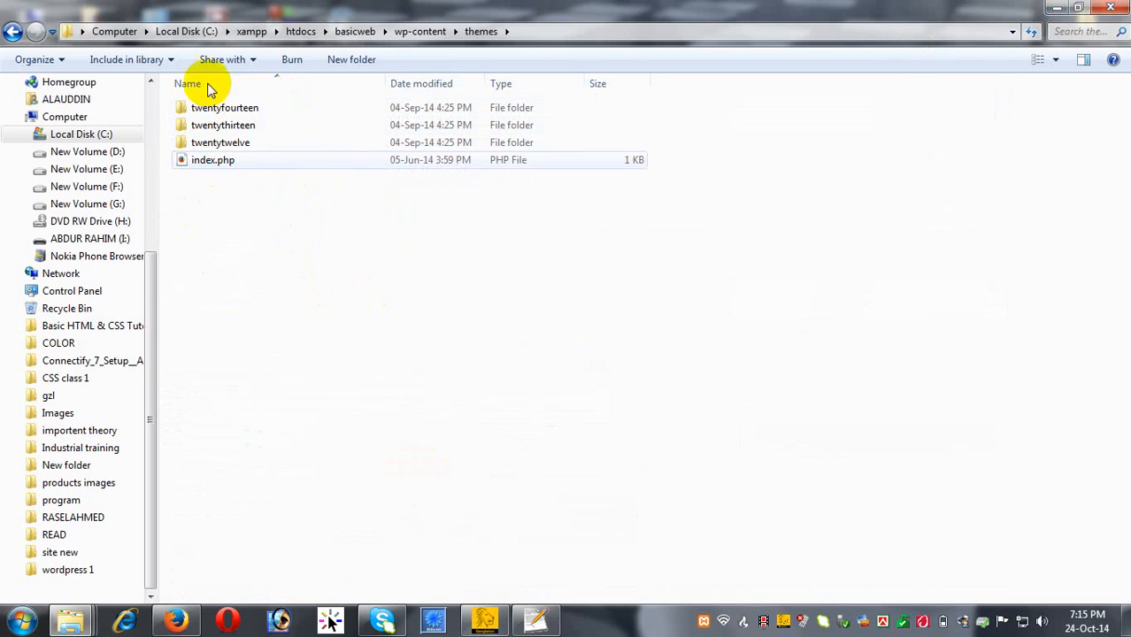
# Go back to wp-content and open the plugins folder holding akismet, hello.php and index.php.
pyautogui.click(12, 32)
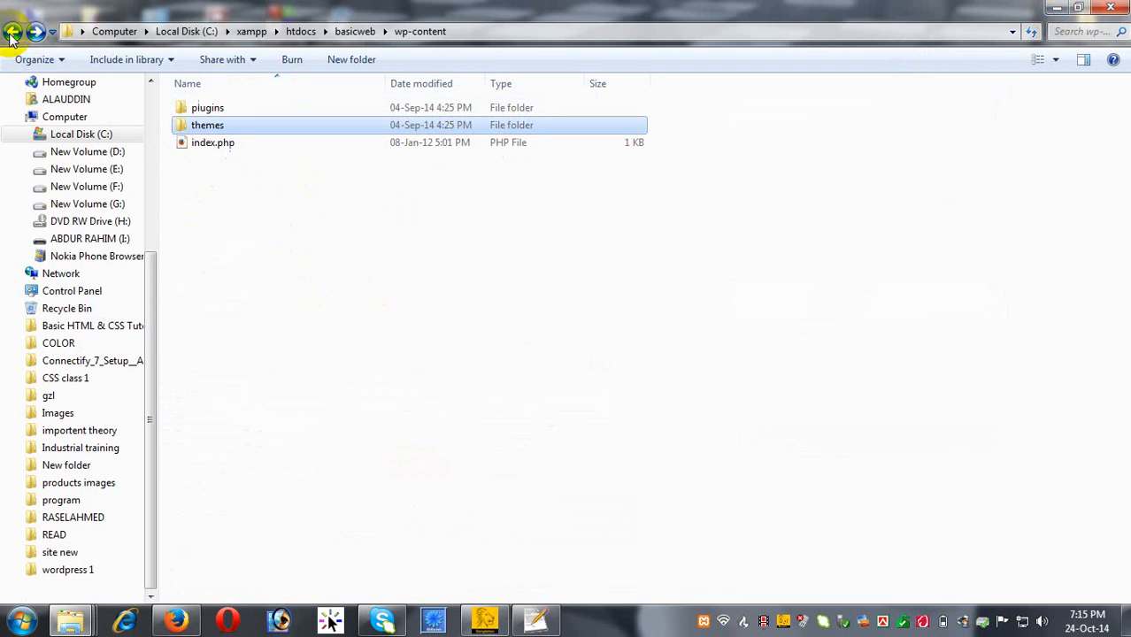
pyautogui.click(213, 110)
pyautogui.doubleClick(213, 109)
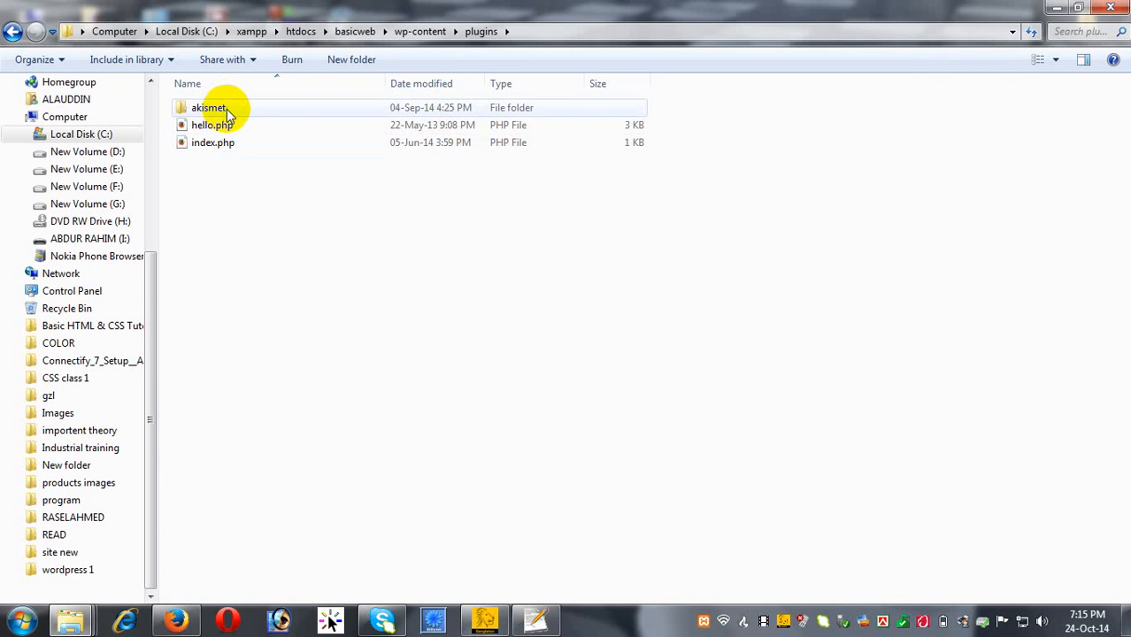
pyautogui.moveTo(251, 115)
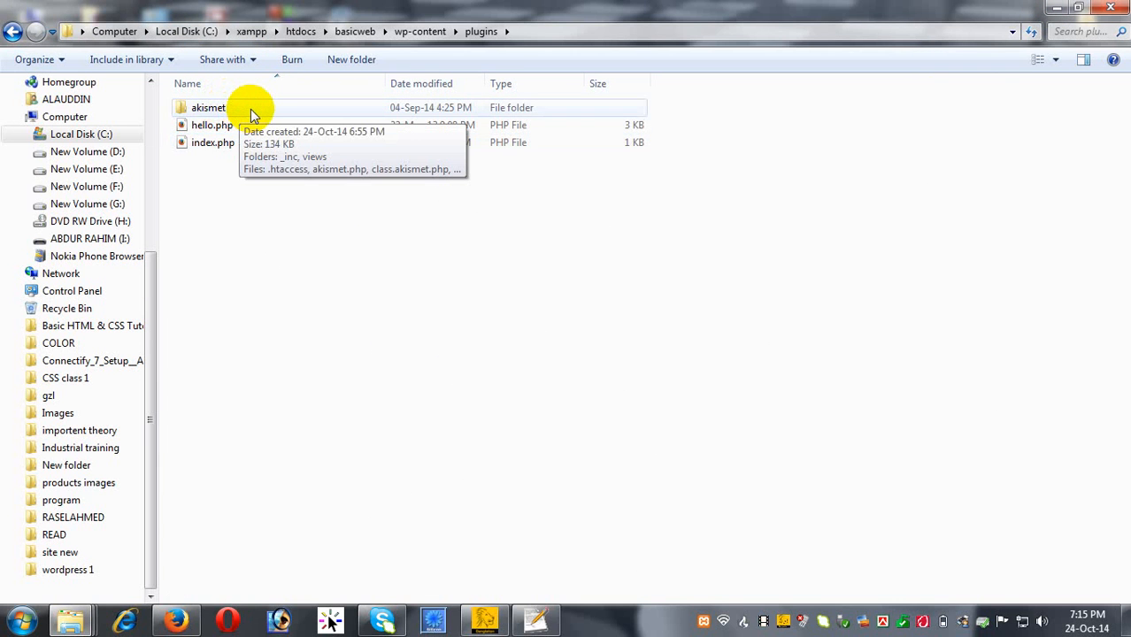
pyautogui.moveTo(221, 131)
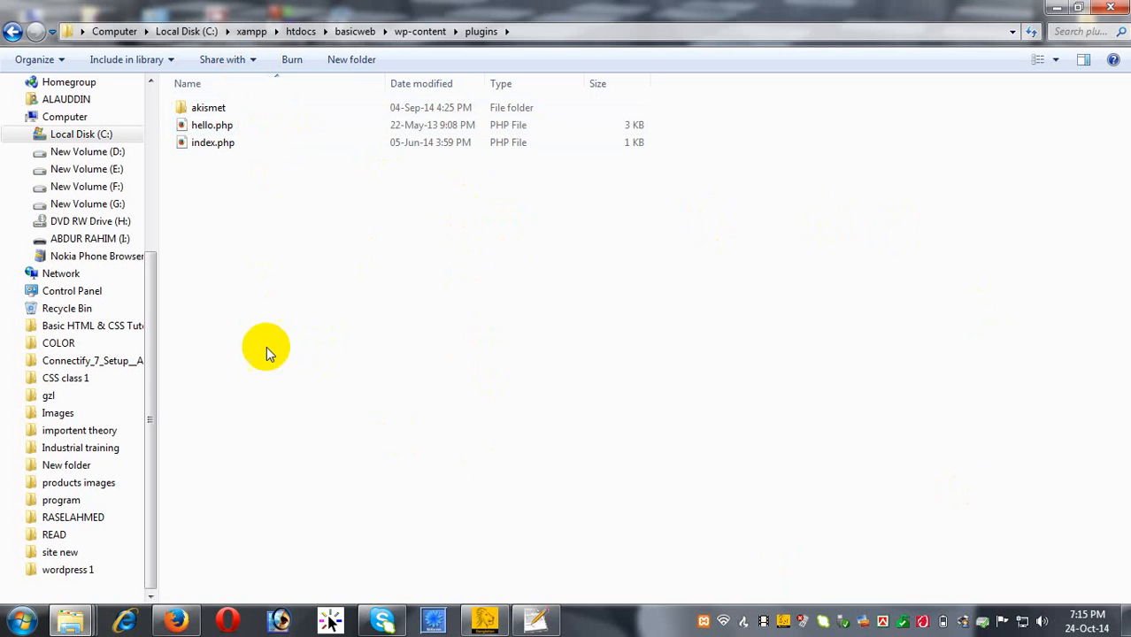
# Restore Firefox with the WordPress Themes page in front.
pyautogui.click(177, 622)
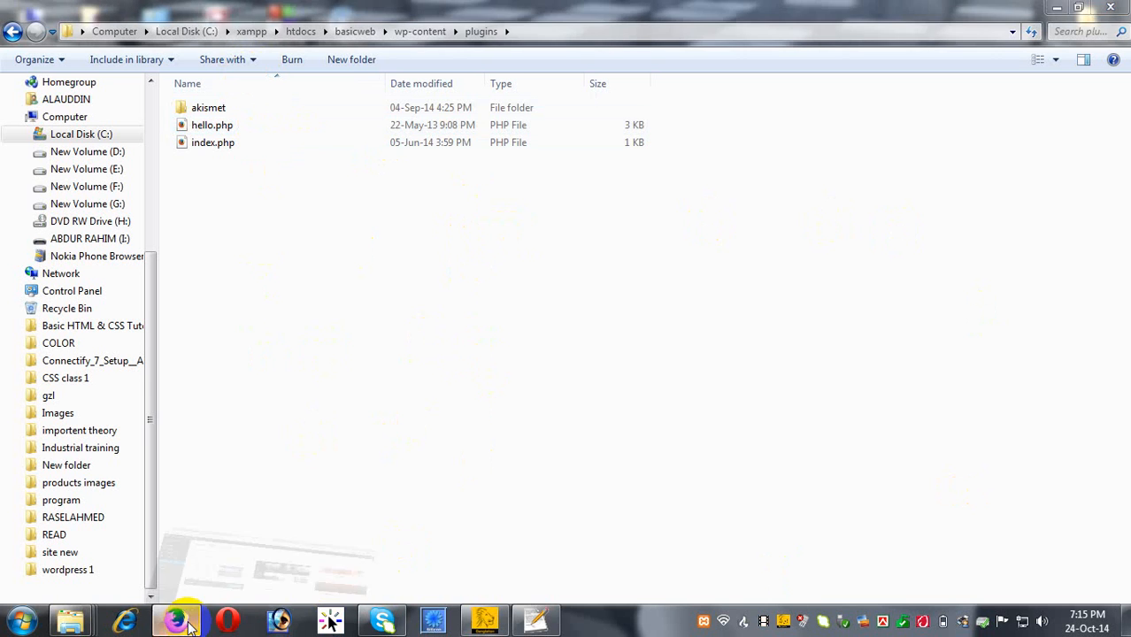
pyautogui.click(181, 622)
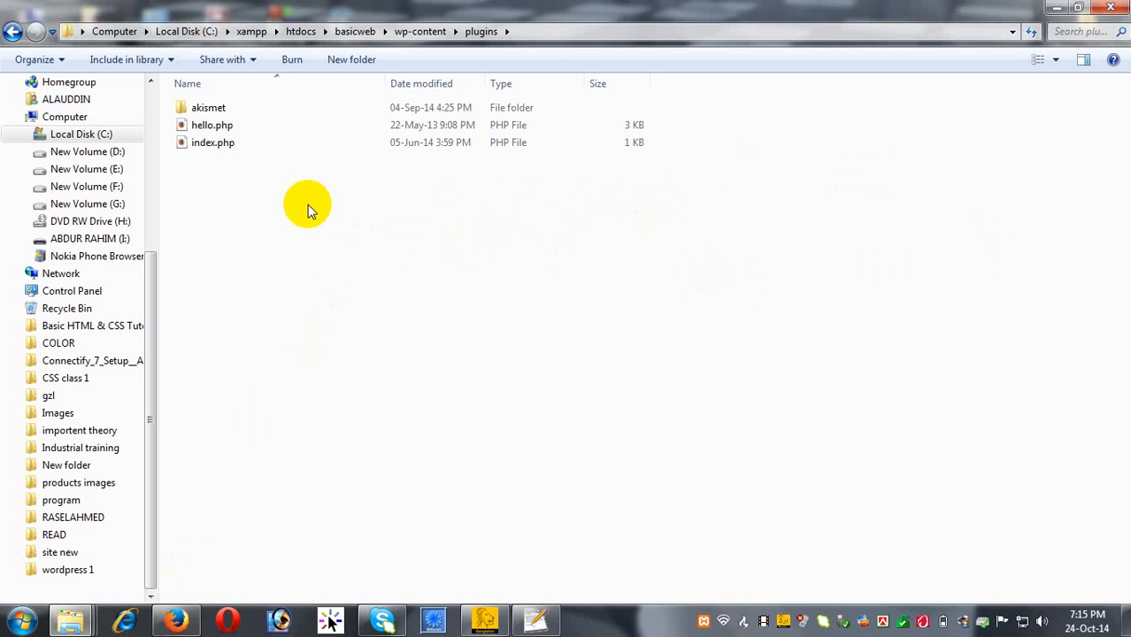
pyautogui.click(176, 621)
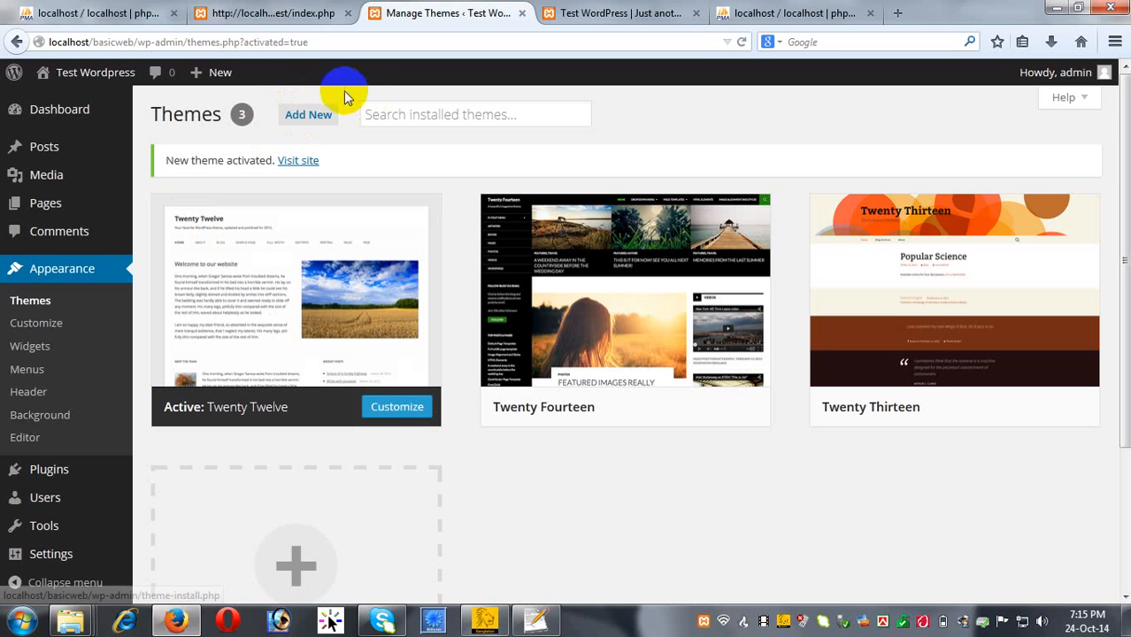
# Open Add New > Upload Theme and cancel the file picker without choosing a .zip.
pyautogui.click(309, 116)
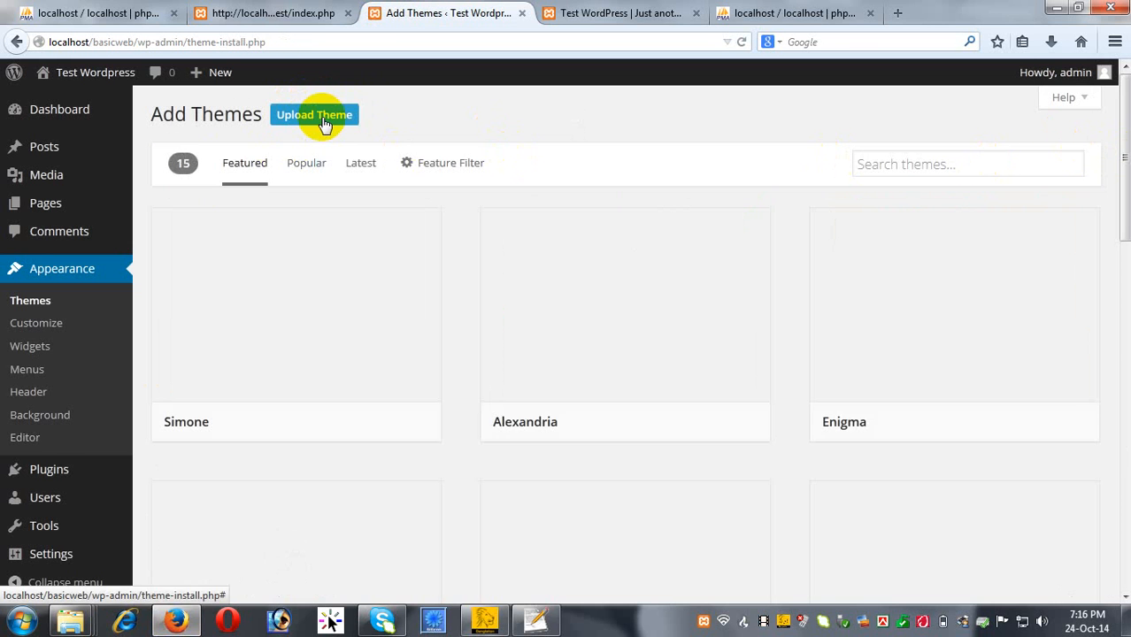
pyautogui.click(324, 122)
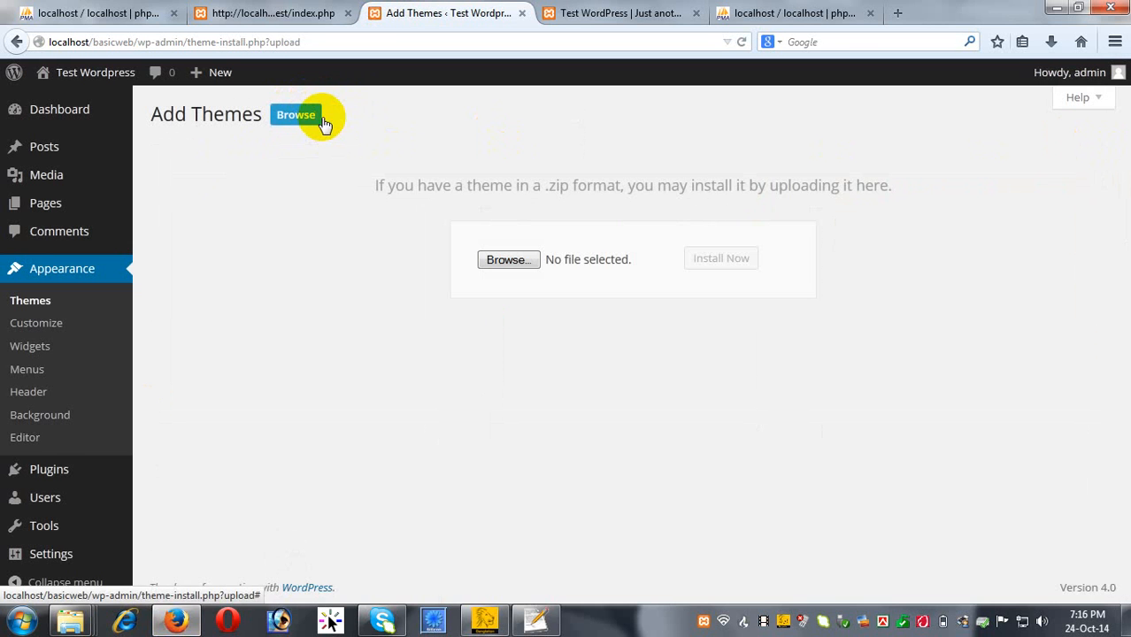
pyautogui.click(521, 256)
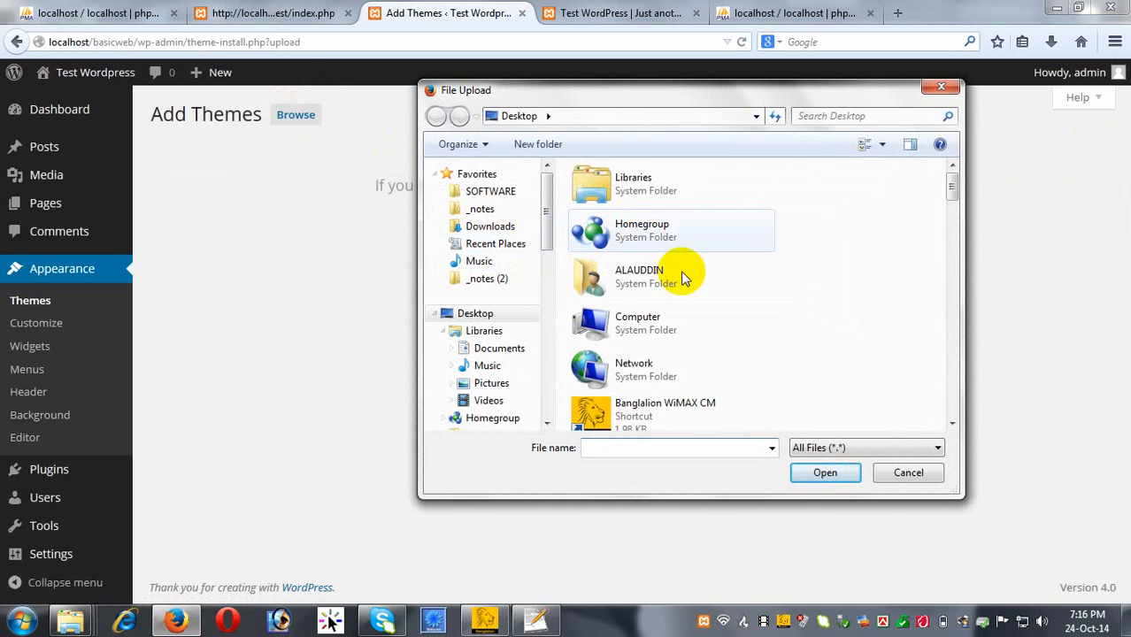
pyautogui.click(945, 87)
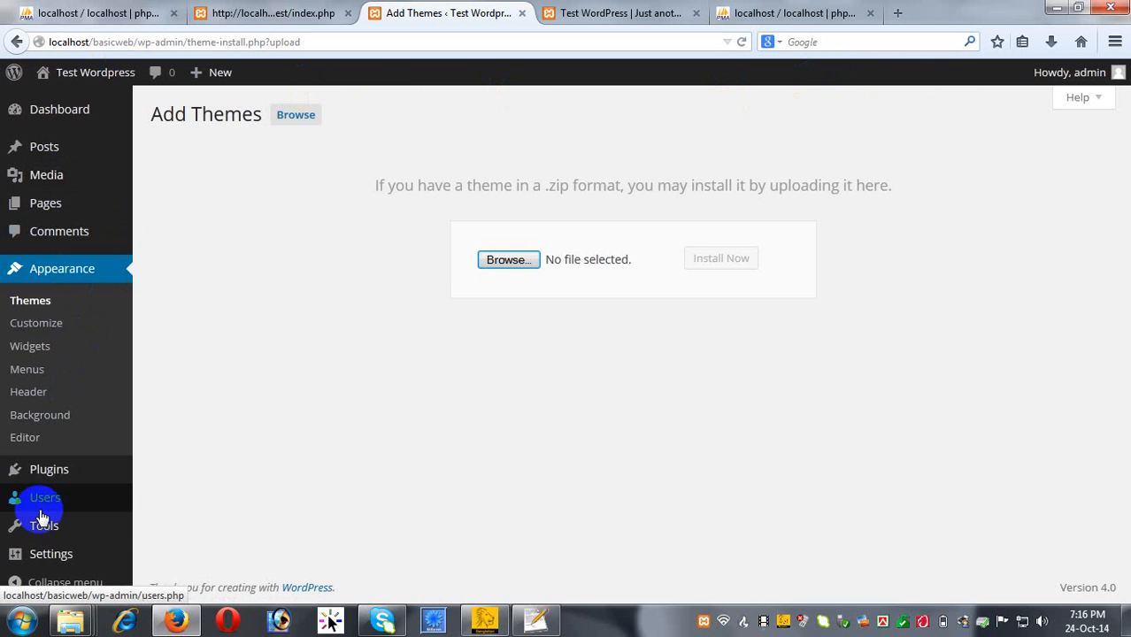
pyautogui.moveTo(47, 478)
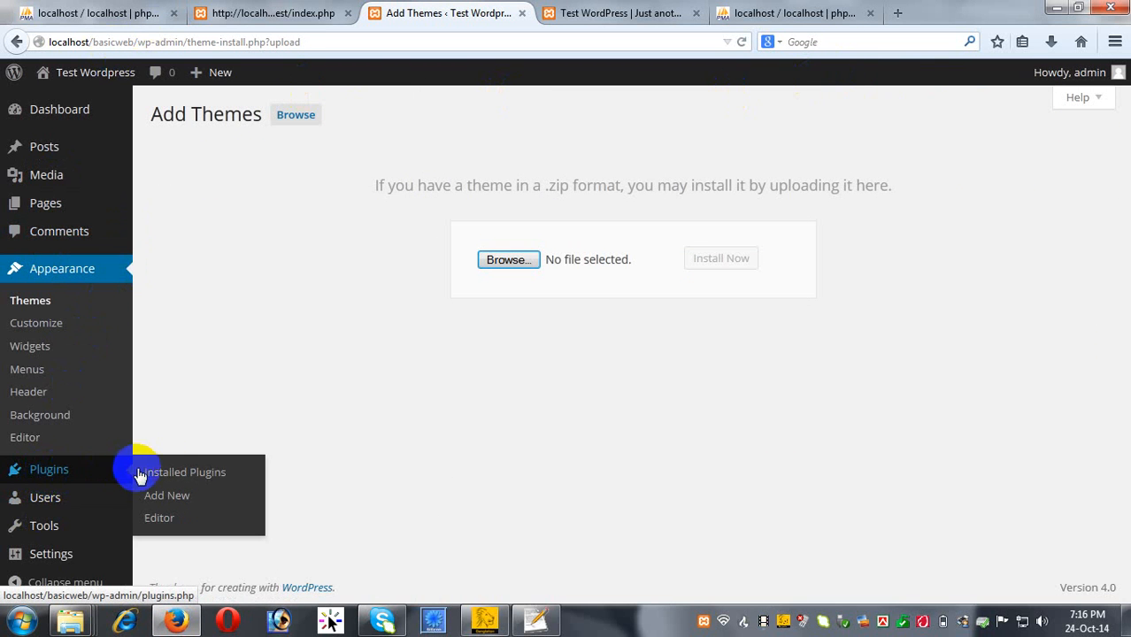
# Review the installed plugins (inactive Akismet and Hello Dolly), then view the site's front page.
pyautogui.click(60, 476)
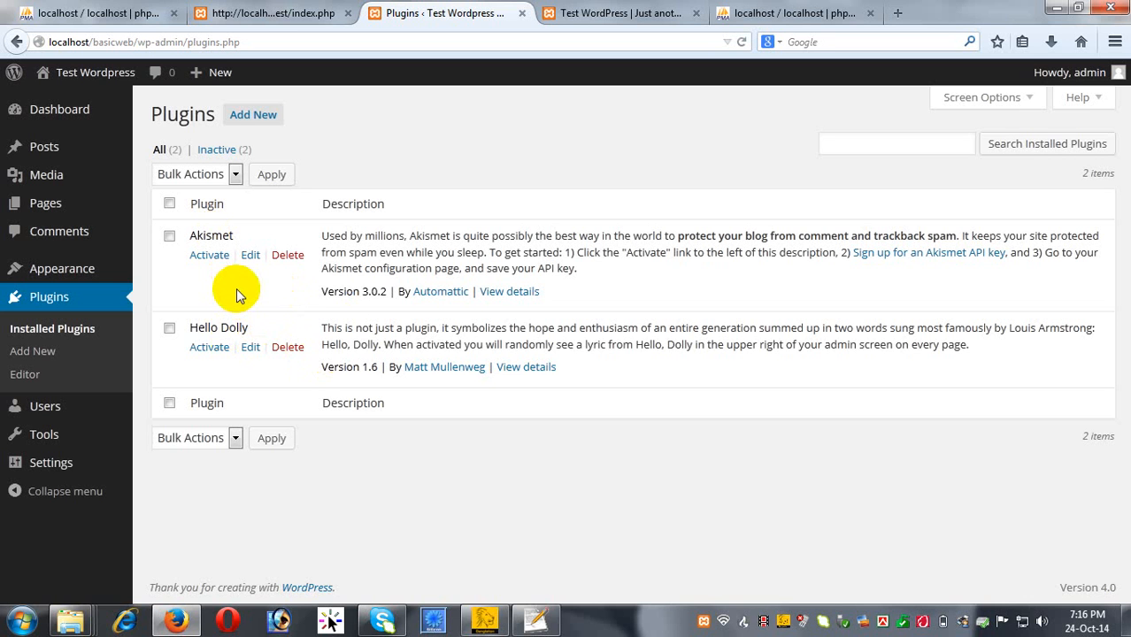
pyautogui.click(899, 142)
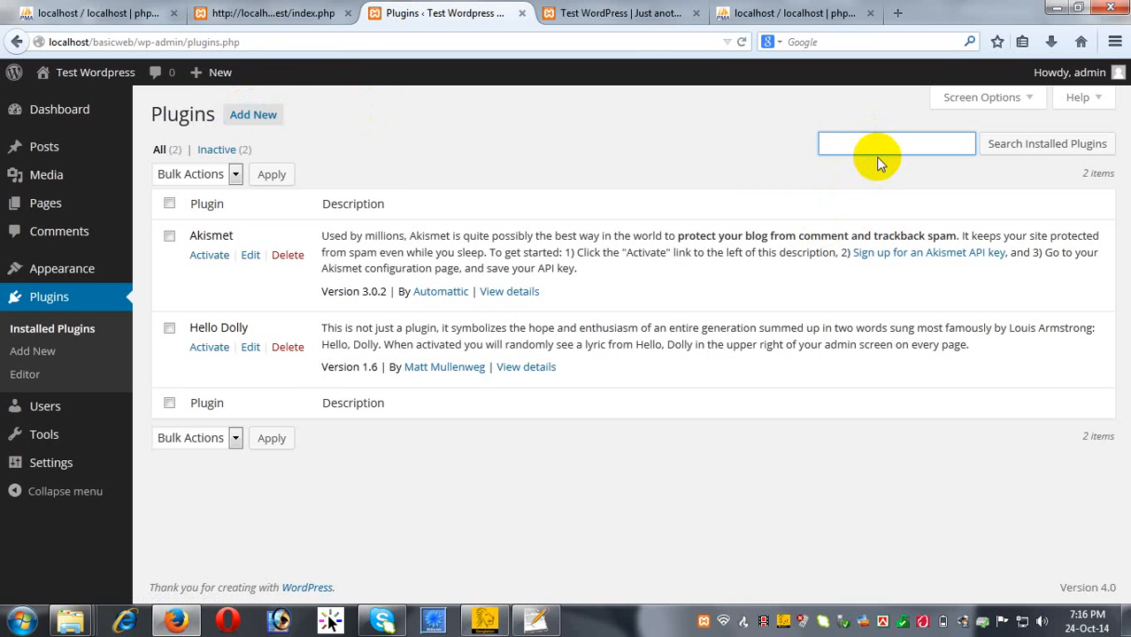
pyautogui.click(645, 10)
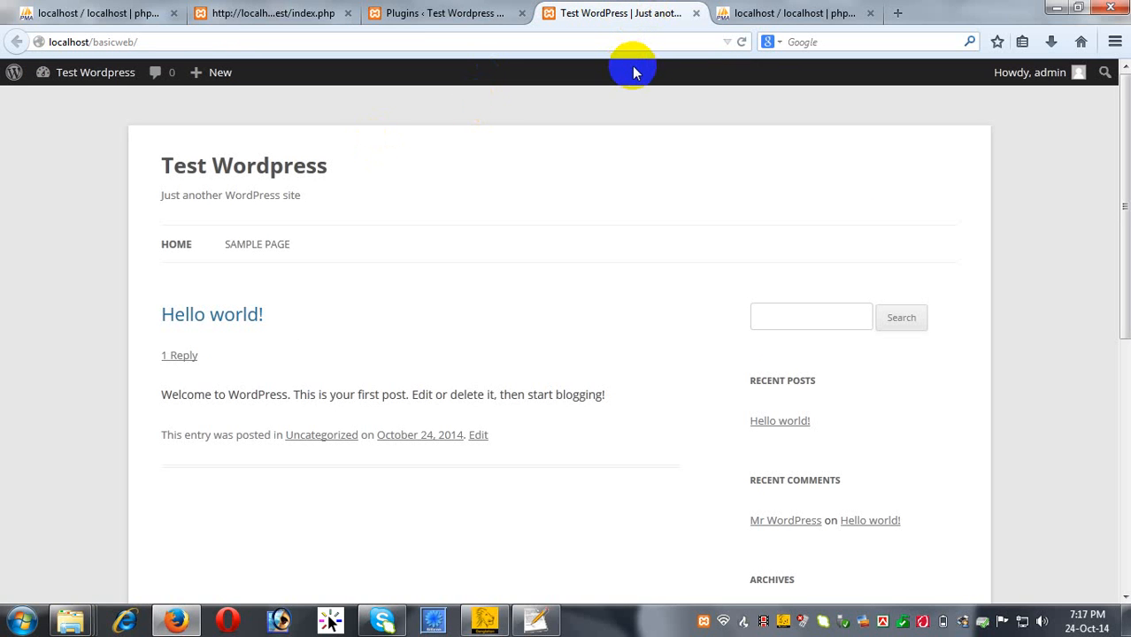
pyautogui.click(434, 13)
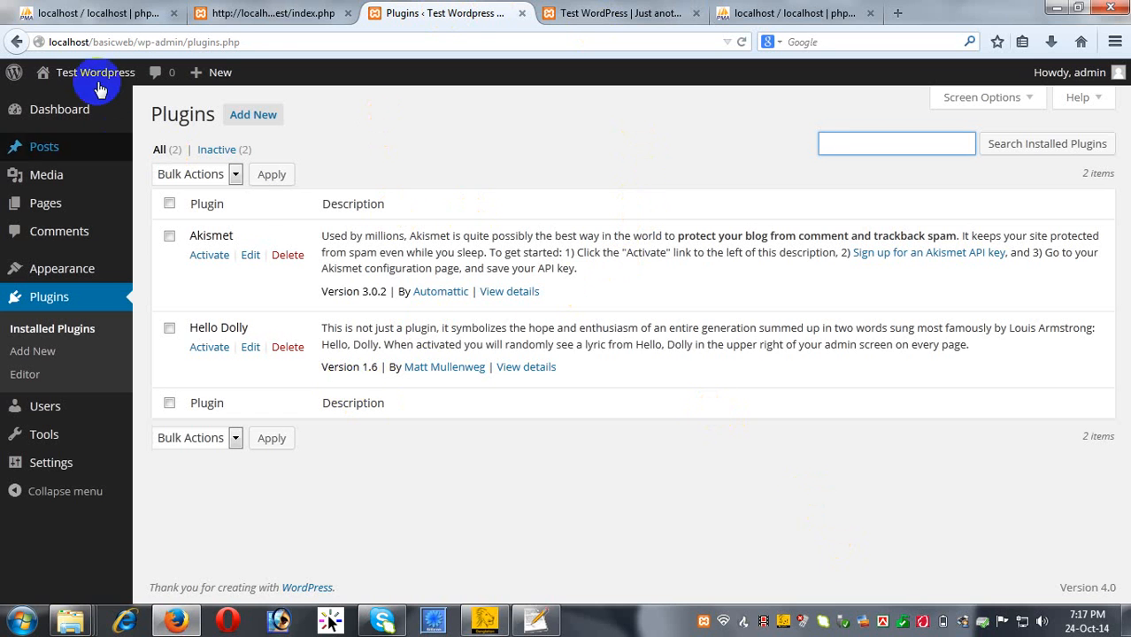
pyautogui.moveTo(129, 162)
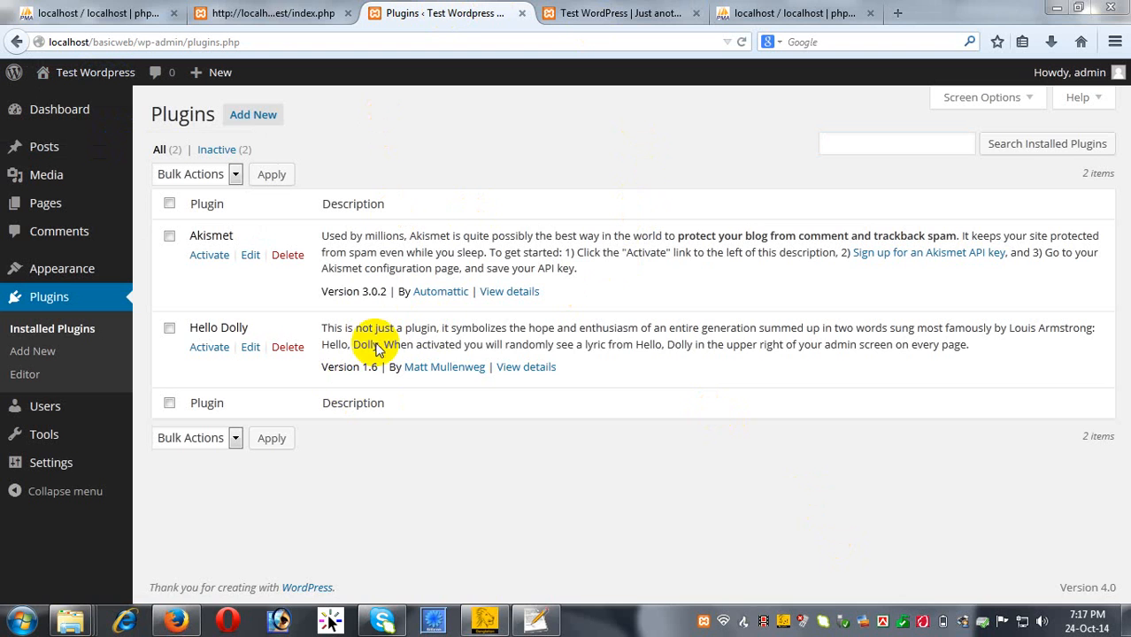
pyautogui.click(449, 218)
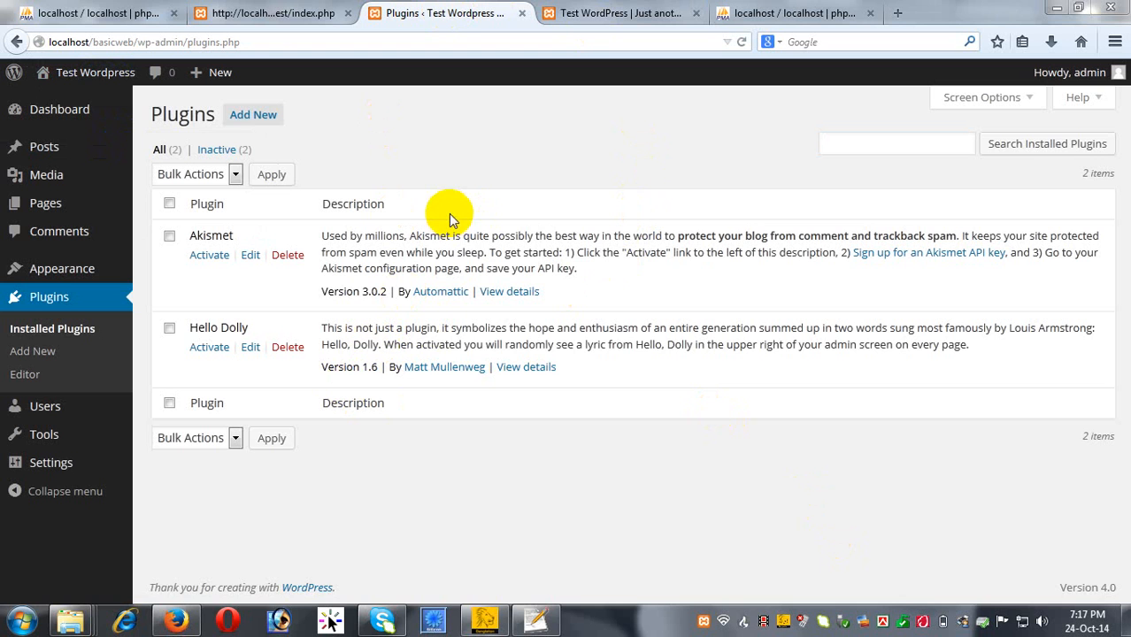
pyautogui.click(575, 14)
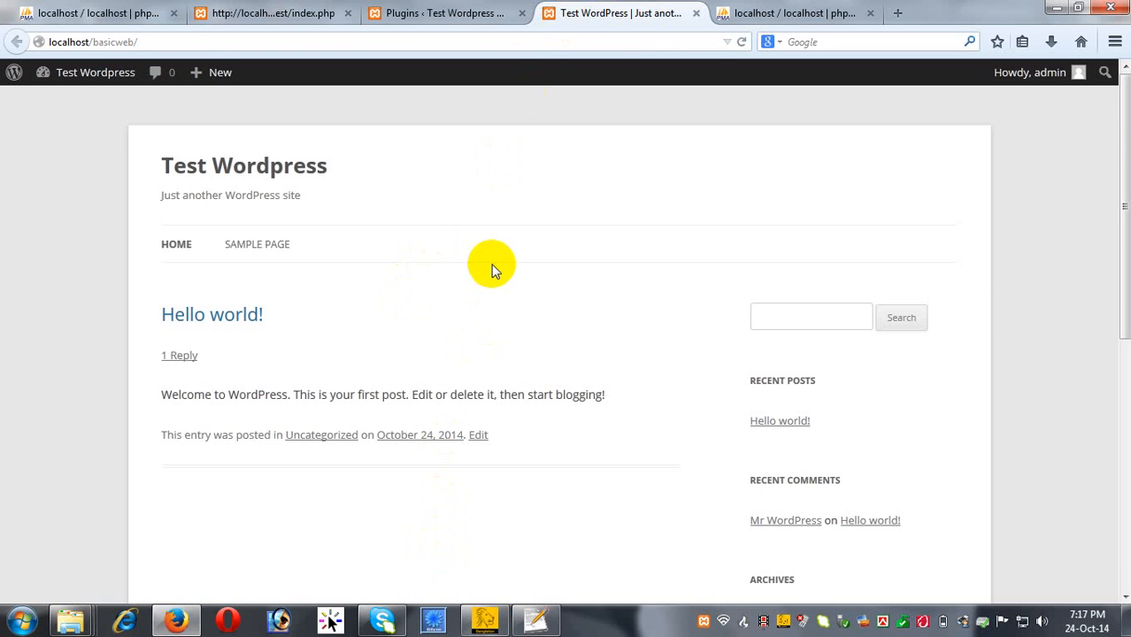
pyautogui.scroll(-3, 458, 434)
pyautogui.scroll(2, 463, 289)
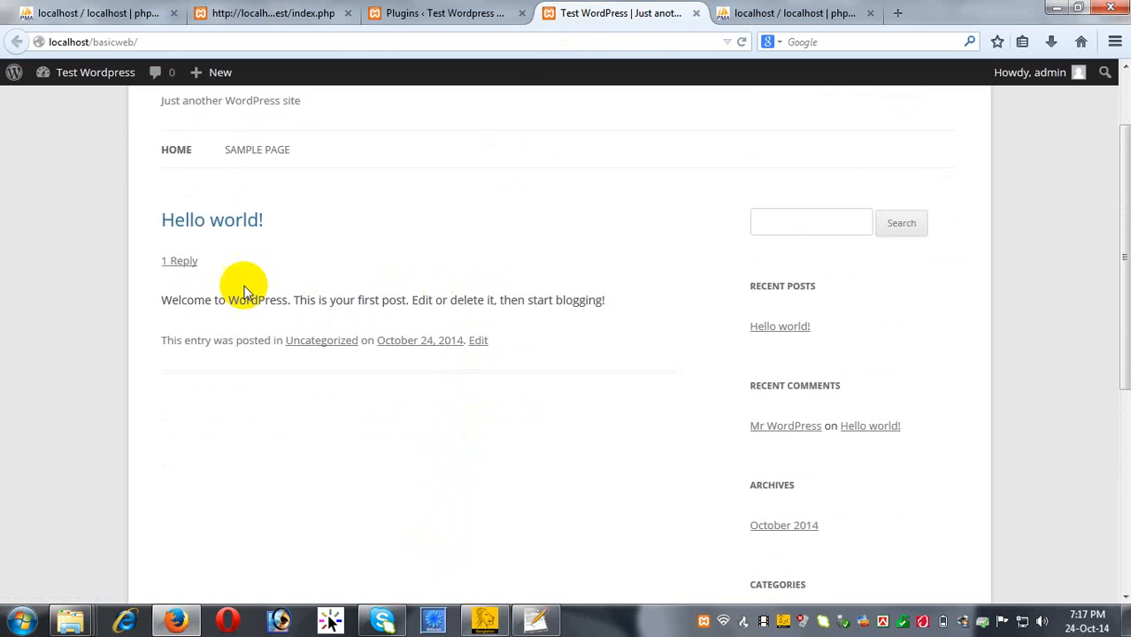
# Open the Hello world! post and look over its sample comment and Leave a Reply form.
pyautogui.click(229, 223)
pyautogui.scroll(-3, 346, 341)
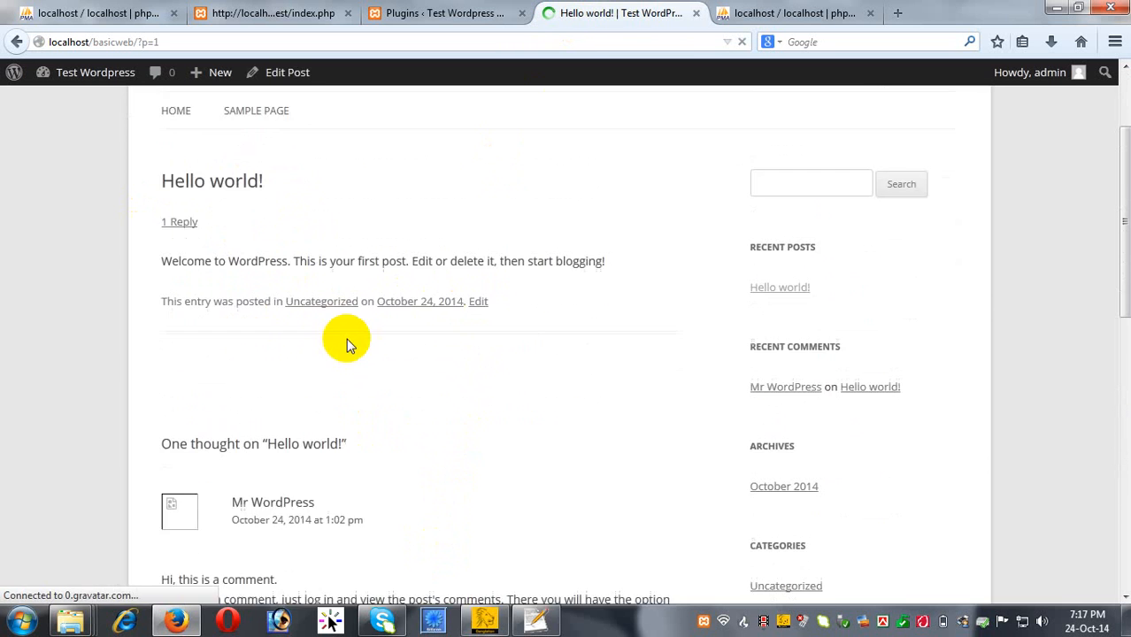
pyautogui.scroll(1, 347, 304)
pyautogui.scroll(-1, 346, 305)
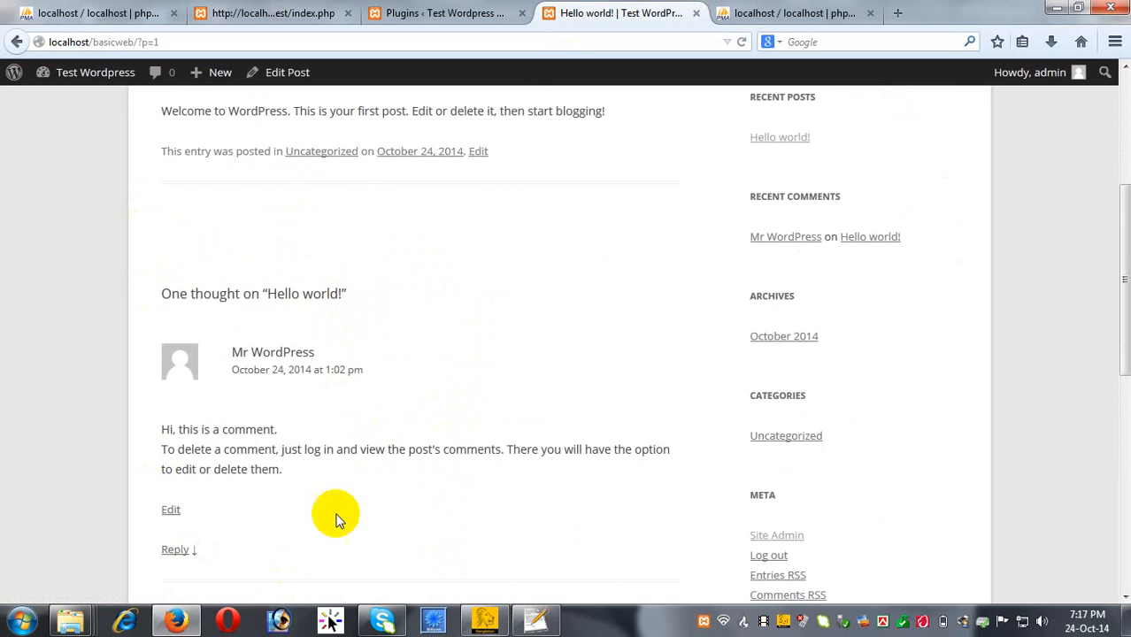
pyautogui.scroll(-3, 336, 515)
pyautogui.scroll(-2, 346, 177)
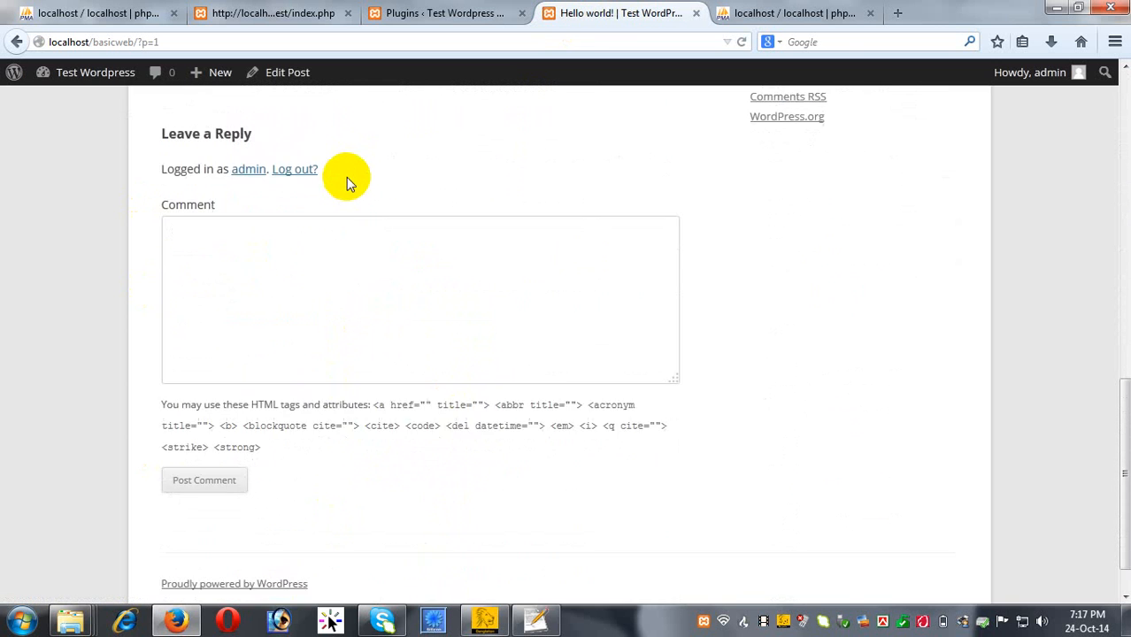
pyautogui.scroll(7, 346, 177)
pyautogui.scroll(2, 819, 412)
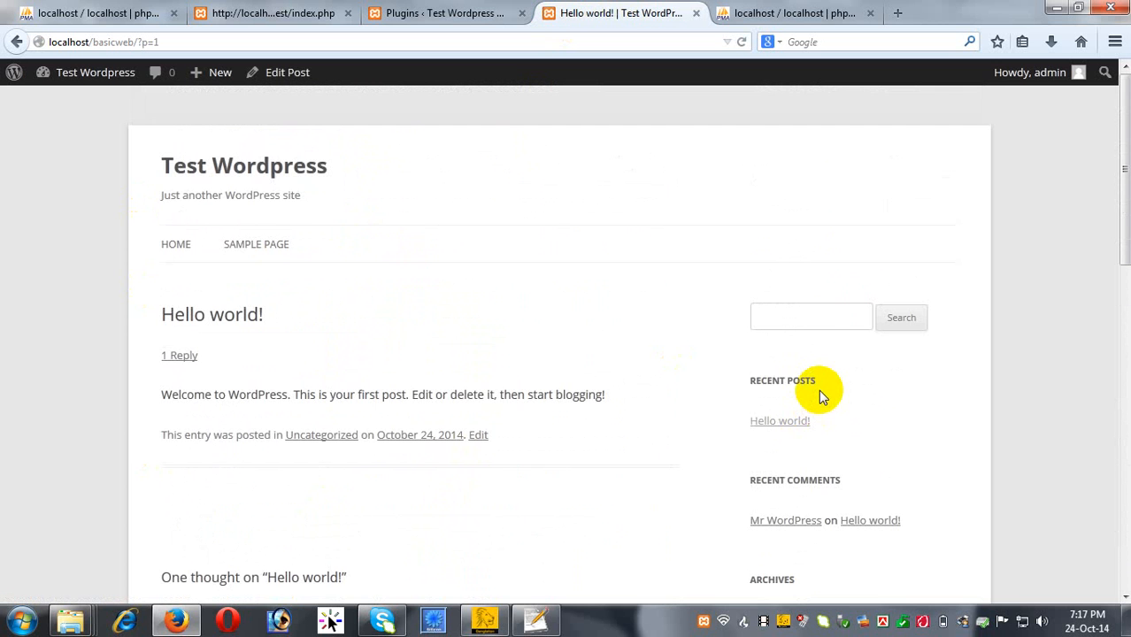
pyautogui.scroll(-4, 815, 522)
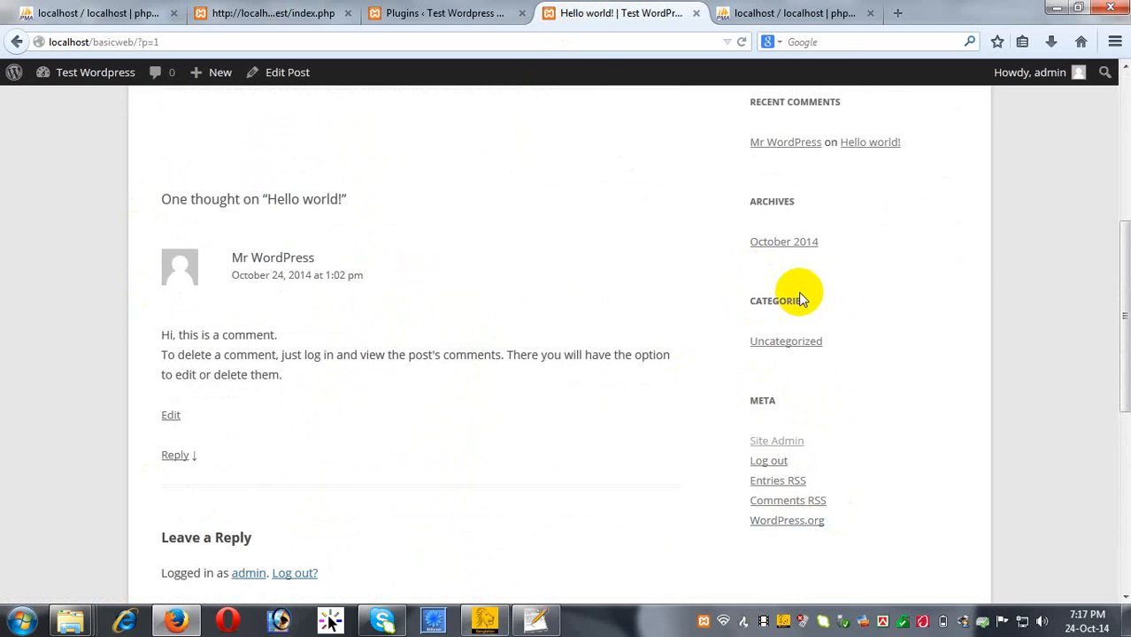
pyautogui.scroll(4, 829, 407)
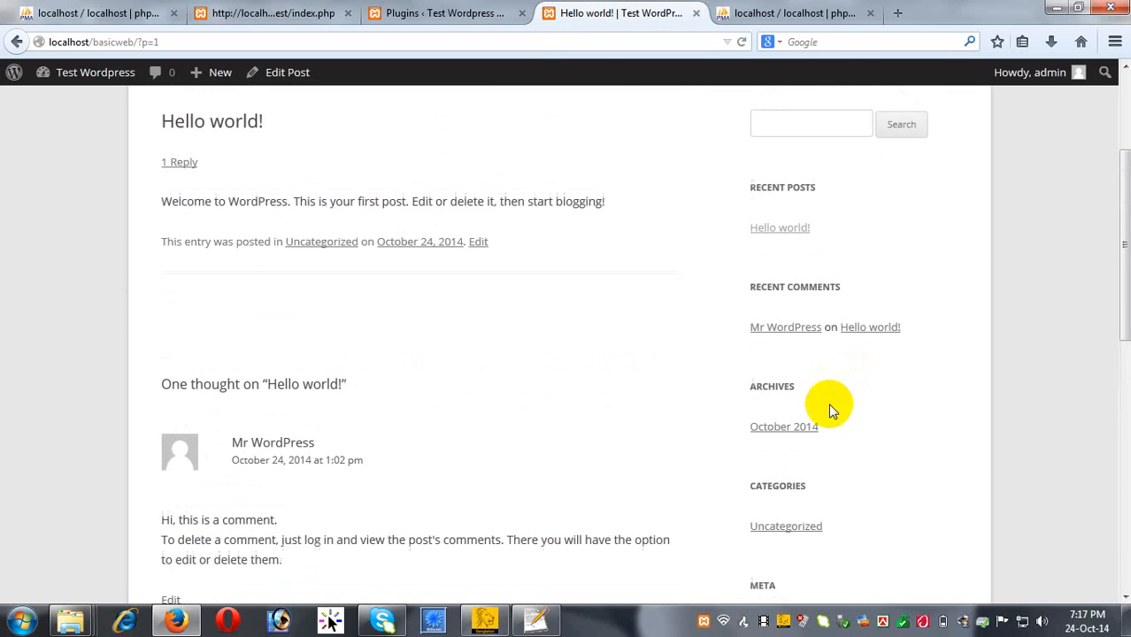
pyautogui.scroll(-2, 810, 409)
pyautogui.scroll(-2, 796, 409)
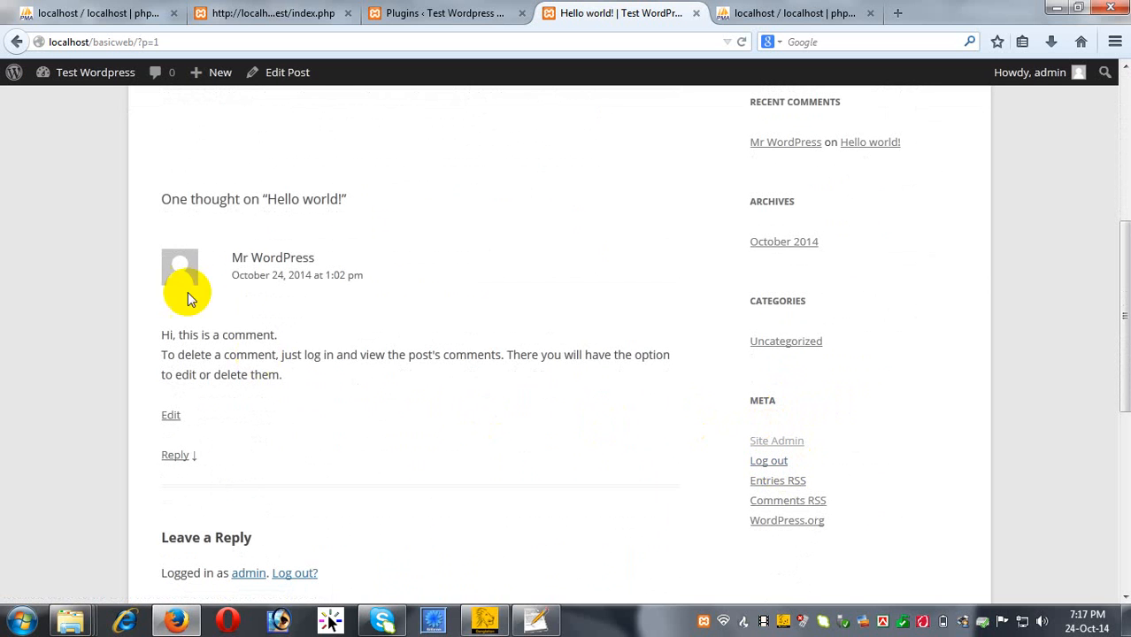
pyautogui.scroll(4, 307, 342)
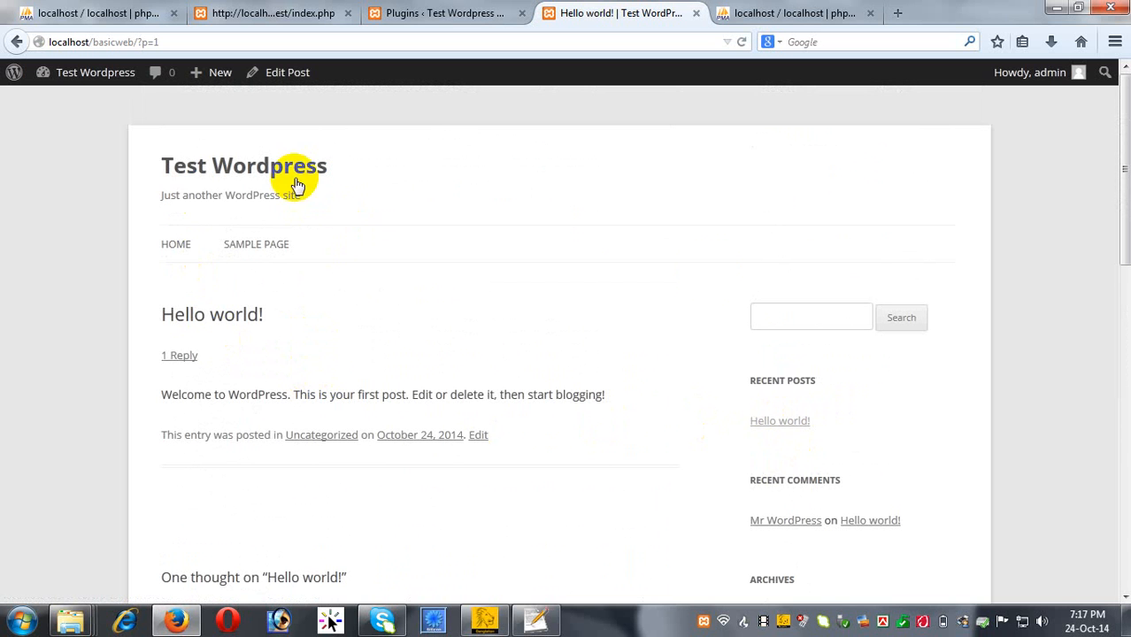
pyautogui.scroll(-1, 807, 406)
pyautogui.scroll(1, 399, 284)
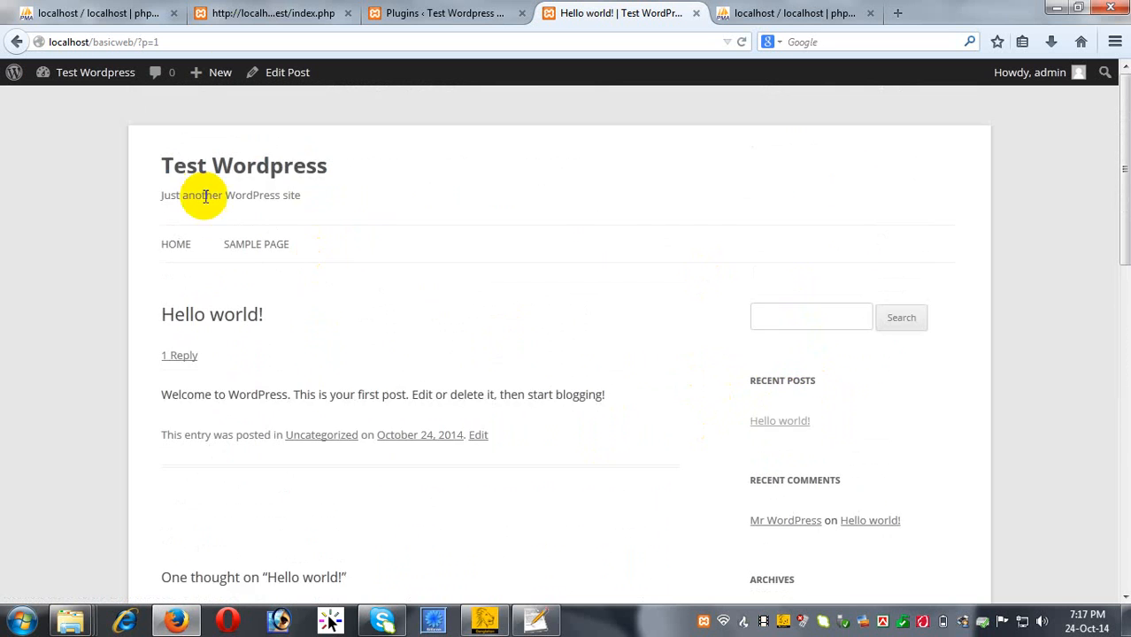
# Go from the admin's All Posts list to a blank Add New Post editor.
pyautogui.click(425, 14)
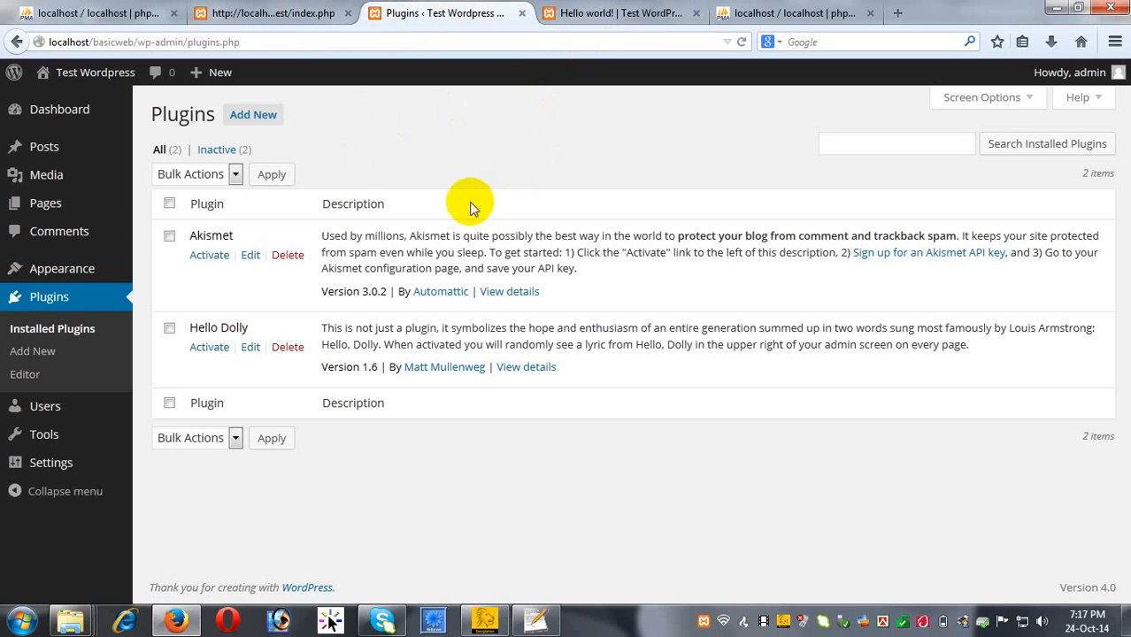
pyautogui.moveTo(46, 145)
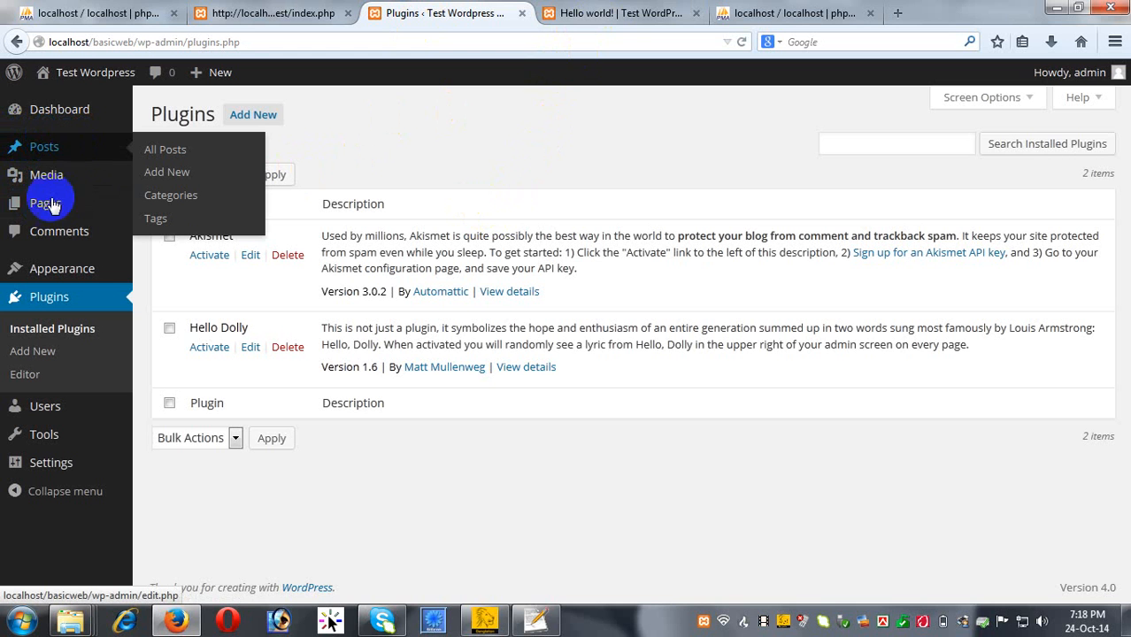
pyautogui.moveTo(69, 206)
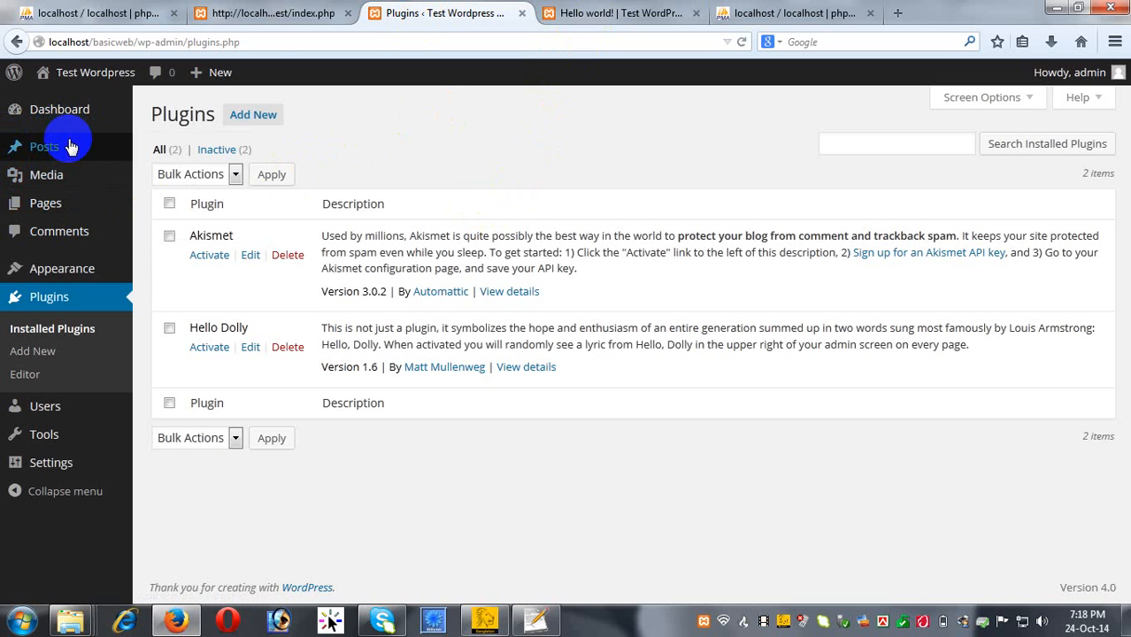
pyautogui.click(168, 155)
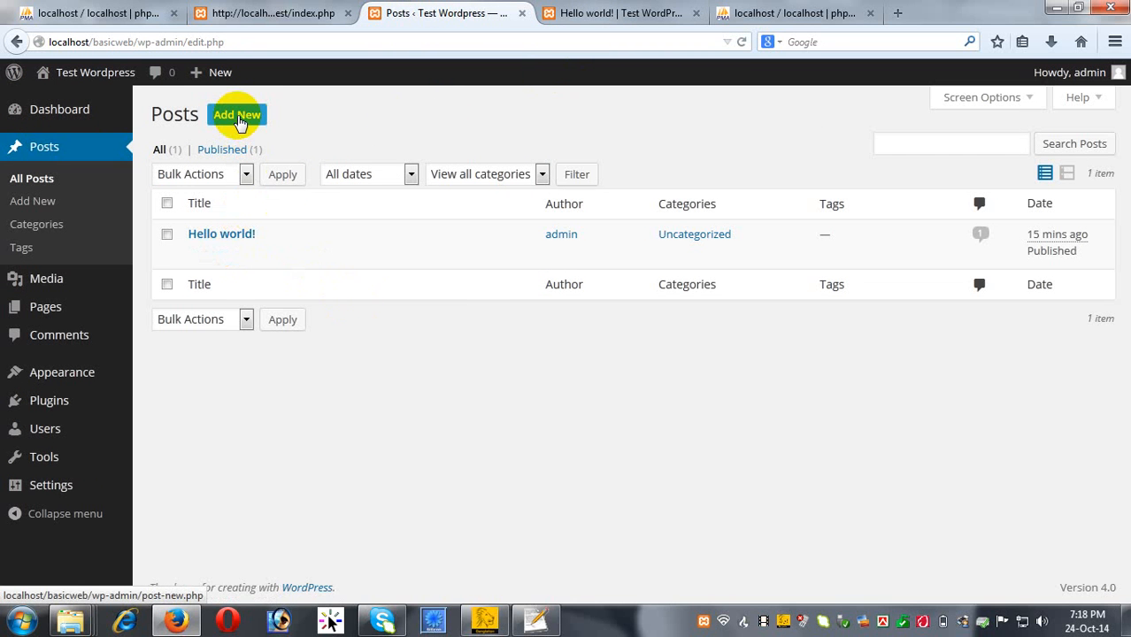
pyautogui.click(237, 117)
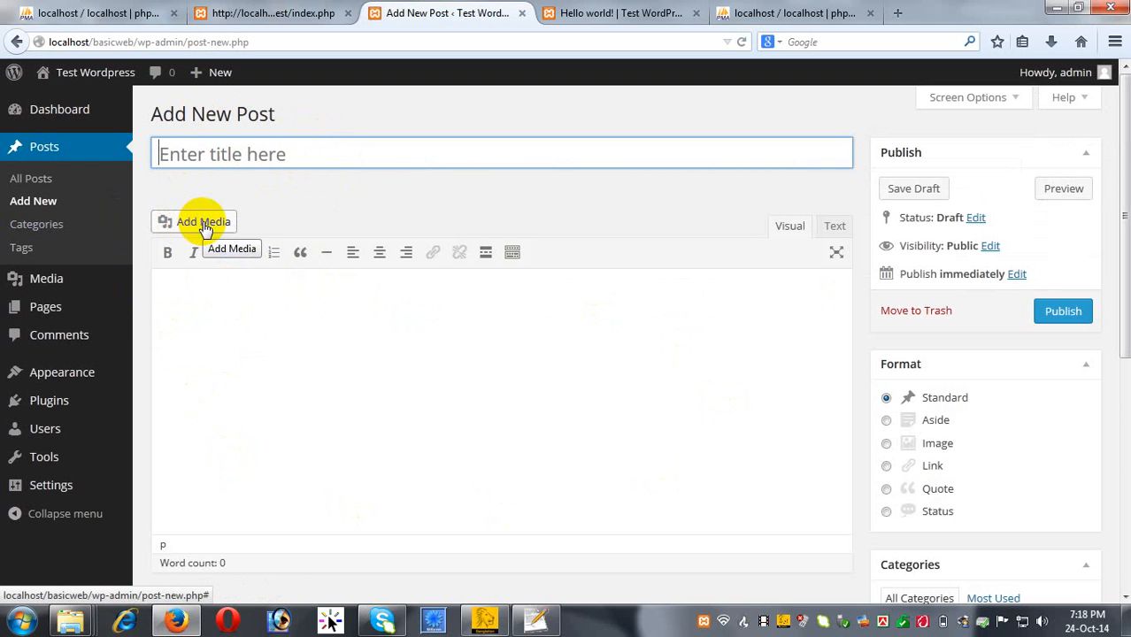
pyautogui.scroll(-5, 1075, 483)
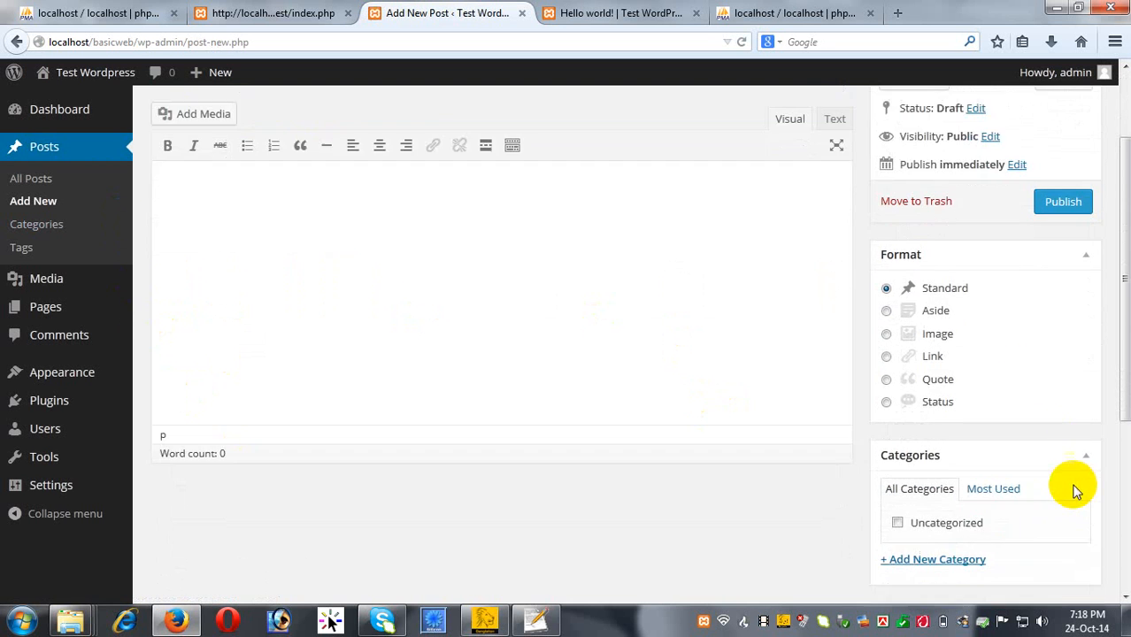
pyautogui.scroll(-1, 1030, 464)
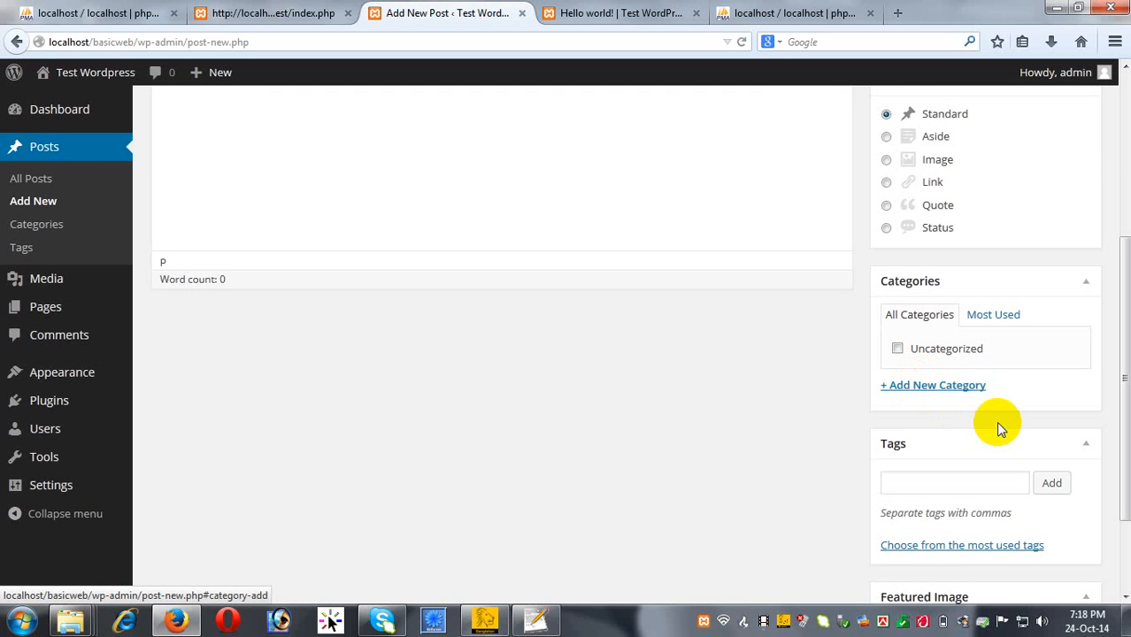
pyautogui.scroll(1, 885, 309)
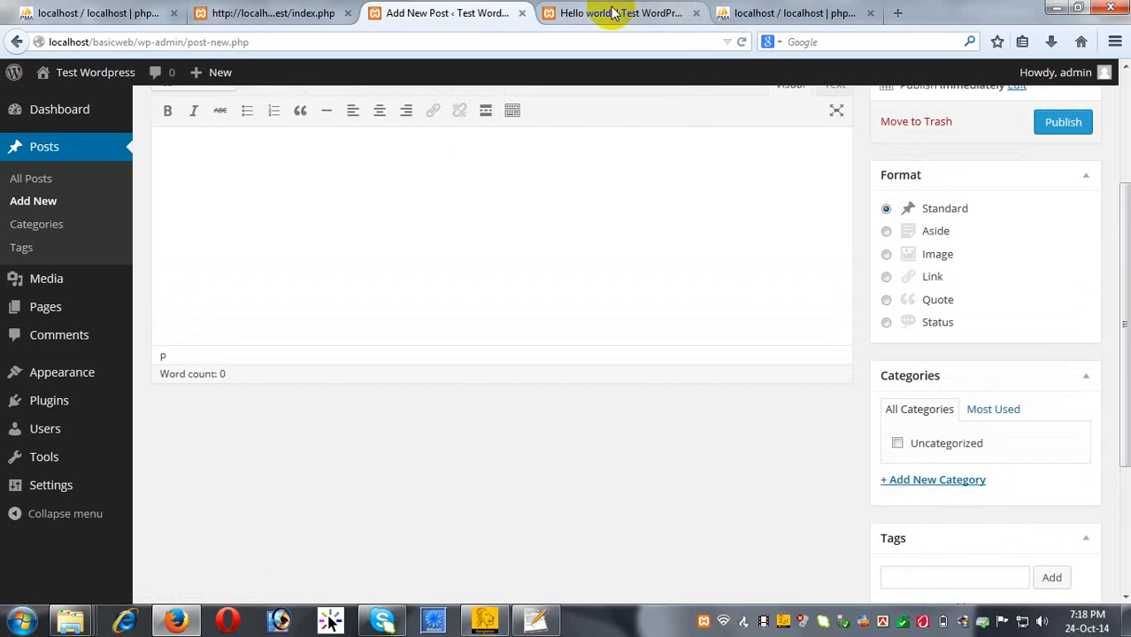
# Revisit the published Hello world! post and scroll through its single comment.
pyautogui.click(620, 13)
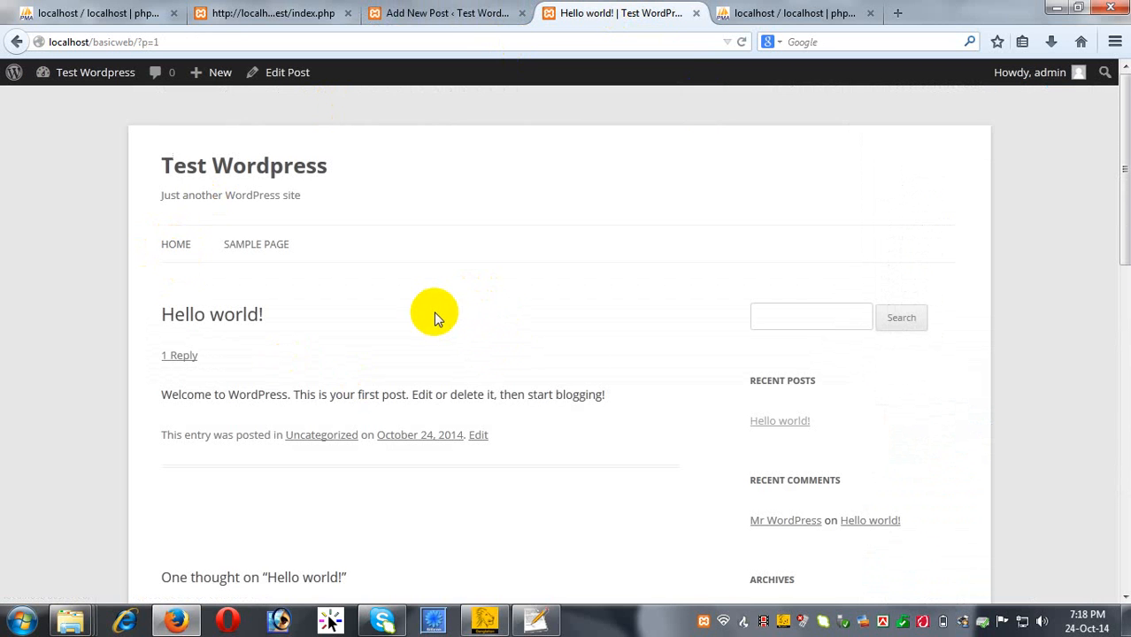
pyautogui.scroll(-4, 432, 319)
pyautogui.scroll(3, 429, 327)
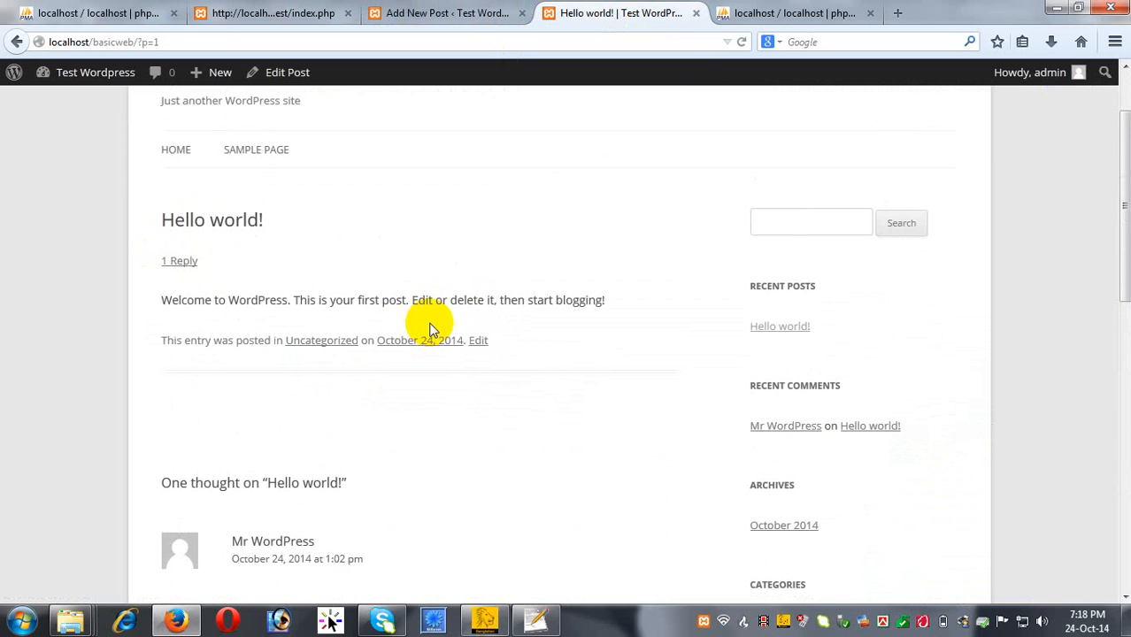
pyautogui.scroll(-6, 699, 469)
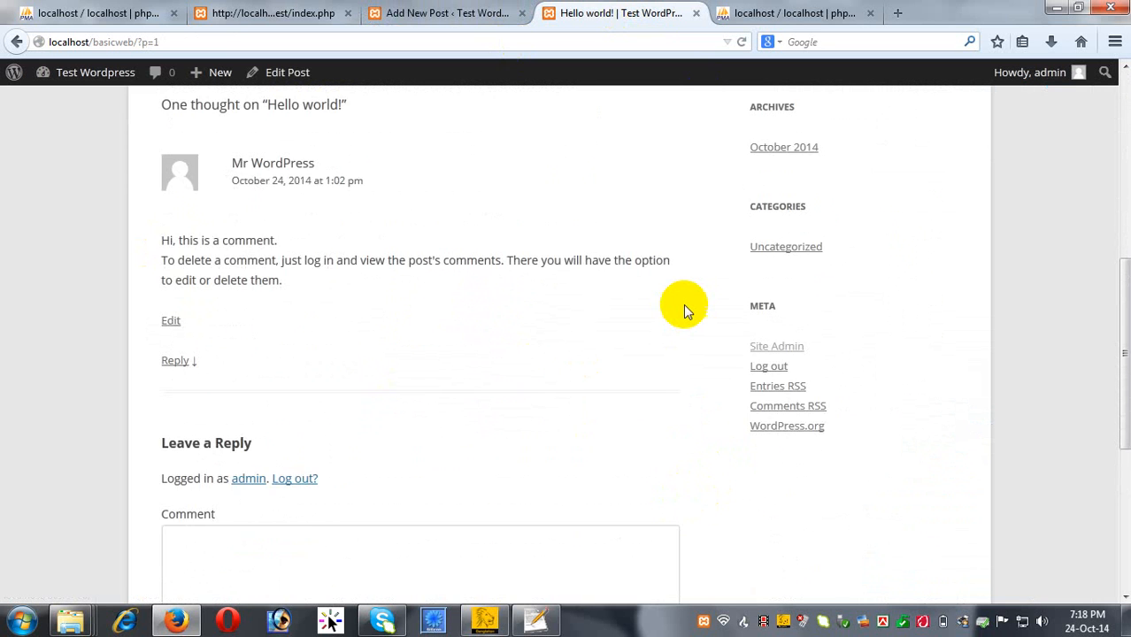
pyautogui.scroll(2, 685, 306)
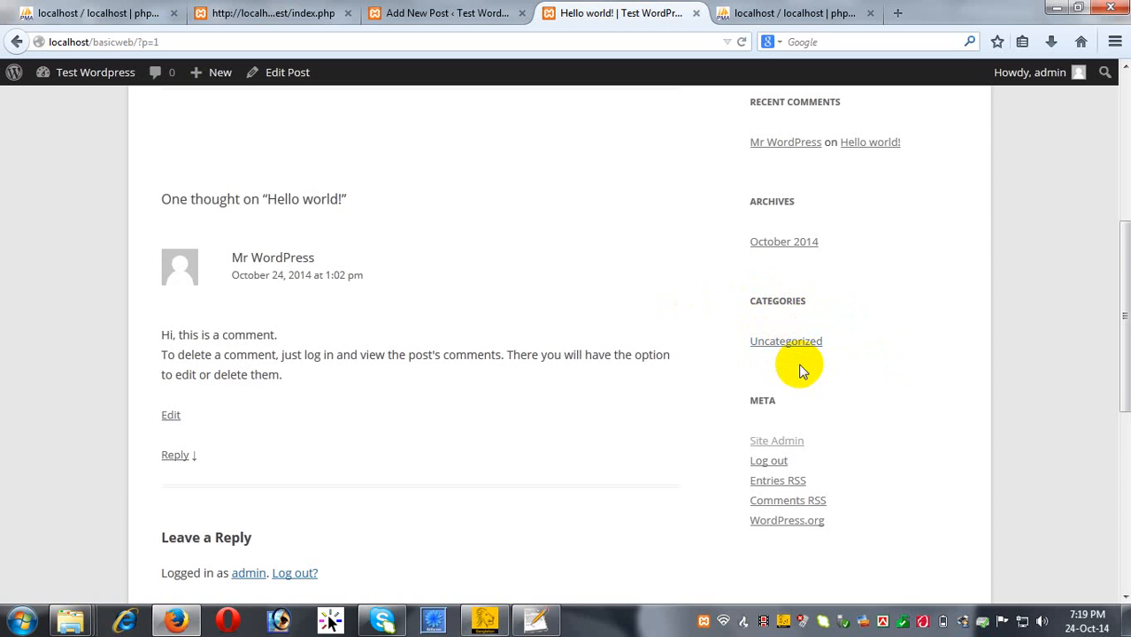
pyautogui.scroll(5, 799, 372)
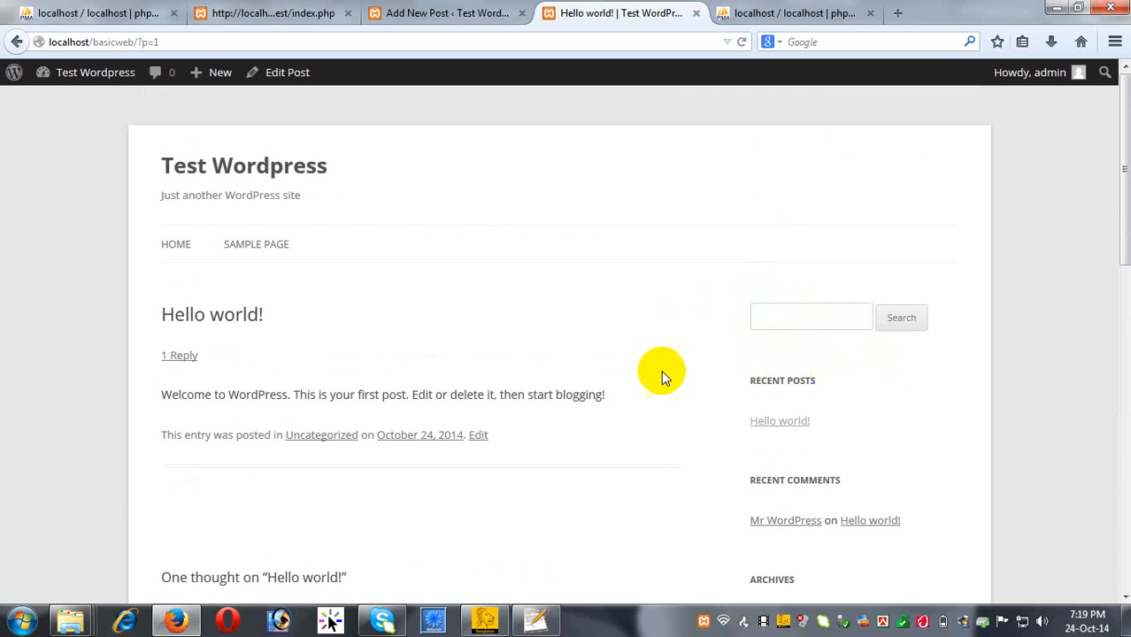
# Return to the new post editor and focus the Tags field.
pyautogui.click(460, 23)
pyautogui.scroll(3, 882, 420)
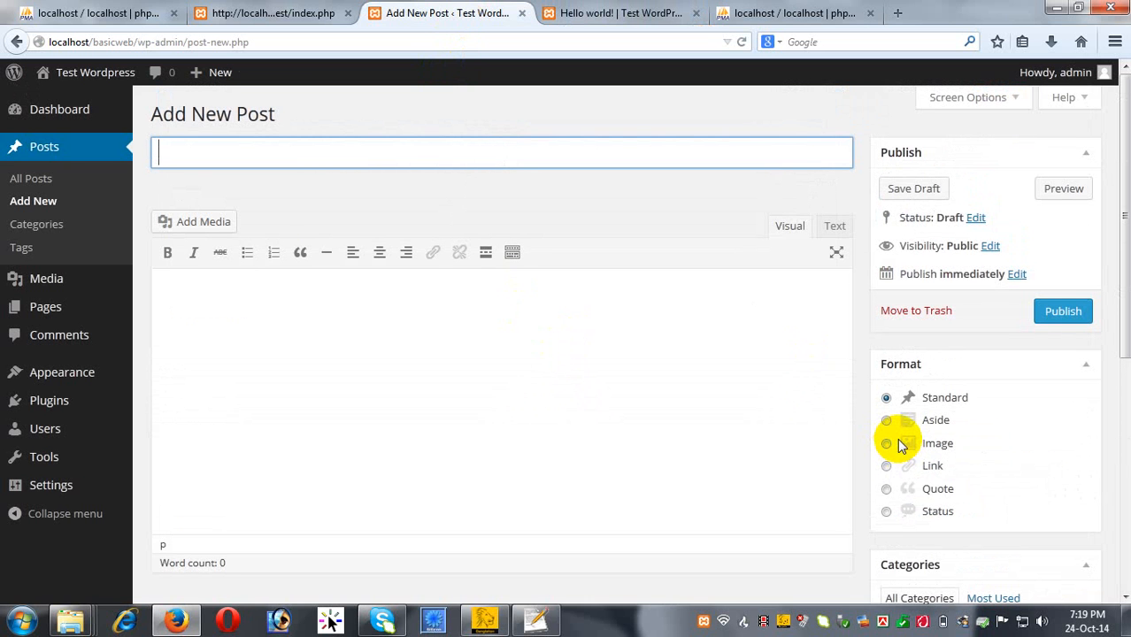
pyautogui.scroll(-5, 1036, 488)
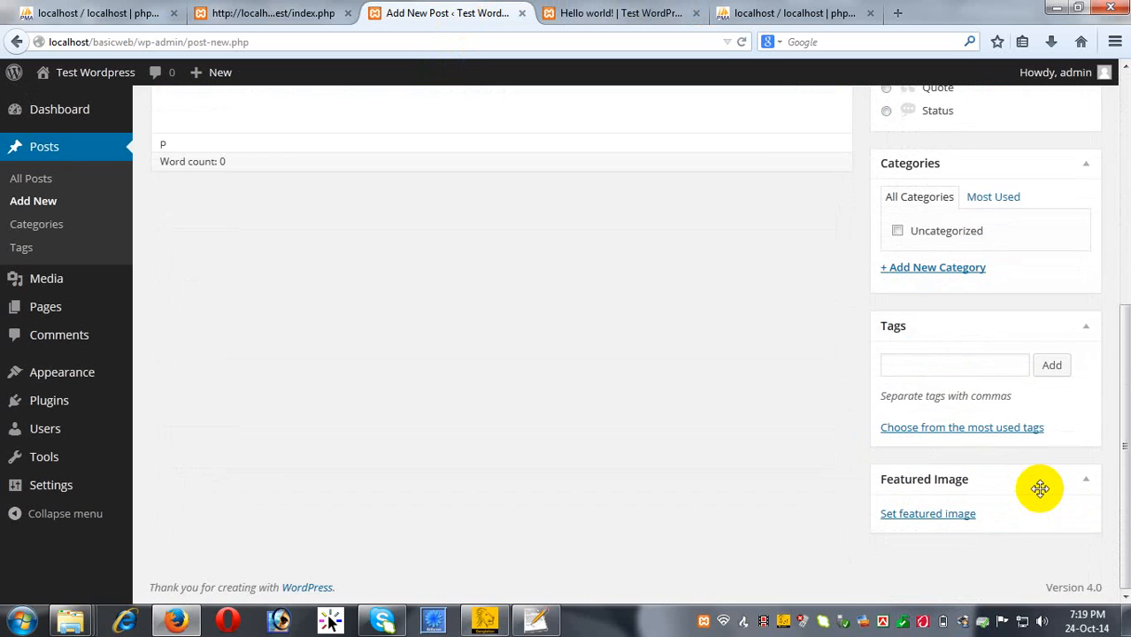
pyautogui.click(944, 366)
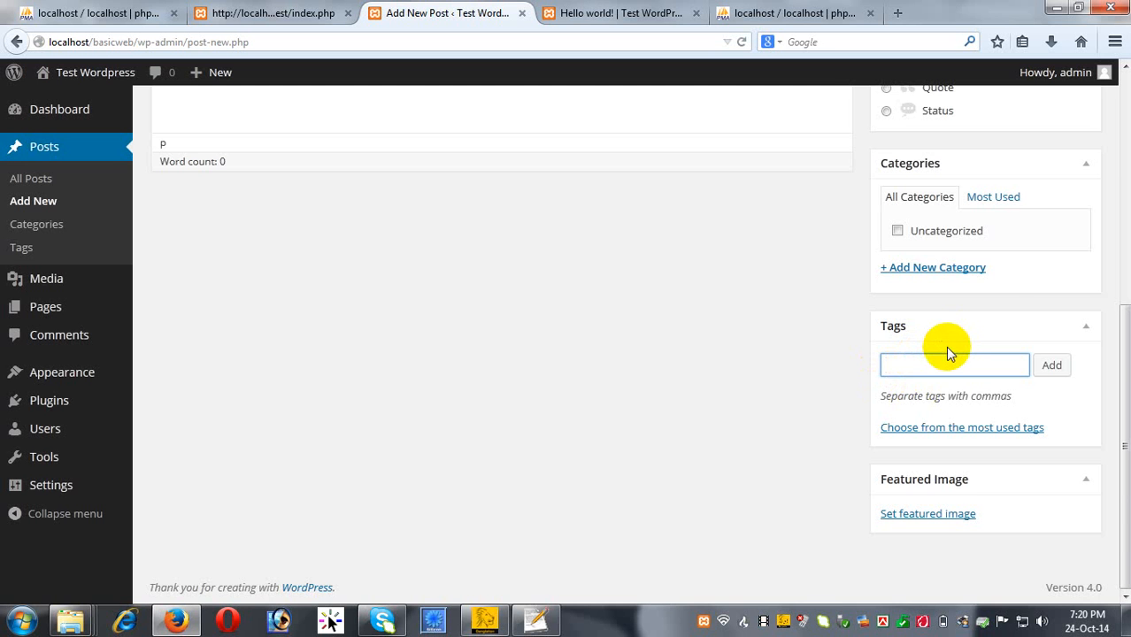
pyautogui.scroll(5, 702, 462)
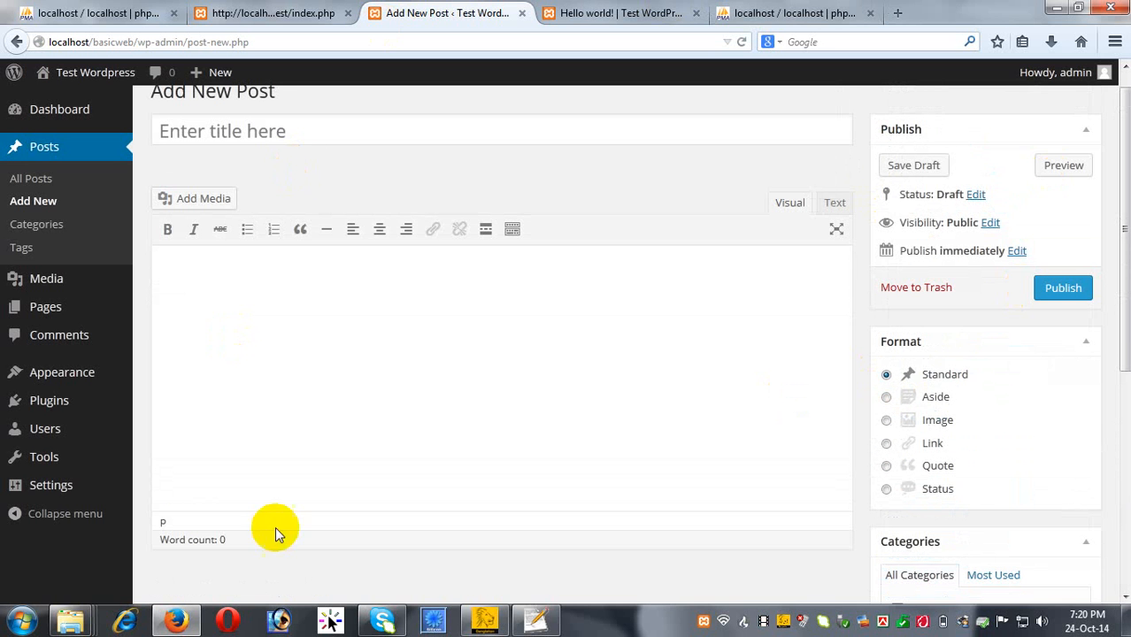
pyautogui.scroll(1, 848, 572)
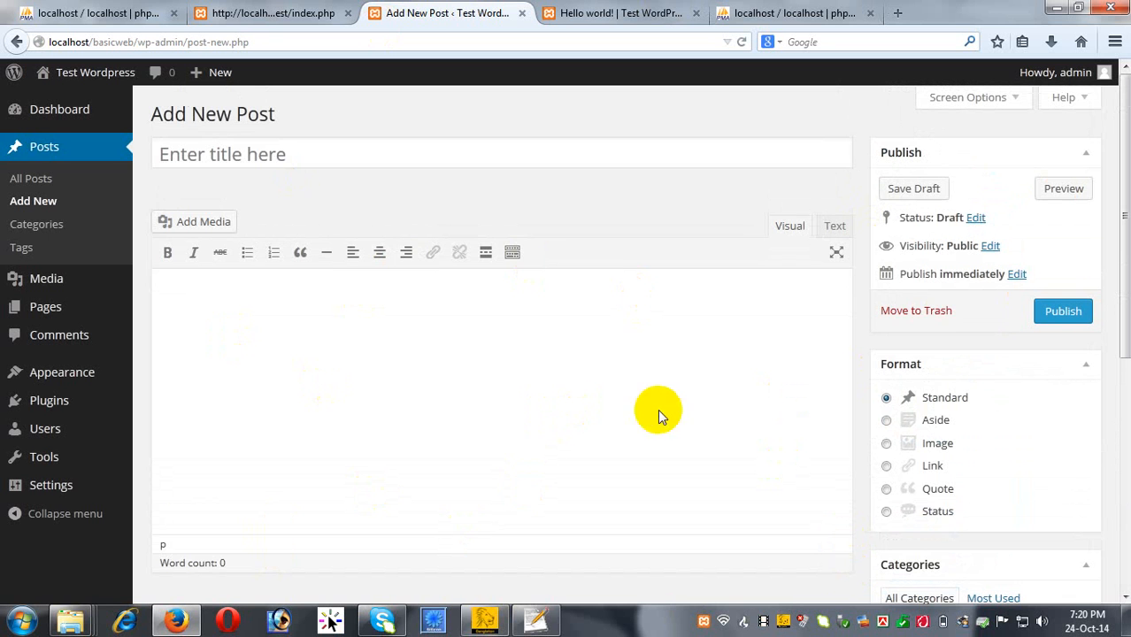
pyautogui.scroll(-3, 1049, 400)
pyautogui.scroll(-2, 1006, 484)
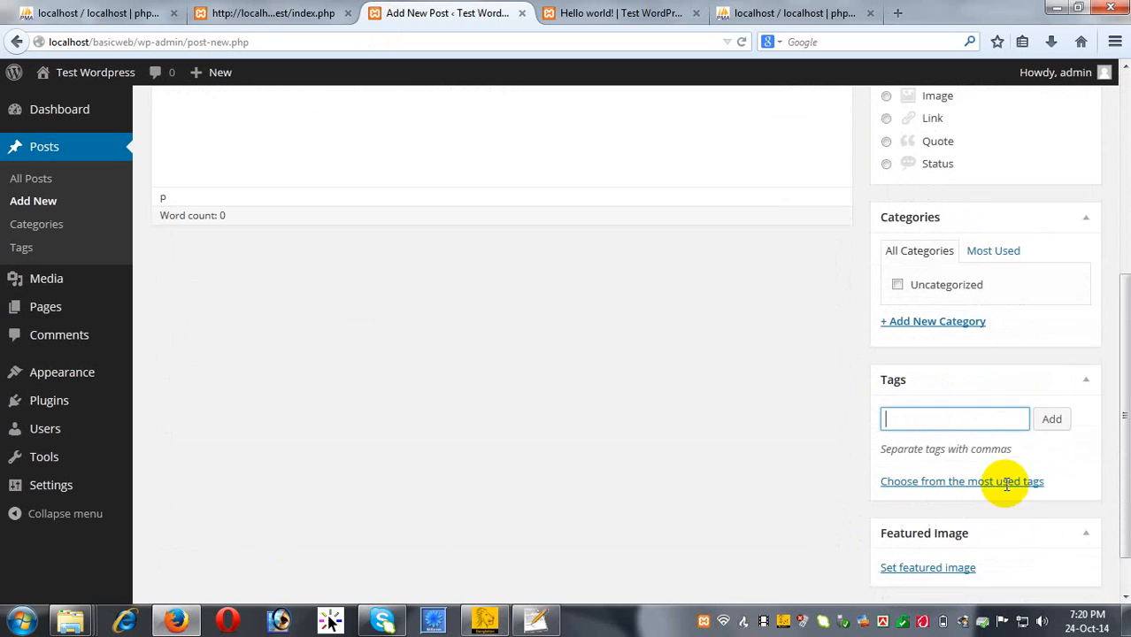
pyautogui.scroll(2, 965, 518)
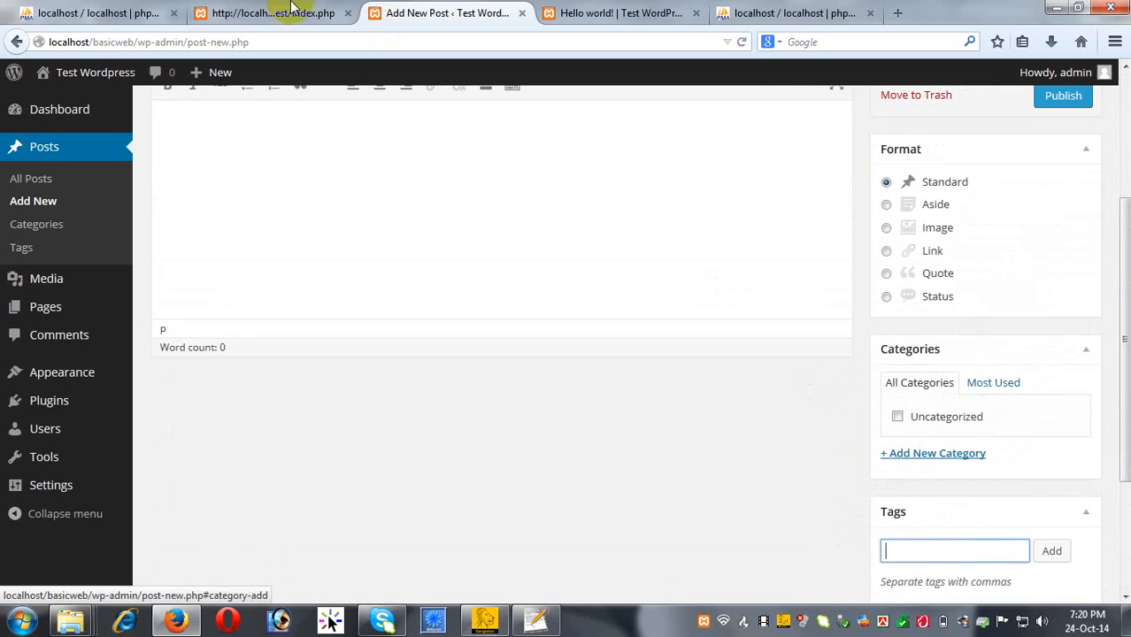
# Glance at the site home page and Hello world! post, then return to the editor.
pyautogui.click(278, 13)
pyautogui.click(409, 13)
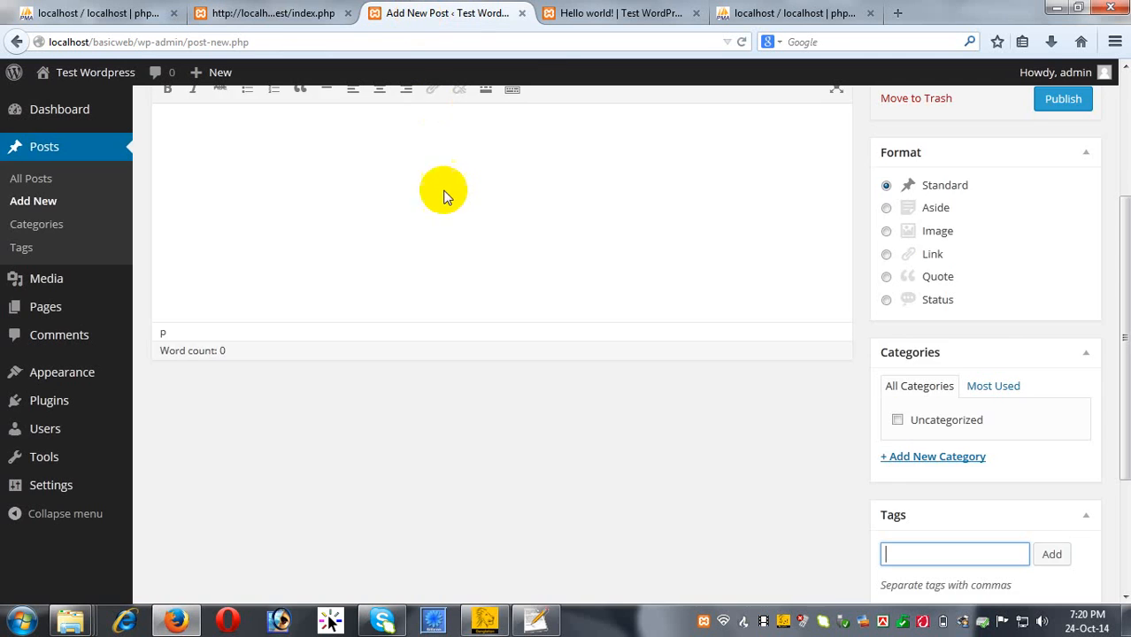
pyautogui.scroll(3, 442, 192)
pyautogui.click(585, 15)
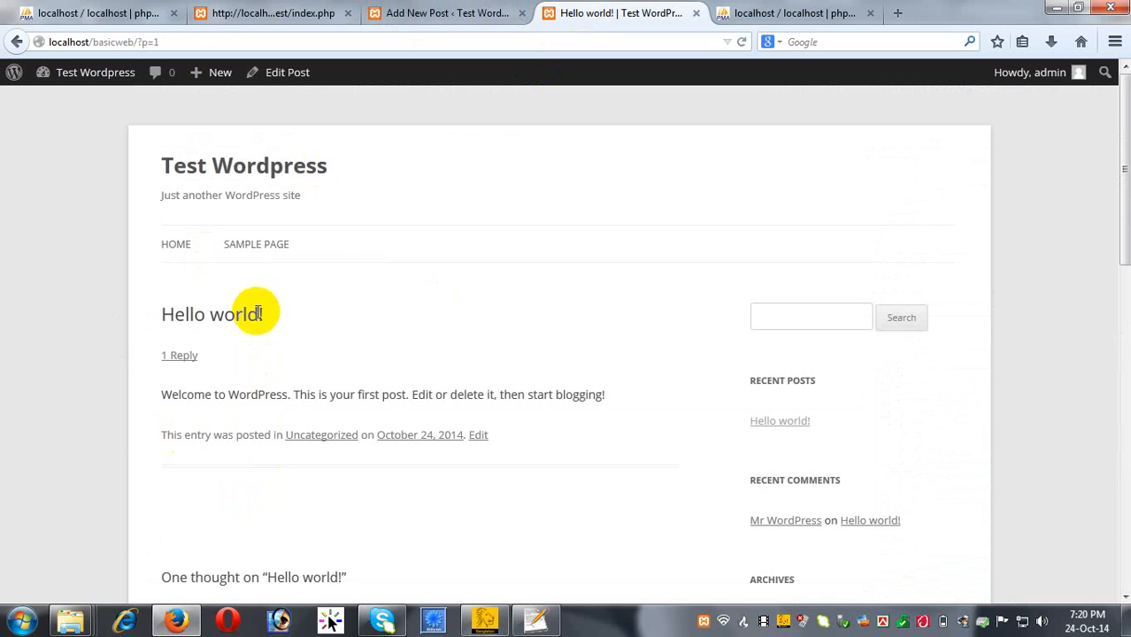
pyautogui.click(407, 13)
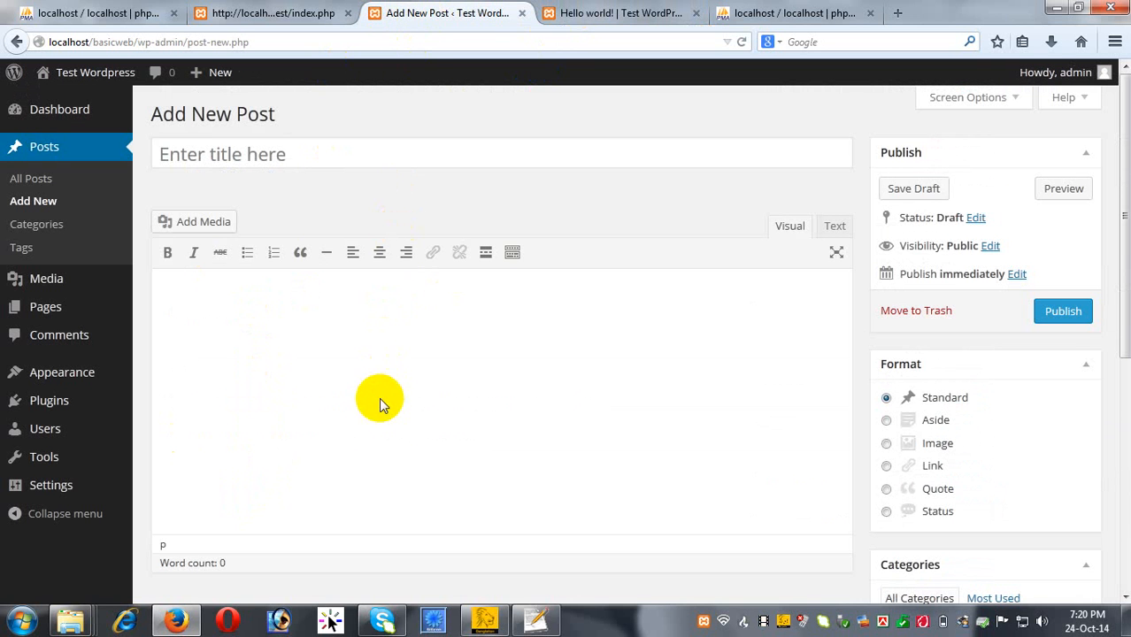
pyautogui.scroll(-4, 377, 478)
pyautogui.scroll(4, 374, 472)
# Open lipsum.com in a new tab from the 'lorem' address-bar suggestion.
pyautogui.click(899, 13)
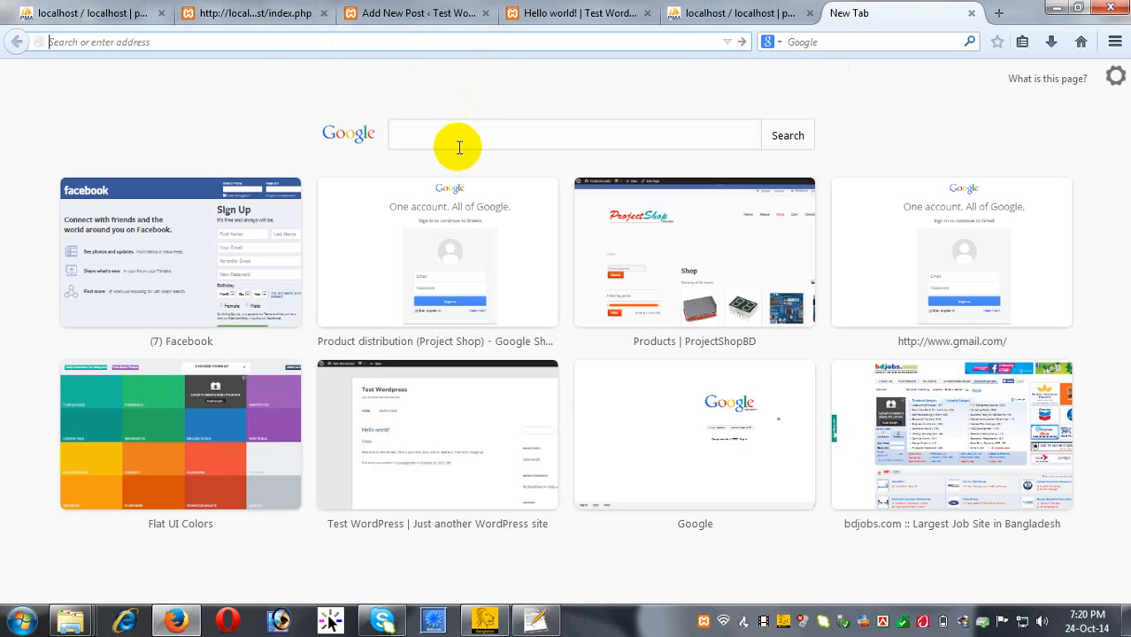
pyautogui.write('l')
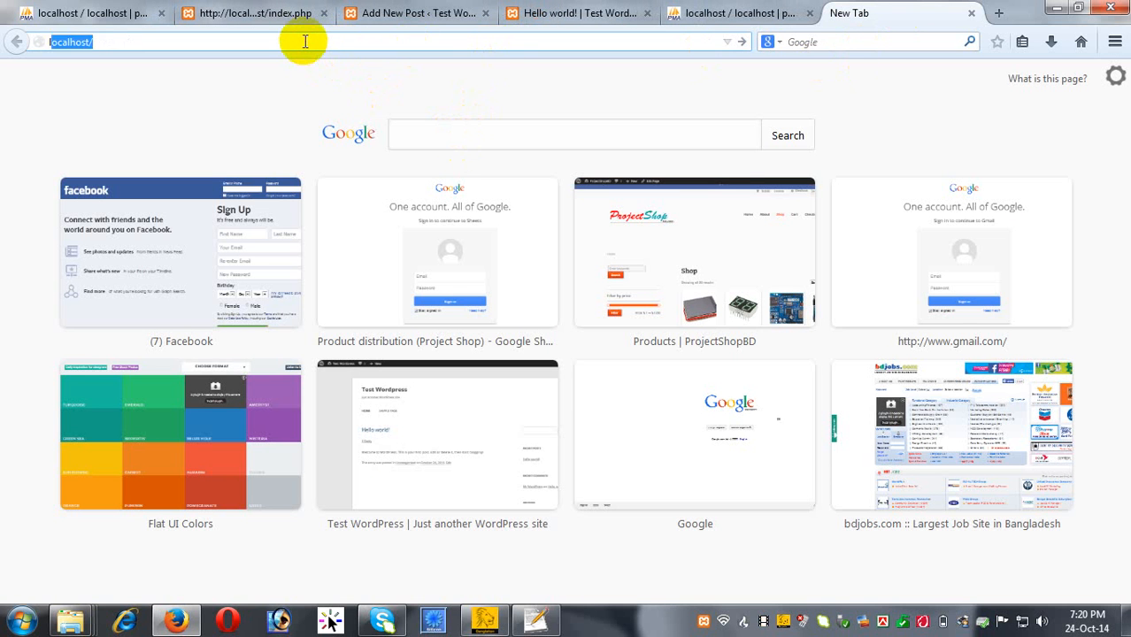
pyautogui.write('orem')
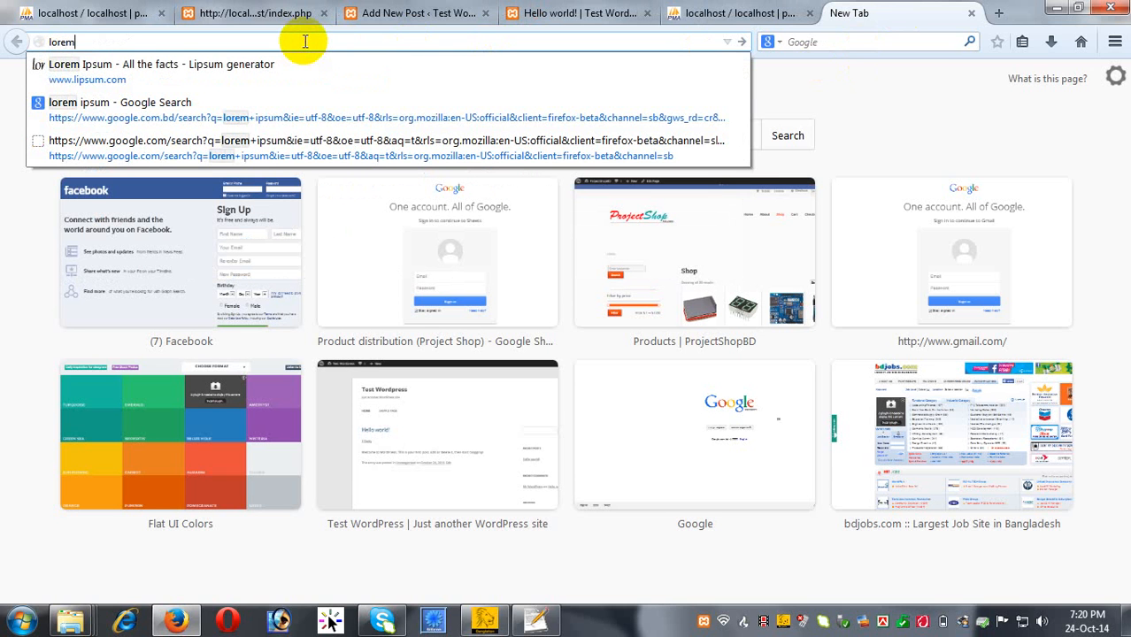
pyautogui.click(173, 70)
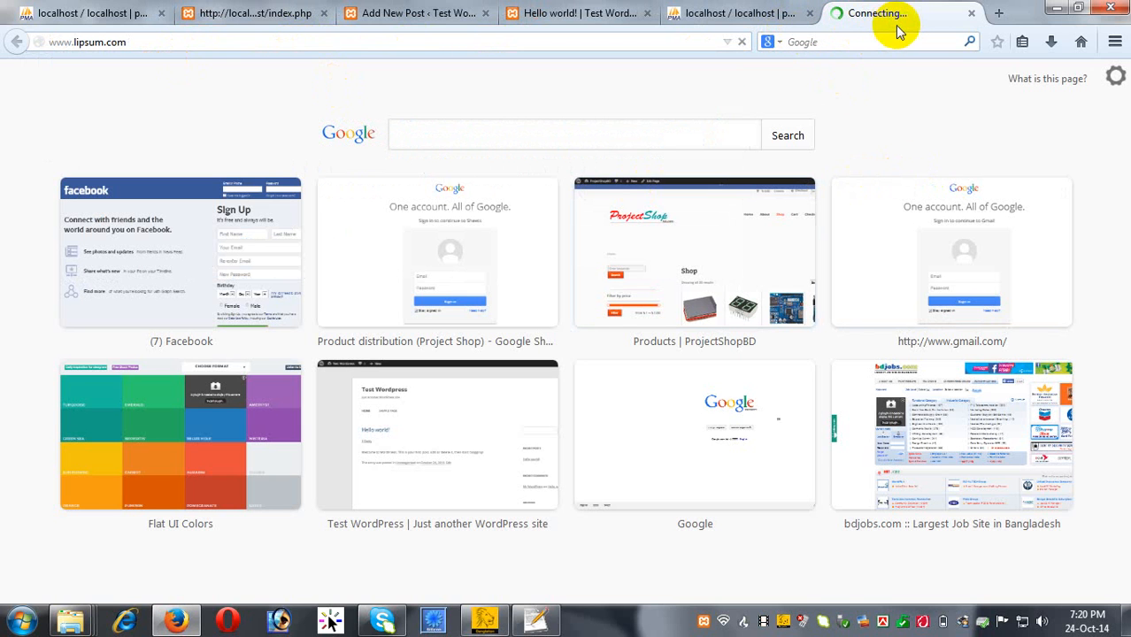
# Open a spare tab, then select the standard Lorem Ipsum passage heading on lipsum.com.
pyautogui.click(1000, 14)
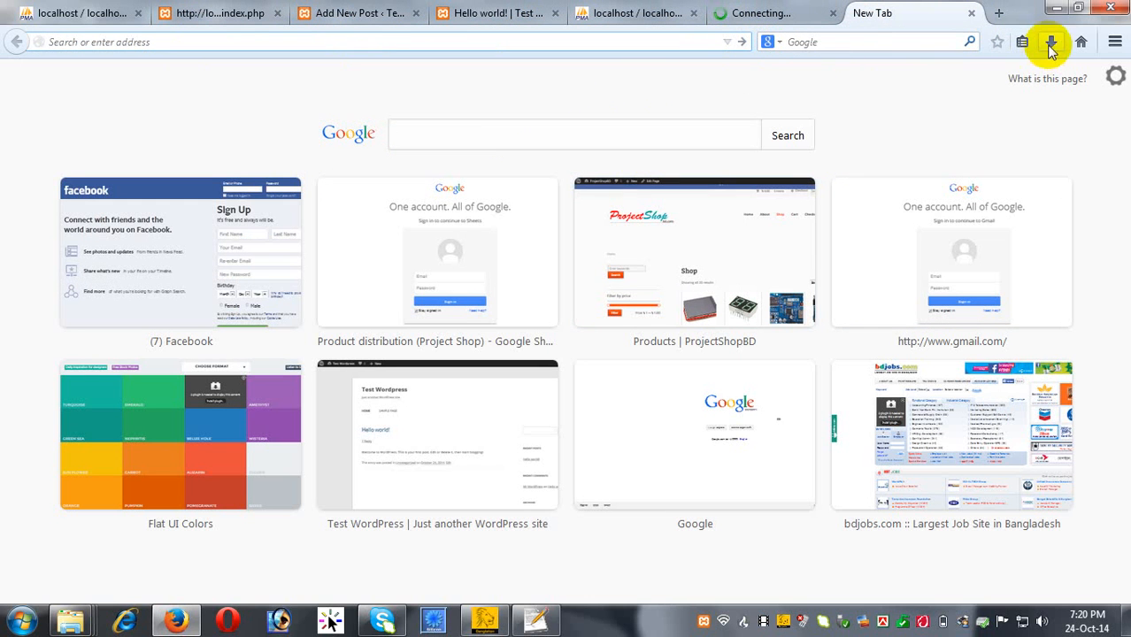
pyautogui.click(1082, 42)
pyautogui.click(735, 13)
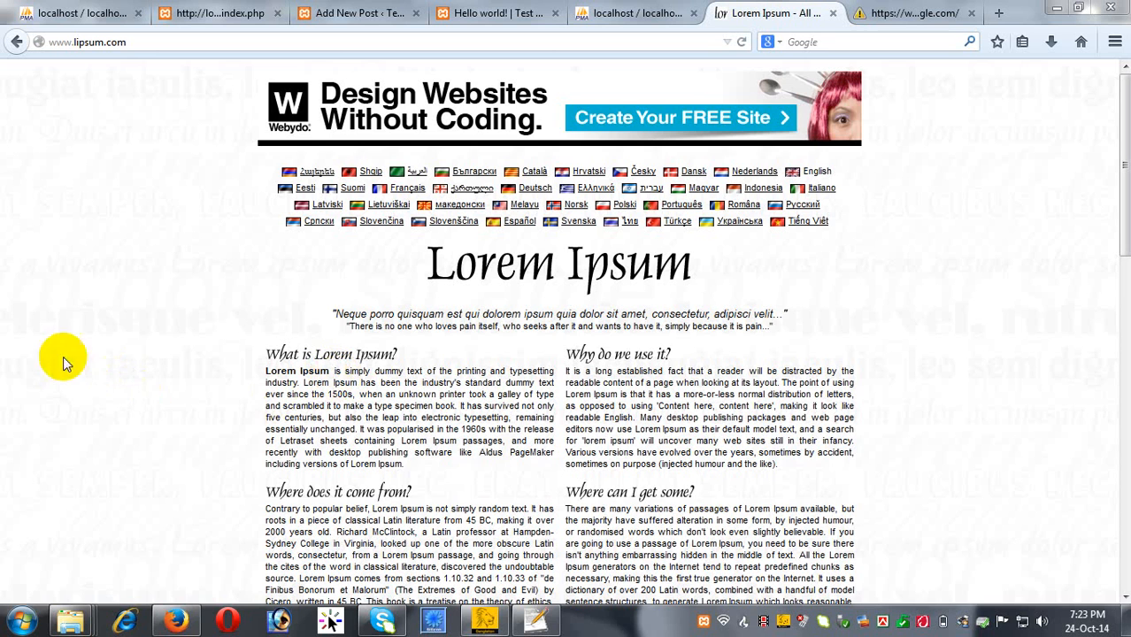
pyautogui.scroll(-3, 142, 365)
pyautogui.scroll(-6, 141, 365)
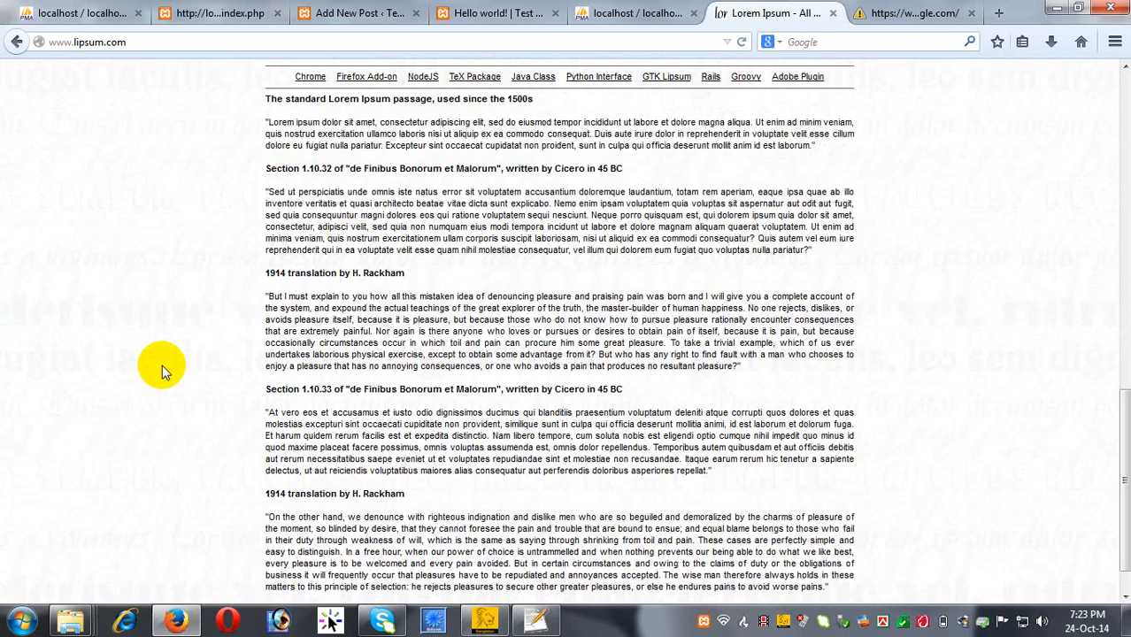
pyautogui.scroll(2, 456, 331)
pyautogui.moveTo(536, 290); pyautogui.dragTo(248, 298)
pyautogui.hotkey('ctrl', 'c')
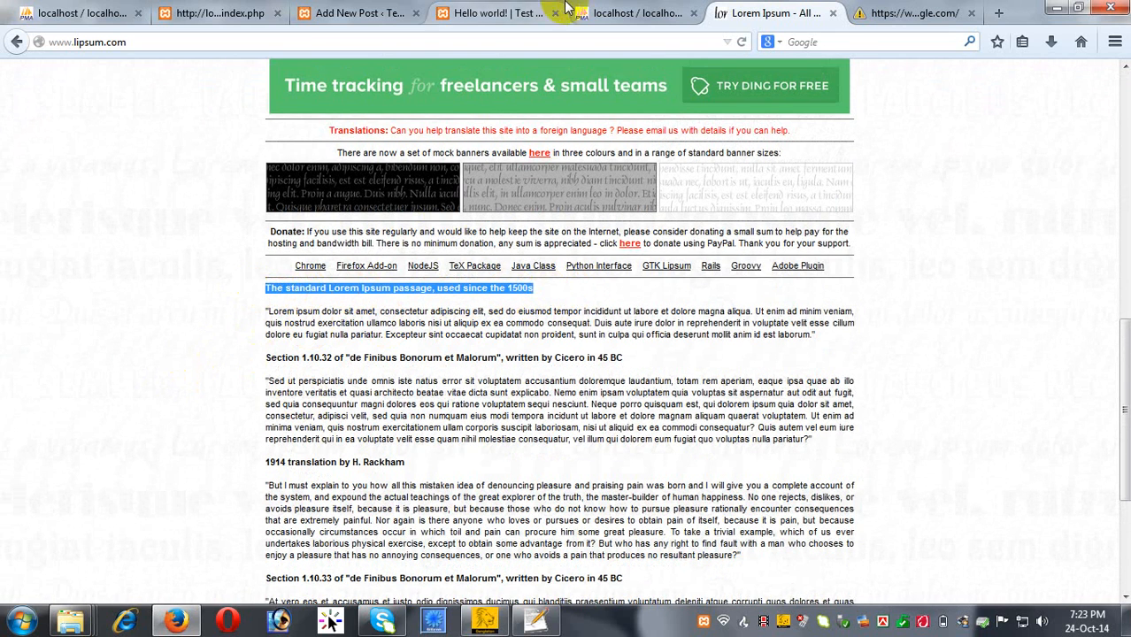
# Title the post 'The standard Lorem Ipsum passage, used since the 1500s'.
pyautogui.click(482, 13)
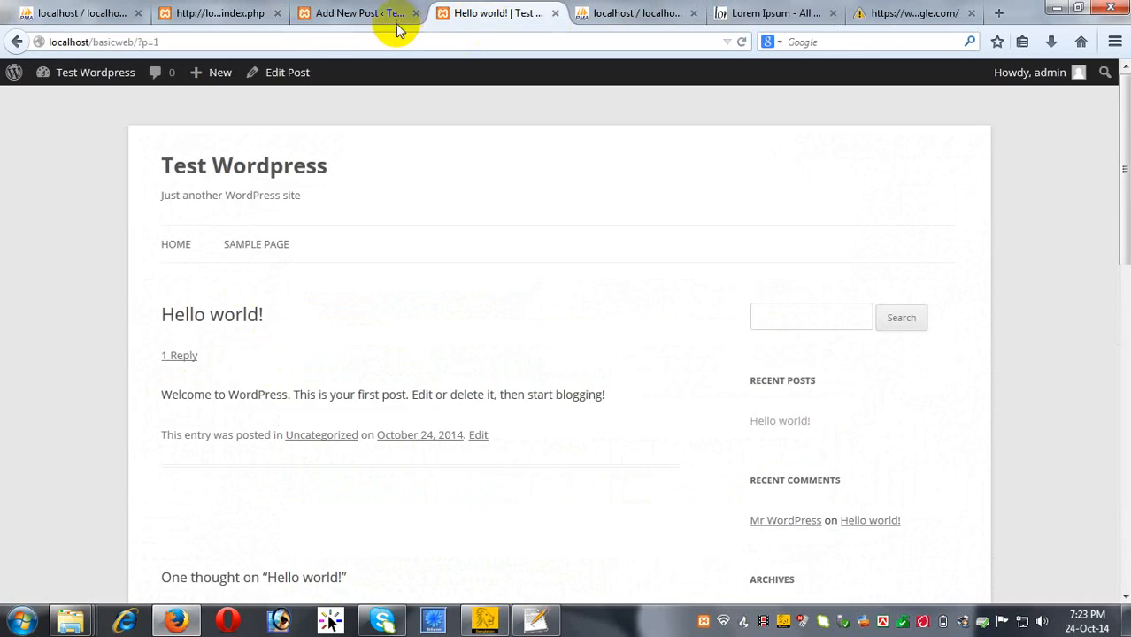
pyautogui.click(327, 13)
pyautogui.click(317, 147)
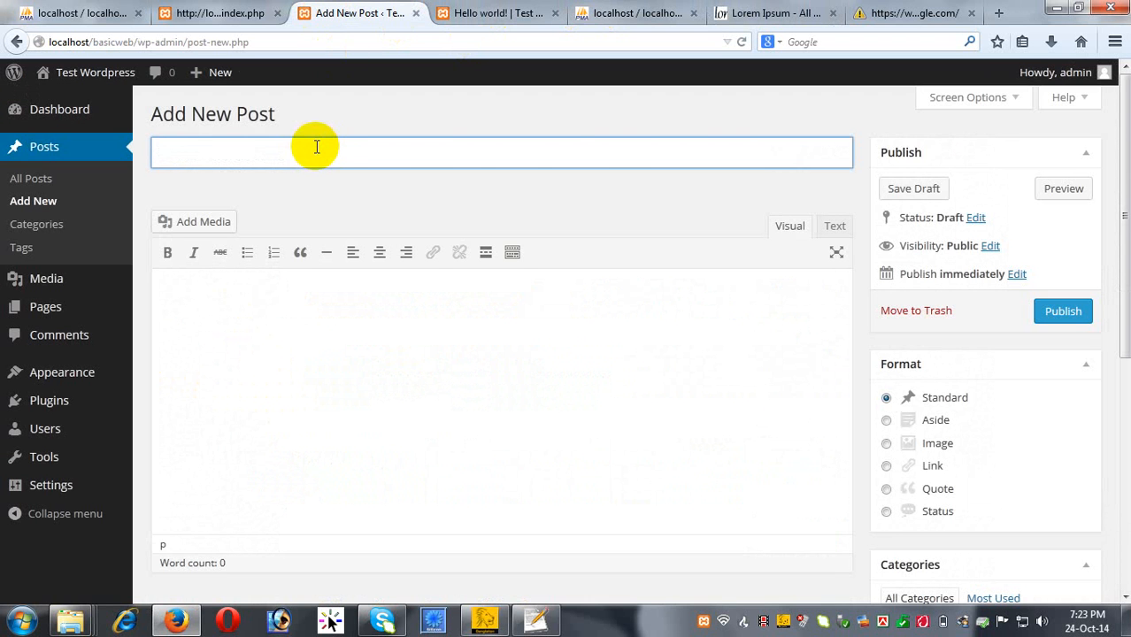
pyautogui.hotkey('ctrl', 'v')
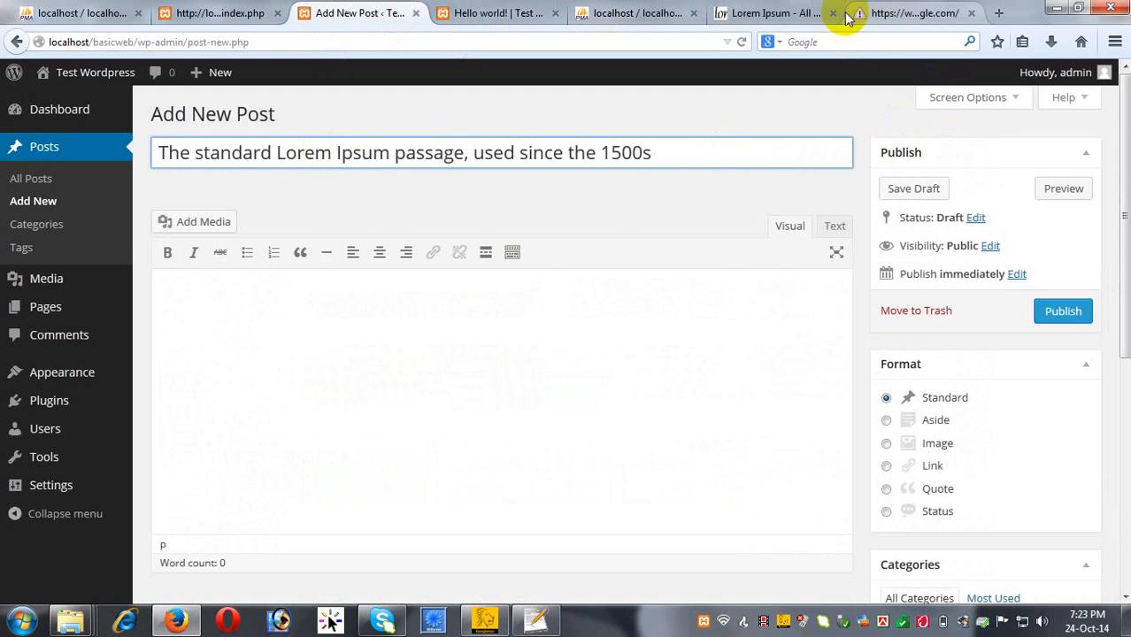
# Copy the 'Sed ut perspiciatis' paragraph from lipsum.com into the post body.
pyautogui.click(783, 13)
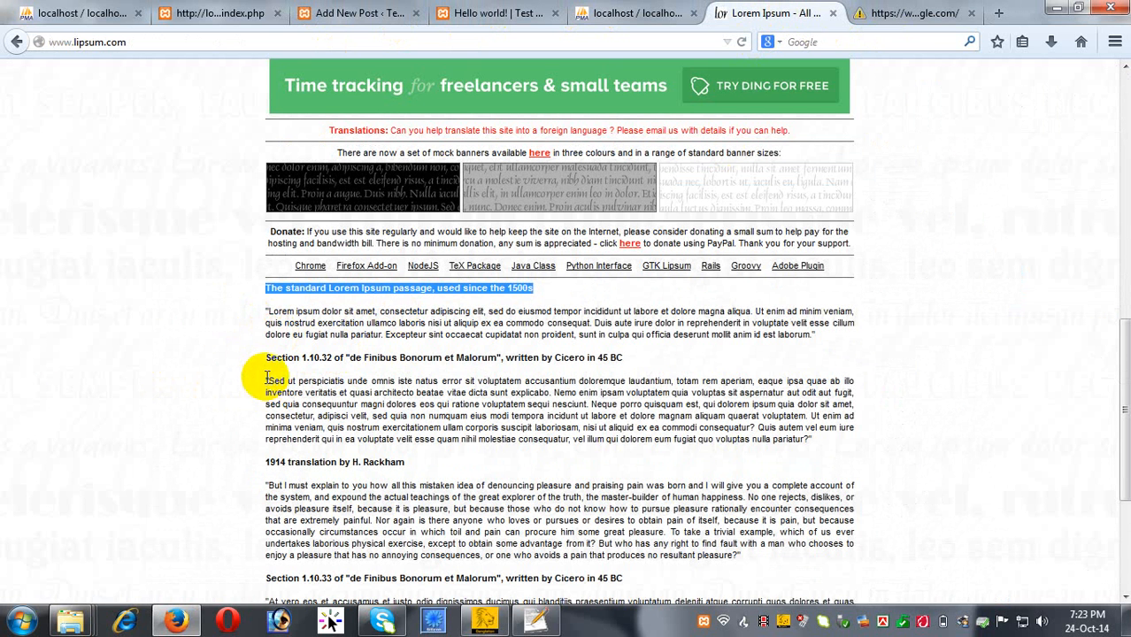
pyautogui.moveTo(266, 378); pyautogui.dragTo(829, 445)
pyautogui.hotkey('ctrl', 'c')
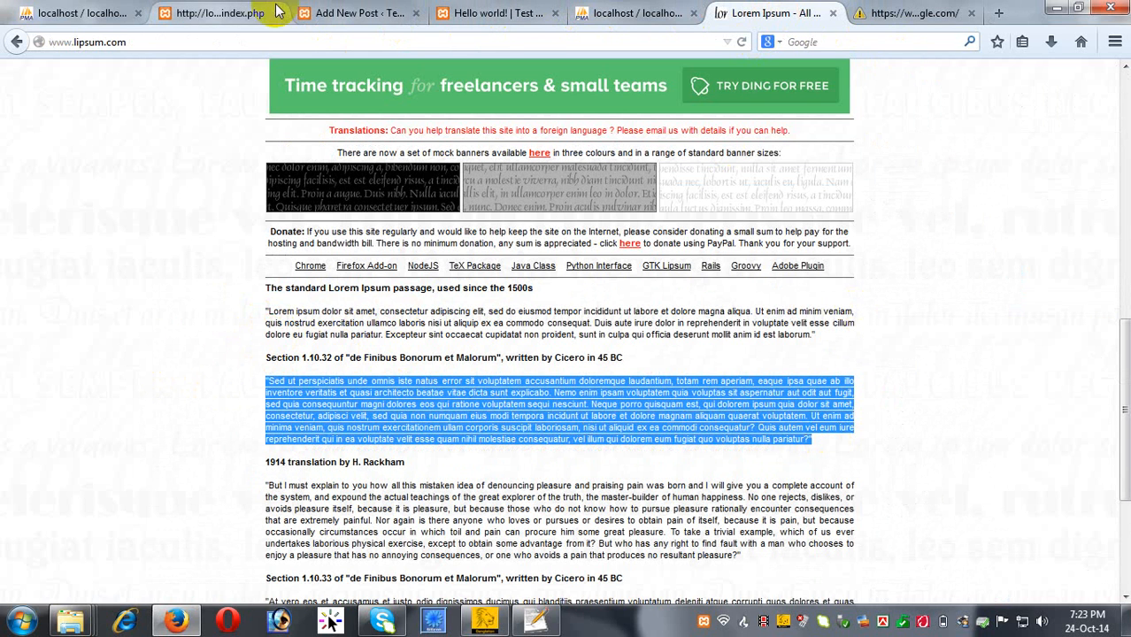
pyautogui.click(359, 13)
pyautogui.click(367, 303)
pyautogui.hotkey('ctrl', 'v')
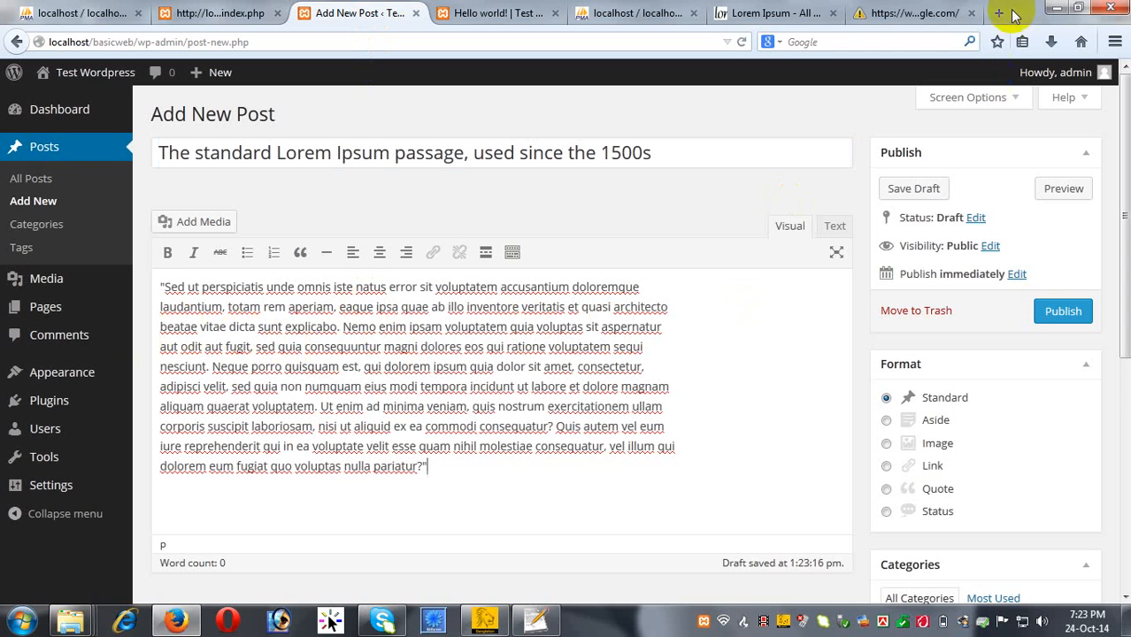
pyautogui.click(904, 16)
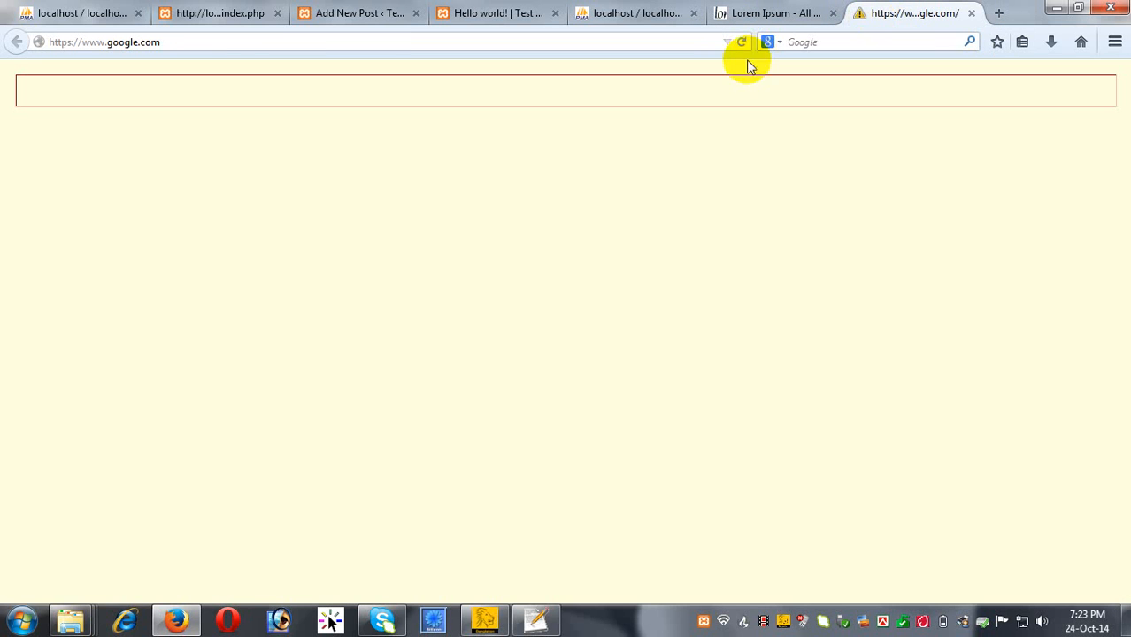
# Search Google Images for 'wordpress logo'.
pyautogui.click(1079, 45)
pyautogui.click(439, 330)
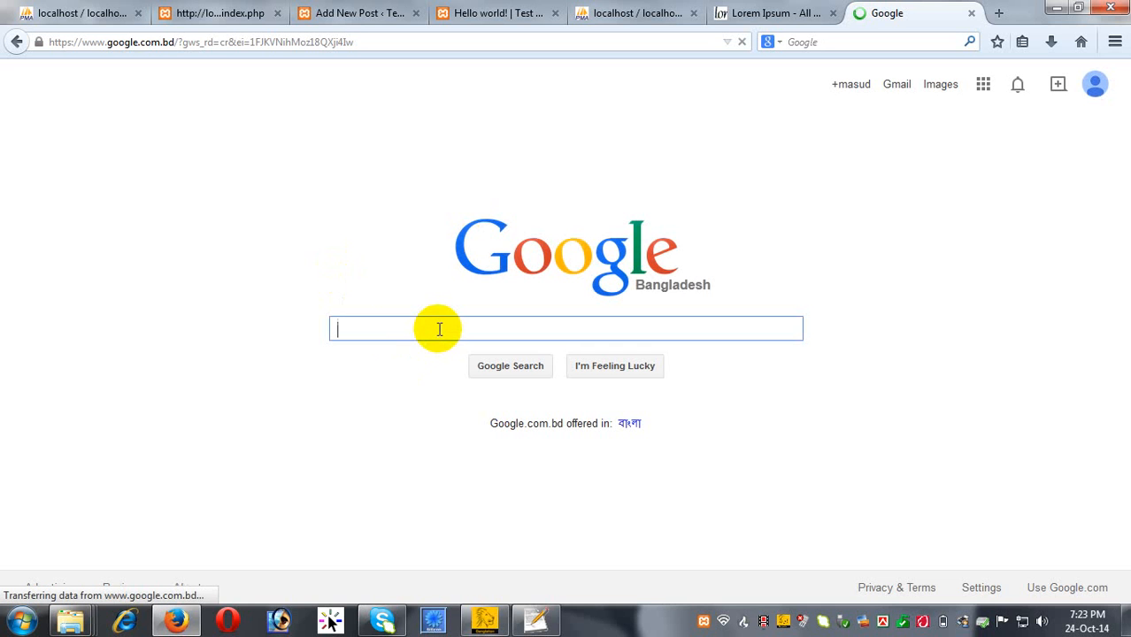
pyautogui.click(939, 86)
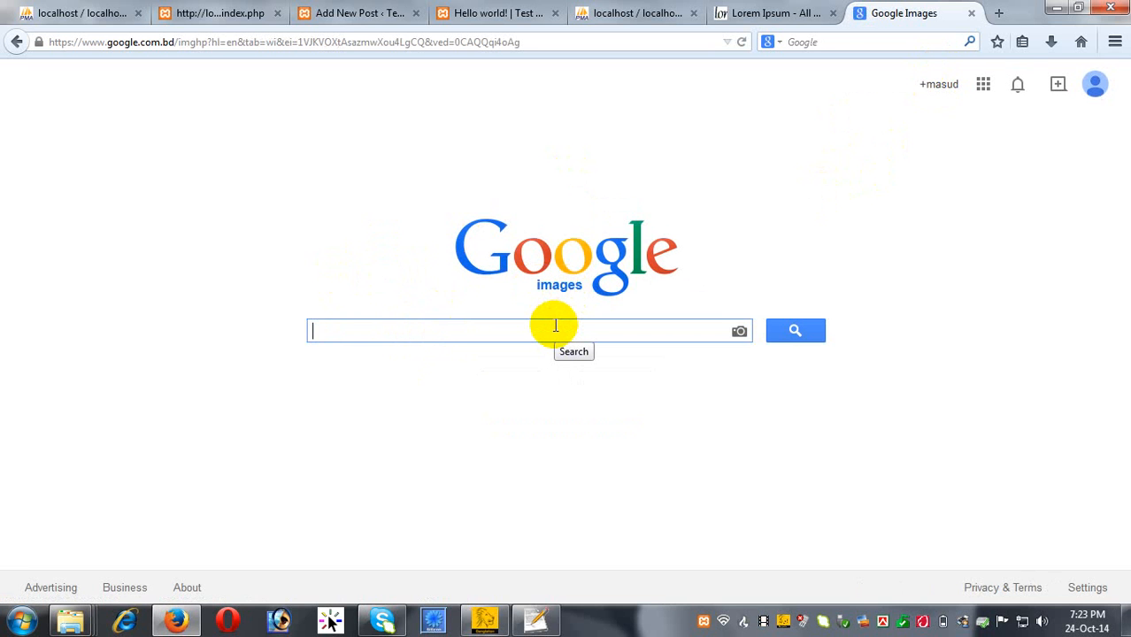
pyautogui.write('w')
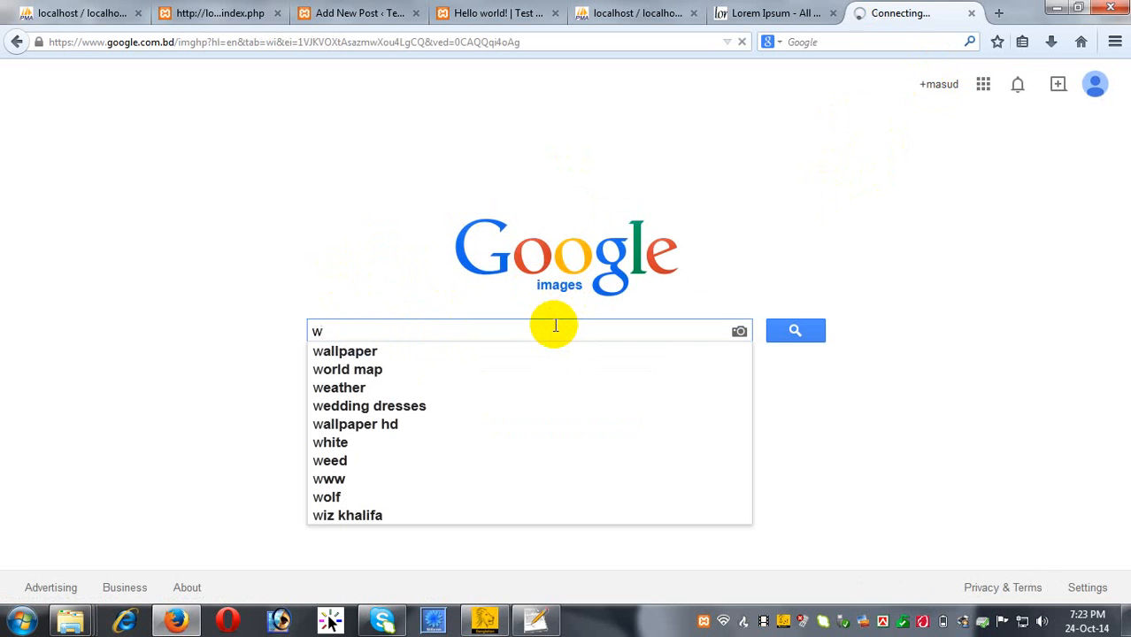
pyautogui.write('ordpress')
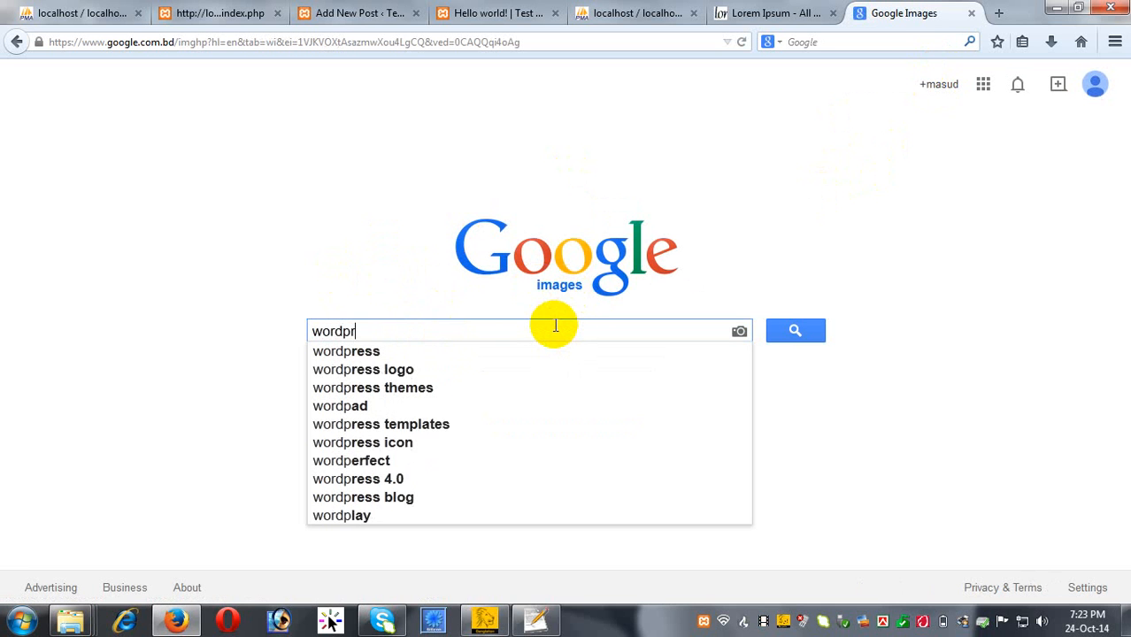
pyautogui.click(349, 371)
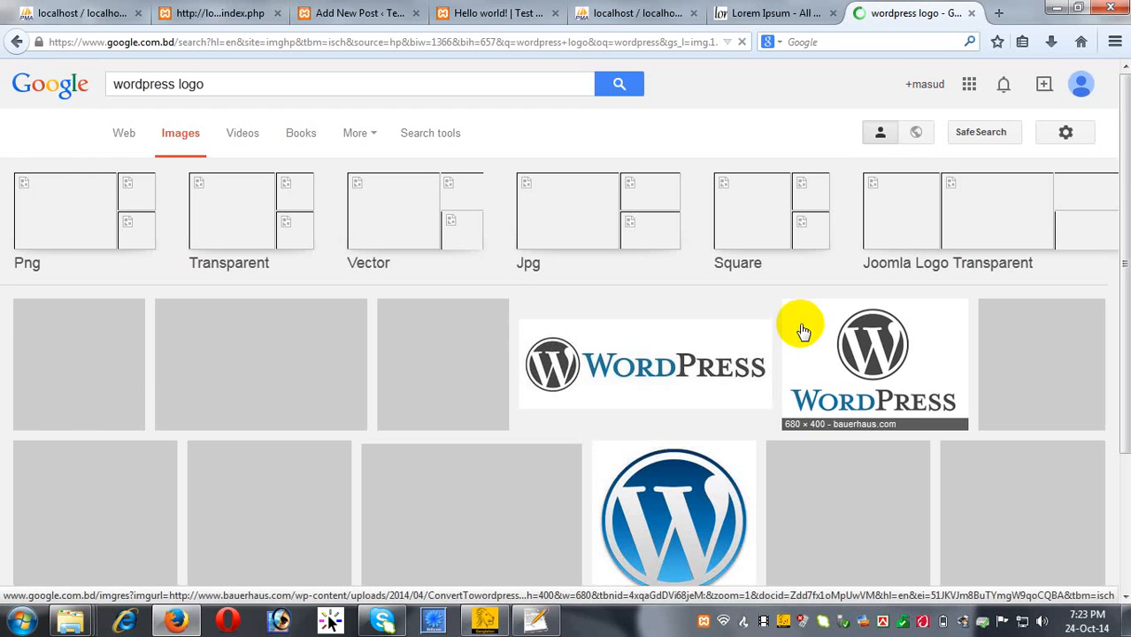
pyautogui.scroll(-1, 469, 367)
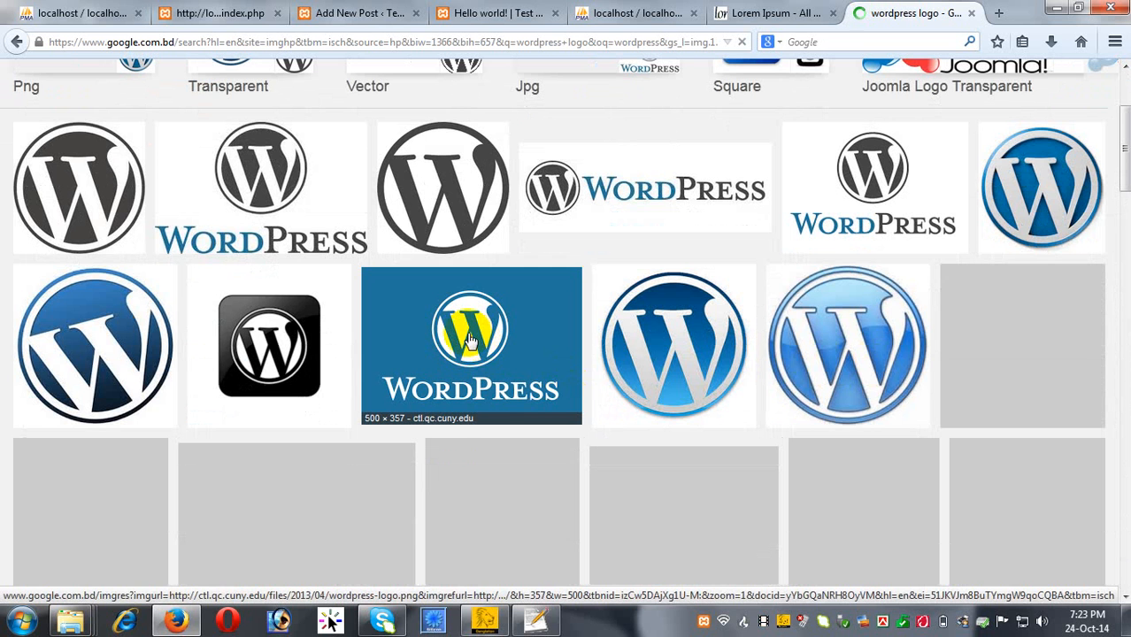
# Save the blue WordPress logo to the Desktop as index.png.
pyautogui.rightClick(468, 334)
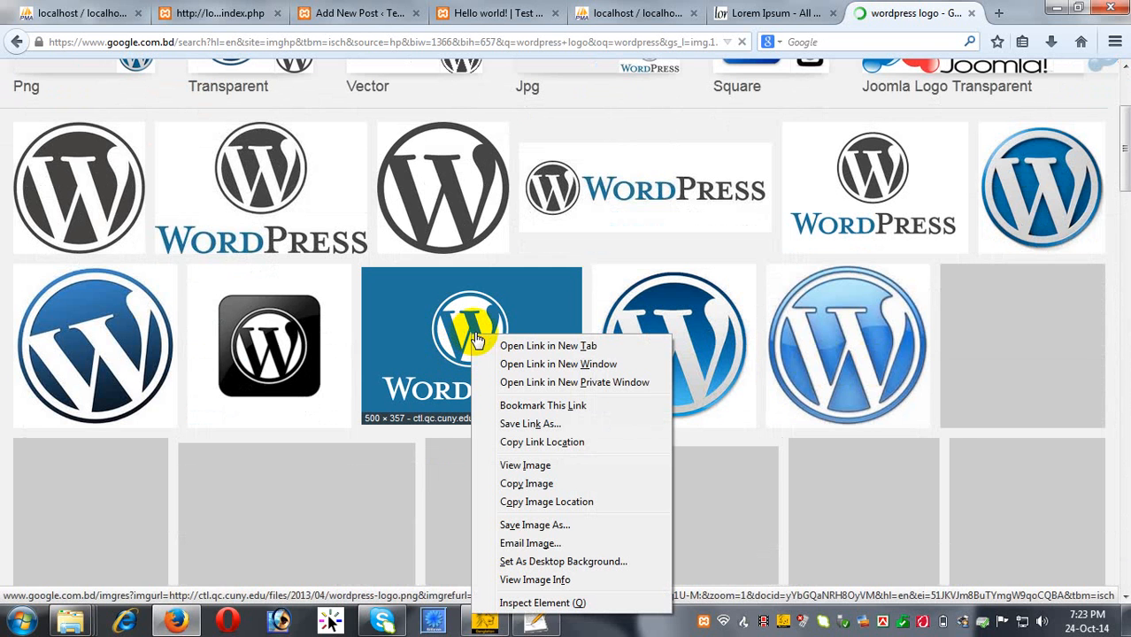
pyautogui.click(412, 316)
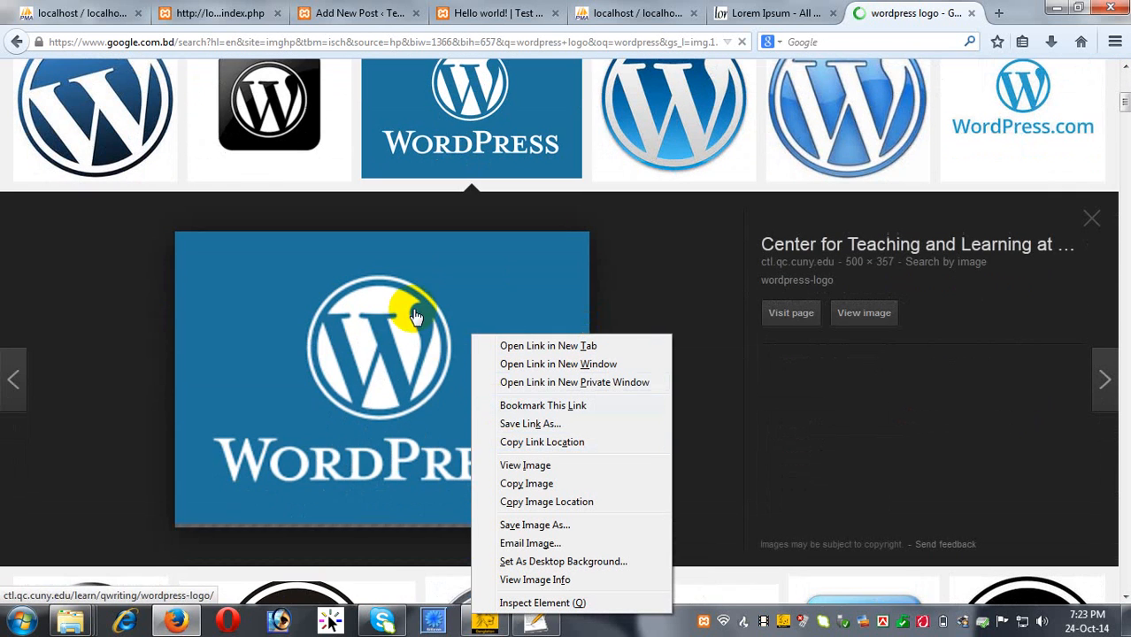
pyautogui.rightClick(316, 321)
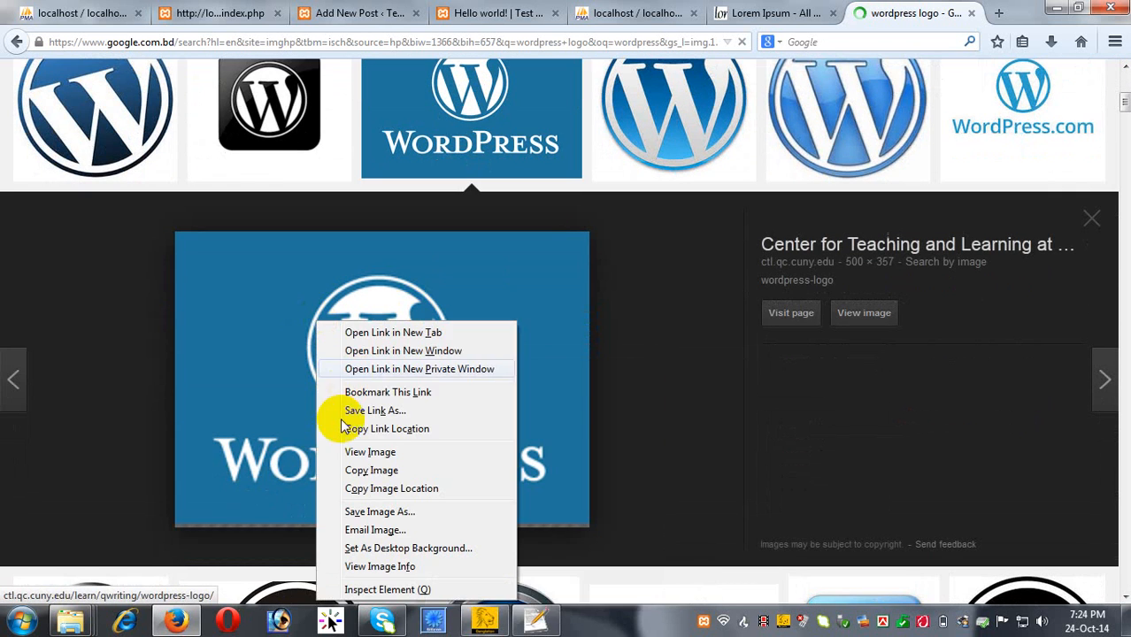
pyautogui.click(379, 512)
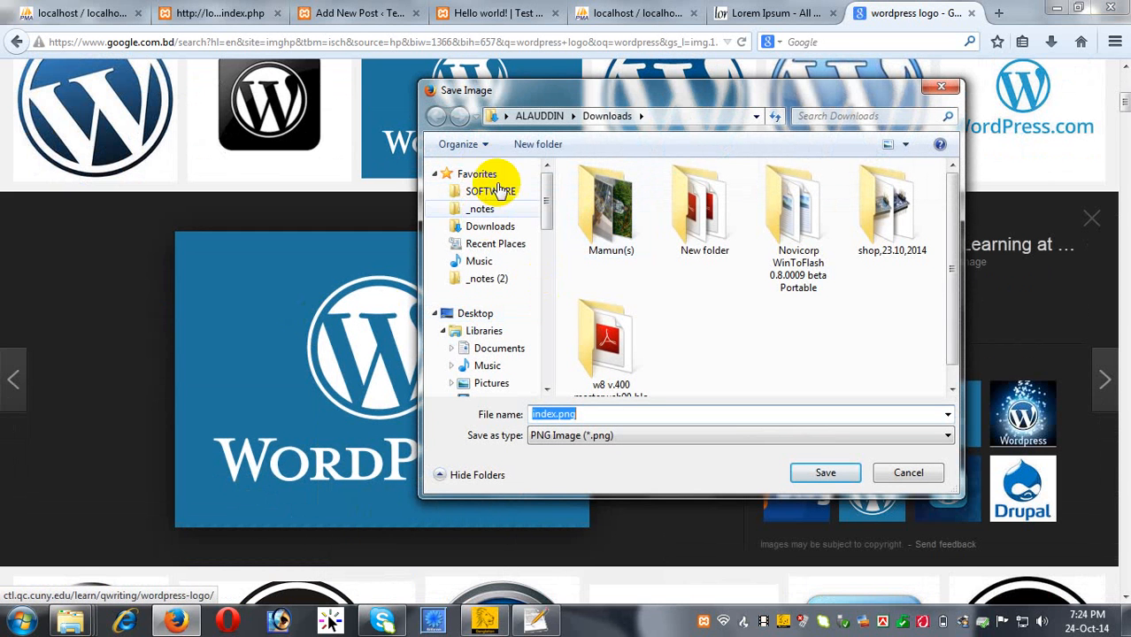
pyautogui.click(490, 315)
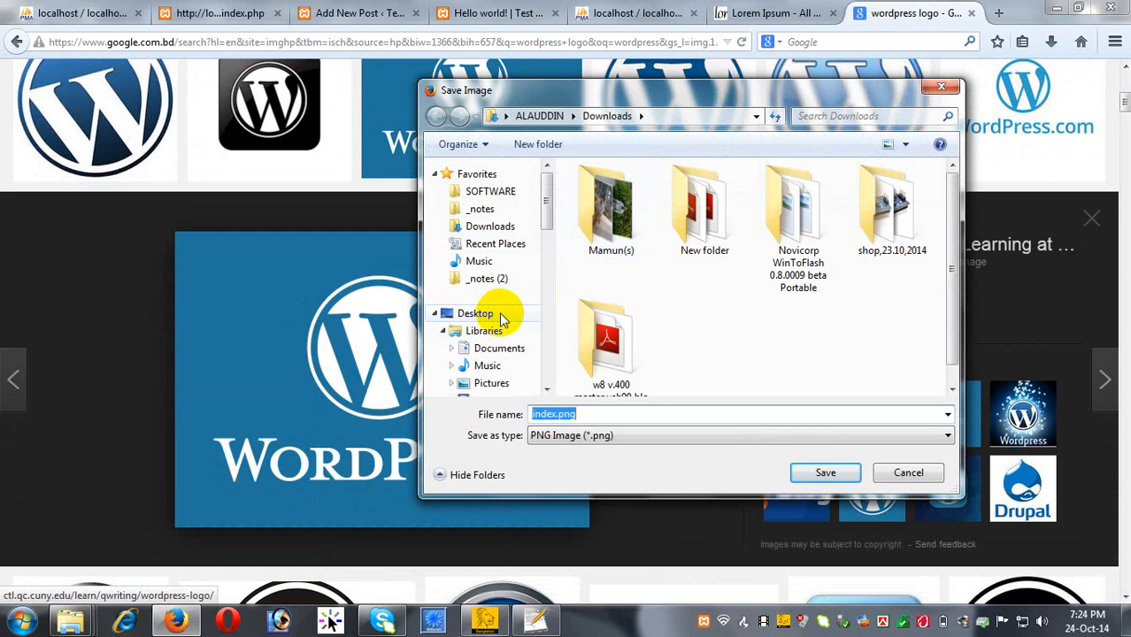
pyautogui.click(831, 470)
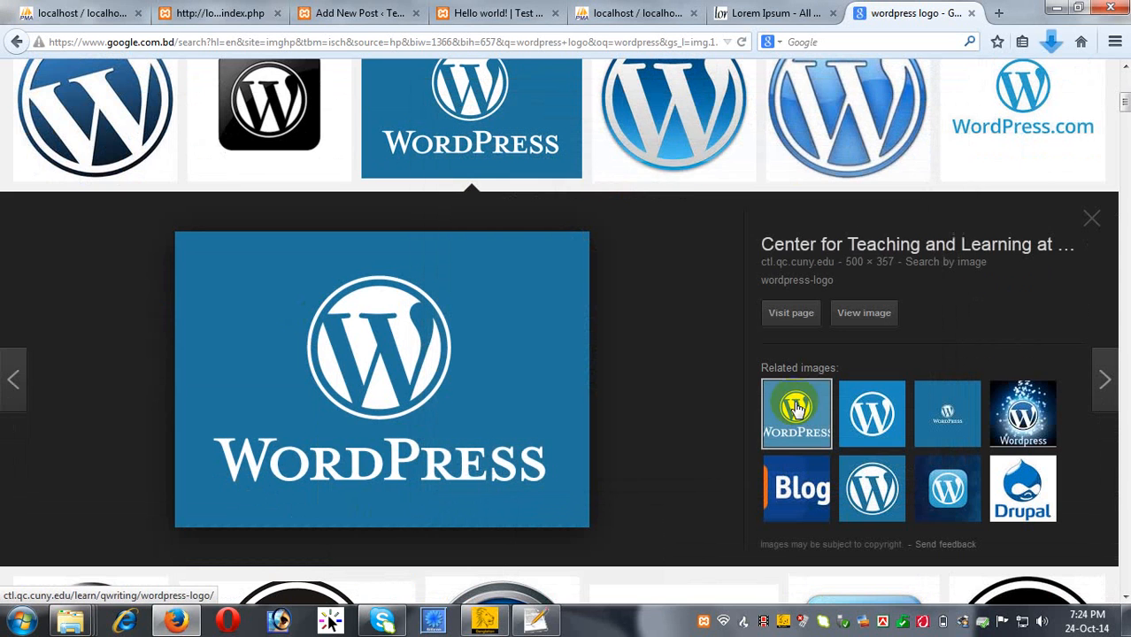
# Break the passage after 'consectetur,' with two new lines for the image.
pyautogui.click(735, 12)
pyautogui.click(332, 12)
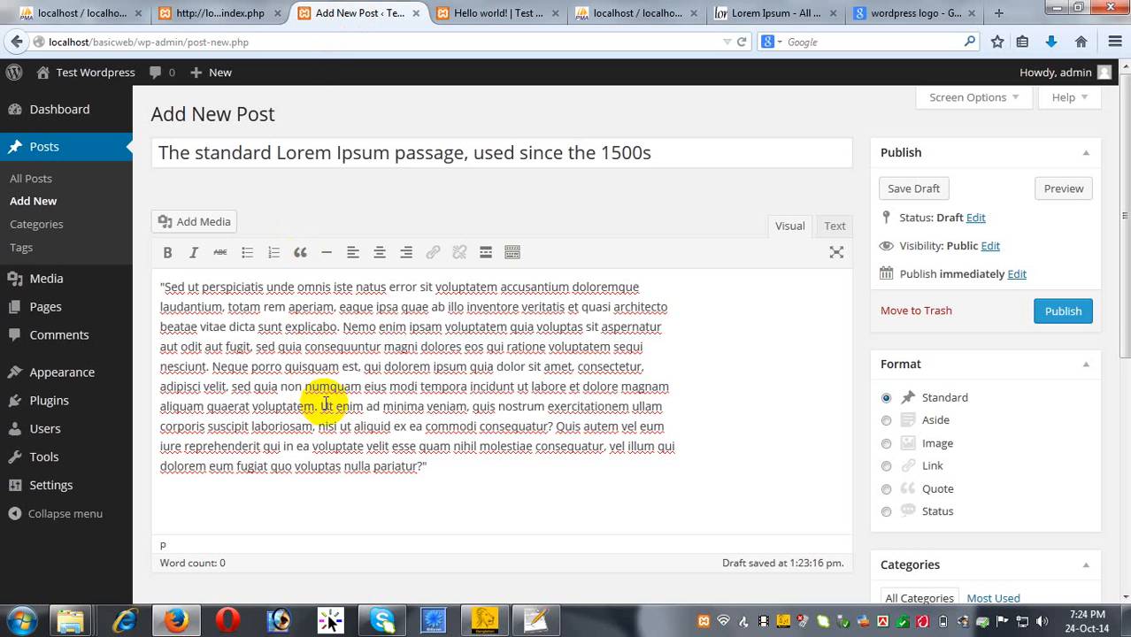
pyautogui.click(660, 374)
pyautogui.press('Return')
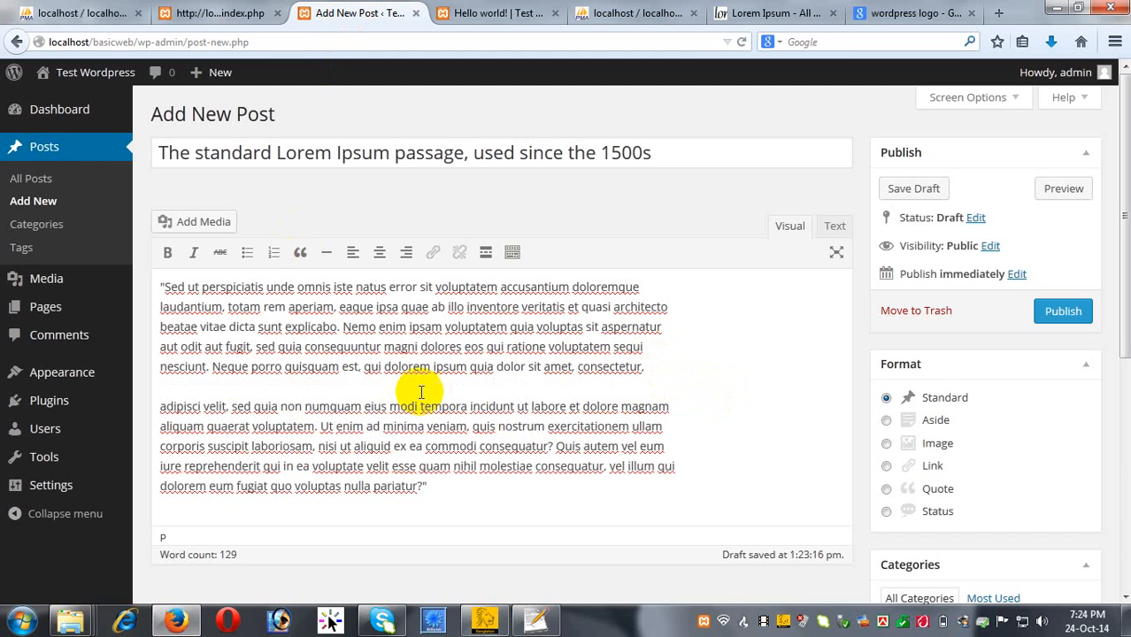
pyautogui.press('Return')
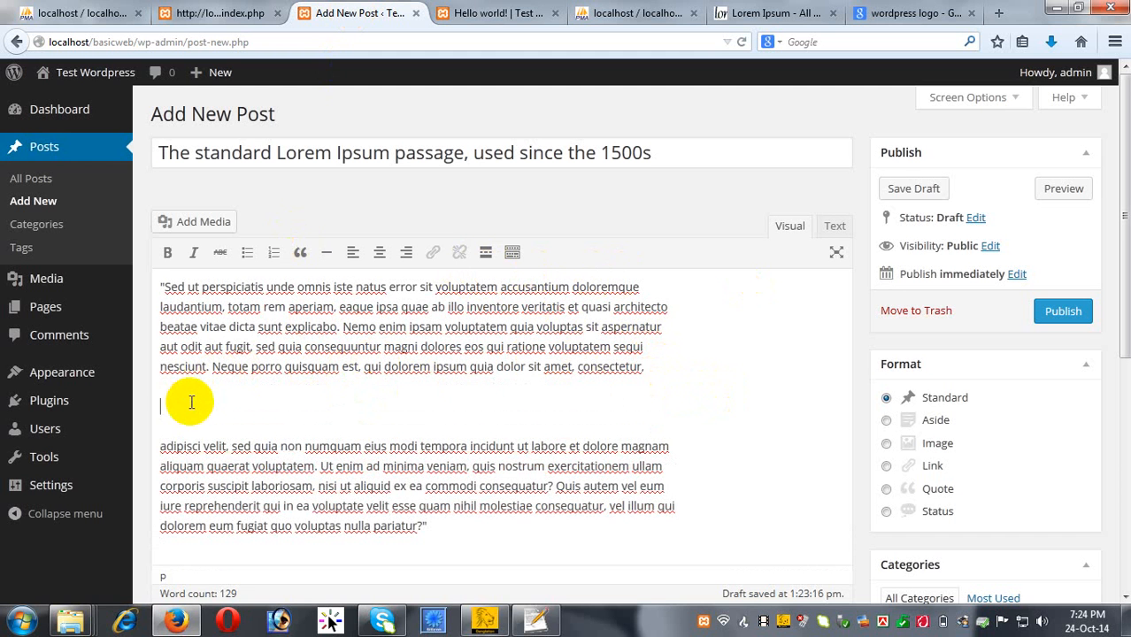
# Upload index.png from the Desktop and insert it into the post.
pyautogui.click(190, 220)
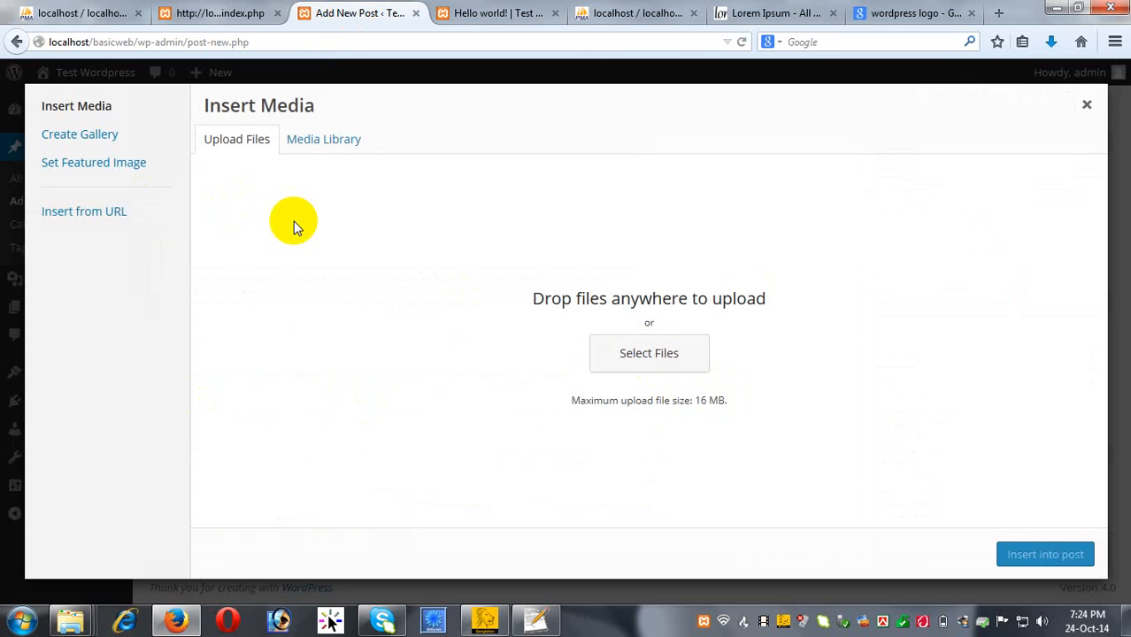
pyautogui.click(672, 351)
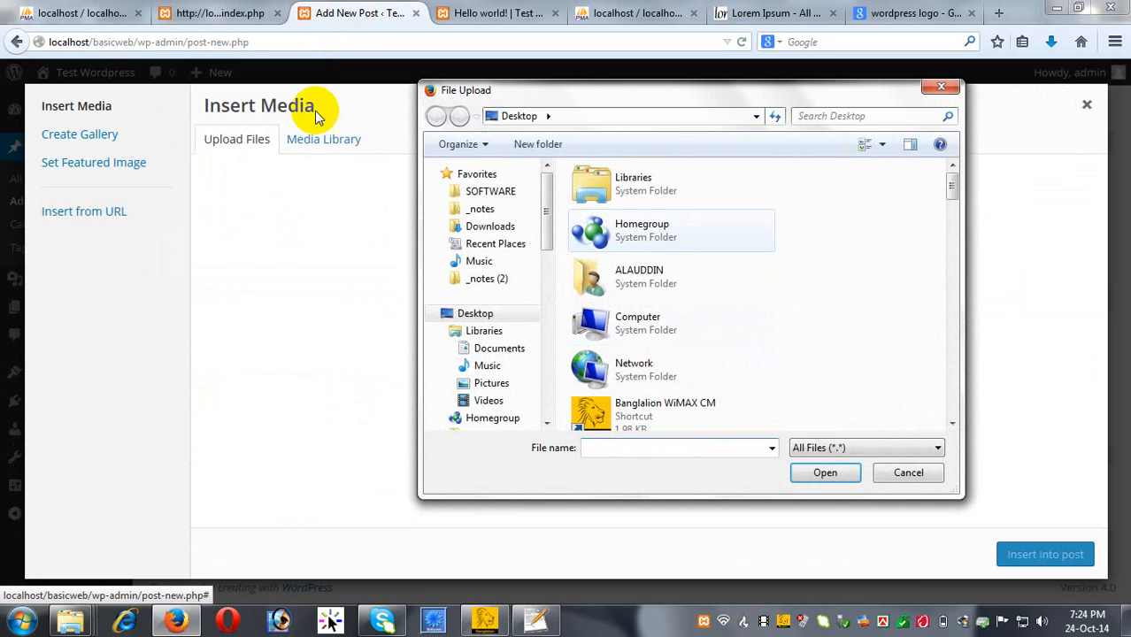
pyautogui.doubleClick(724, 95)
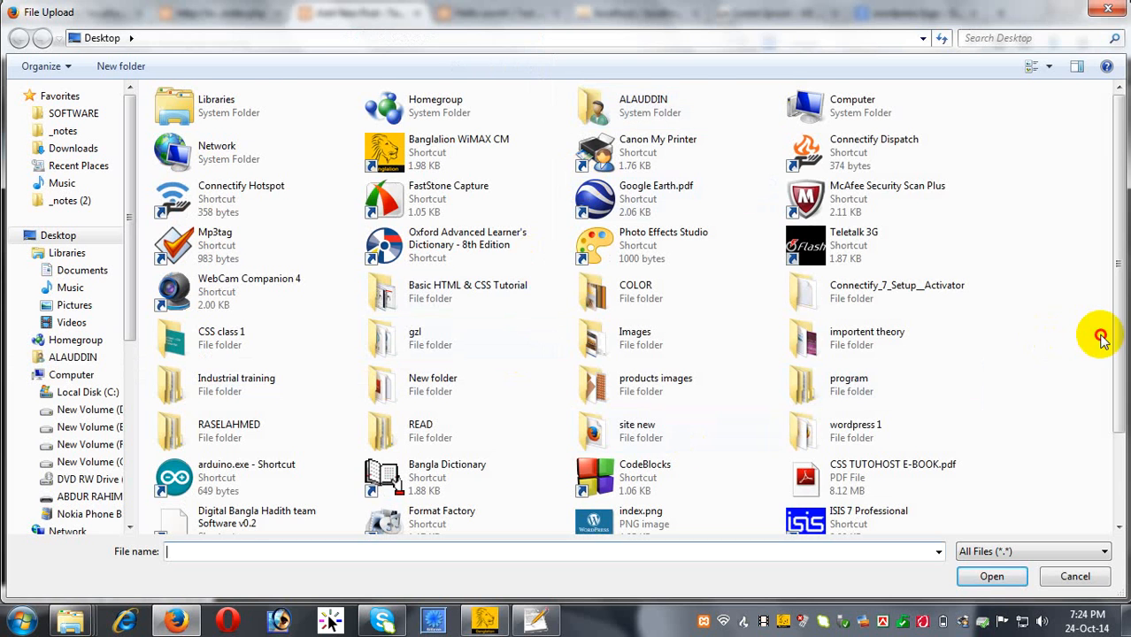
pyautogui.scroll(-2, 1091, 341)
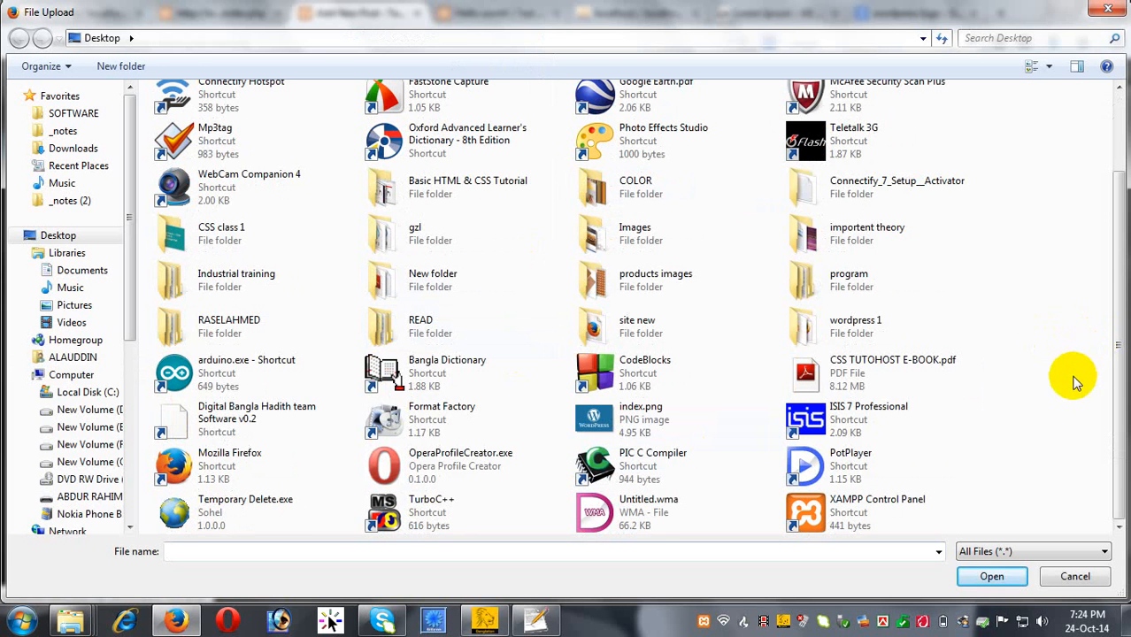
pyautogui.doubleClick(647, 428)
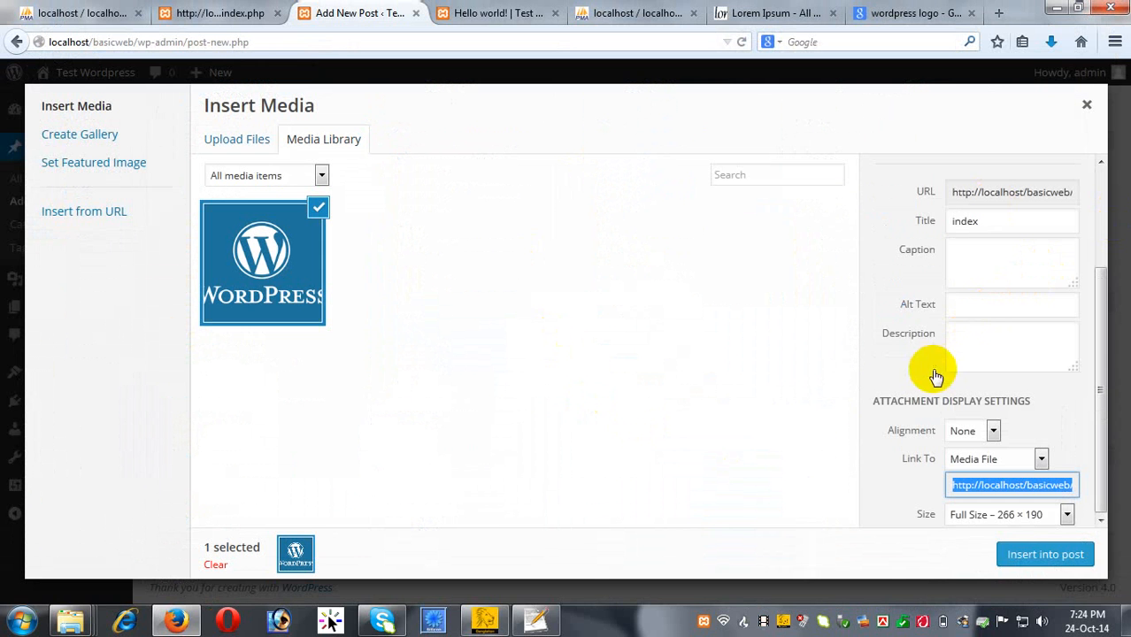
pyautogui.click(1033, 558)
pyautogui.scroll(-3, 779, 421)
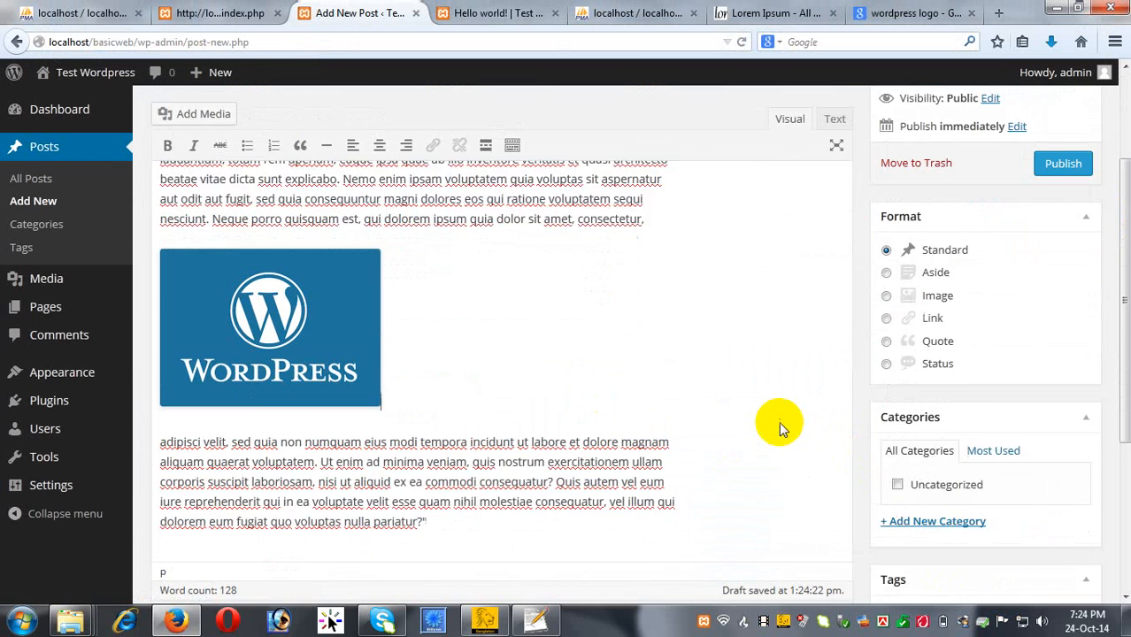
# Set the logo image's alignment to Center in Image Details and update it.
pyautogui.scroll(-1, 779, 421)
pyautogui.click(335, 262)
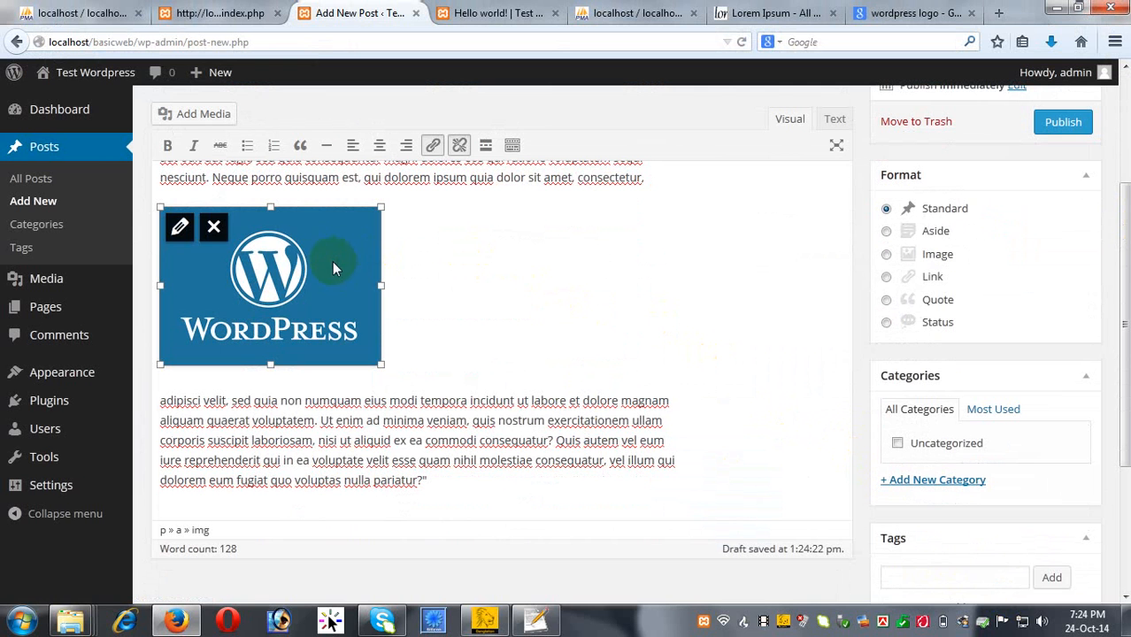
pyautogui.moveTo(263, 274); pyautogui.dragTo(442, 260)
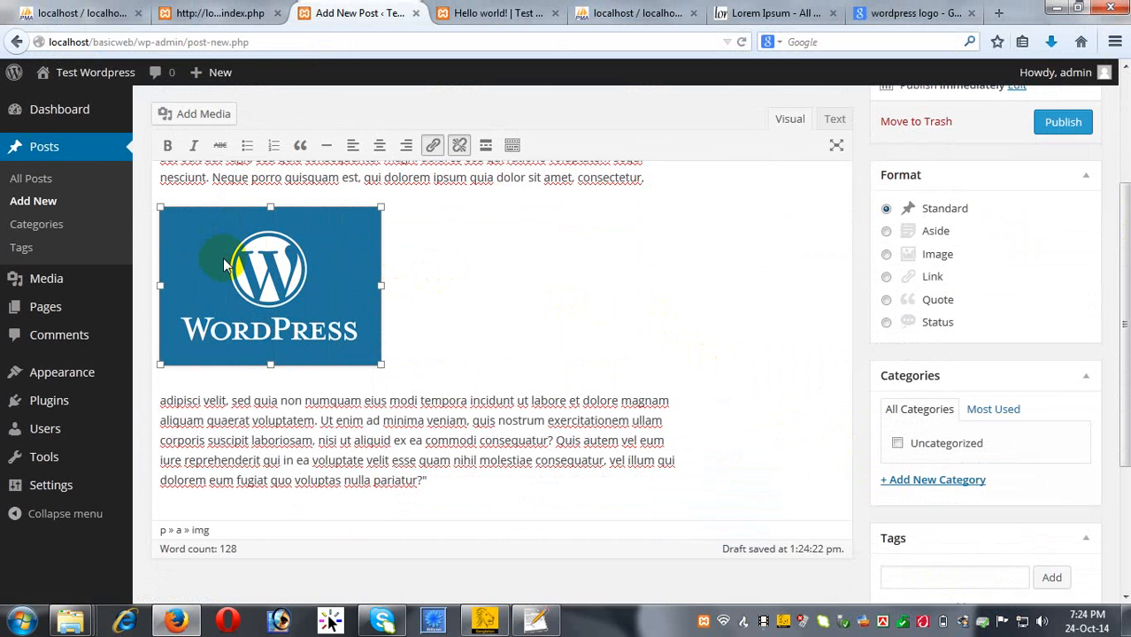
pyautogui.click(448, 268)
pyautogui.click(314, 258)
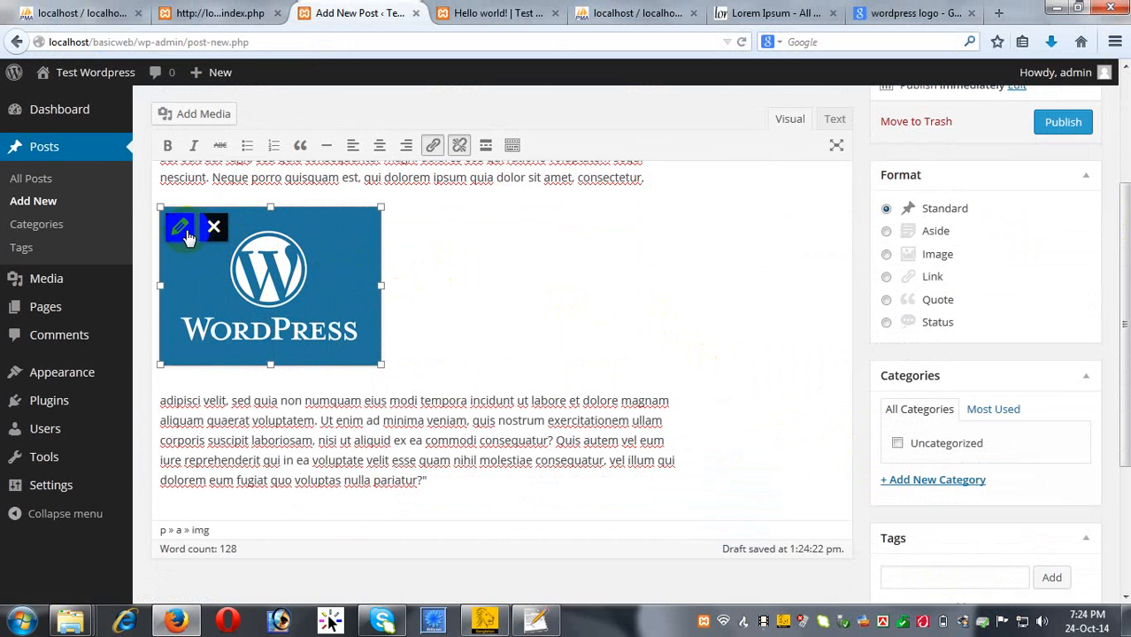
pyautogui.click(181, 229)
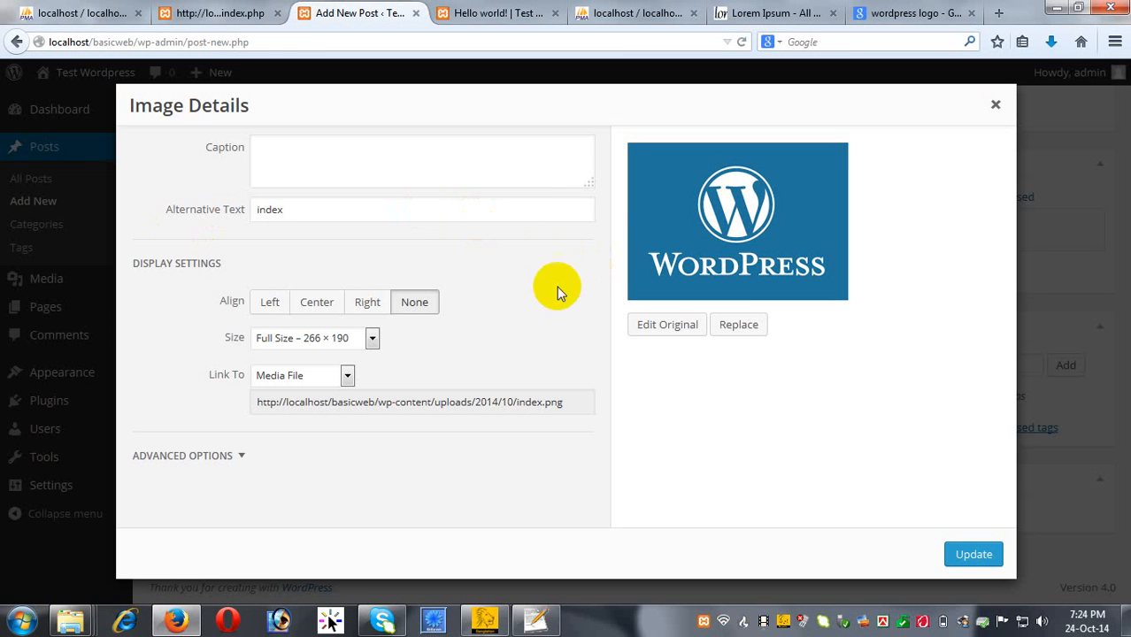
pyautogui.click(318, 301)
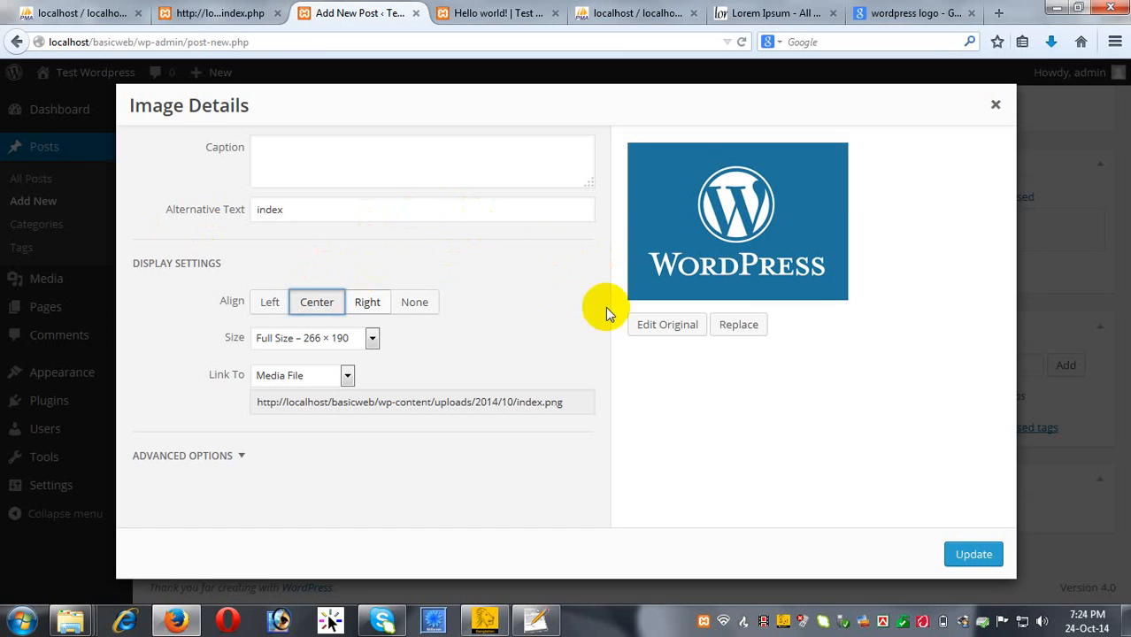
pyautogui.click(974, 555)
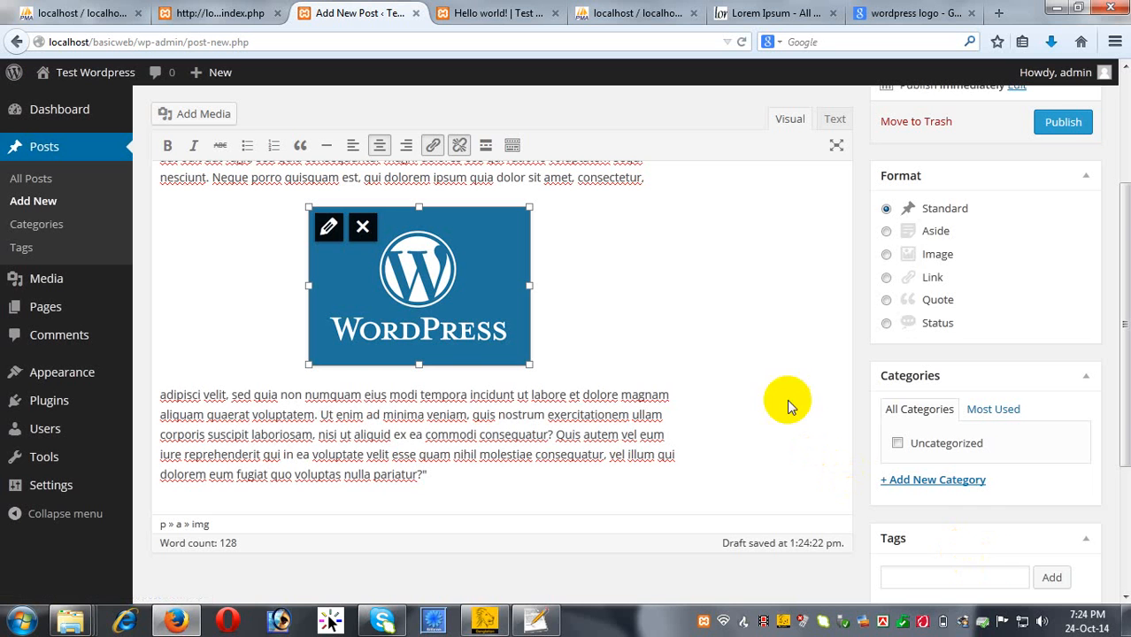
pyautogui.click(775, 318)
# Insert an empty line between the centred logo and the paragraph below it.
pyautogui.scroll(3, 772, 318)
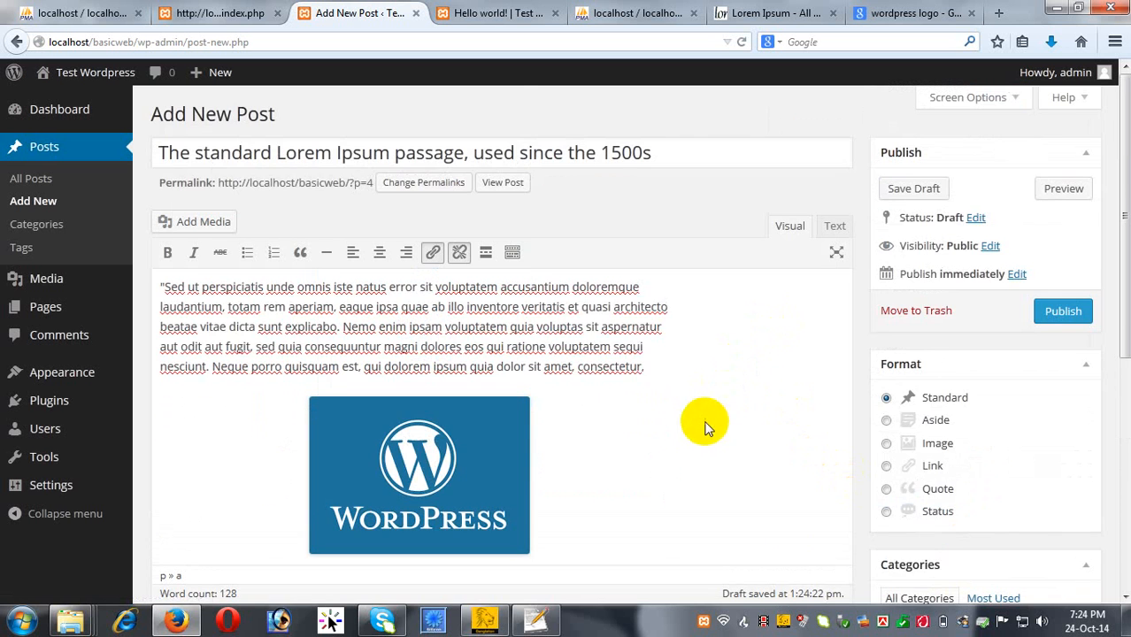
pyautogui.scroll(-3, 650, 457)
pyautogui.scroll(2, 651, 458)
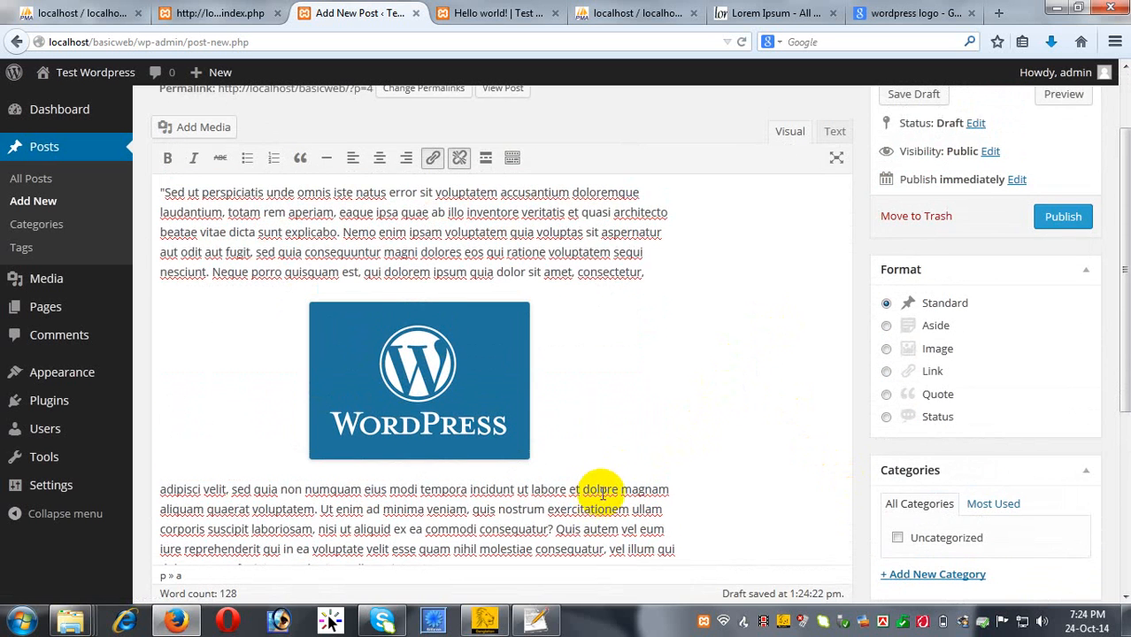
pyautogui.scroll(-3, 370, 510)
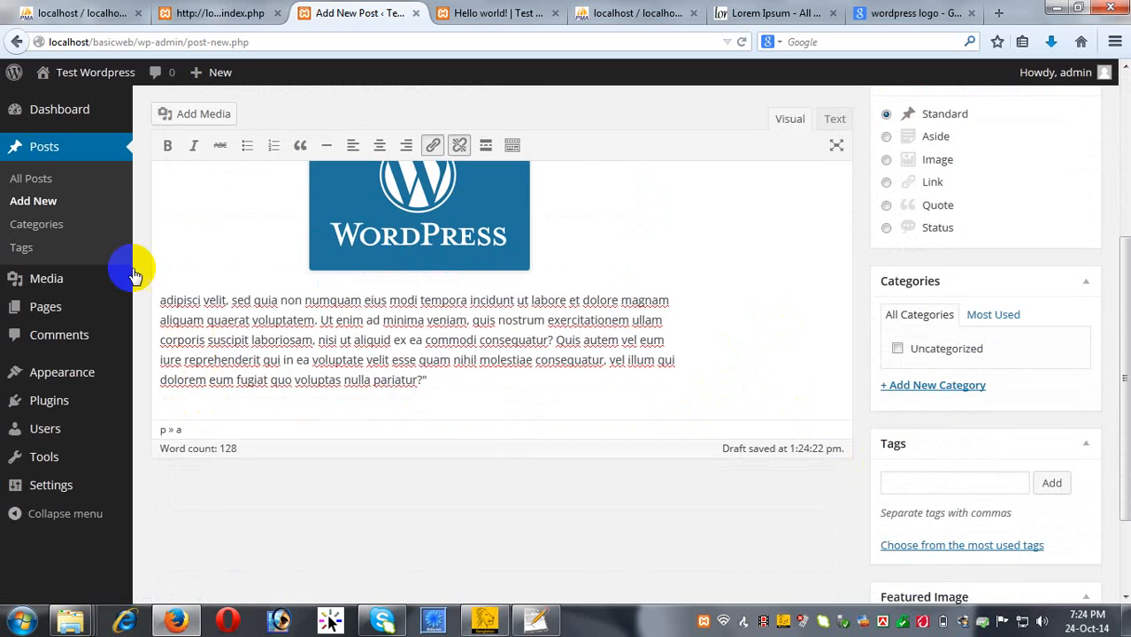
pyautogui.click(312, 300)
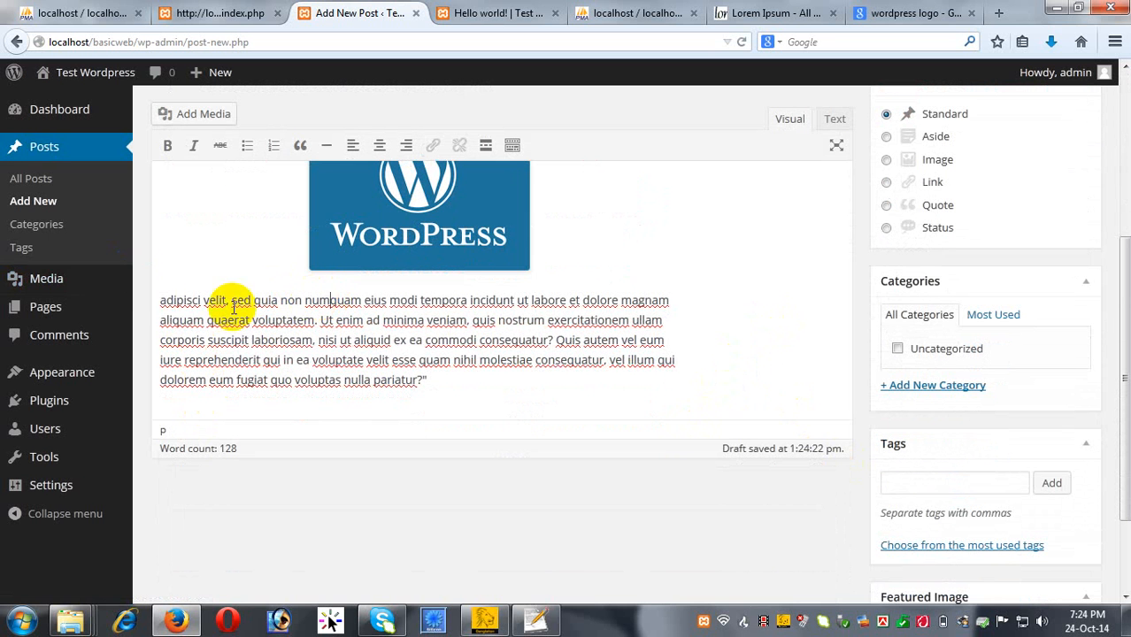
pyautogui.click(163, 302)
pyautogui.press('Return')
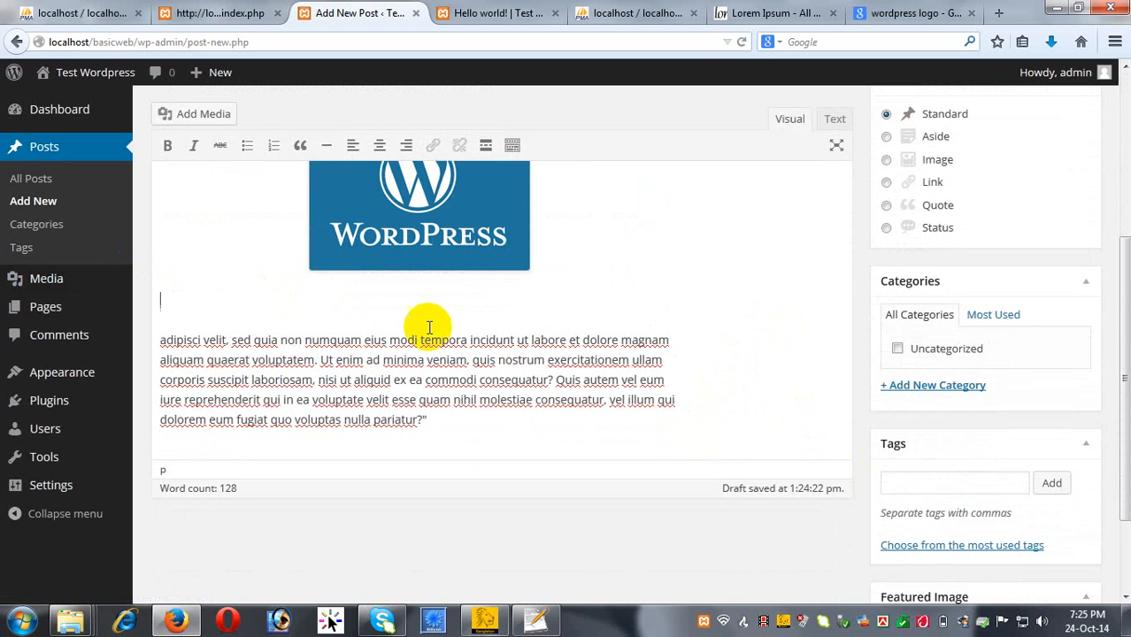
# Copy 'adipisci velit, sed quia non numquam eius modi' into the empty line and select it.
pyautogui.scroll(5, 430, 323)
pyautogui.scroll(-3, 476, 326)
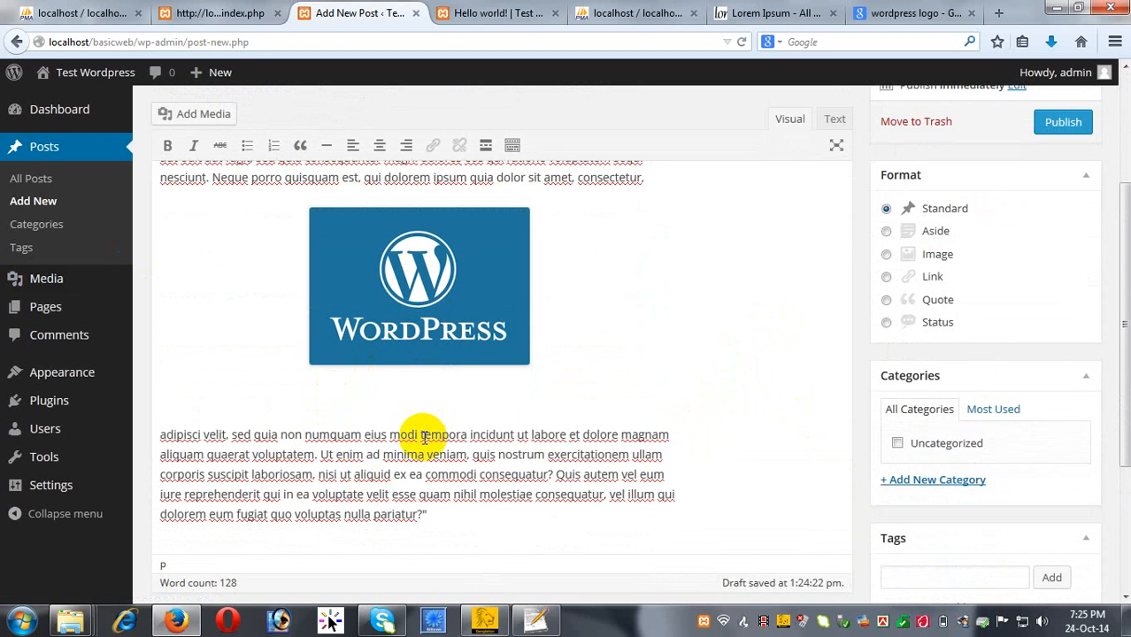
pyautogui.click(421, 435)
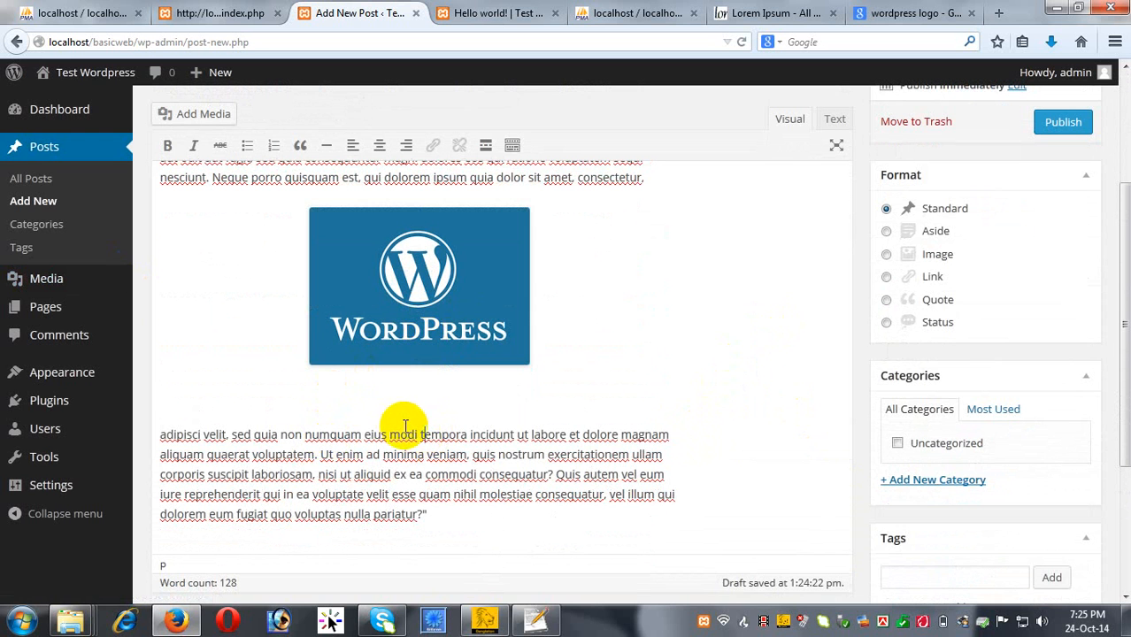
pyautogui.moveTo(422, 434); pyautogui.dragTo(18, 437)
pyautogui.hotkey('ctrl', 'c')
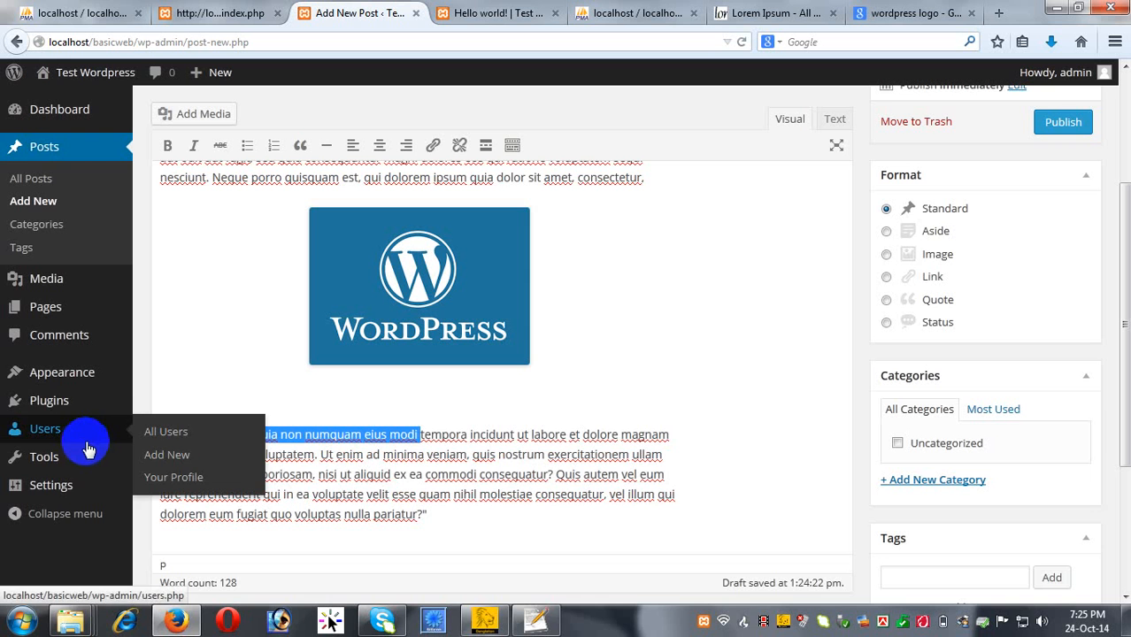
pyautogui.click(186, 387)
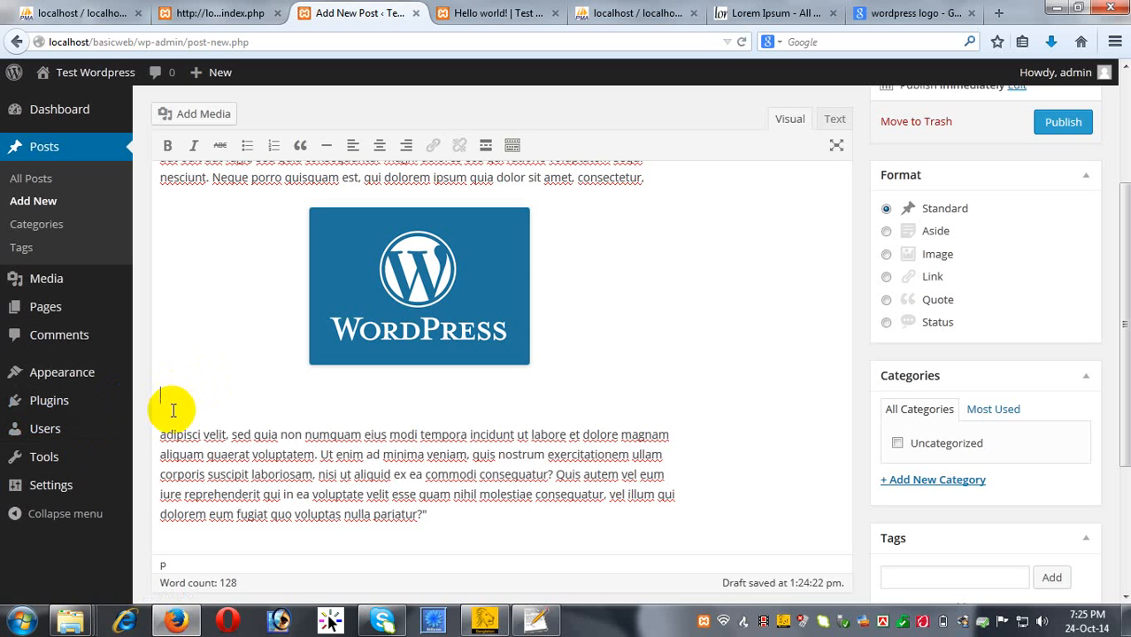
pyautogui.hotkey('ctrl', 'v')
pyautogui.moveTo(445, 424); pyautogui.dragTo(113, 436)
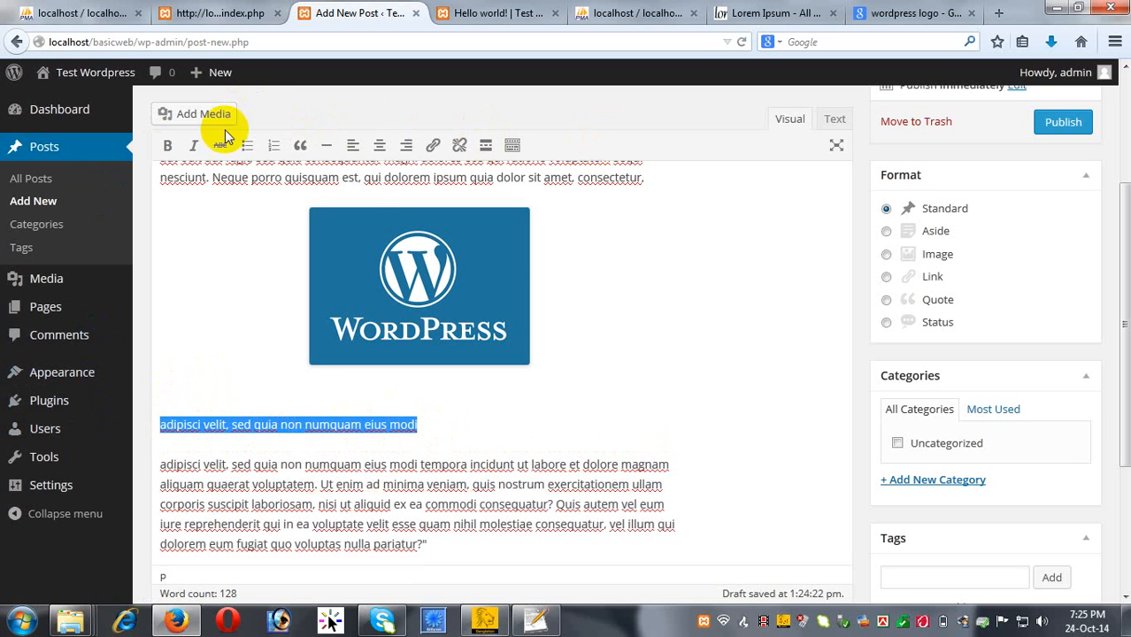
pyautogui.click(512, 147)
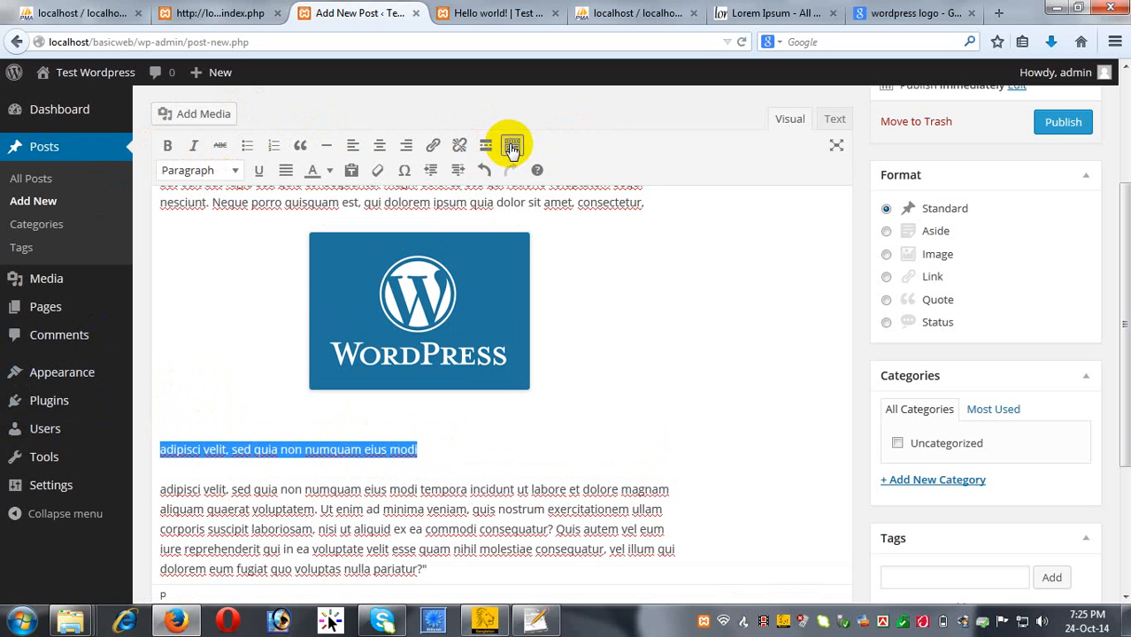
# Format the line 'adipisci velit, sed quia non numquam eius modi' as Heading 2.
pyautogui.click(232, 170)
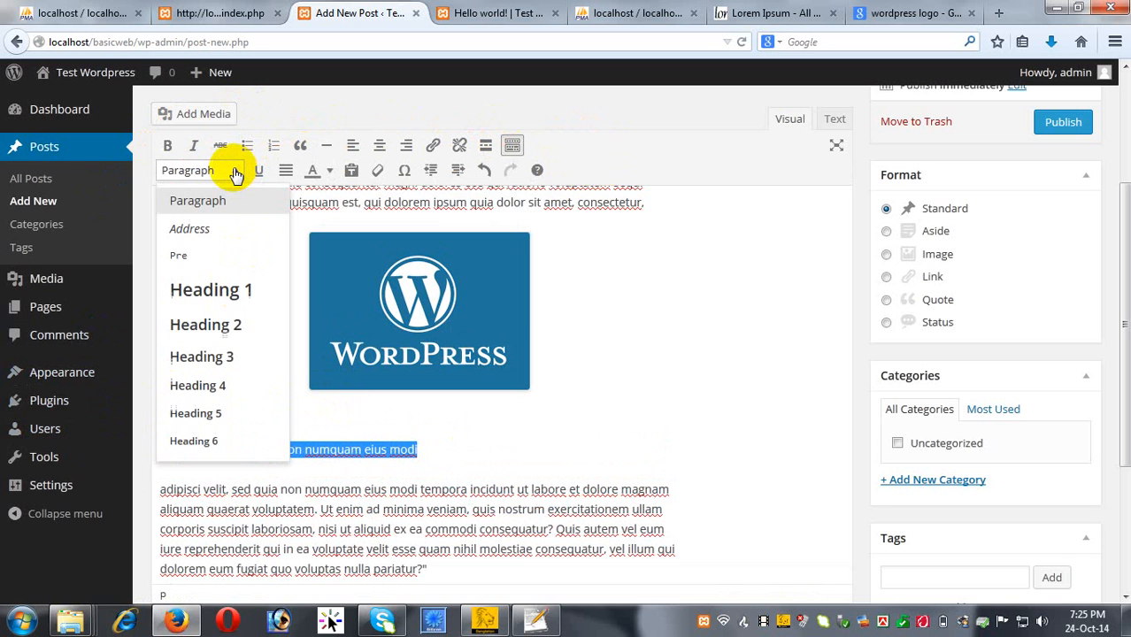
pyautogui.click(220, 328)
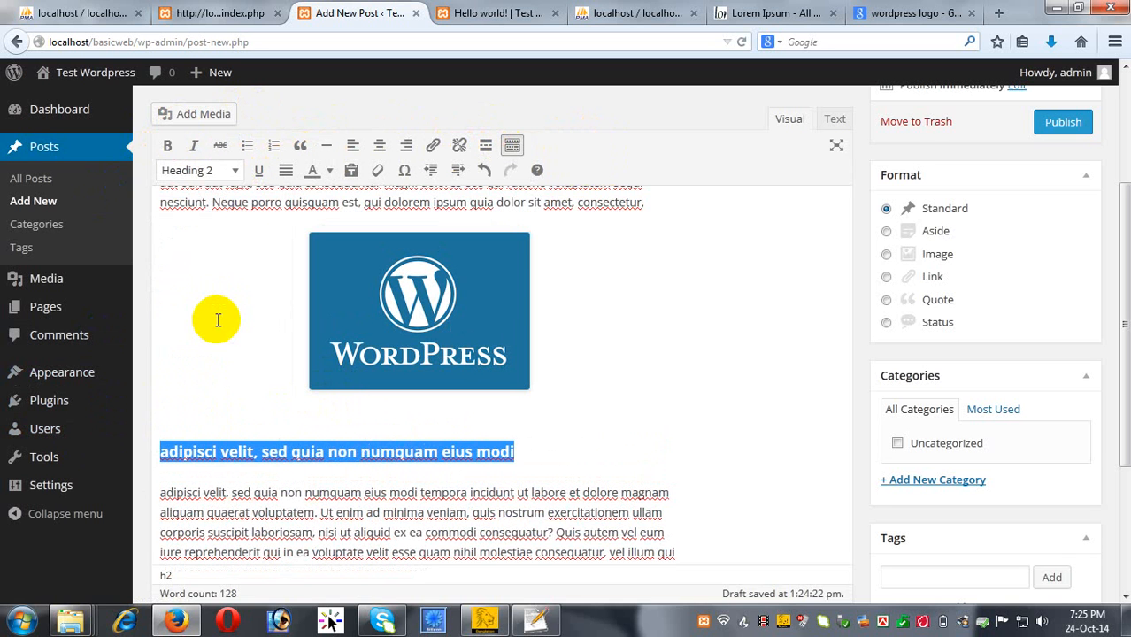
pyautogui.click(531, 439)
pyautogui.scroll(2, 374, 358)
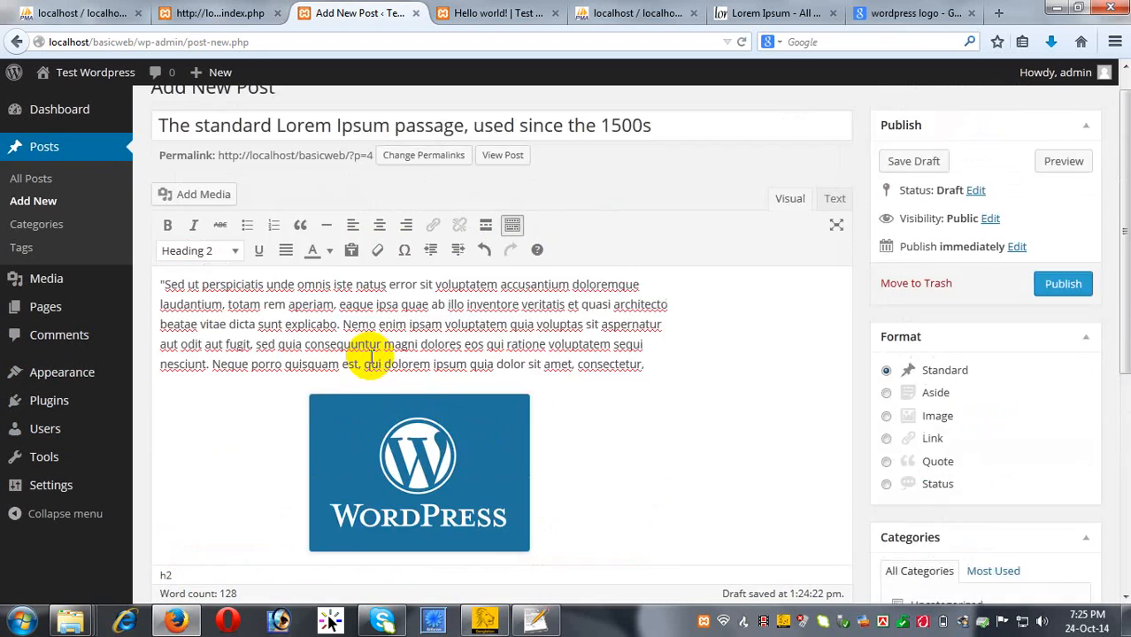
pyautogui.scroll(-3, 372, 355)
pyautogui.scroll(-1, 372, 355)
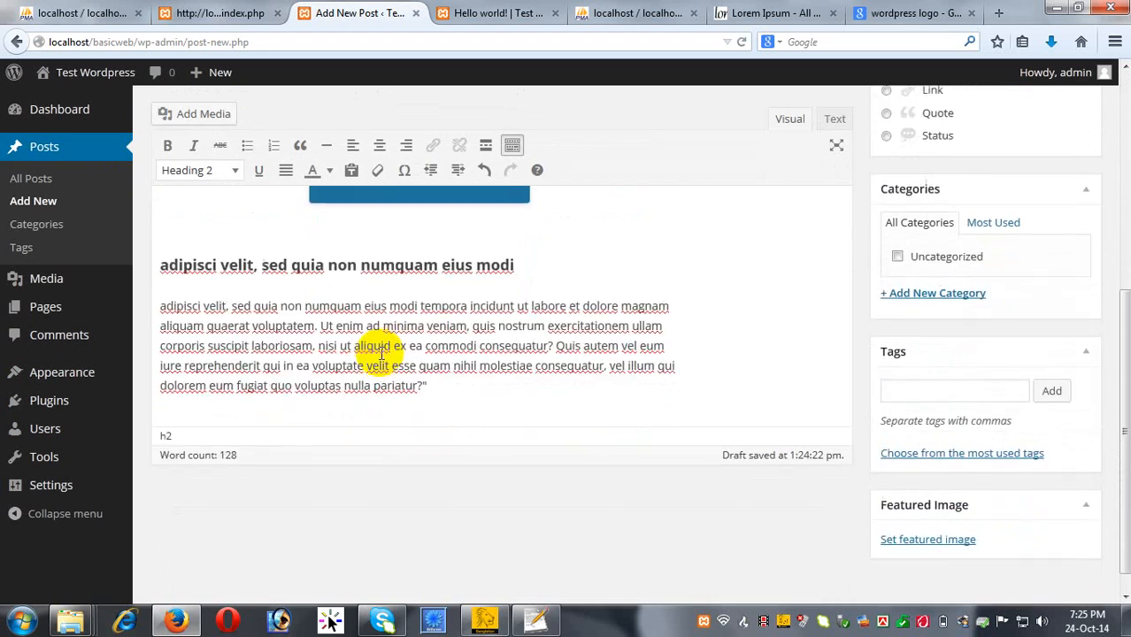
pyautogui.scroll(4, 389, 354)
pyautogui.scroll(-5, 414, 363)
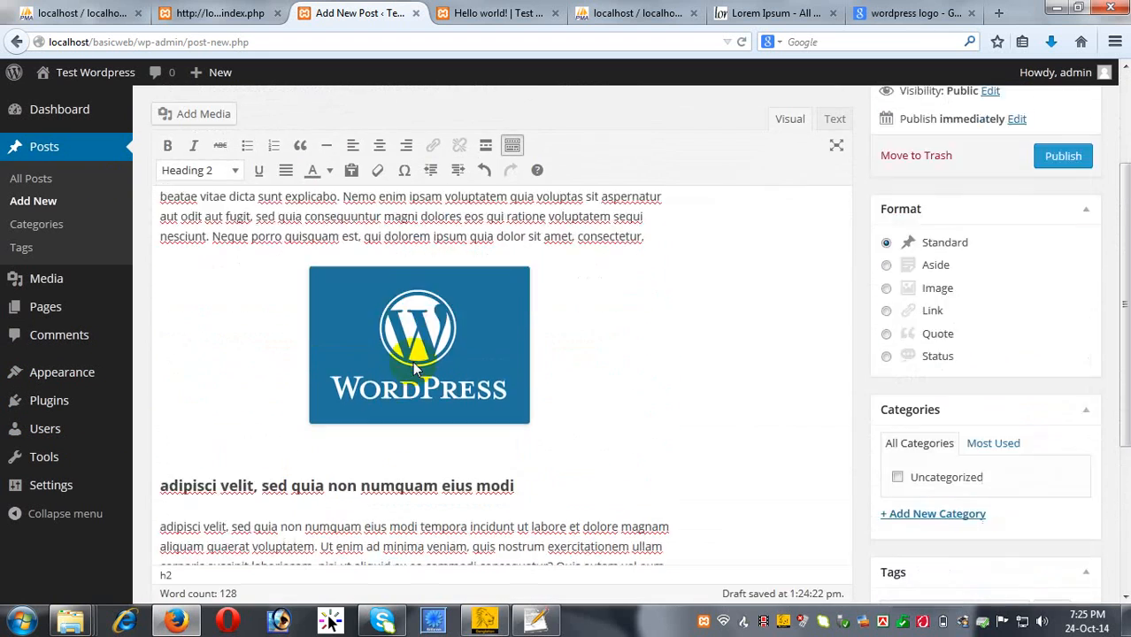
pyautogui.scroll(4, 404, 359)
pyautogui.scroll(2, 416, 363)
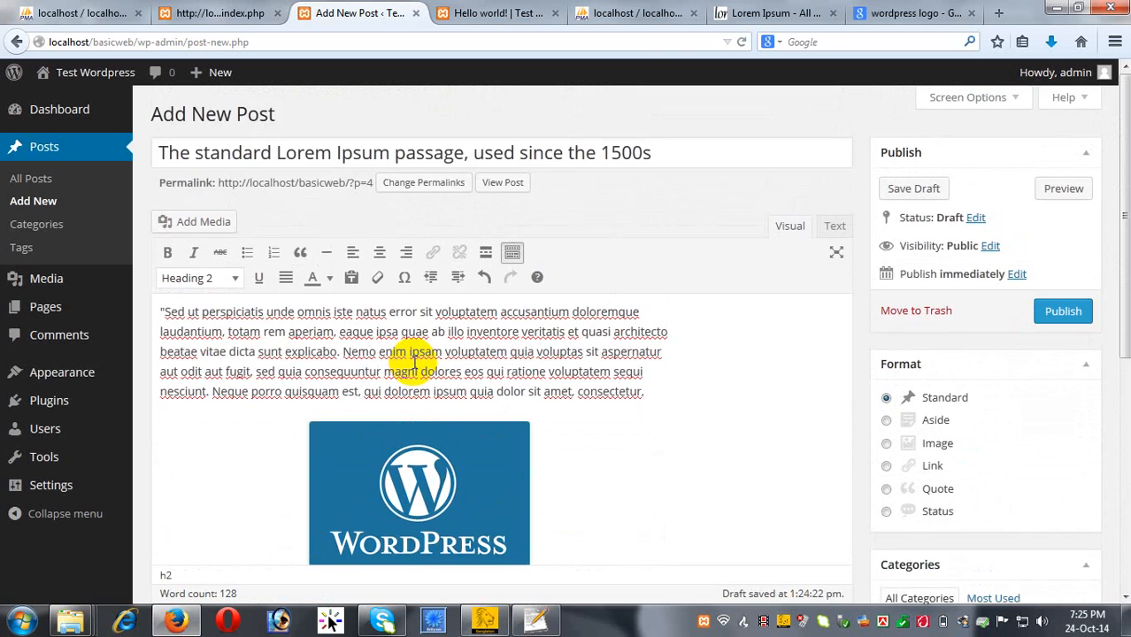
pyautogui.scroll(-2, 416, 361)
pyautogui.scroll(2, 518, 361)
pyautogui.scroll(-3, 798, 465)
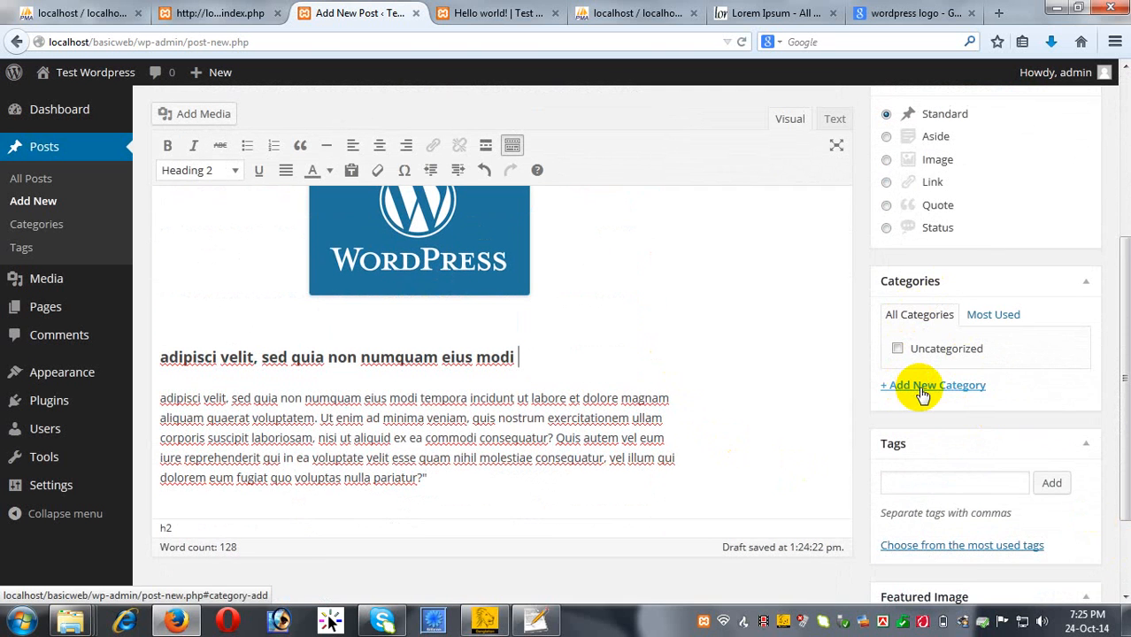
# Create a new 'wordpress' category and file the post under it.
pyautogui.click(922, 388)
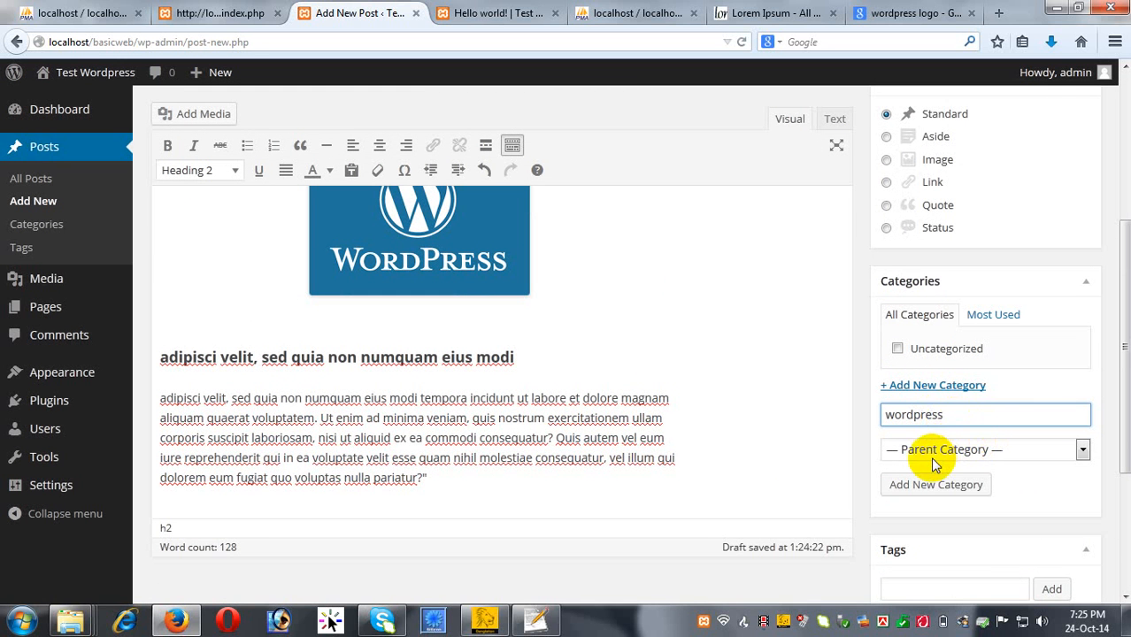
pyautogui.click(961, 486)
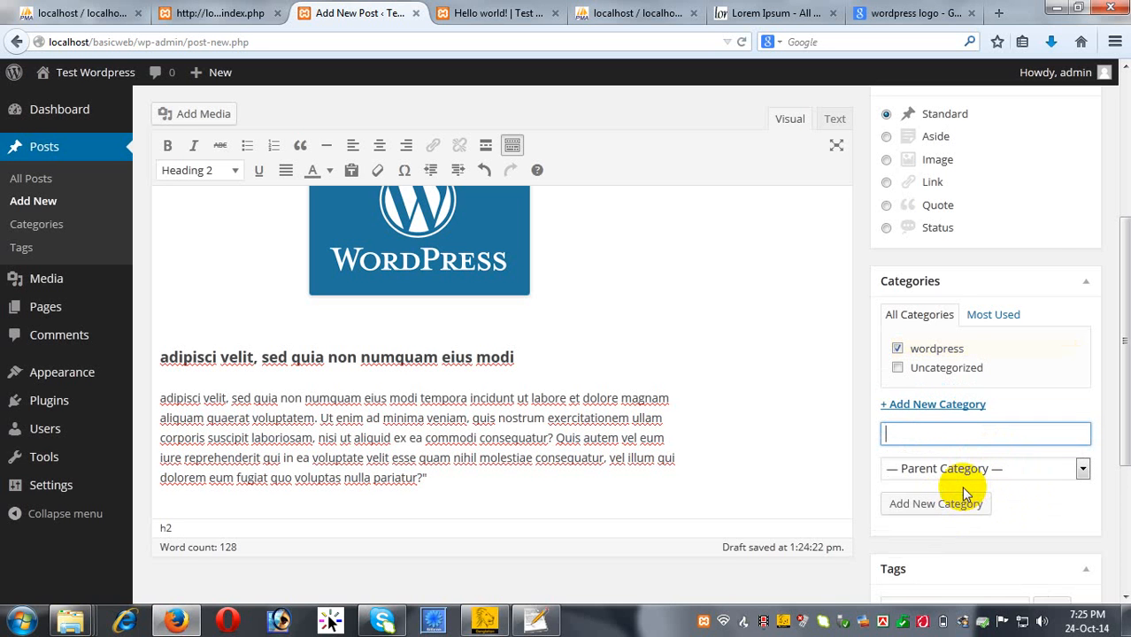
pyautogui.scroll(-1, 856, 373)
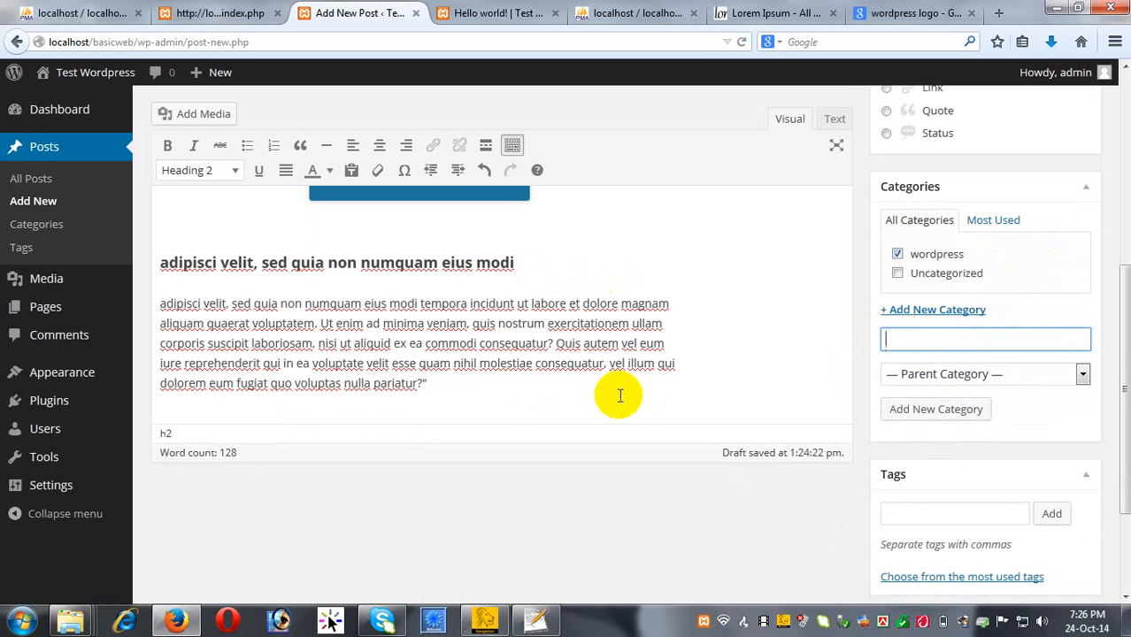
pyautogui.scroll(-2, 621, 396)
# Add the tags tutorial, wordpress and testing to the post.
pyautogui.click(931, 371)
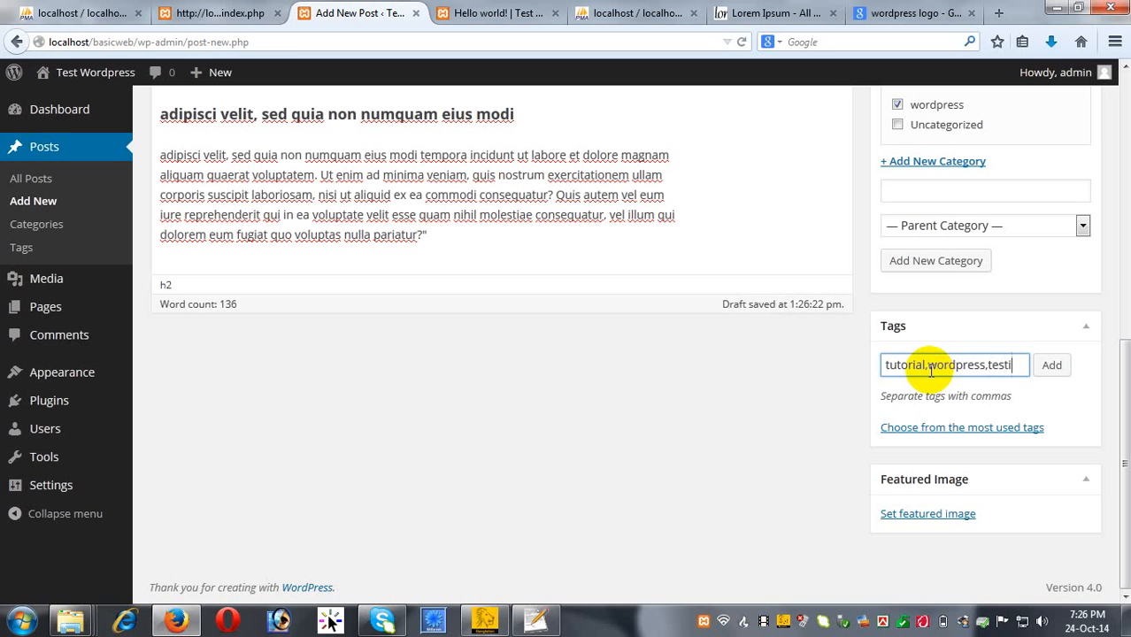
pyautogui.click(1050, 367)
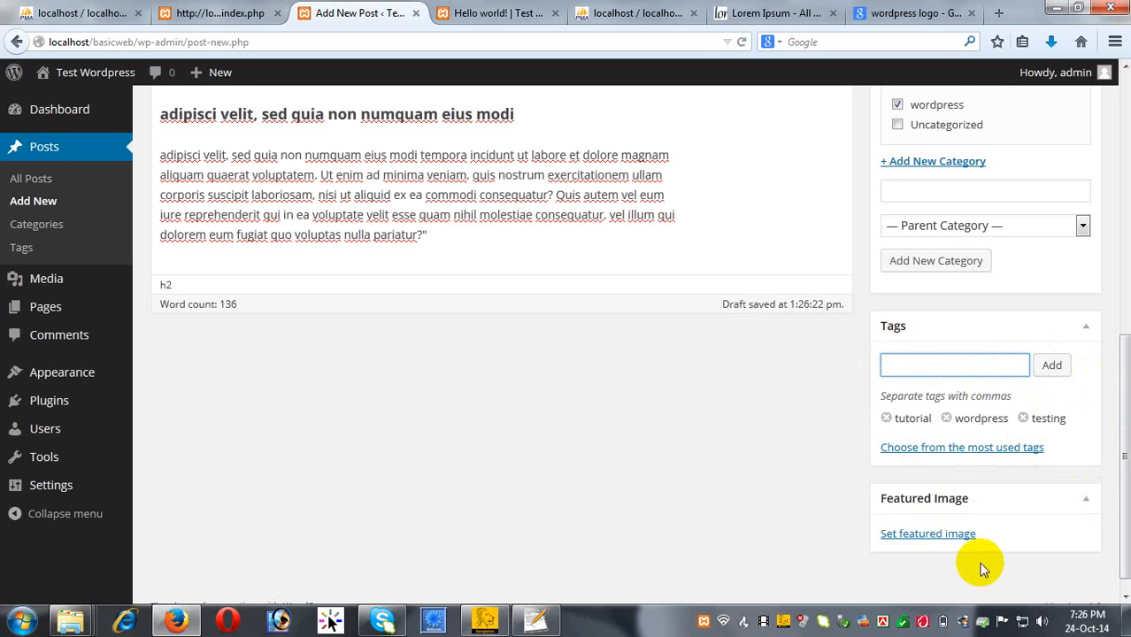
pyautogui.scroll(-1, 938, 513)
# Set the WordPress logo from the media library as the featured image.
pyautogui.click(941, 523)
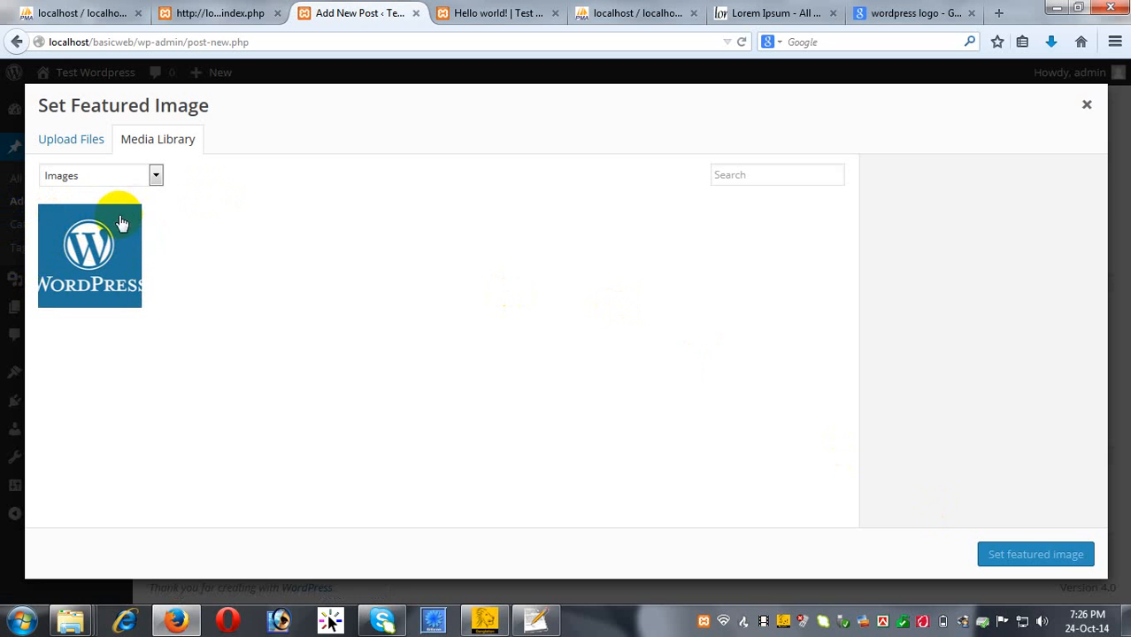
pyautogui.click(89, 257)
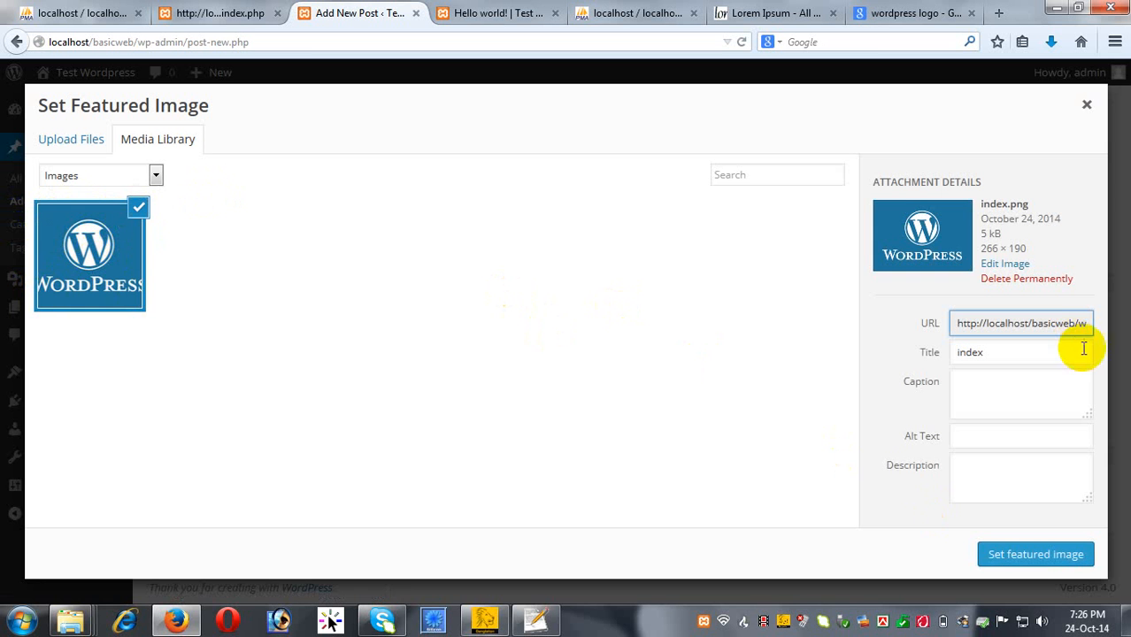
pyautogui.click(1034, 554)
# Publish the Lorem Ipsum post and switch to the Hello world! tab.
pyautogui.scroll(-2, 755, 443)
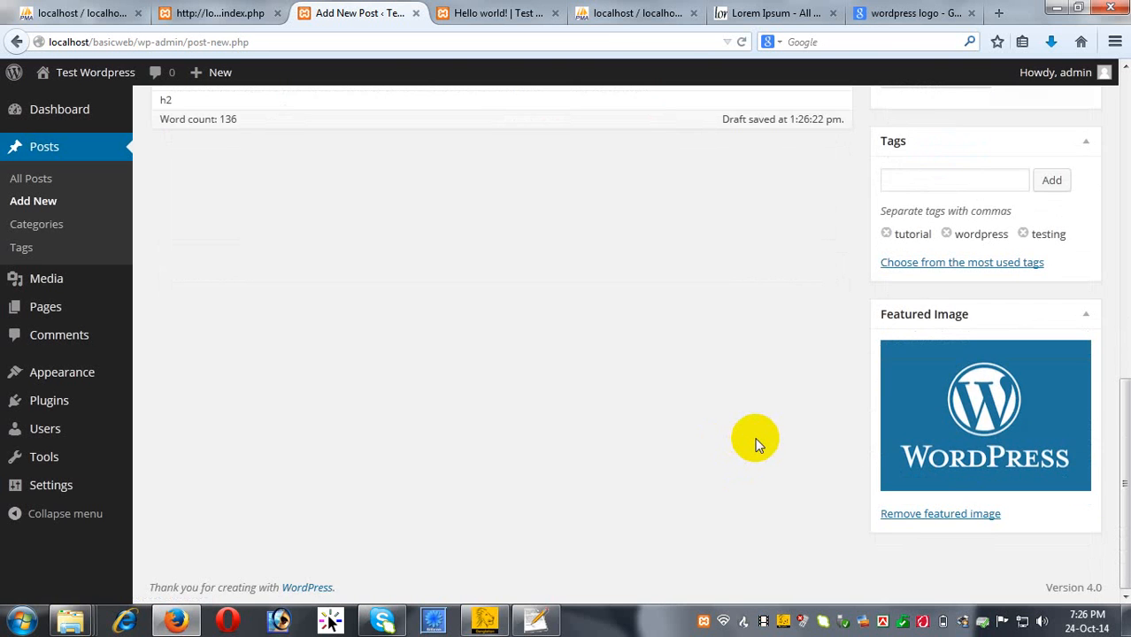
pyautogui.scroll(10, 755, 442)
pyautogui.click(1070, 312)
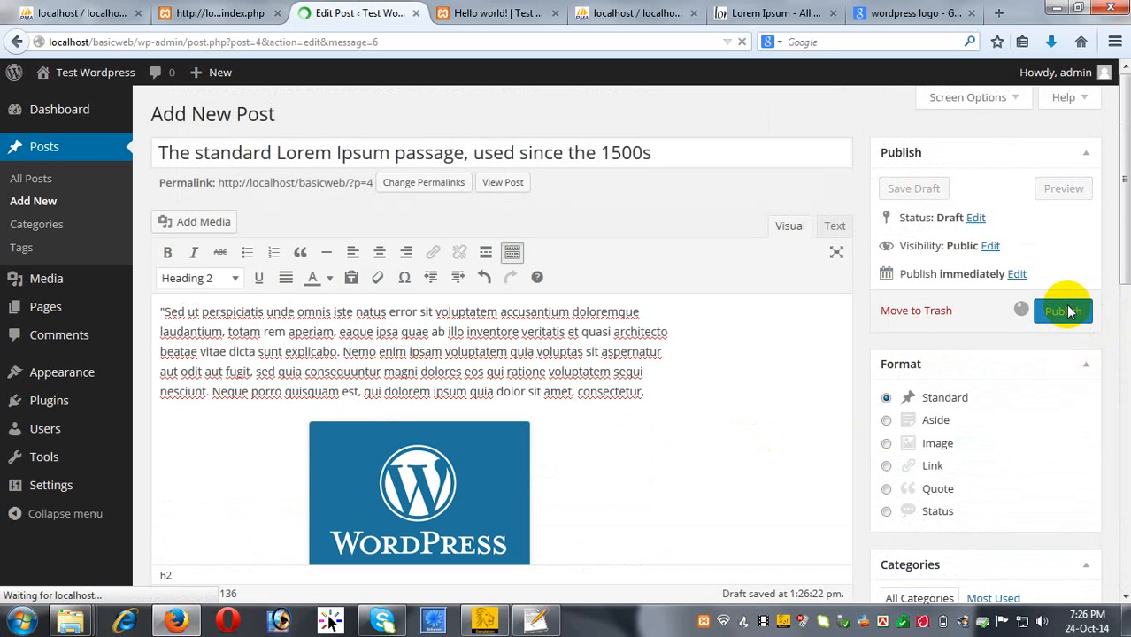
pyautogui.click(504, 13)
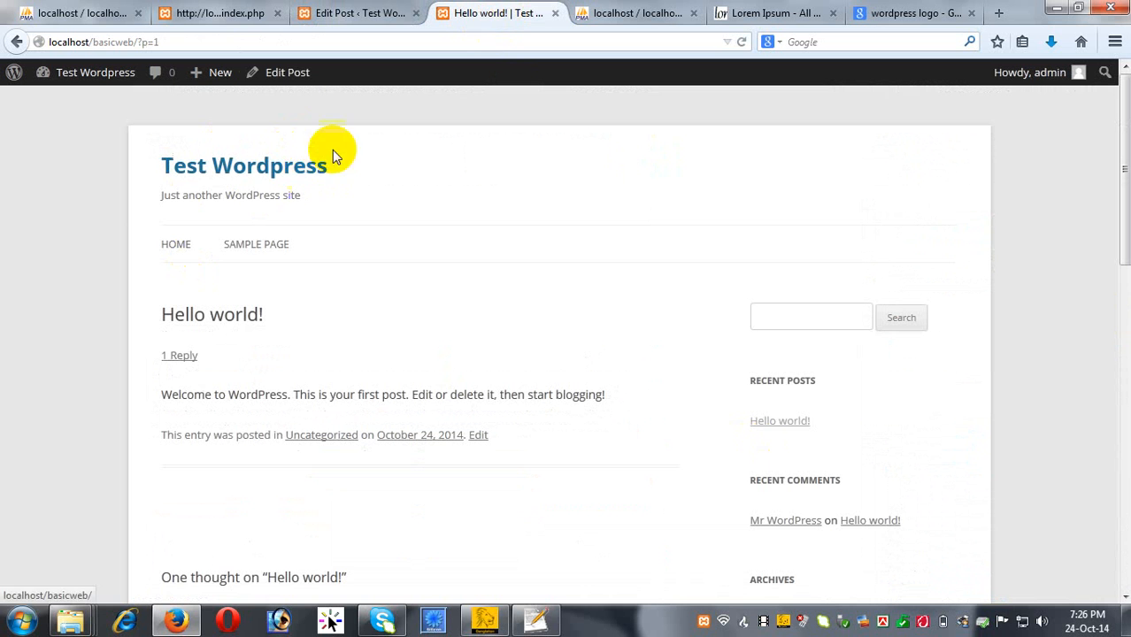
# Reload the Hello world! page and go to the site's home page.
pyautogui.click(493, 41)
pyautogui.press('Return')
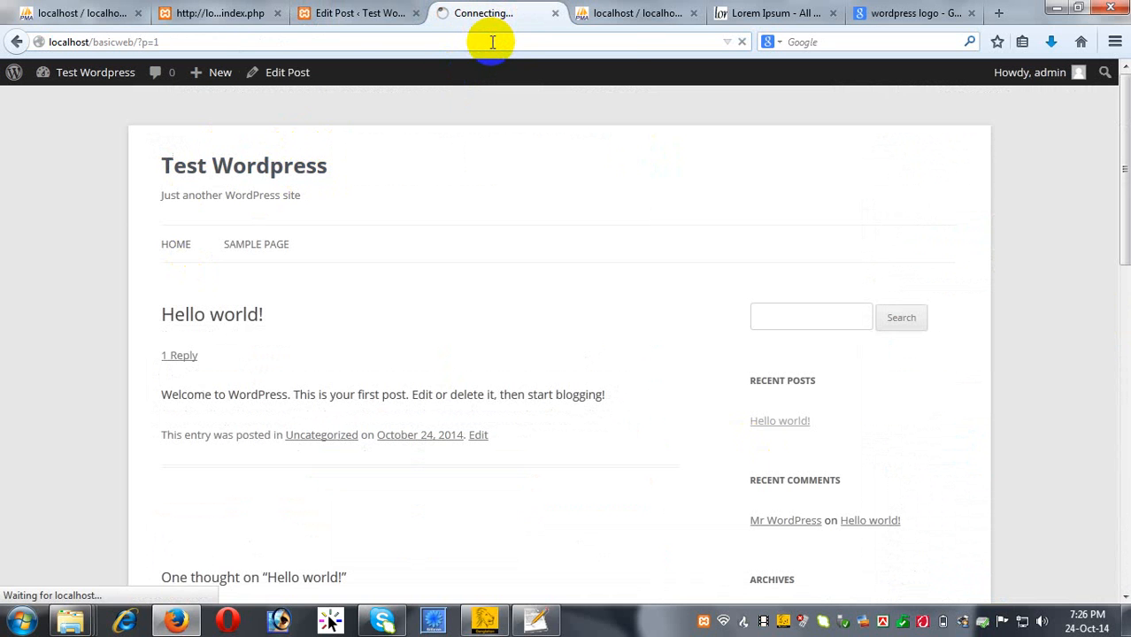
pyautogui.scroll(-5, 694, 232)
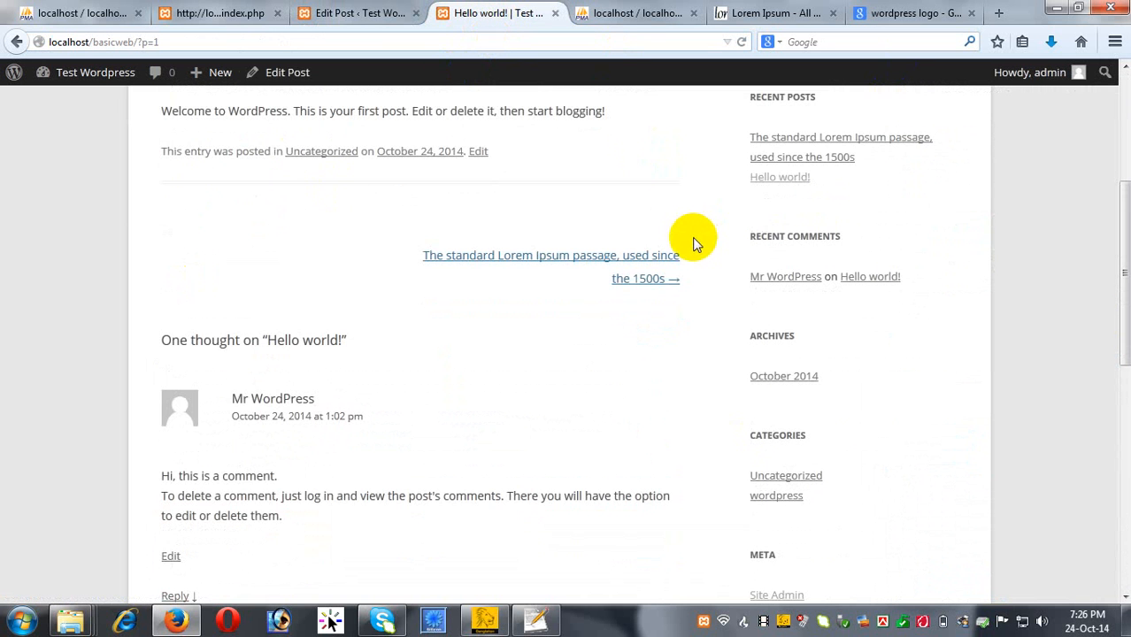
pyautogui.scroll(-1, 689, 277)
pyautogui.scroll(6, 673, 278)
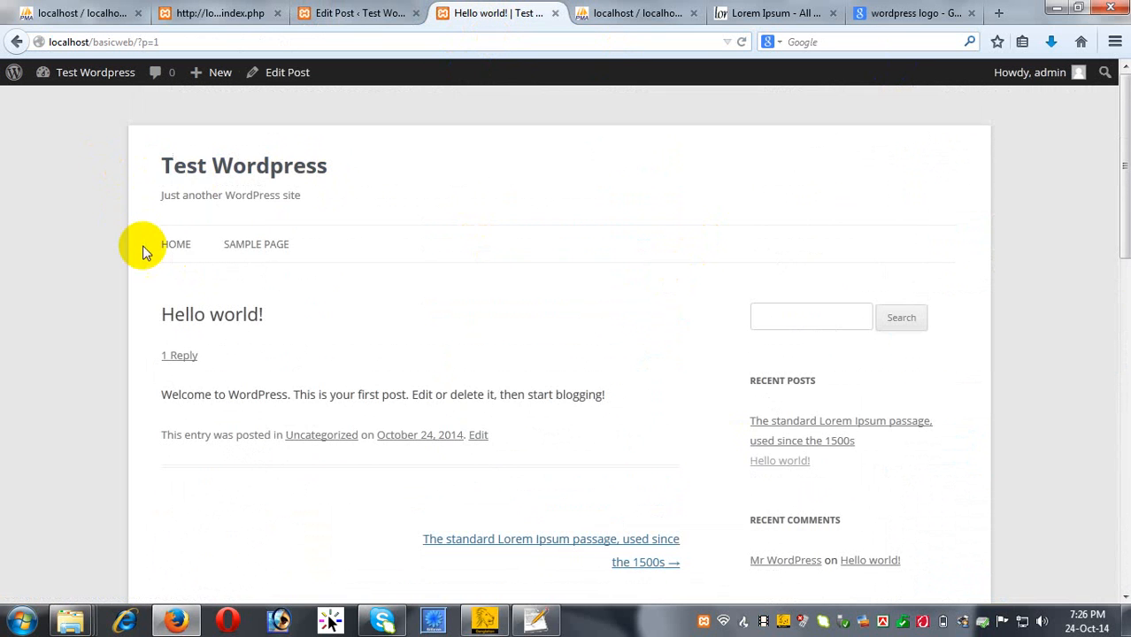
pyautogui.click(173, 247)
pyautogui.scroll(-3, 103, 268)
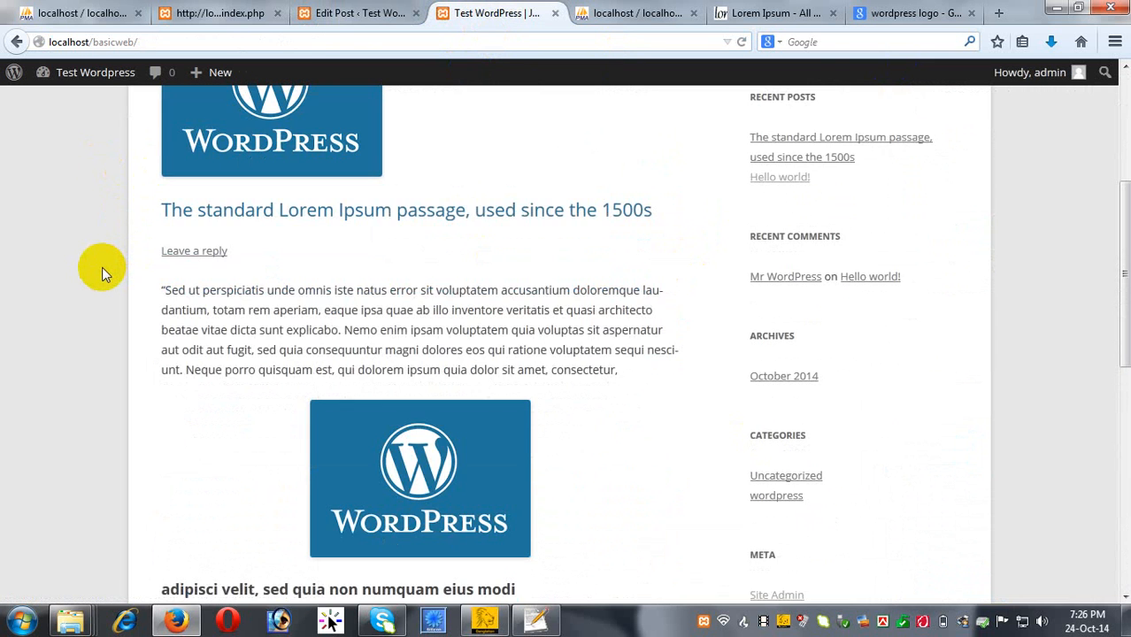
pyautogui.scroll(1, 102, 268)
pyautogui.scroll(-2, 102, 267)
pyautogui.scroll(-4, 103, 267)
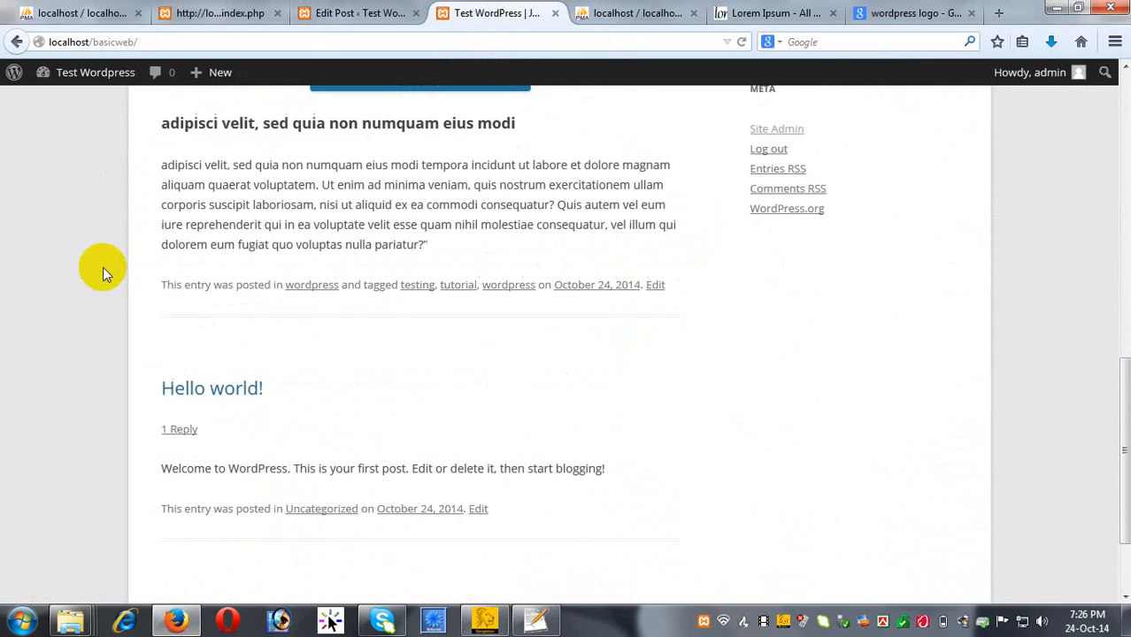
pyautogui.scroll(5, 118, 268)
pyautogui.scroll(3, 324, 285)
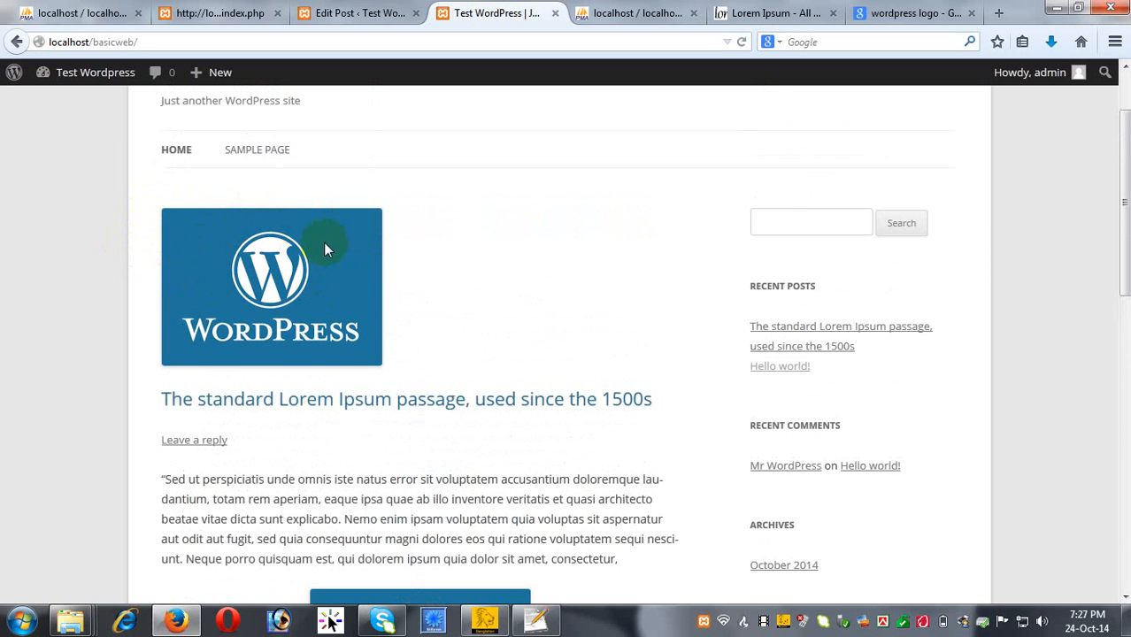
pyautogui.scroll(-2, 319, 265)
pyautogui.scroll(-6, 354, 288)
pyautogui.scroll(1, 360, 287)
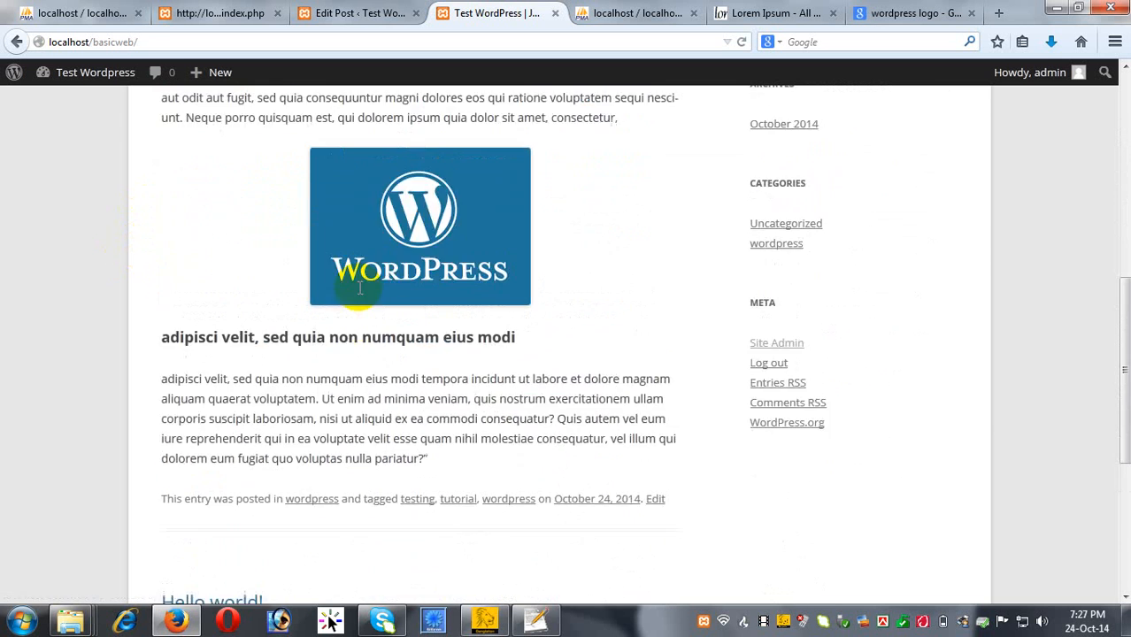
pyautogui.scroll(4, 360, 288)
# Open the Lorem Ipsum post's page and scroll down to the Leave a Reply form.
pyautogui.click(370, 219)
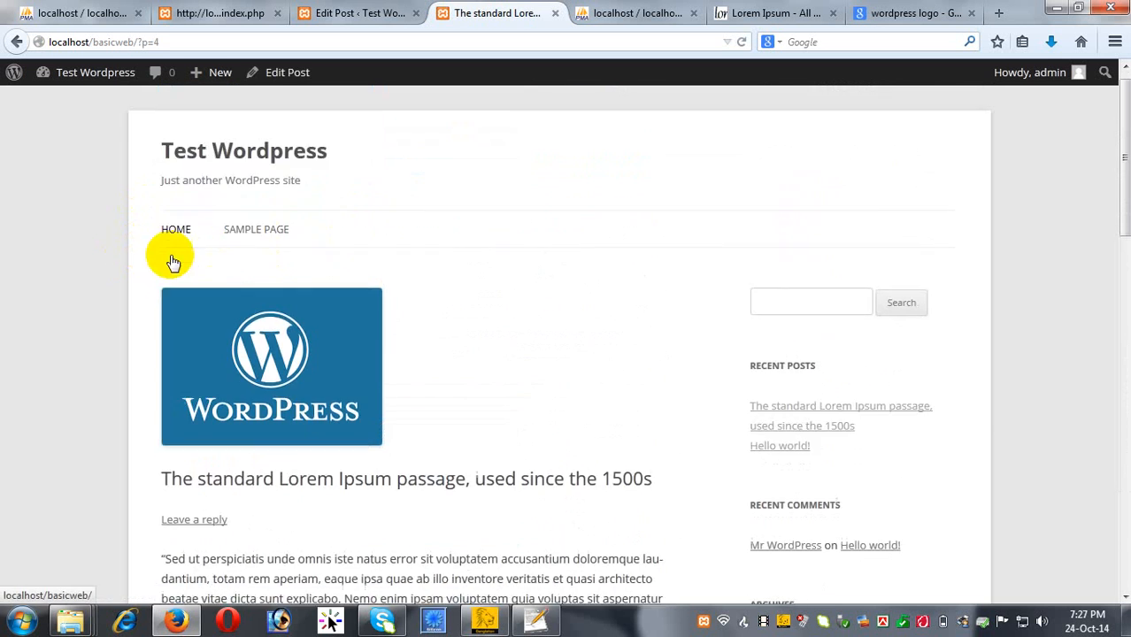
pyautogui.scroll(-15, 177, 252)
pyautogui.scroll(3, 386, 319)
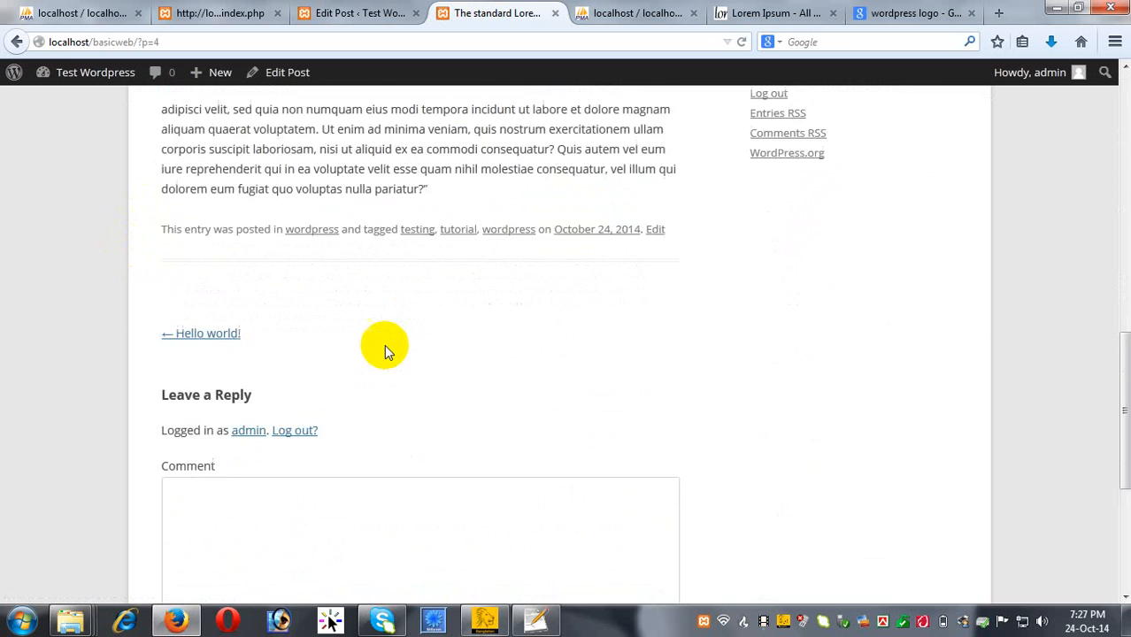
pyautogui.scroll(-6, 372, 354)
pyautogui.scroll(4, 323, 253)
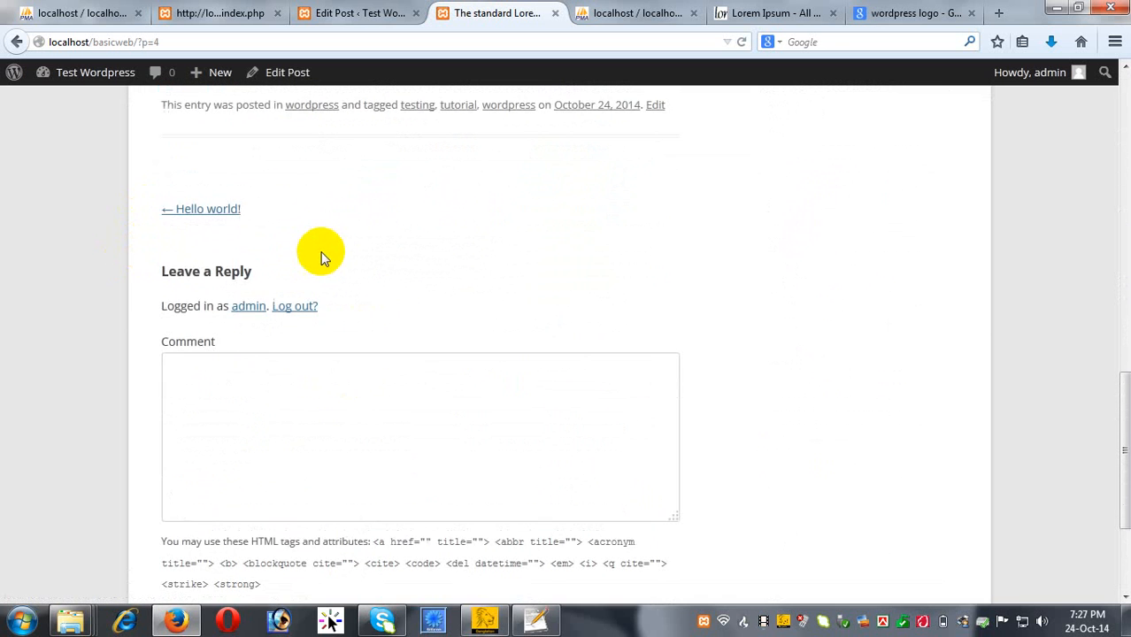
pyautogui.scroll(-3, 265, 395)
pyautogui.scroll(-1, 266, 396)
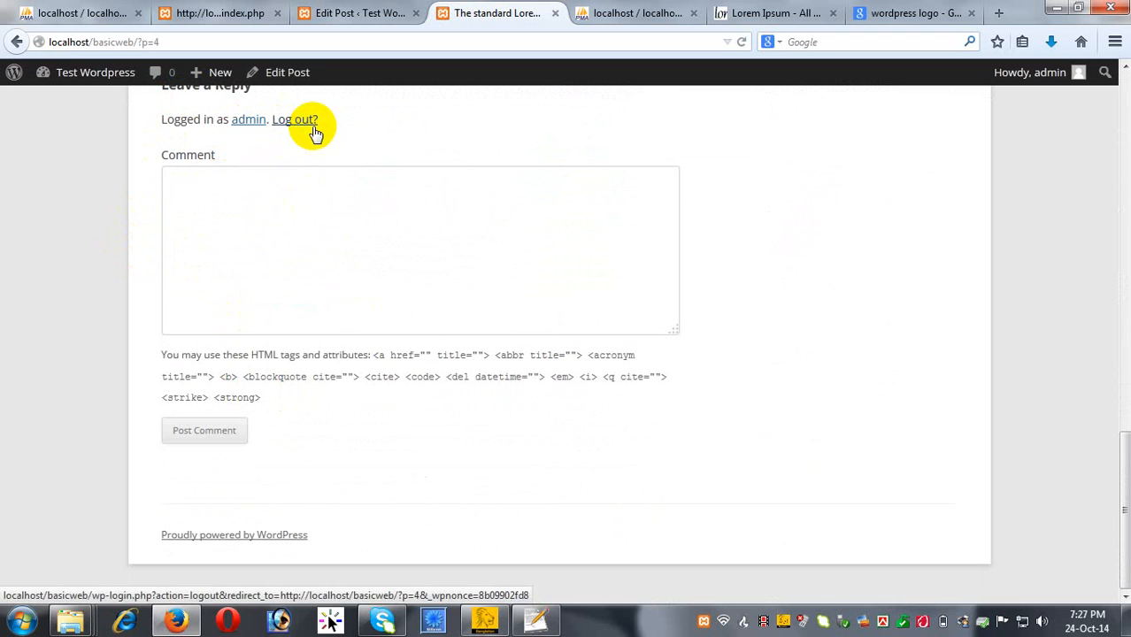
# Post a comment reading 'Test Comment' on the Lorem Ipsum post.
pyautogui.click(261, 242)
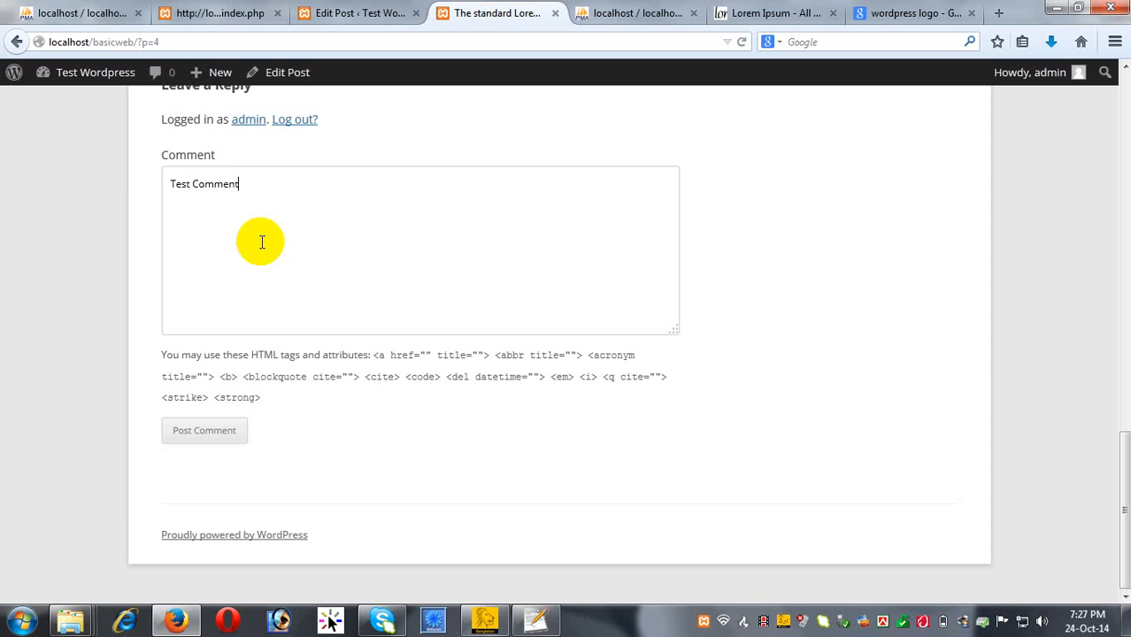
pyautogui.click(204, 430)
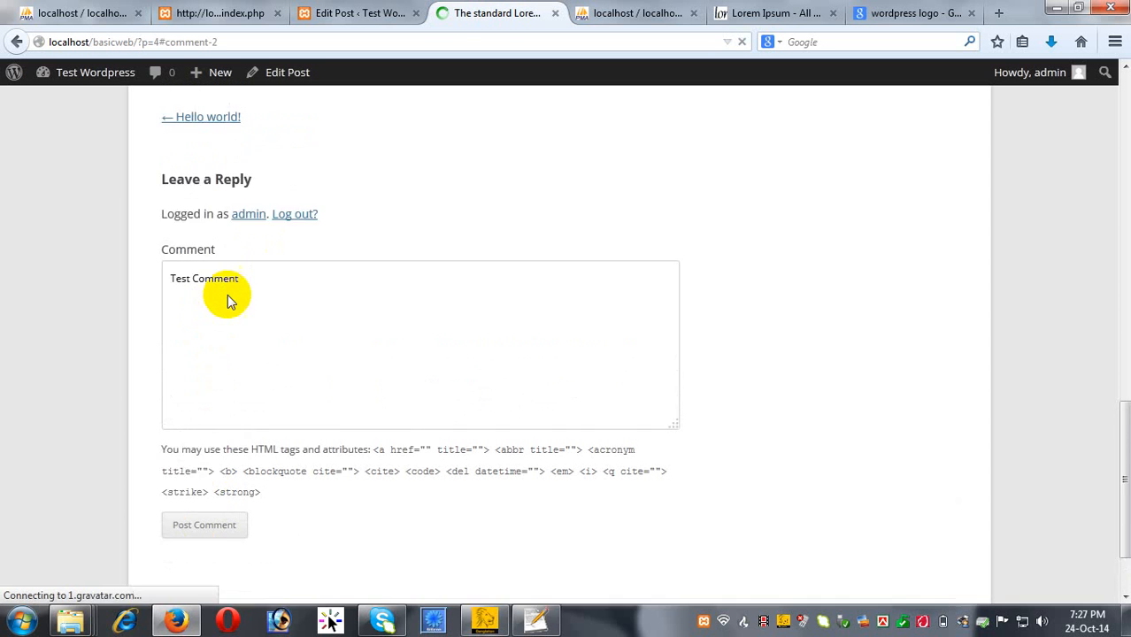
pyautogui.scroll(2, 230, 274)
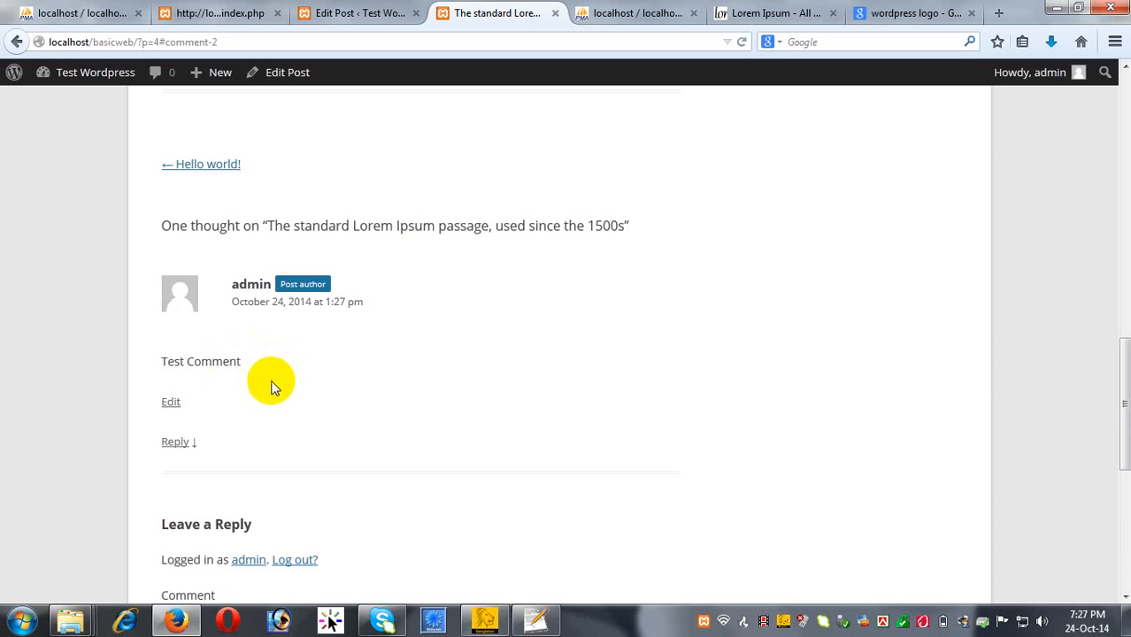
pyautogui.scroll(-5, 248, 531)
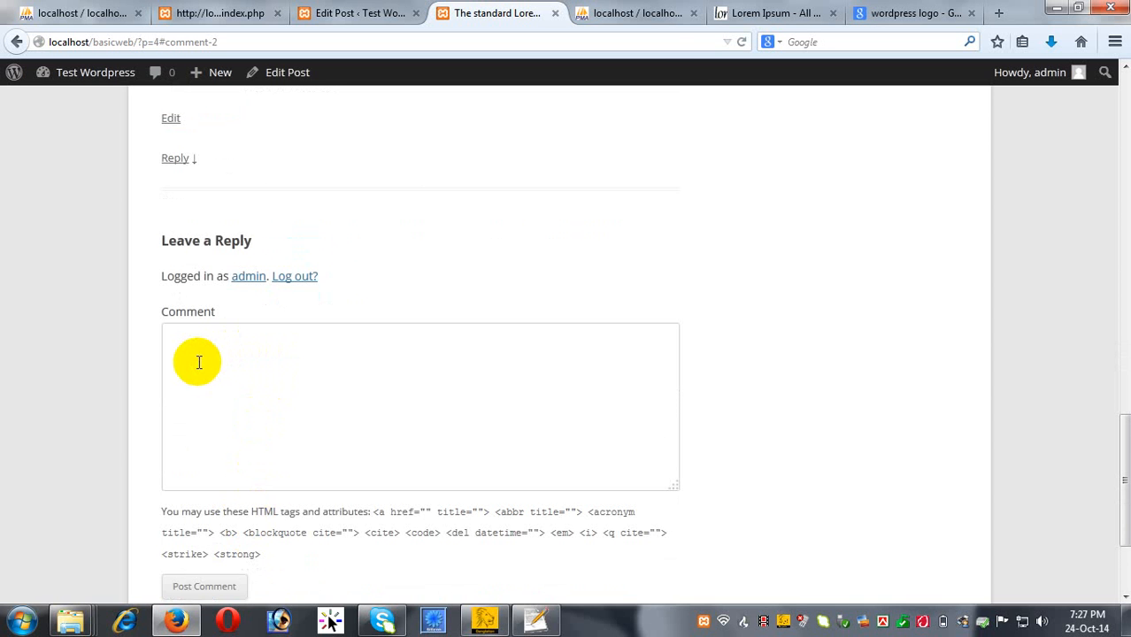
# Check the posted comment, then return to the Edit Post screen.
pyautogui.scroll(15, 199, 362)
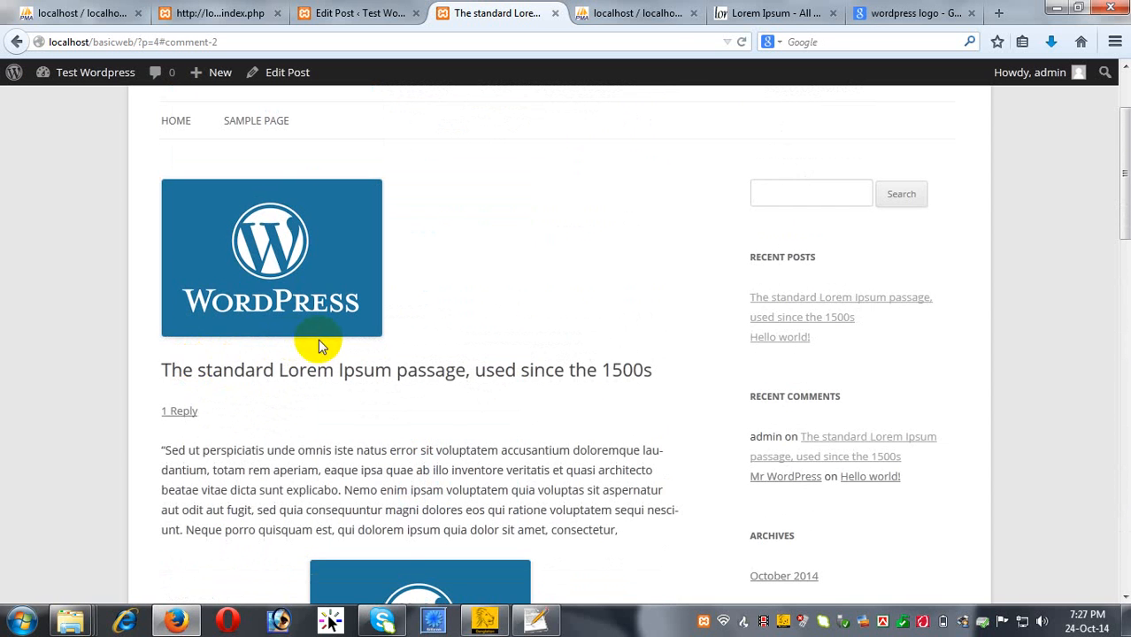
pyautogui.scroll(2, 392, 308)
pyautogui.scroll(-6, 303, 336)
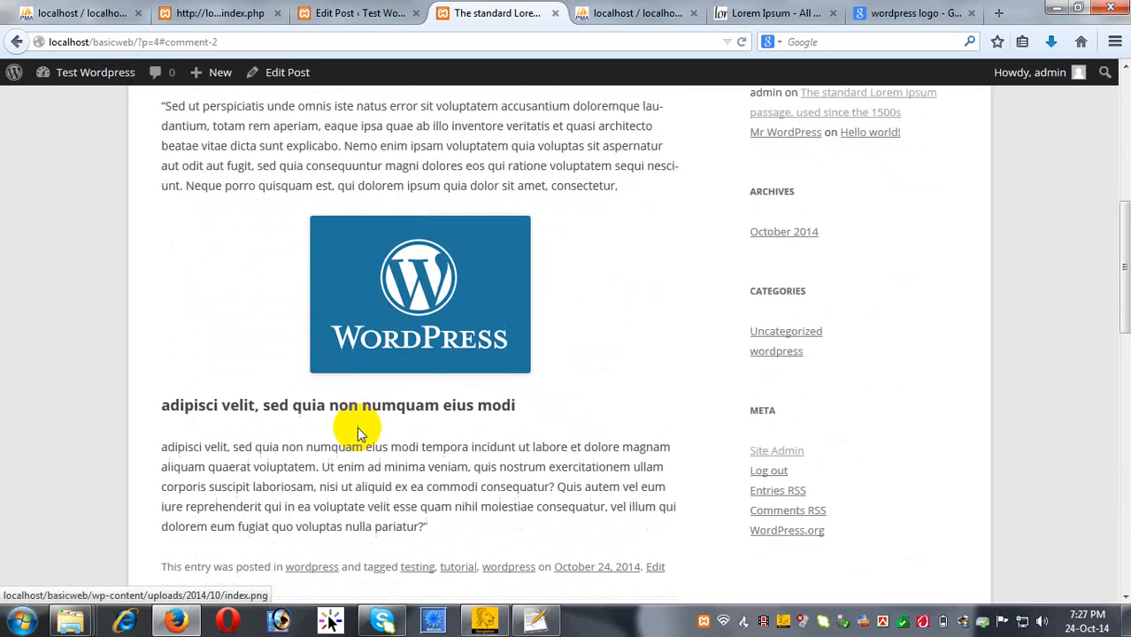
pyautogui.scroll(-2, 363, 434)
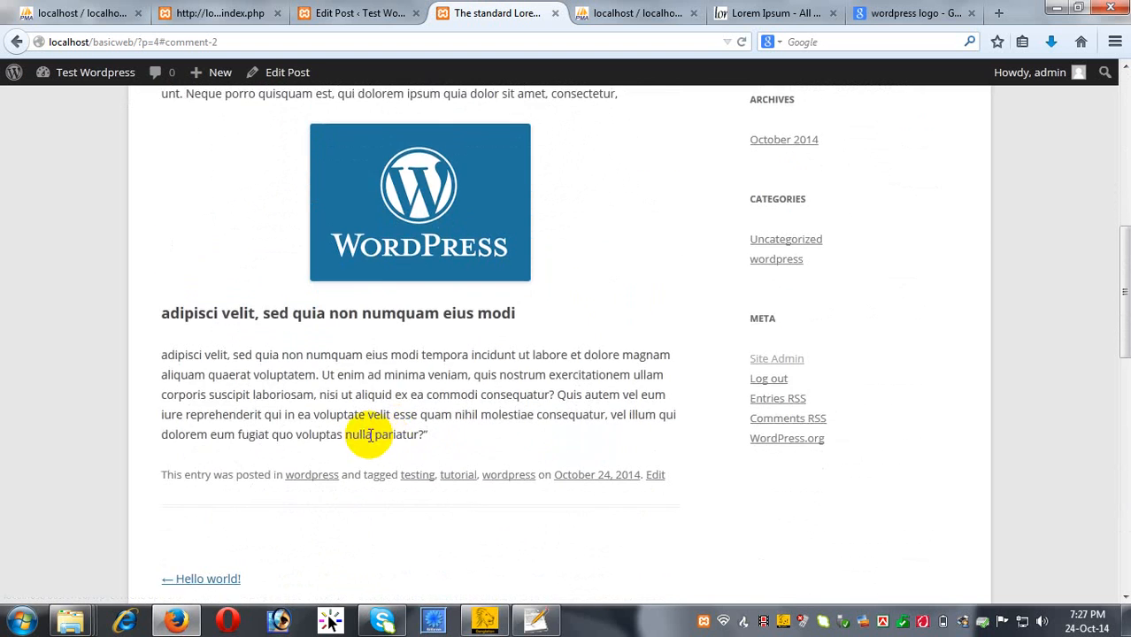
pyautogui.scroll(10, 370, 435)
pyautogui.click(372, 13)
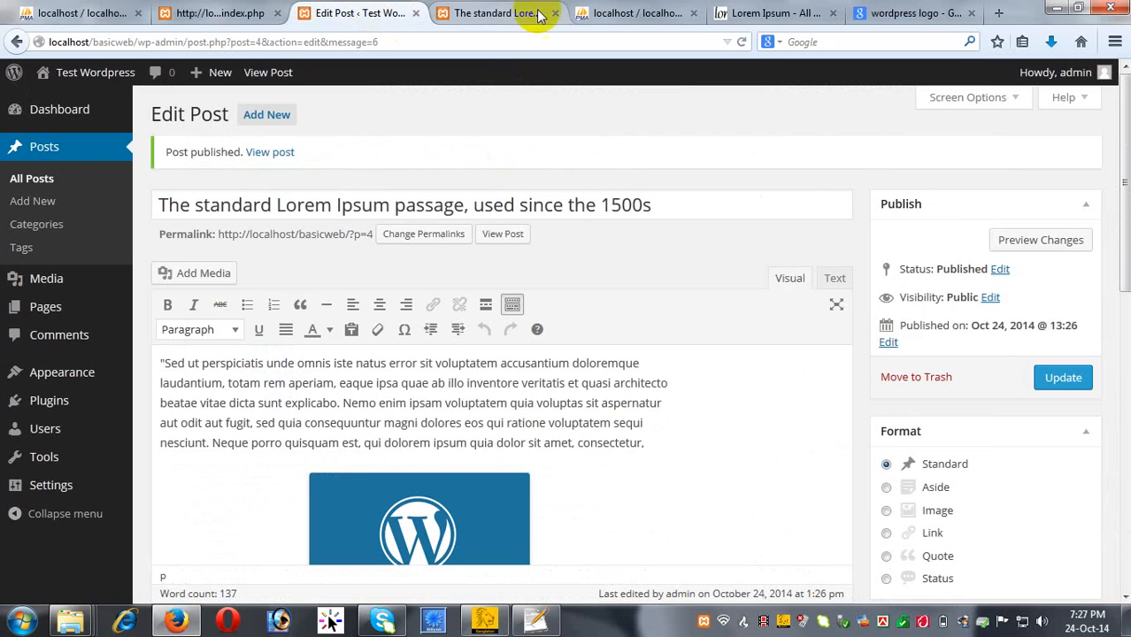
pyautogui.scroll(-4, 566, 425)
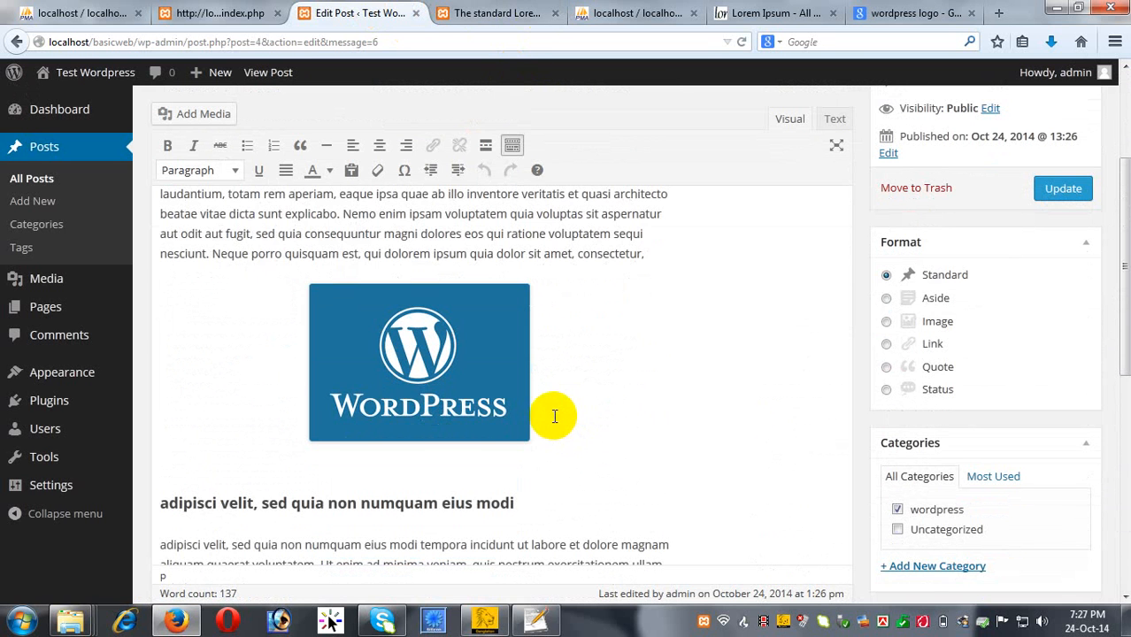
pyautogui.scroll(2, 215, 338)
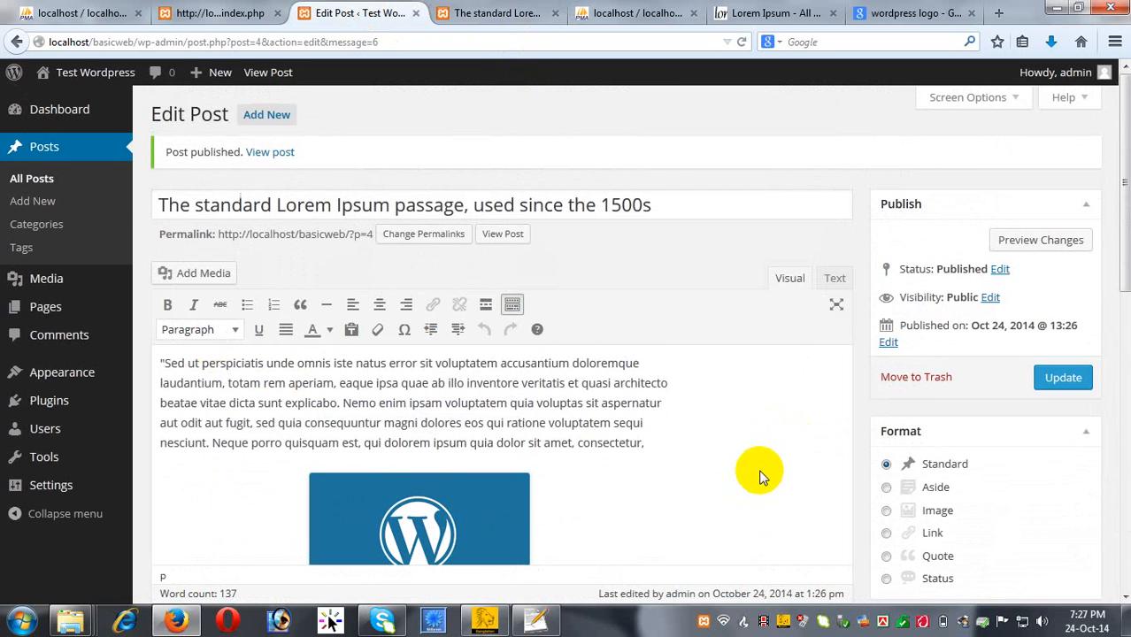
pyautogui.scroll(-5, 758, 477)
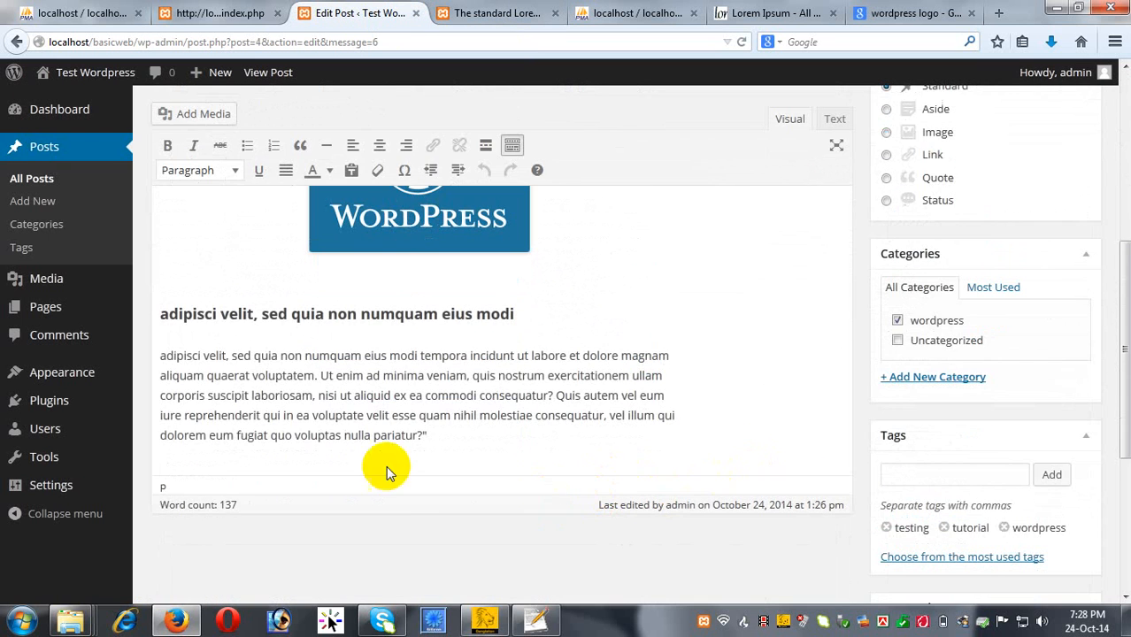
pyautogui.scroll(3, 224, 263)
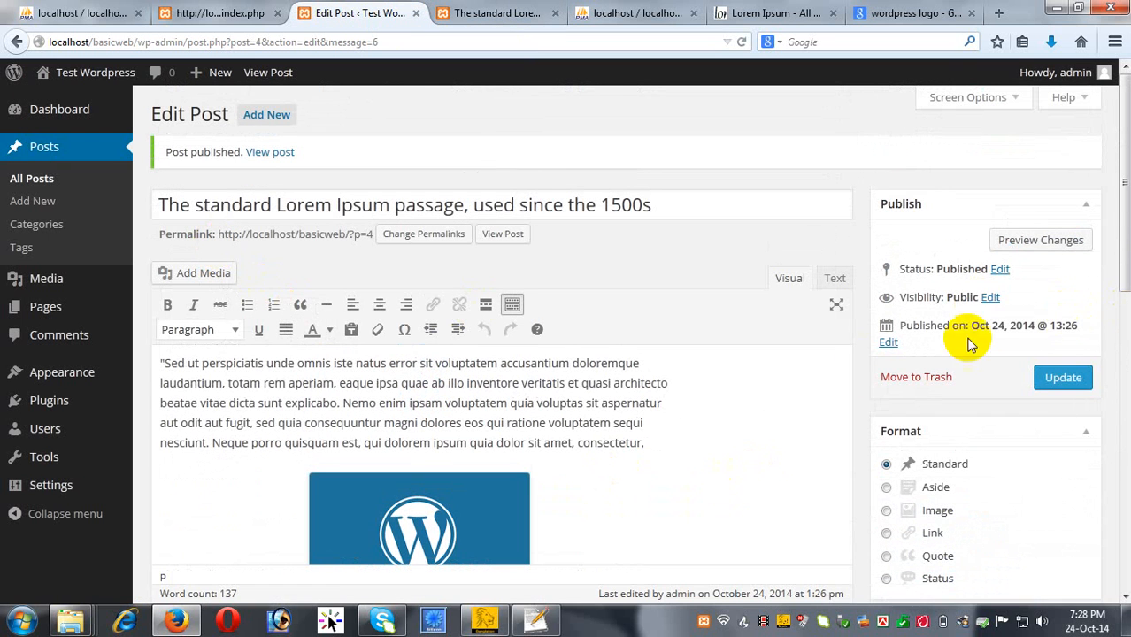